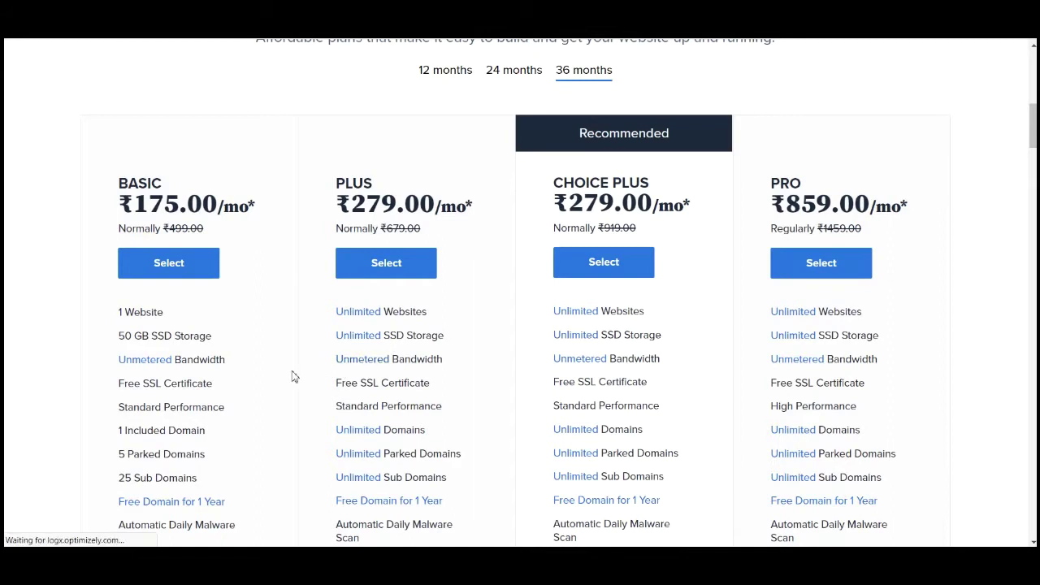
Step: Compare the prices and features of the 36-month shared hosting plans and select the Choice Plus plan
scroll(429, 187, down, 1)
scroll(429, 187, down, 1)
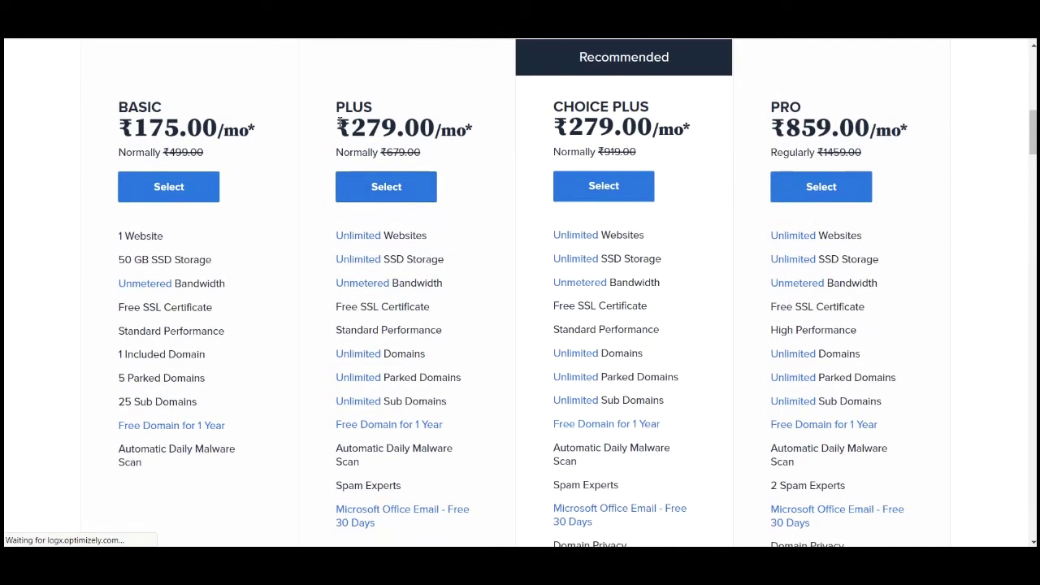
drag(335, 127, 432, 127)
drag(584, 128, 653, 127)
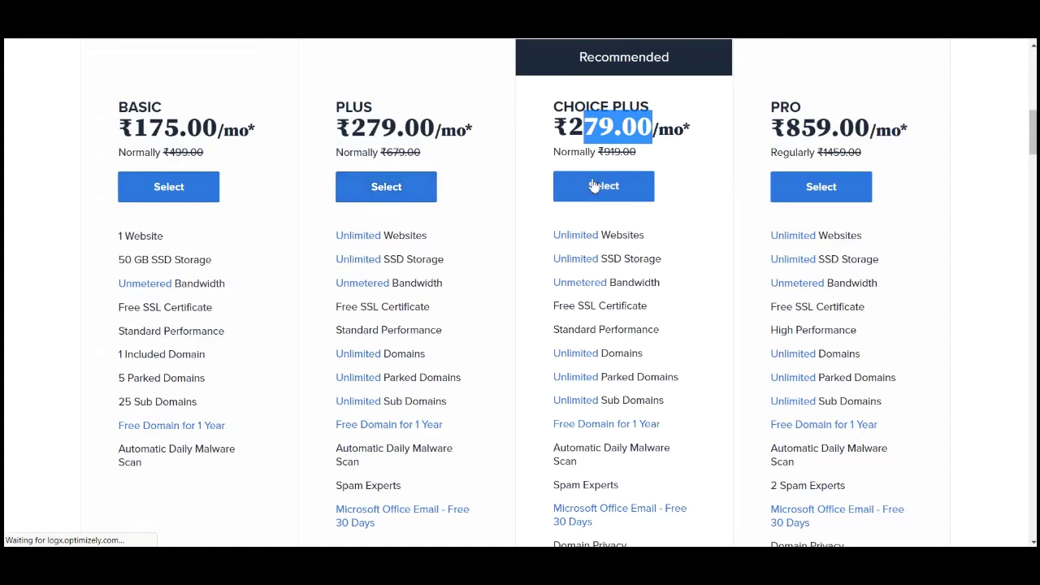
click(690, 120)
scroll(682, 157, down, 4)
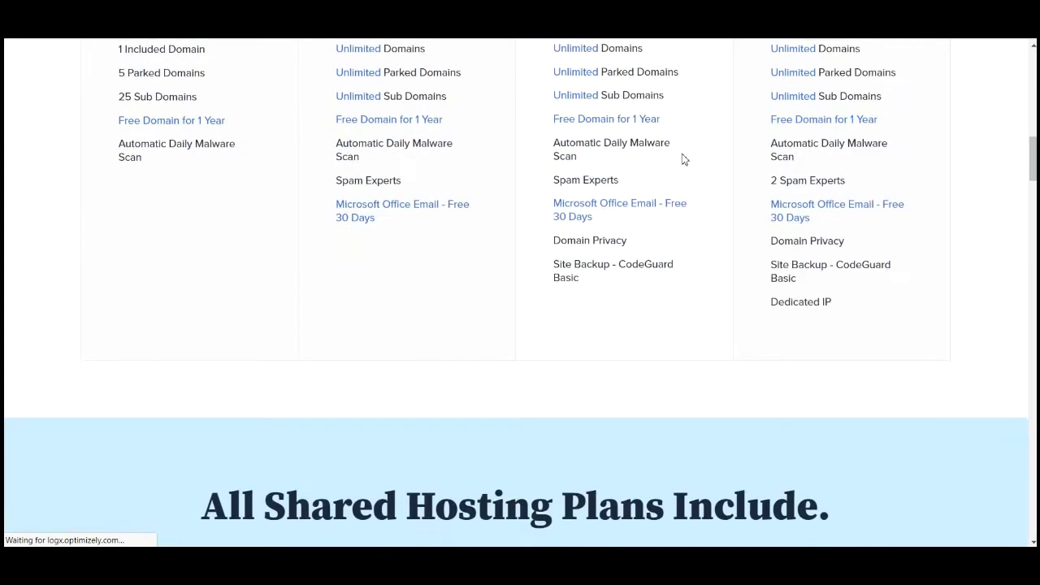
drag(566, 240, 647, 244)
drag(557, 261, 639, 264)
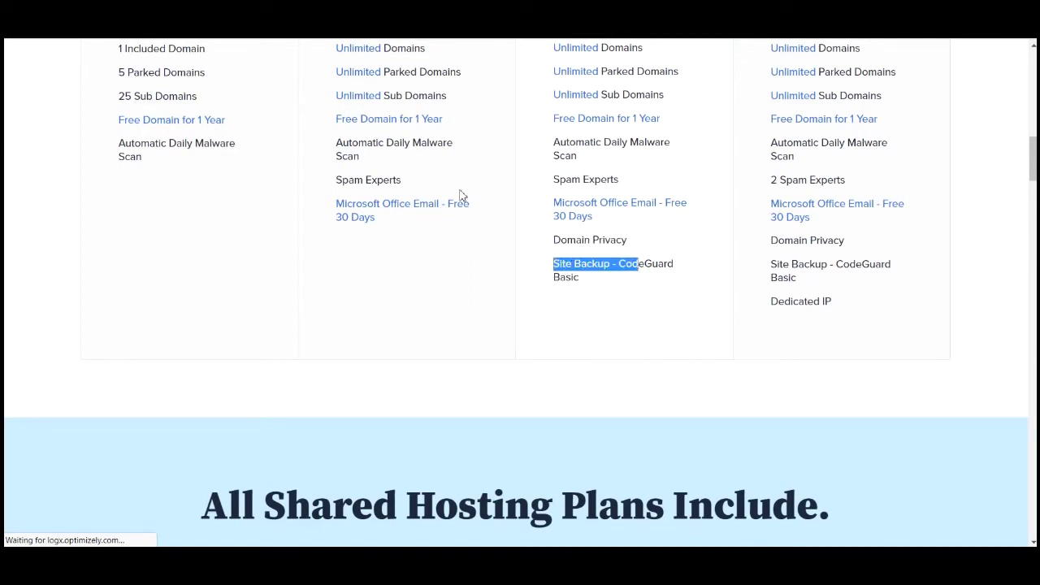
scroll(422, 302, up, 1)
scroll(602, 304, up, 5)
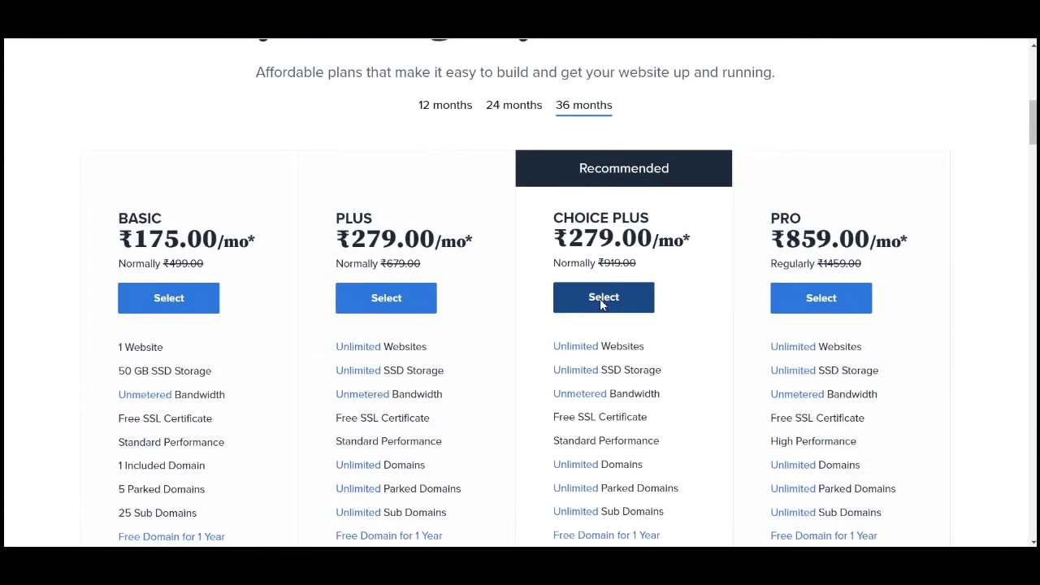
click(602, 301)
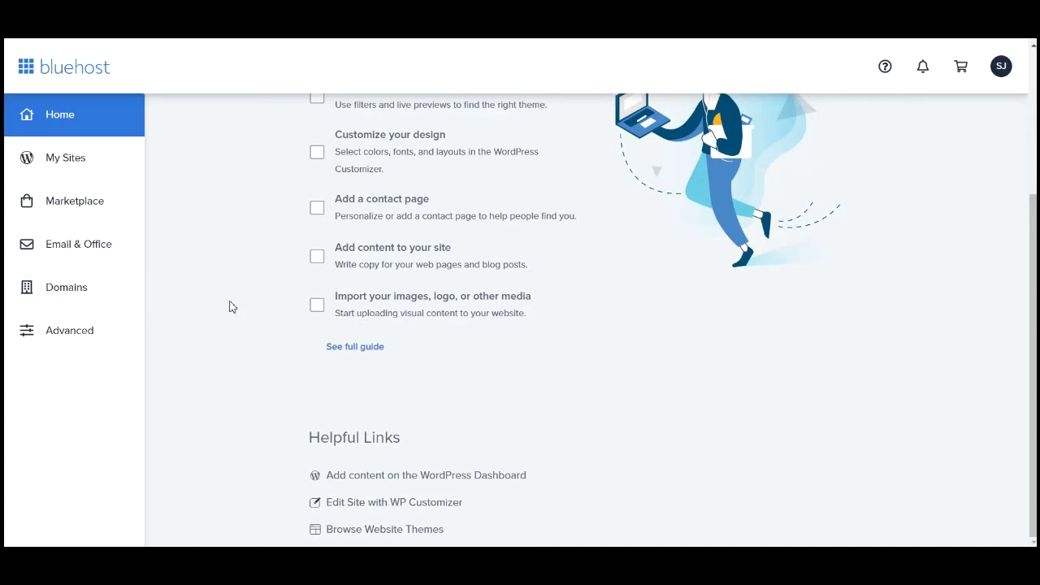
Step: Enter webhosthunter.com as a domain not yet associated with the account for assignment, and review the addon and directory options
click(60, 296)
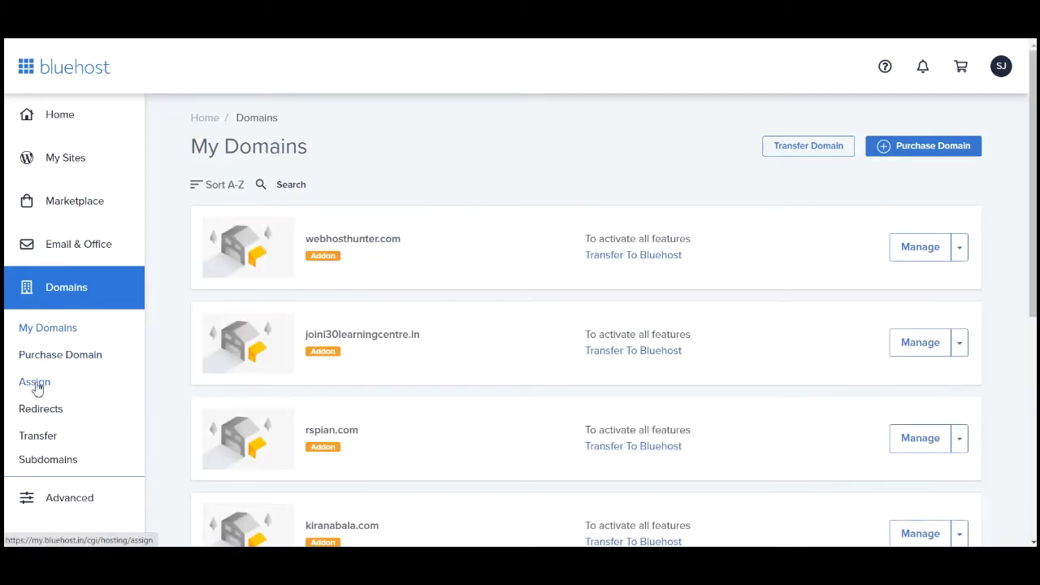
click(36, 389)
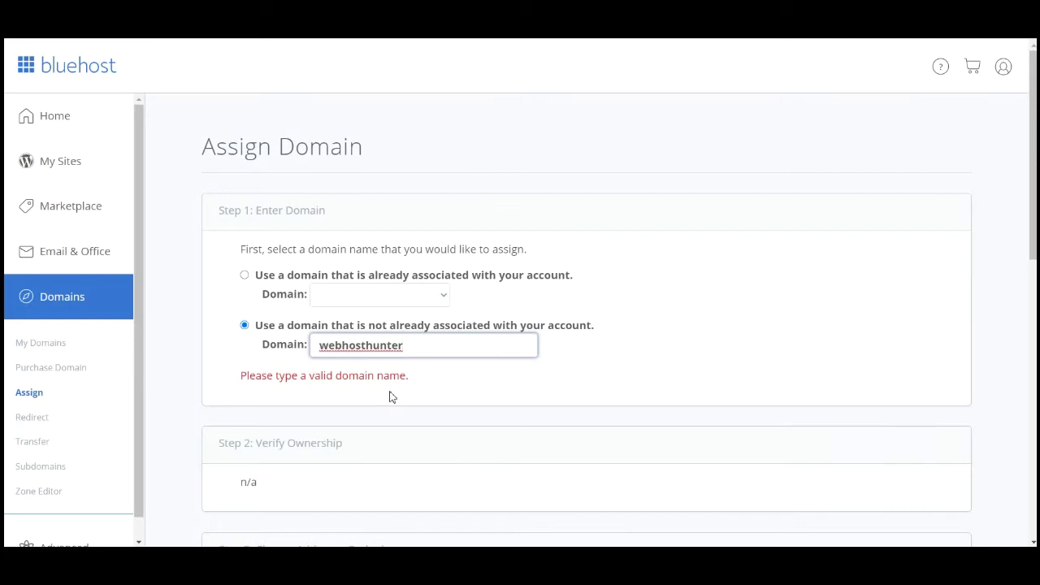
text(om)
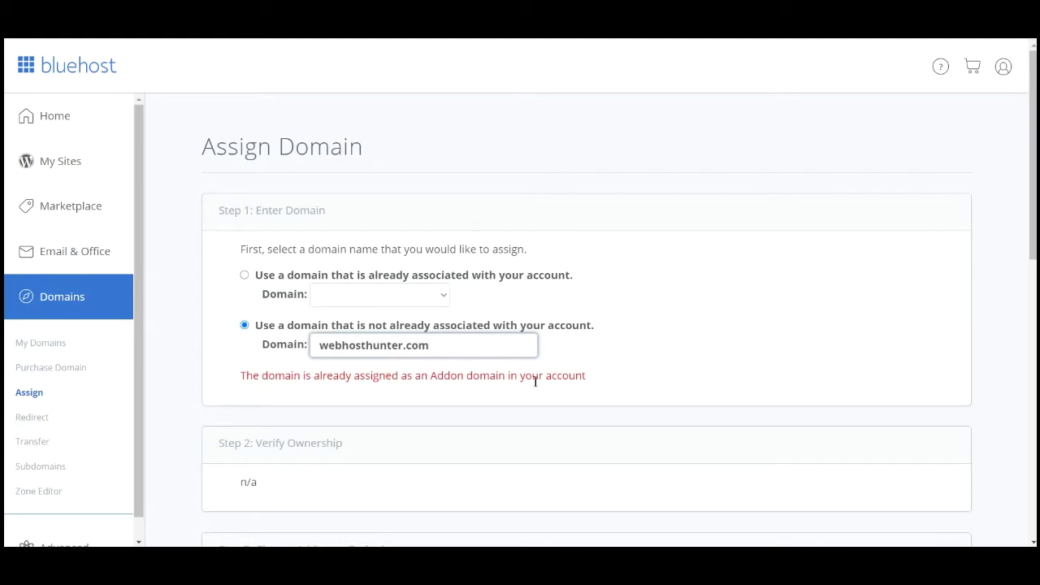
scroll(536, 378, down, 3)
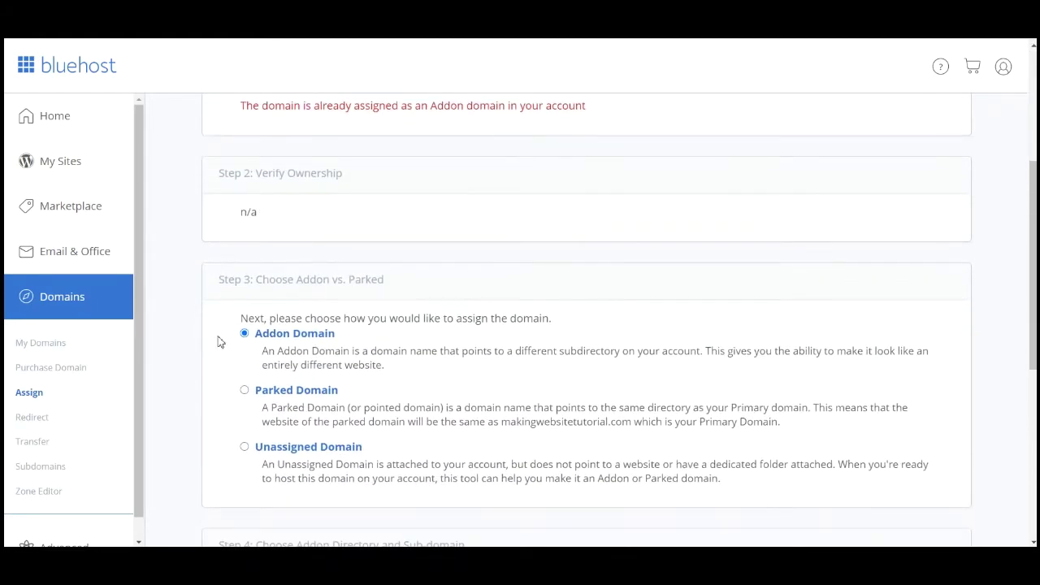
scroll(392, 365, down, 4)
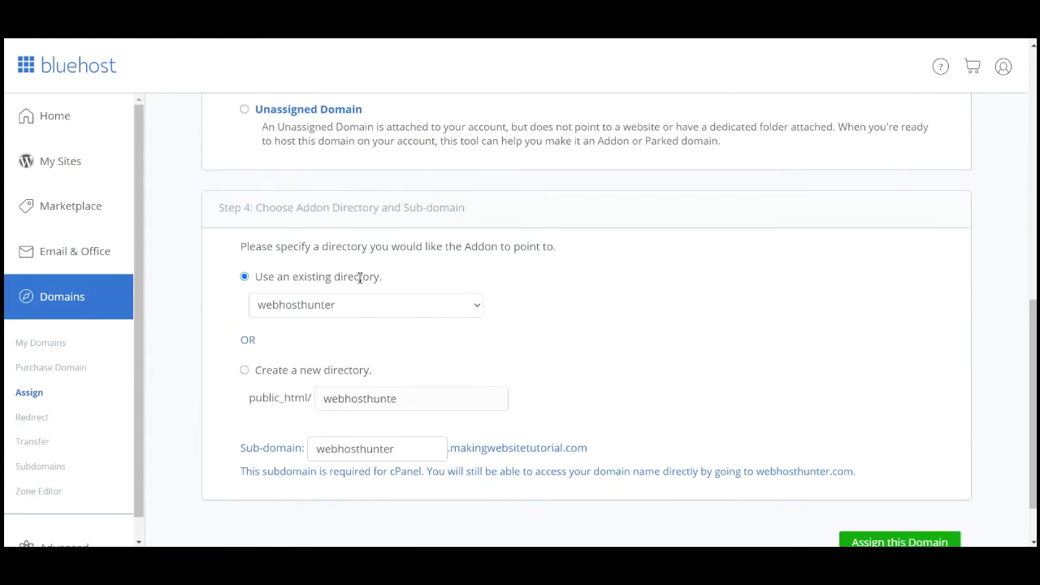
scroll(626, 346, down, 1)
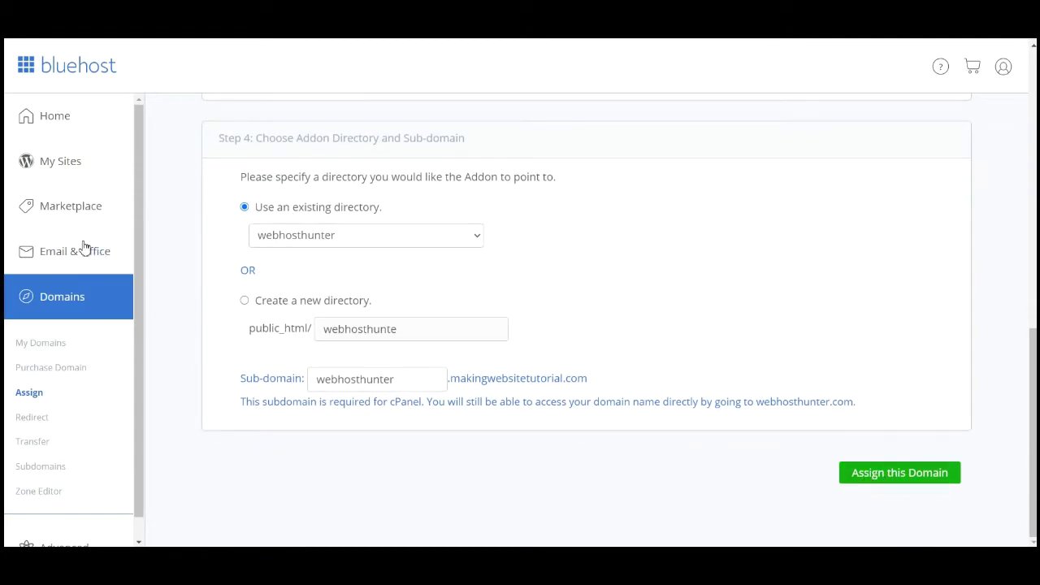
Step: Start adding a new WordPress site to the account's sites and name it "Web Host Hunter"
click(63, 167)
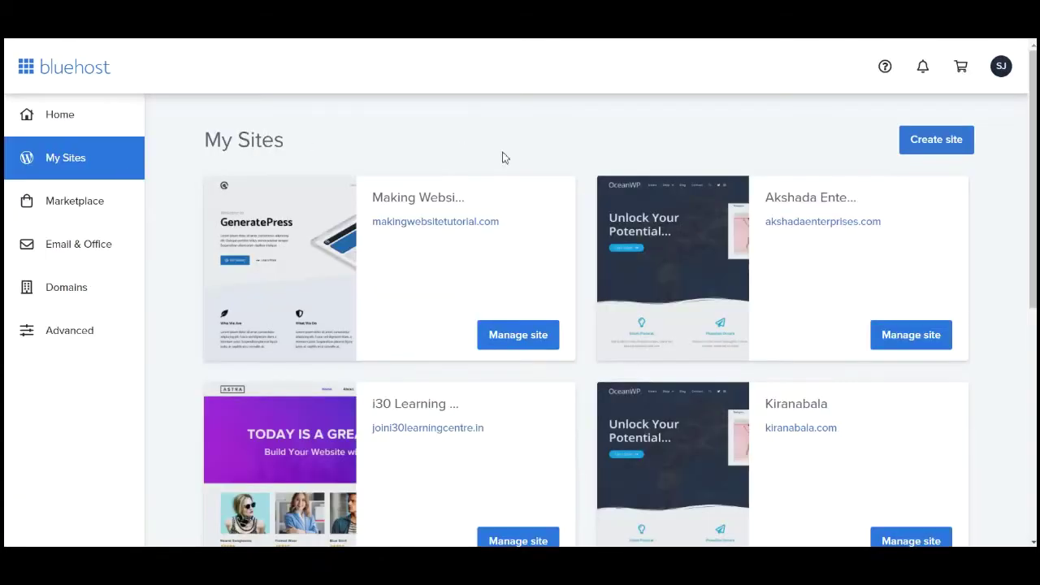
scroll(503, 157, down, 5)
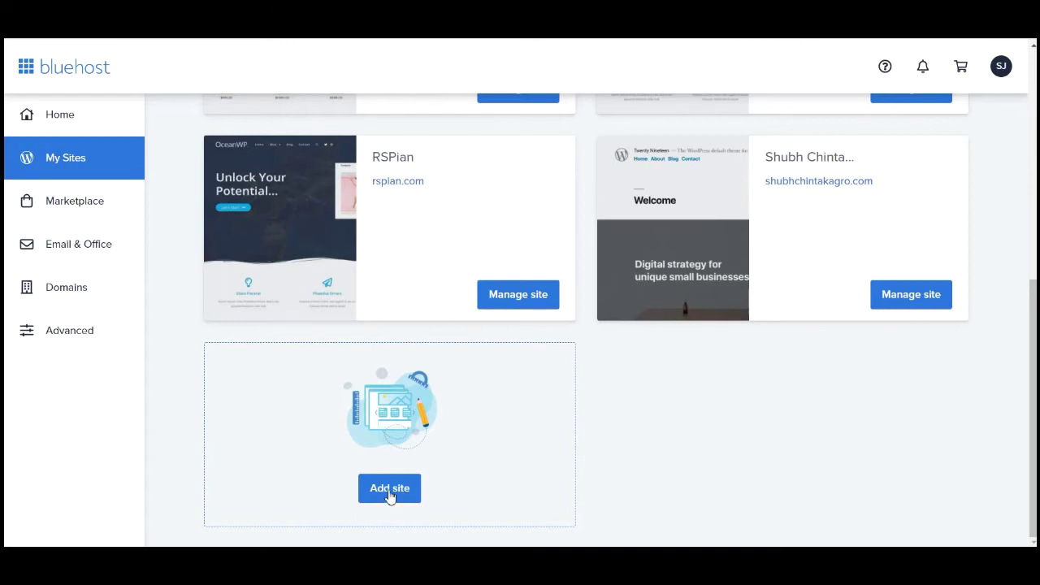
click(390, 488)
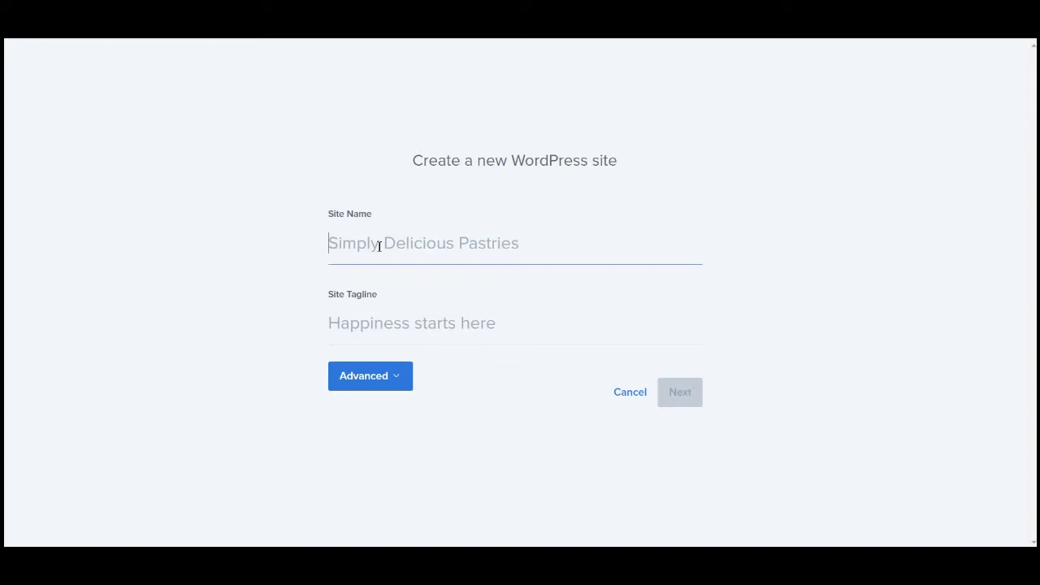
text(W)
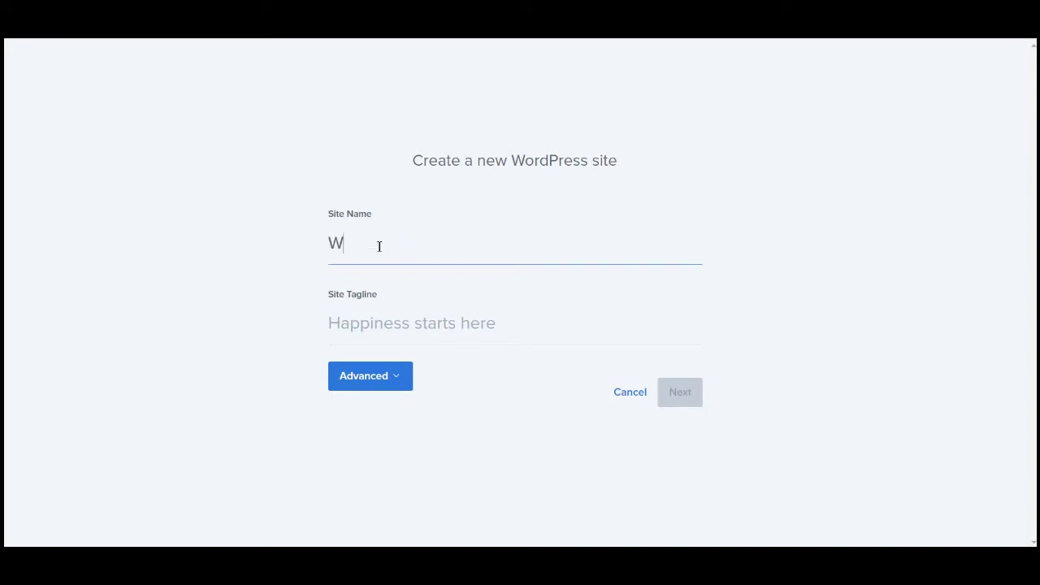
text(eb Hoster)
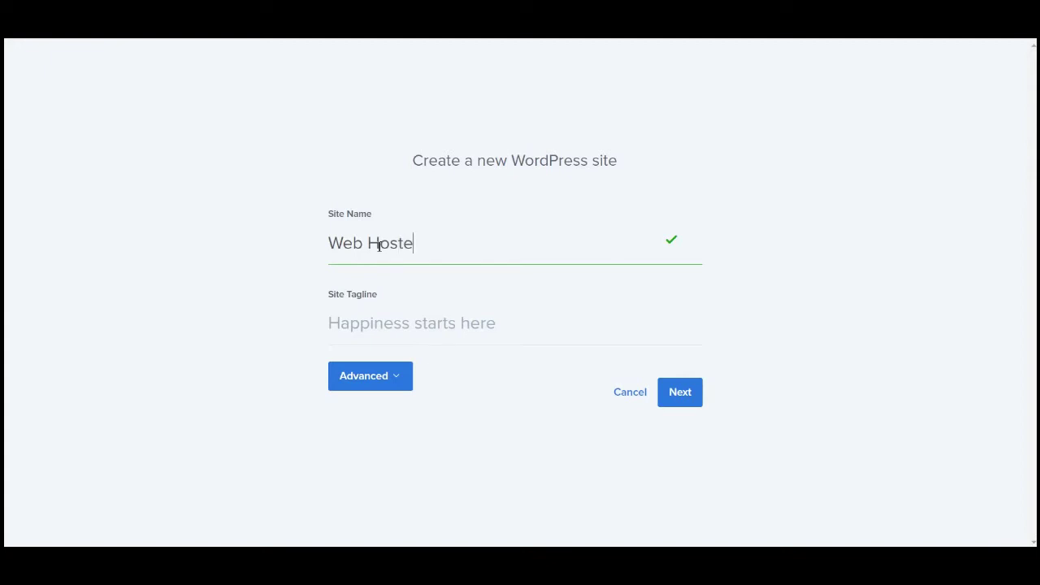
key(BackSpace)
key(BackSpace)
text(ing)
text( Hu)
key(BackSpace)
key(BackSpace)
text(Hunte)
Step: Set the site tagline to "Learn with passion" and continue to the domain choice
click(348, 327)
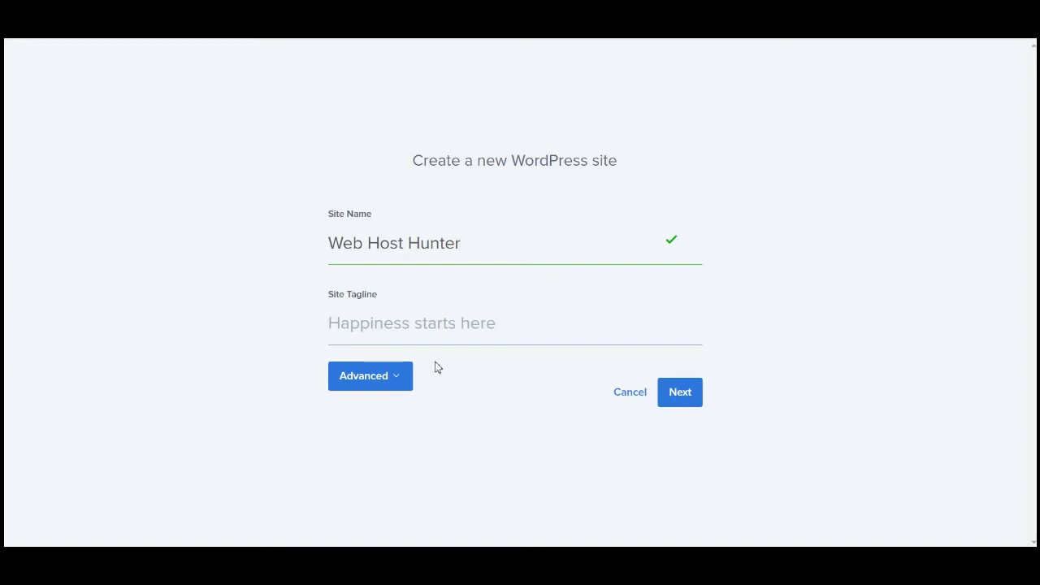
text(P)
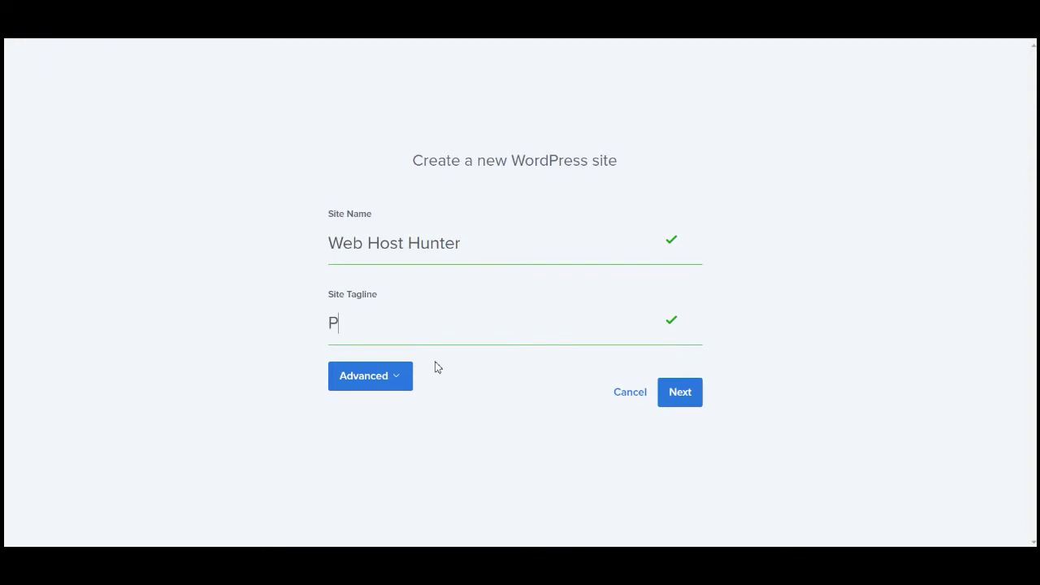
key(BackSpace)
text(Learn with )
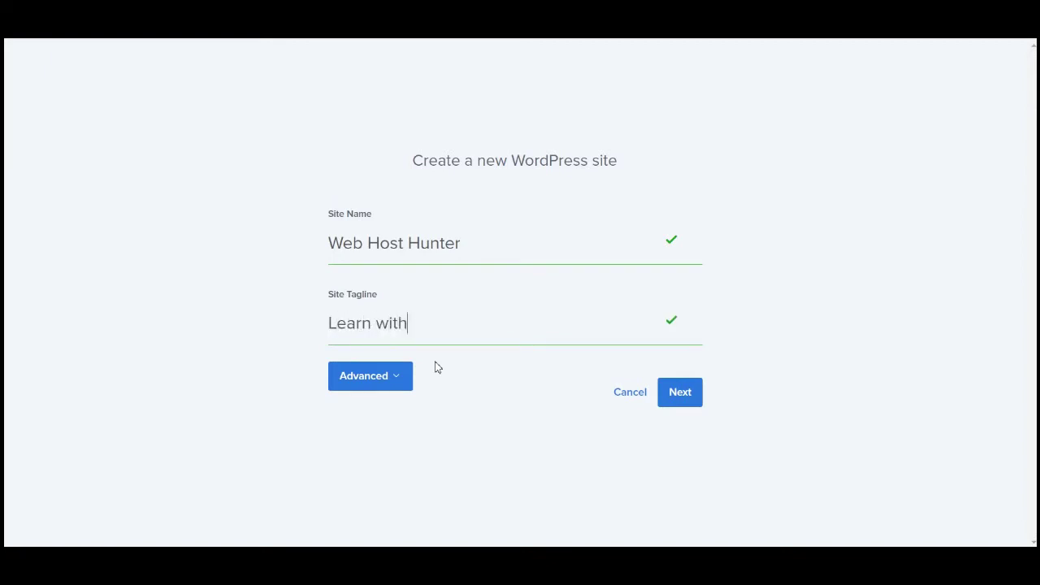
text(passion)
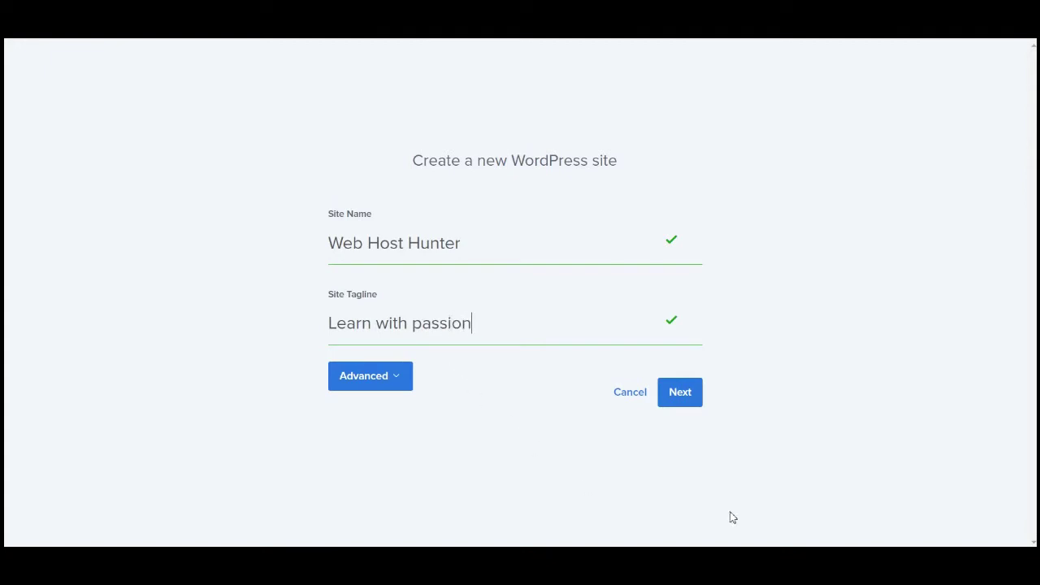
click(685, 396)
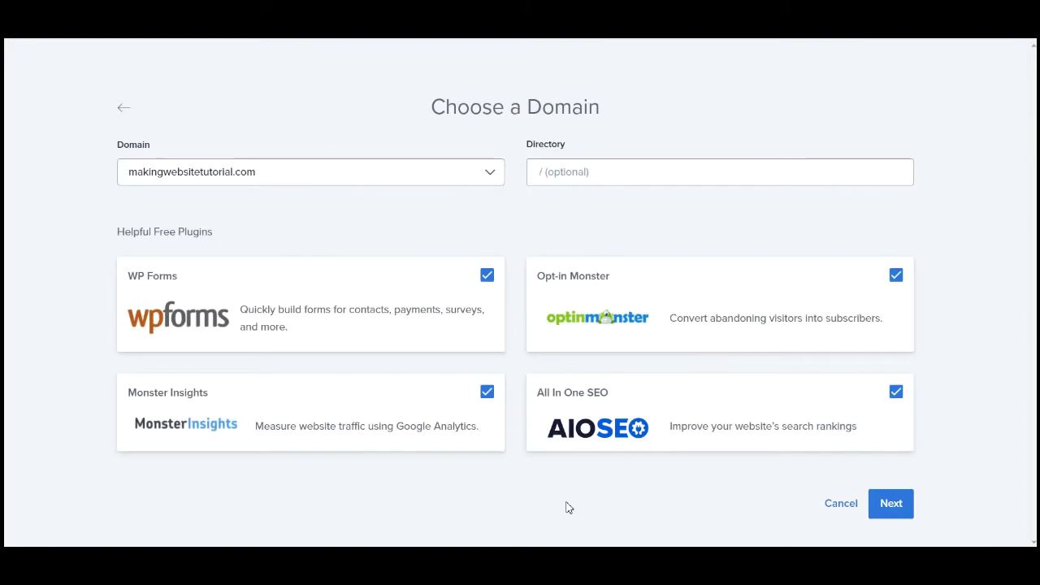
Step: Choose webhosthunter.com as the domain for the new WordPress site
click(491, 179)
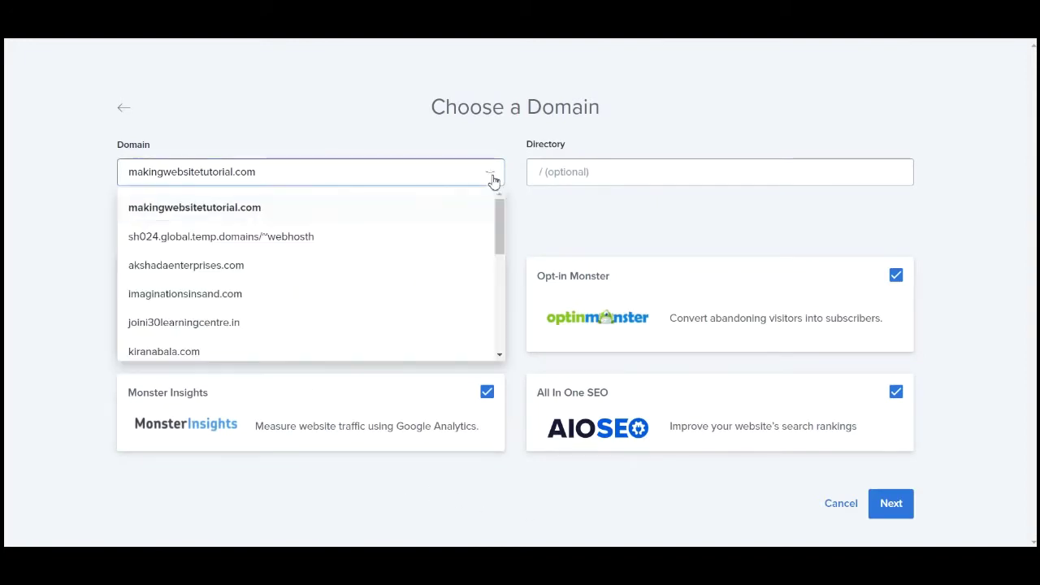
scroll(221, 243, down, 1)
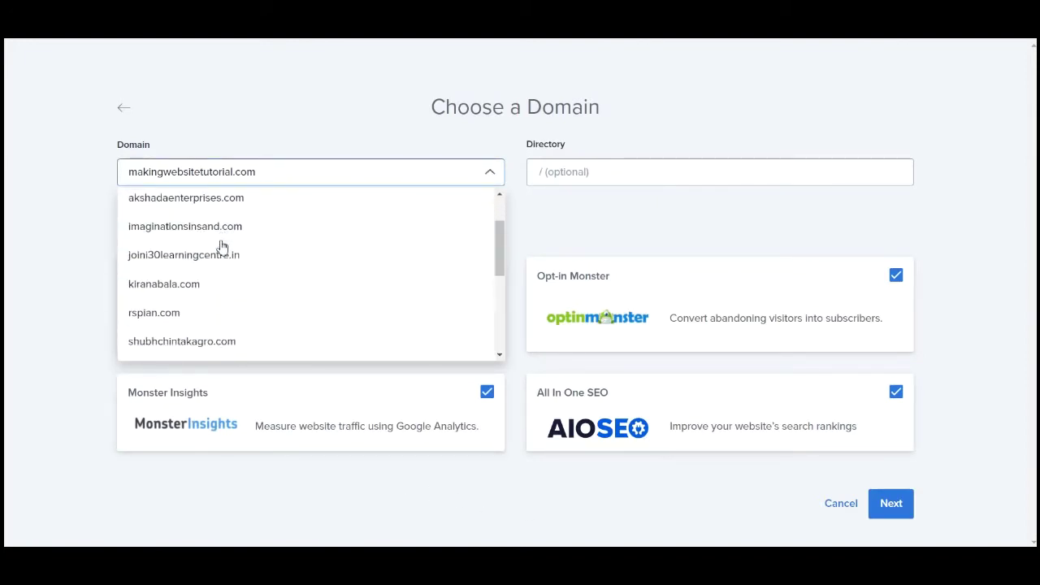
scroll(224, 246, up, 1)
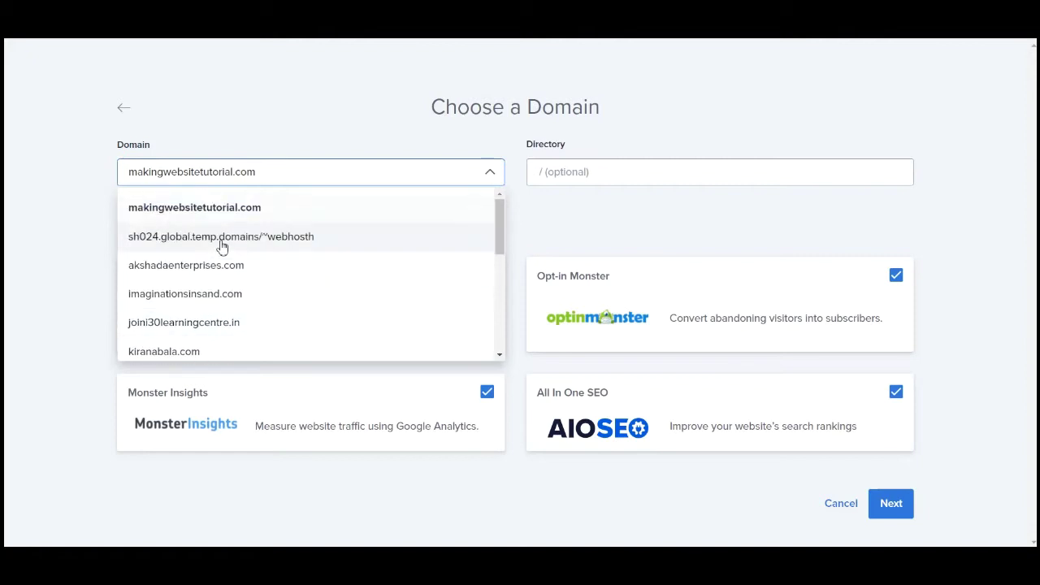
scroll(230, 259, down, 1)
scroll(233, 263, down, 3)
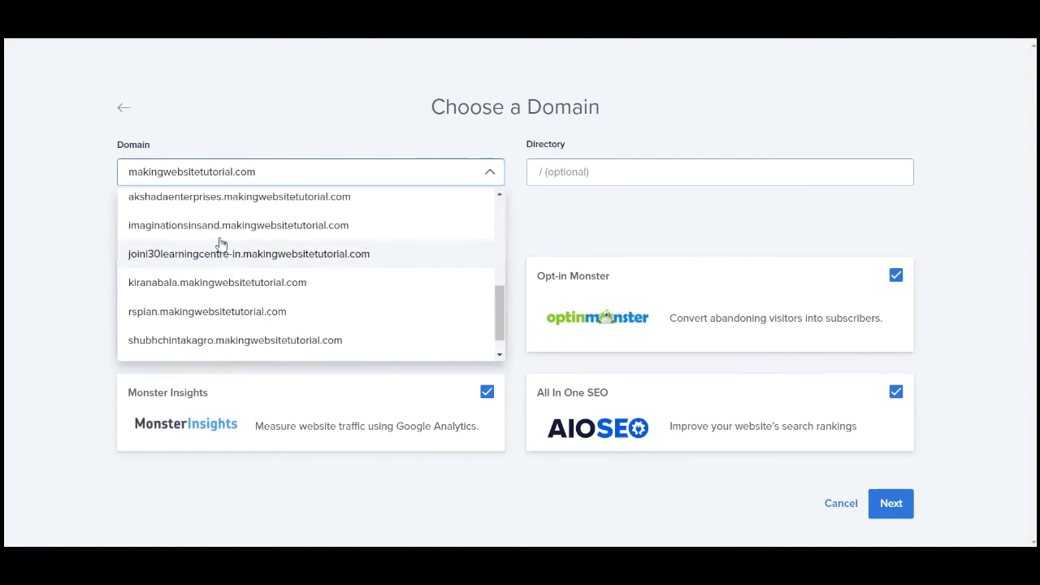
scroll(220, 241, up, 1)
click(214, 238)
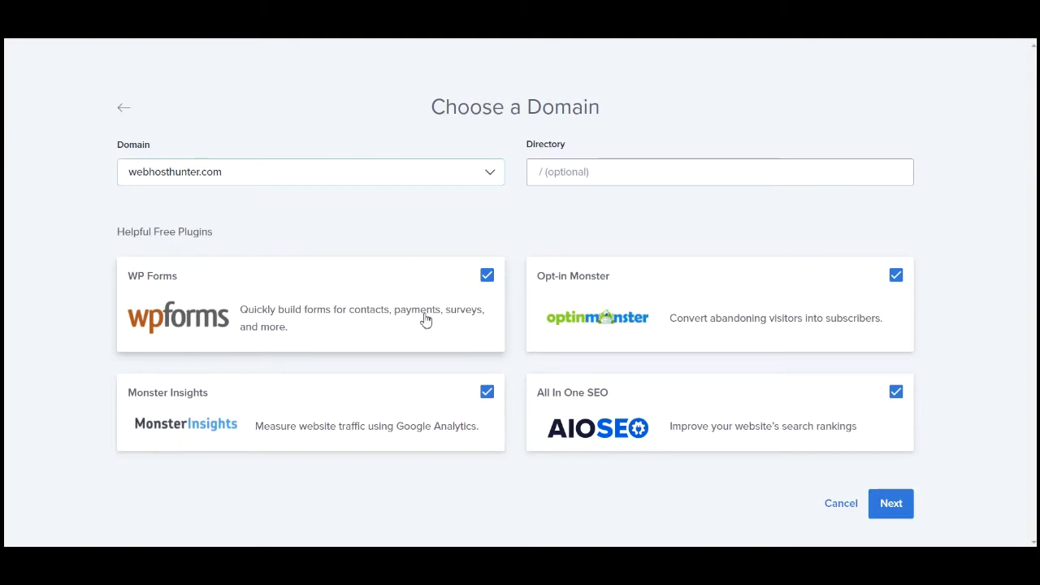
Step: Deselect the WP Forms, Monster Insights, Opt-in Monster and All In One SEO plugins and install WordPress
click(488, 278)
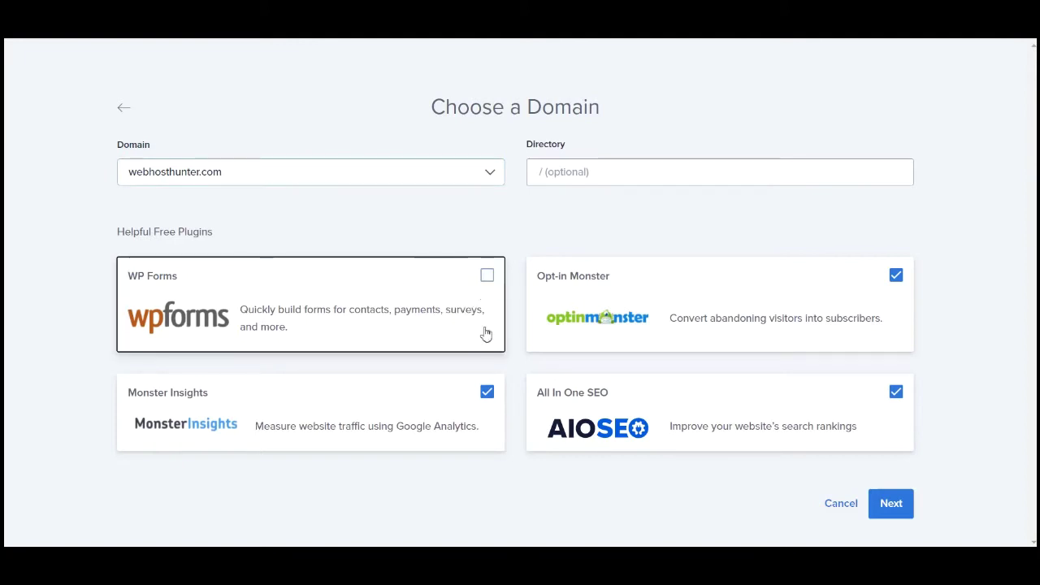
click(487, 393)
click(896, 276)
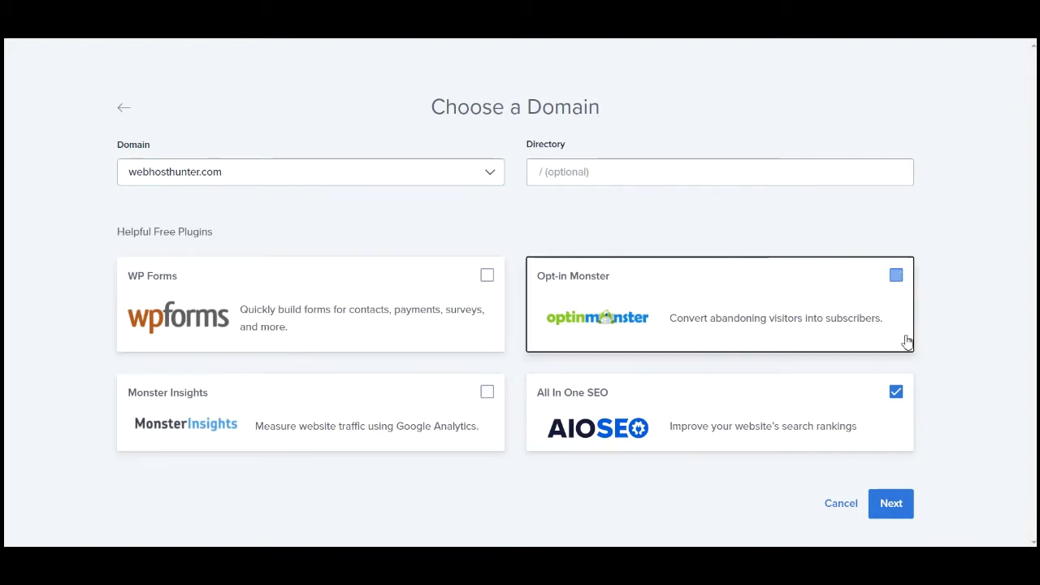
click(895, 392)
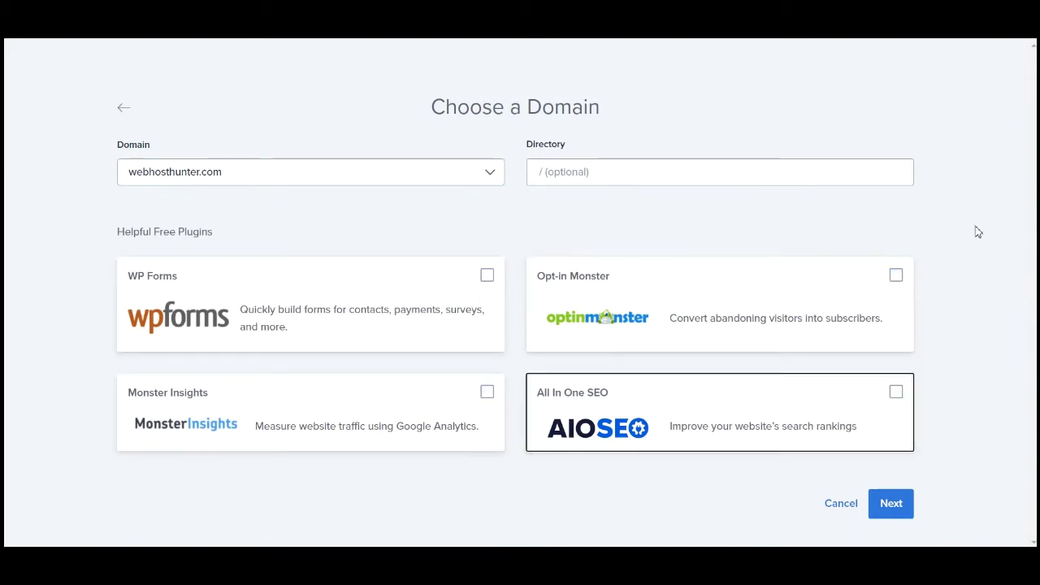
click(892, 503)
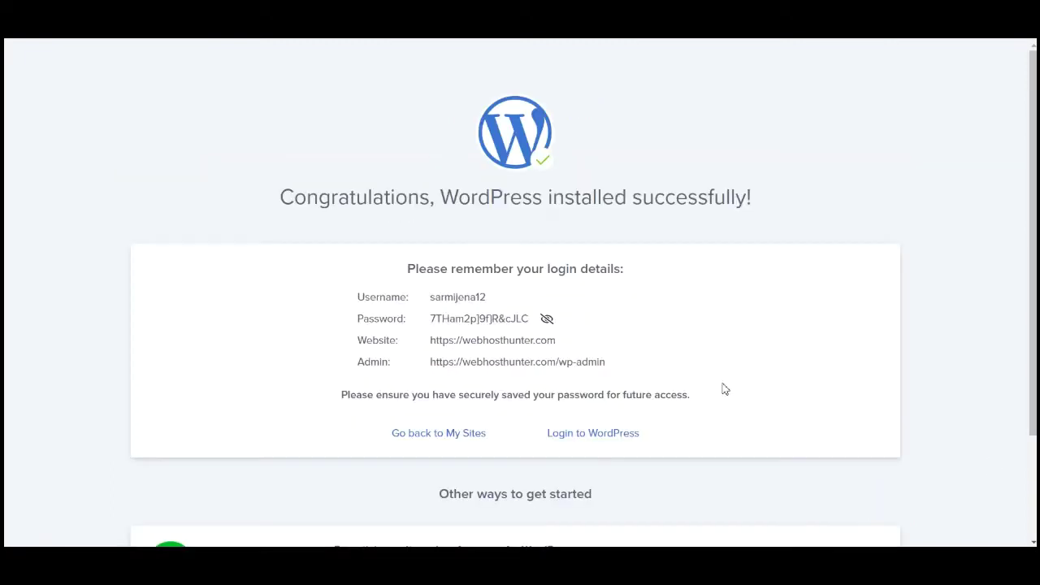
Step: Log in to the new site's WordPress admin and open the Web Host Hunter front page
click(593, 435)
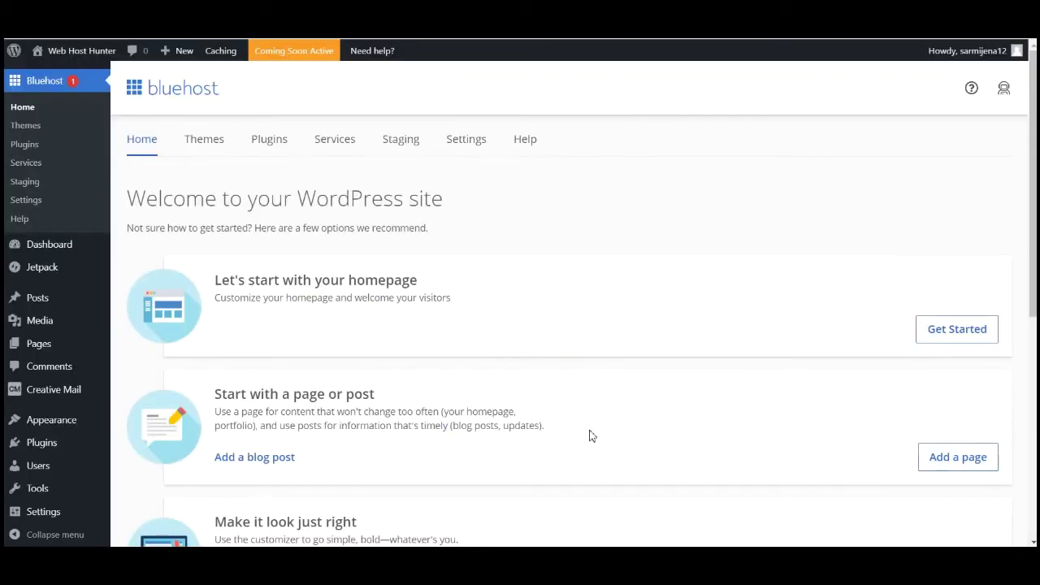
scroll(557, 423, down, 3)
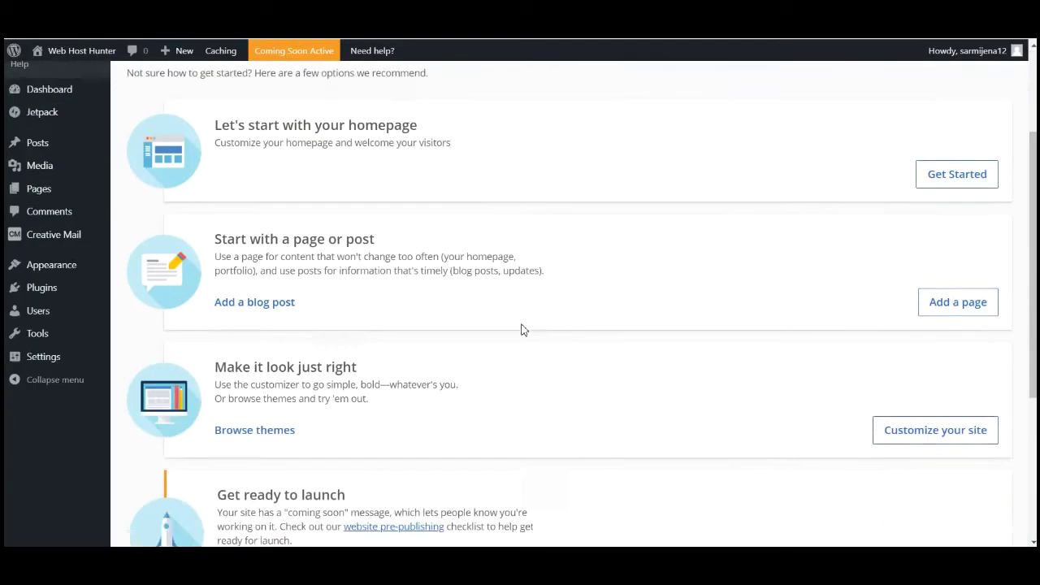
scroll(73, 292, up, 1)
scroll(56, 220, up, 3)
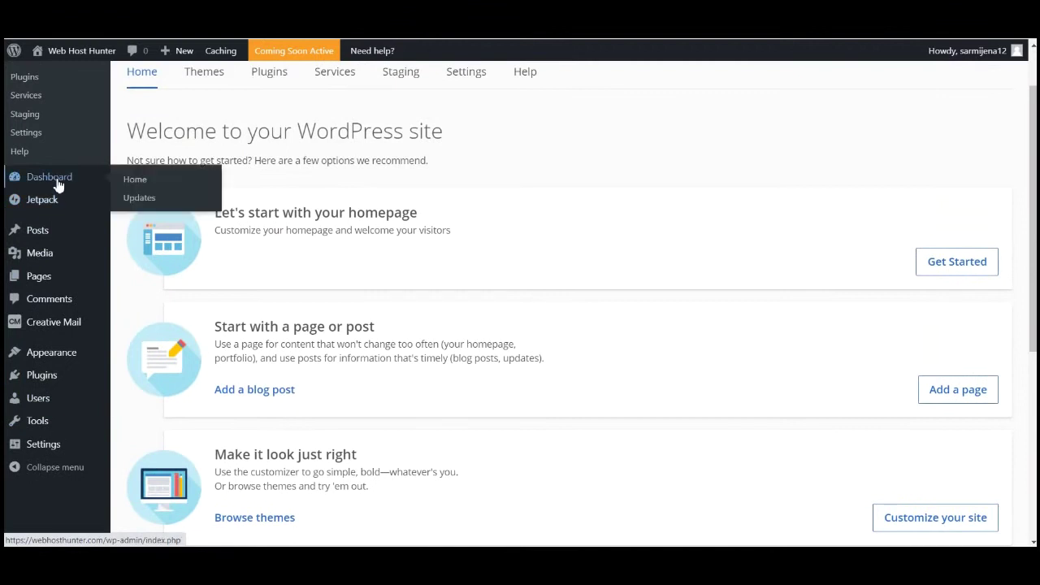
click(81, 50)
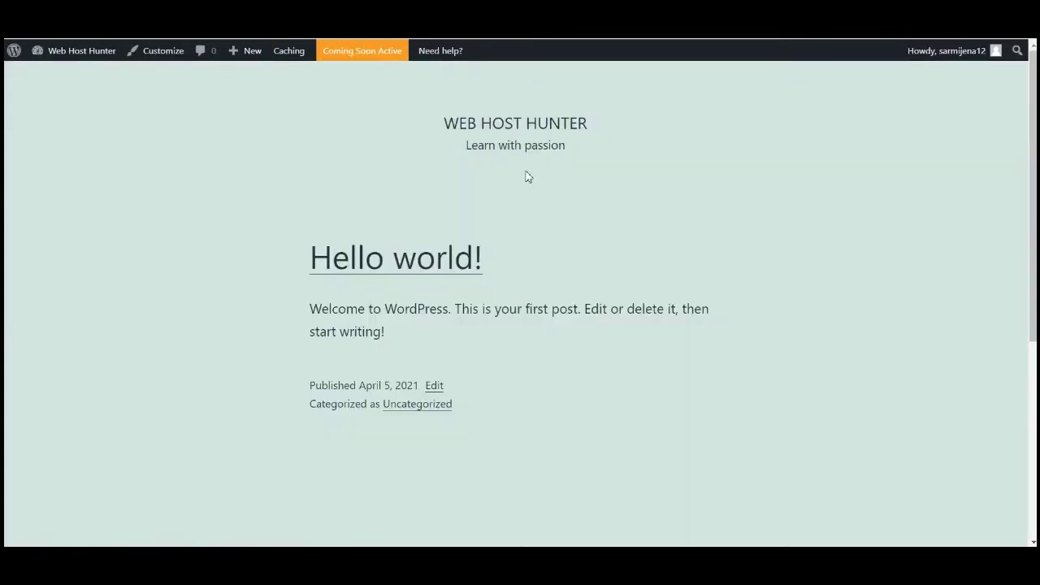
Step: Examine the new site's front page down to its footer, along with the Creative-World example site
scroll(545, 251, down, 2)
scroll(545, 251, up, 1)
scroll(545, 252, down, 4)
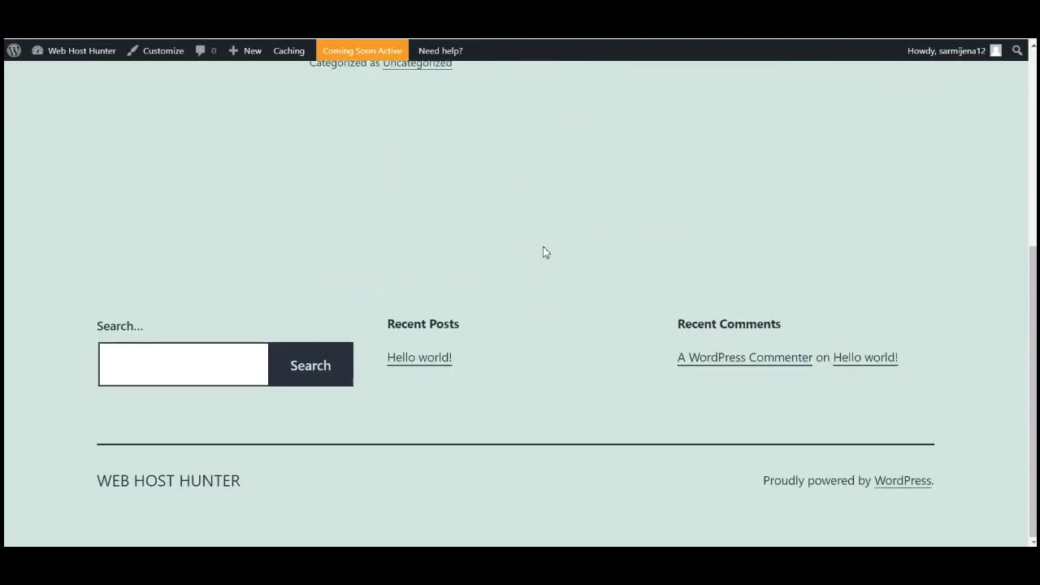
scroll(154, 313, up, 3)
scroll(154, 314, up, 1)
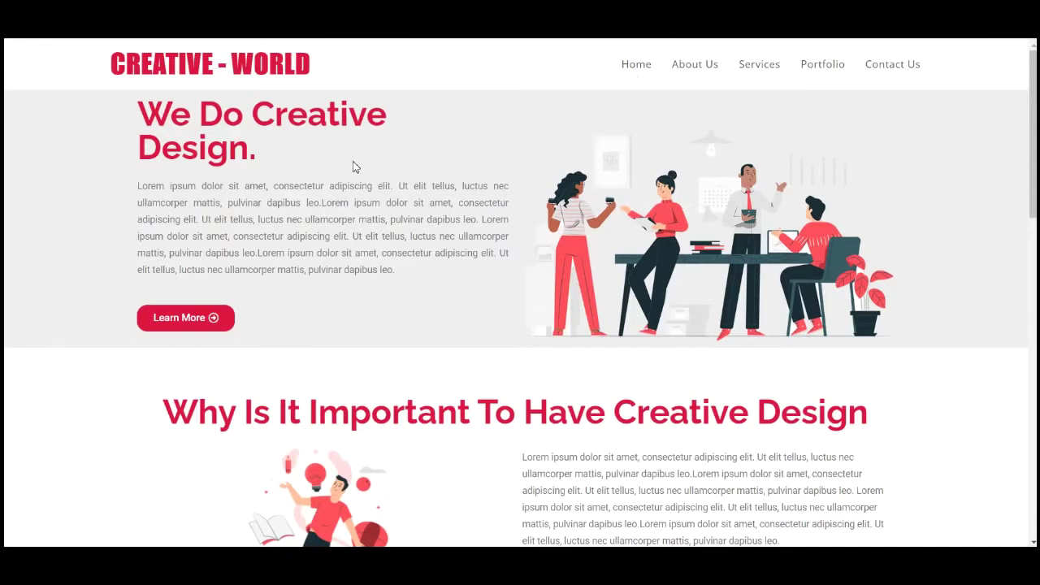
scroll(358, 169, down, 3)
scroll(326, 130, up, 3)
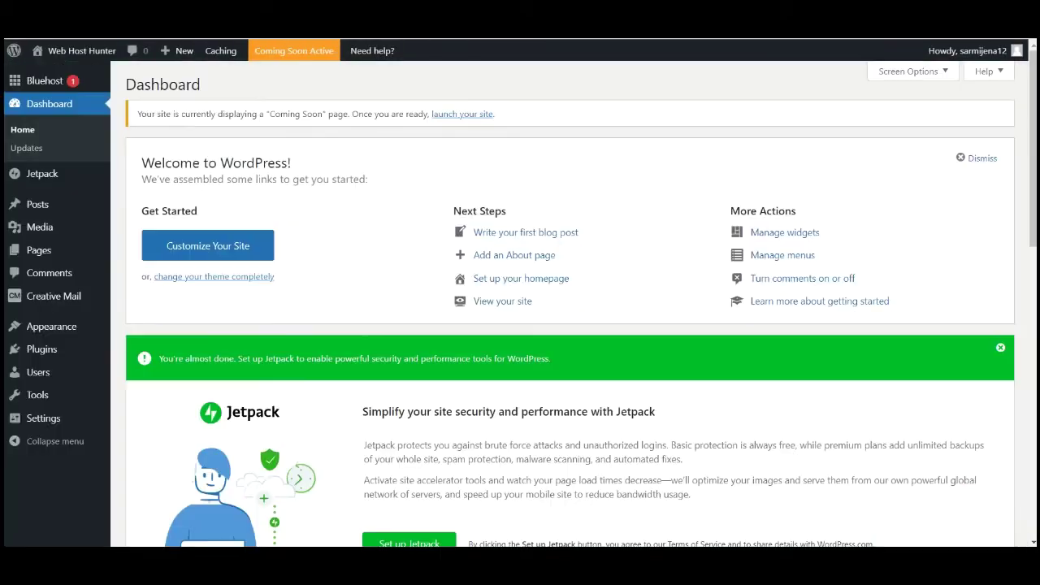
Step: Review the site's General settings, including title, addresses, date and time formats, and the Reading settings for the homepage
mouse_move(55, 424)
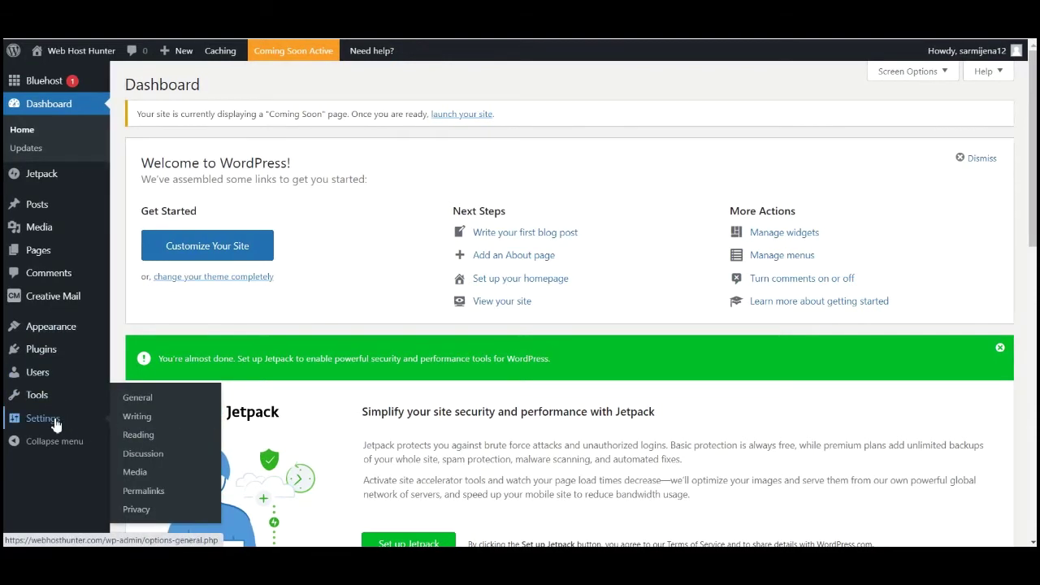
click(146, 402)
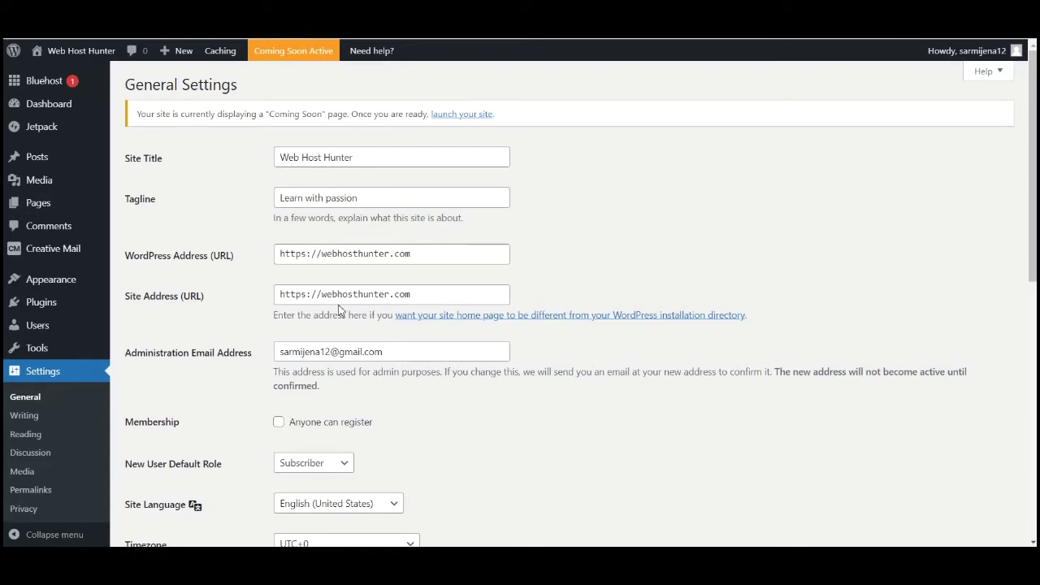
scroll(394, 264, down, 7)
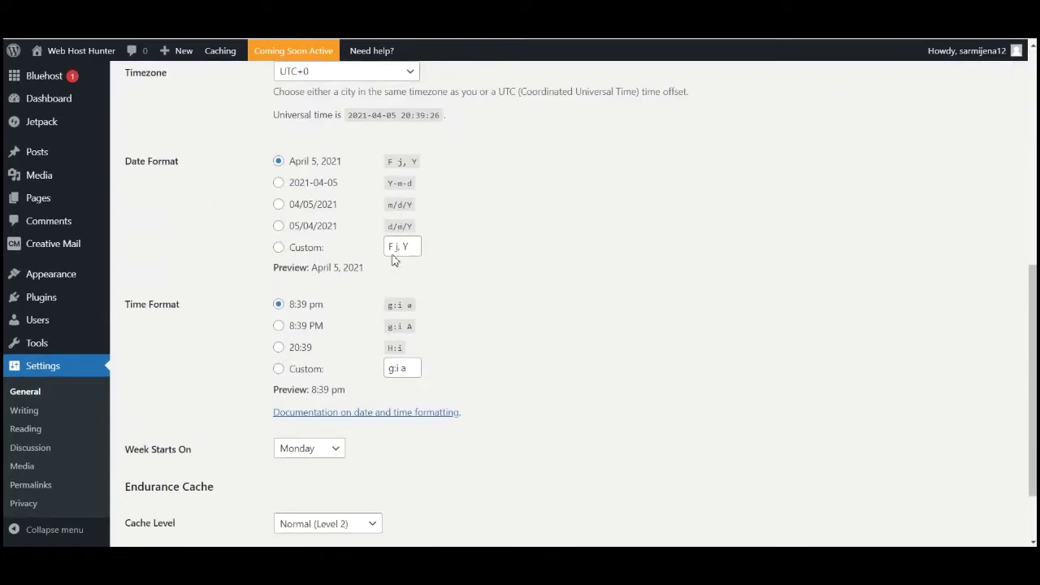
click(178, 486)
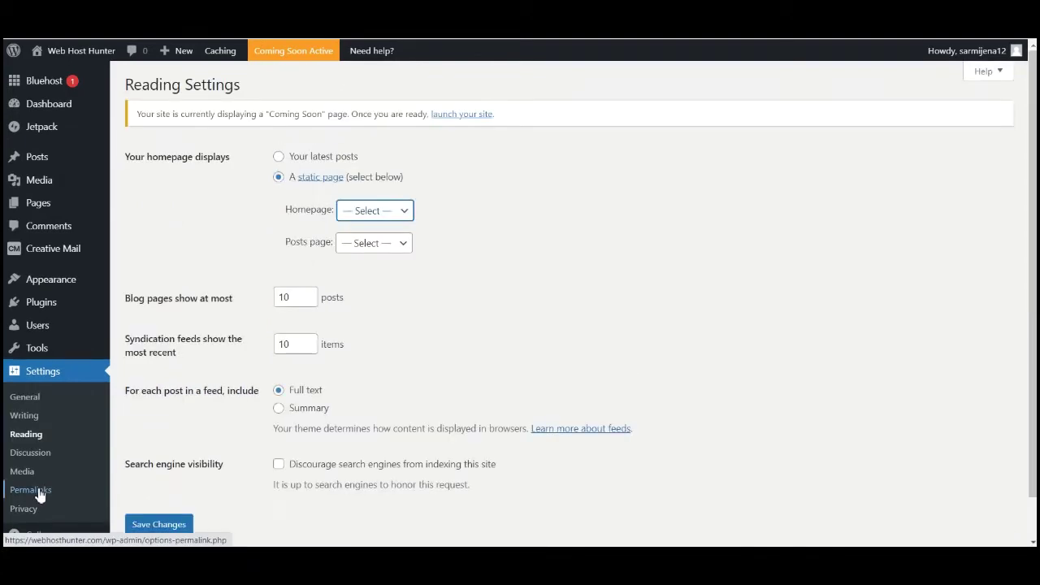
Step: Set the site's permalink structure to Post name and save the changes
click(39, 493)
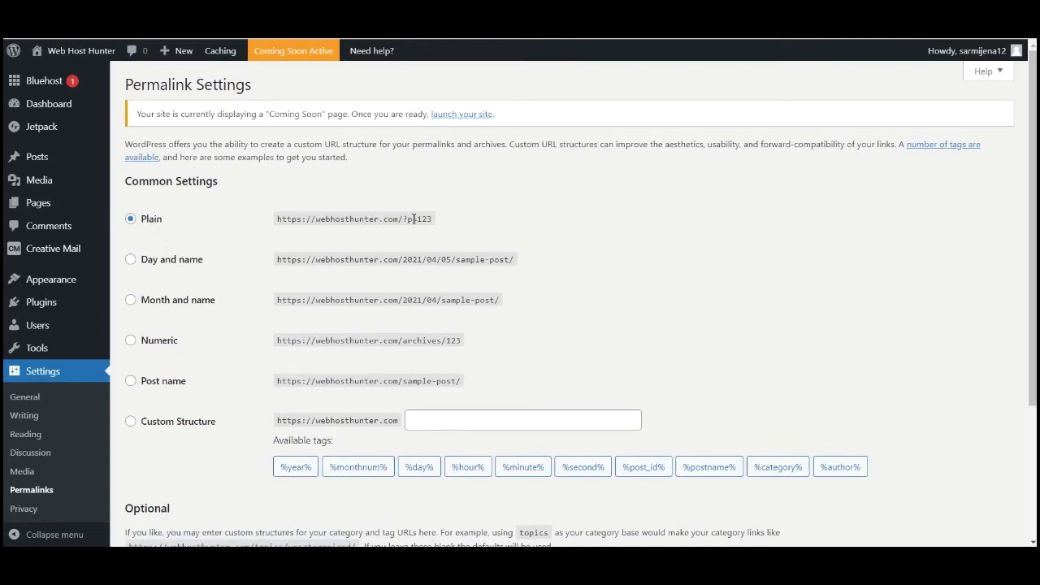
click(131, 381)
drag(284, 382, 467, 382)
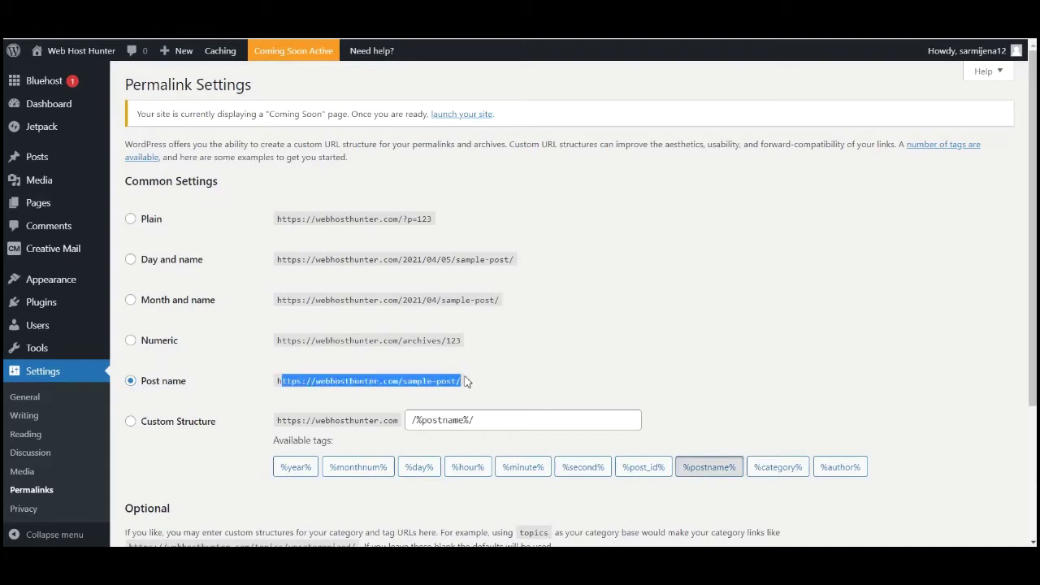
click(467, 379)
scroll(213, 431, down, 3)
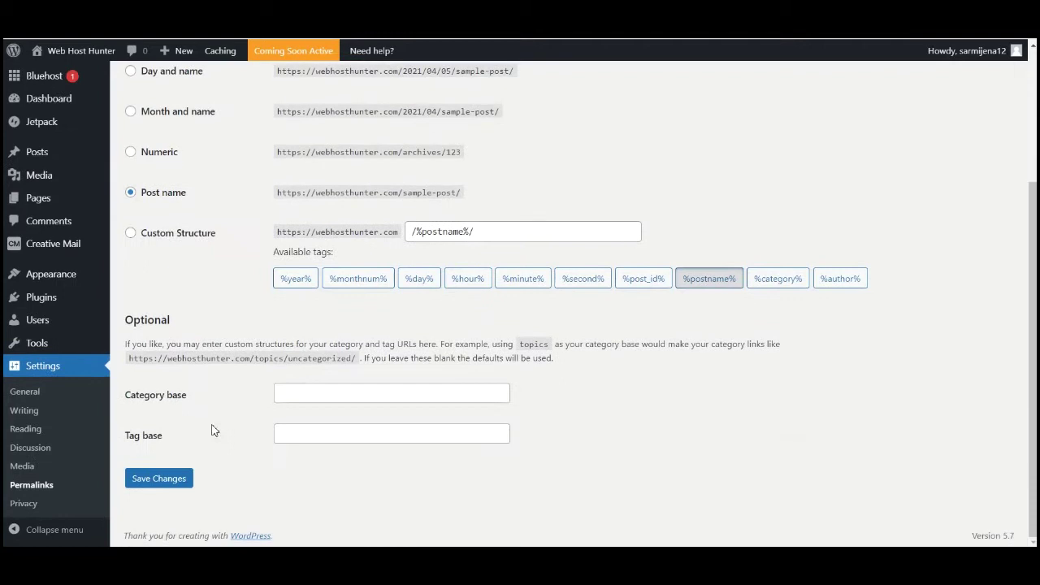
click(157, 477)
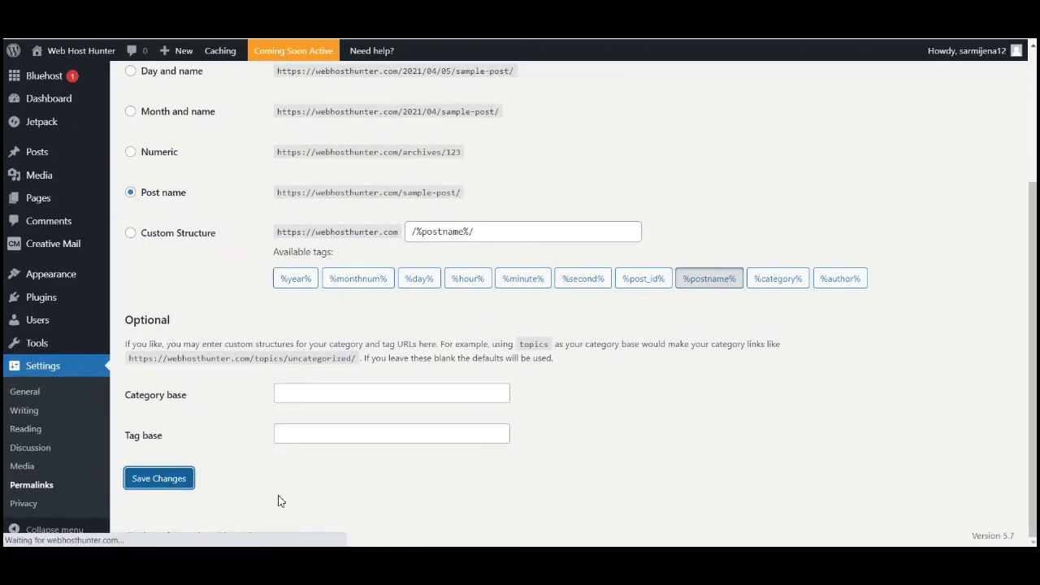
Step: Look over the dashboard, the list of existing pages and the installed themes
click(49, 104)
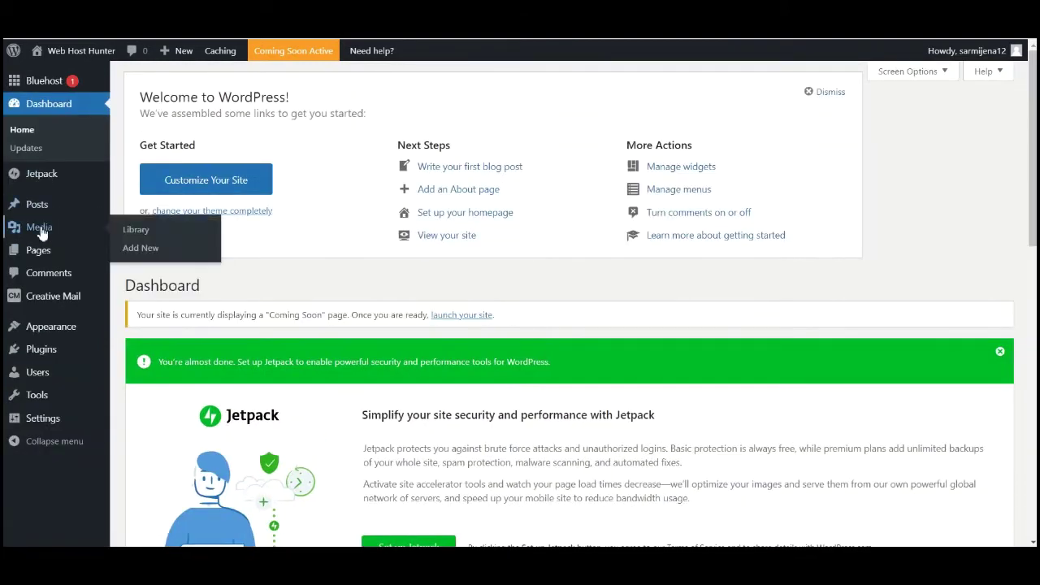
click(38, 250)
mouse_move(63, 332)
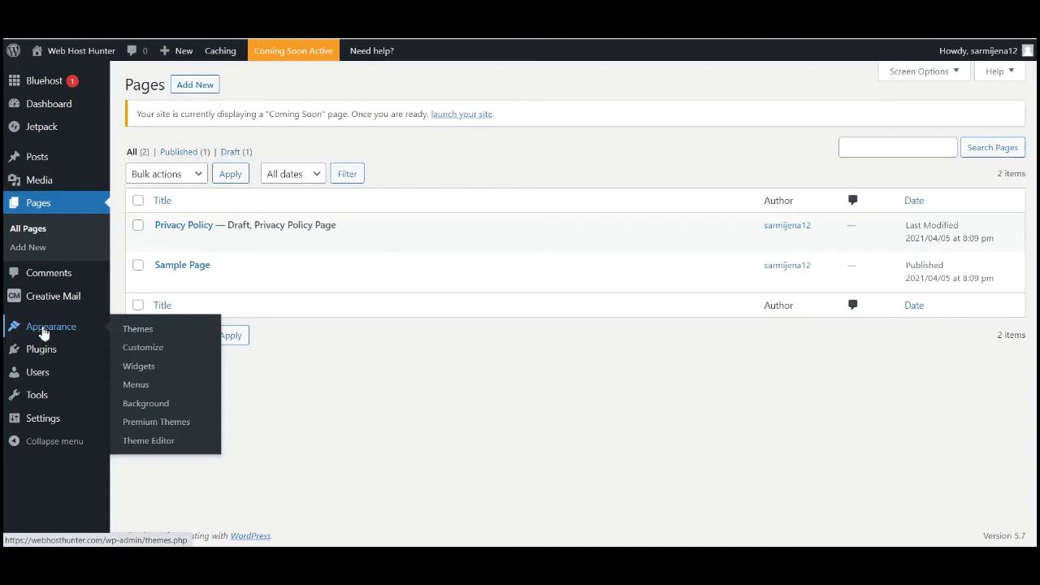
click(135, 334)
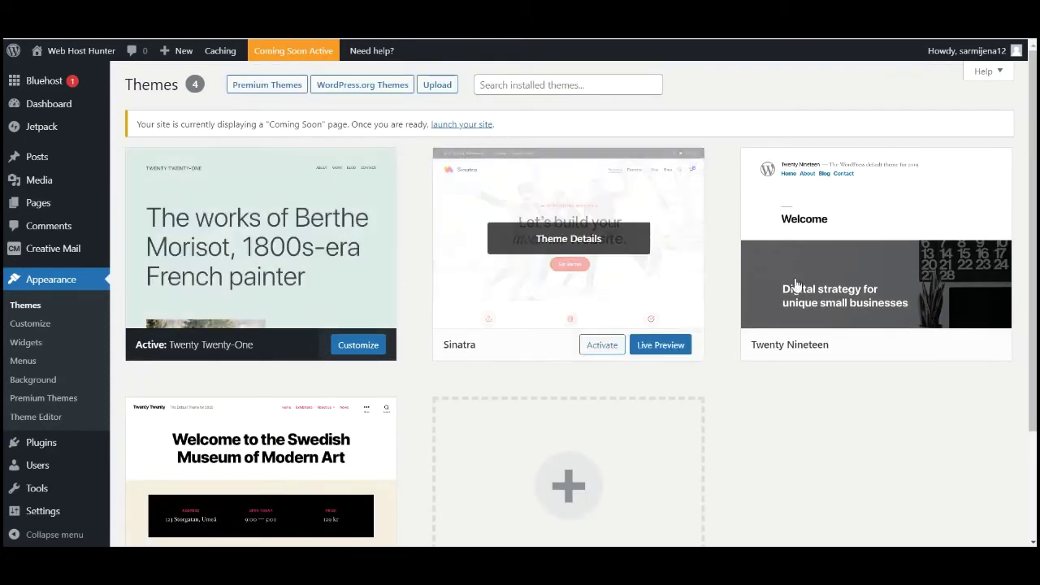
scroll(388, 397, down, 2)
scroll(385, 404, up, 2)
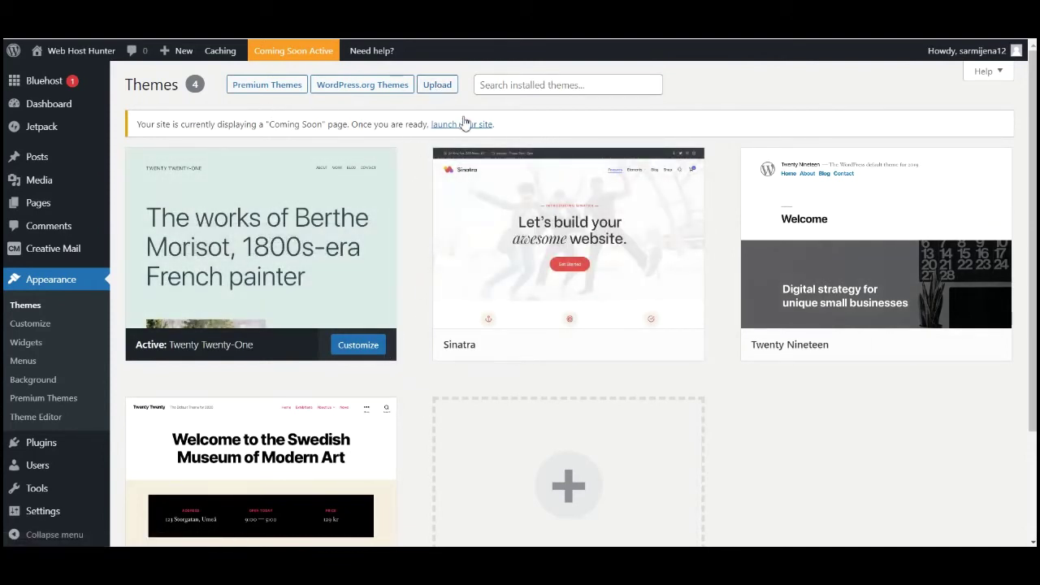
Step: Search the theme directory for "oceanwp", then install and activate the OceanWP theme
click(568, 469)
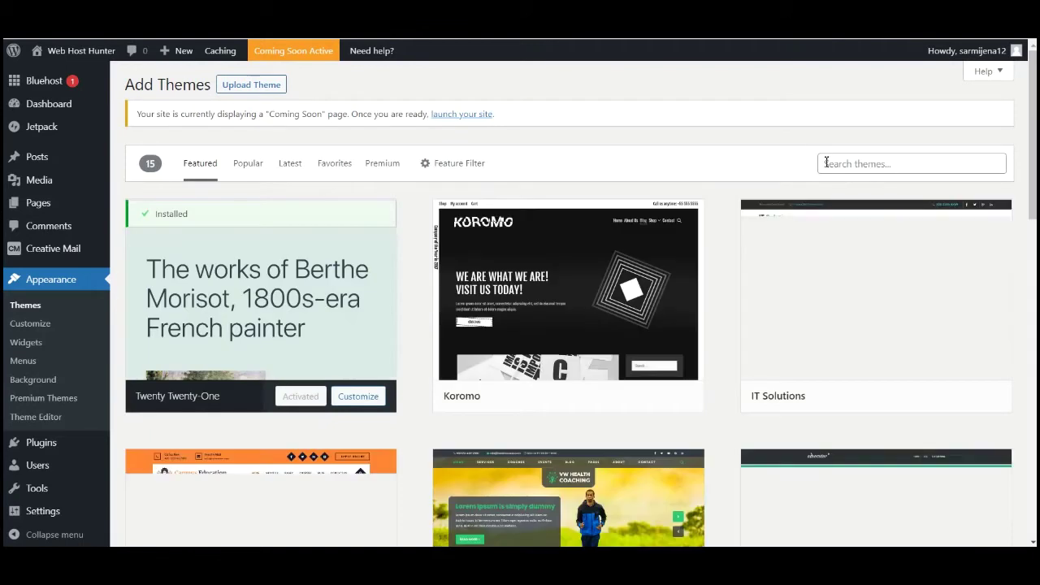
click(826, 163)
text(oceanwp)
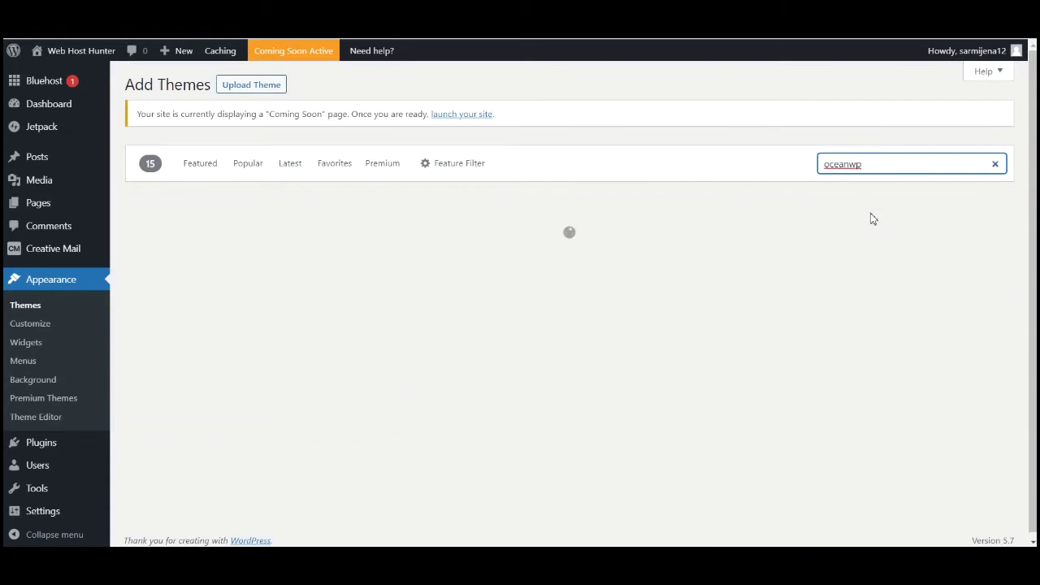
mouse_move(241, 298)
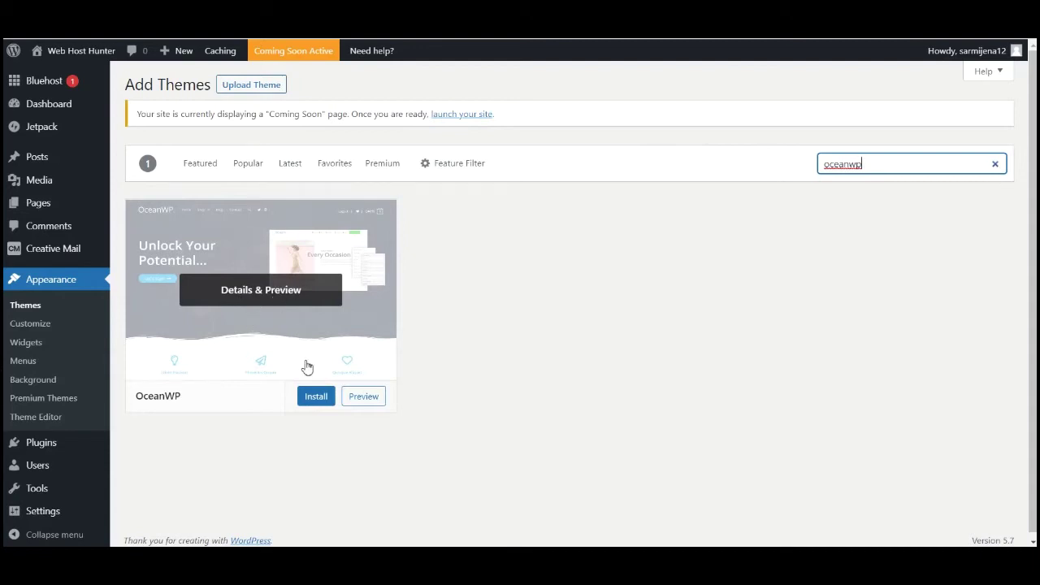
click(316, 398)
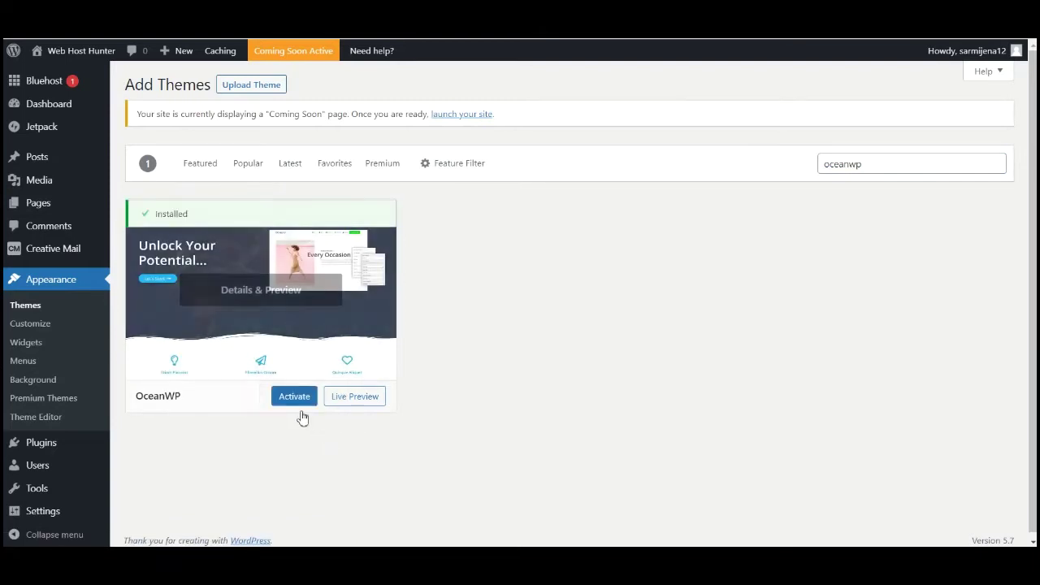
click(287, 398)
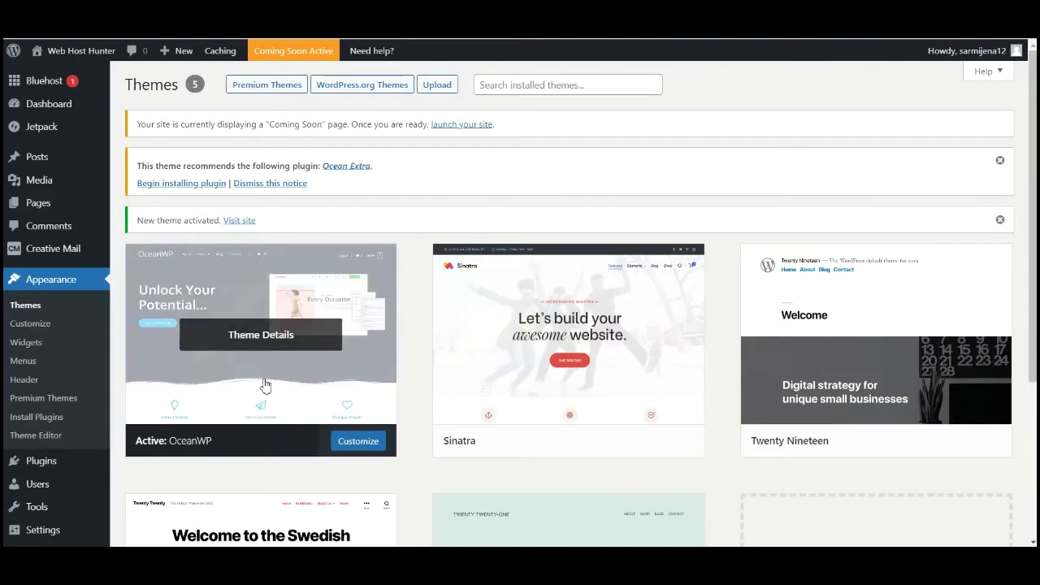
Step: Install the Ocean Extra plugin recommended by the OceanWP theme
click(198, 189)
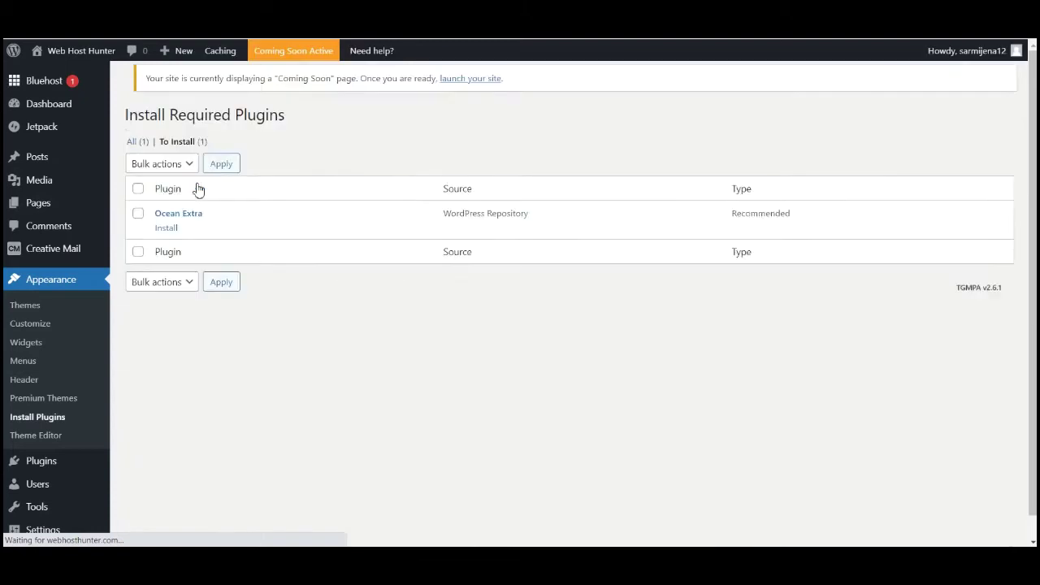
click(138, 225)
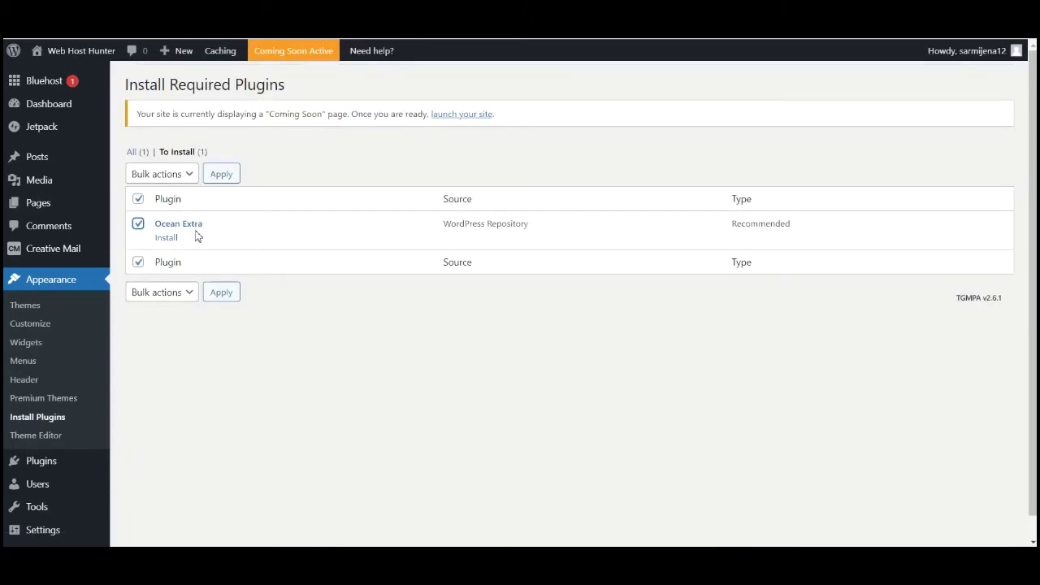
click(170, 238)
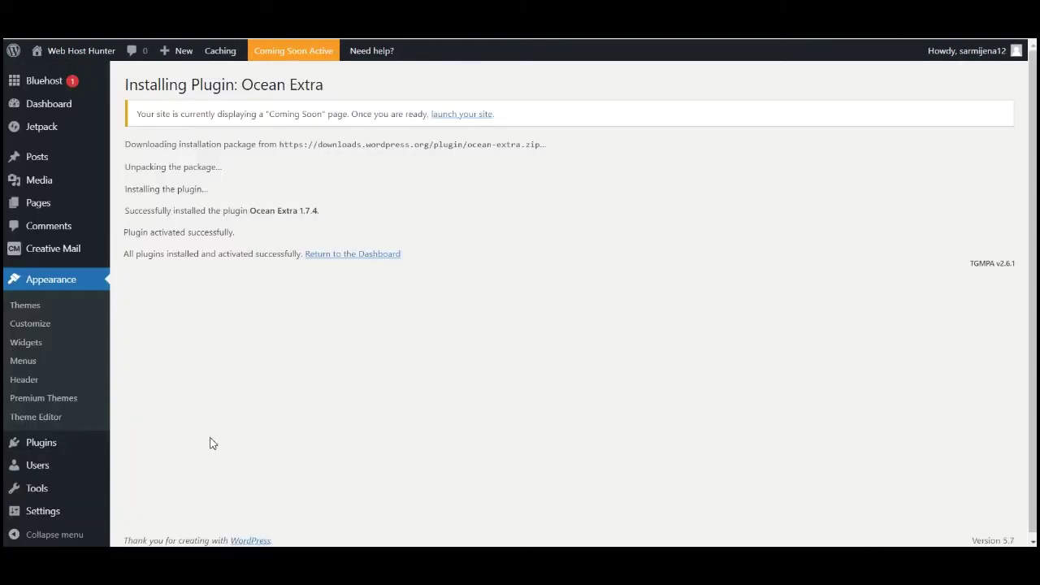
Step: Return to the installed themes and delete the unused Sinatra theme
click(22, 307)
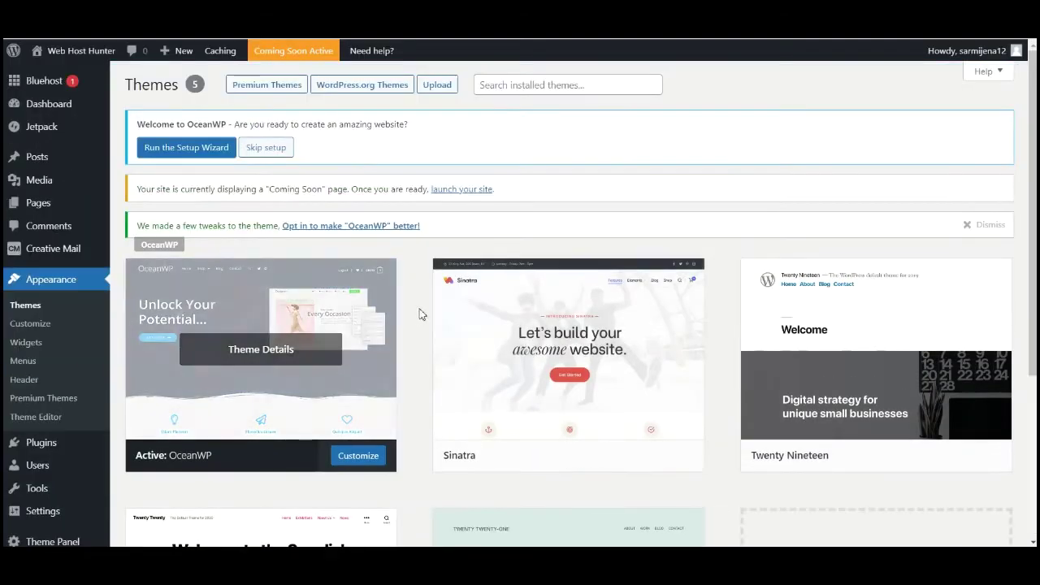
scroll(472, 321, down, 1)
click(576, 294)
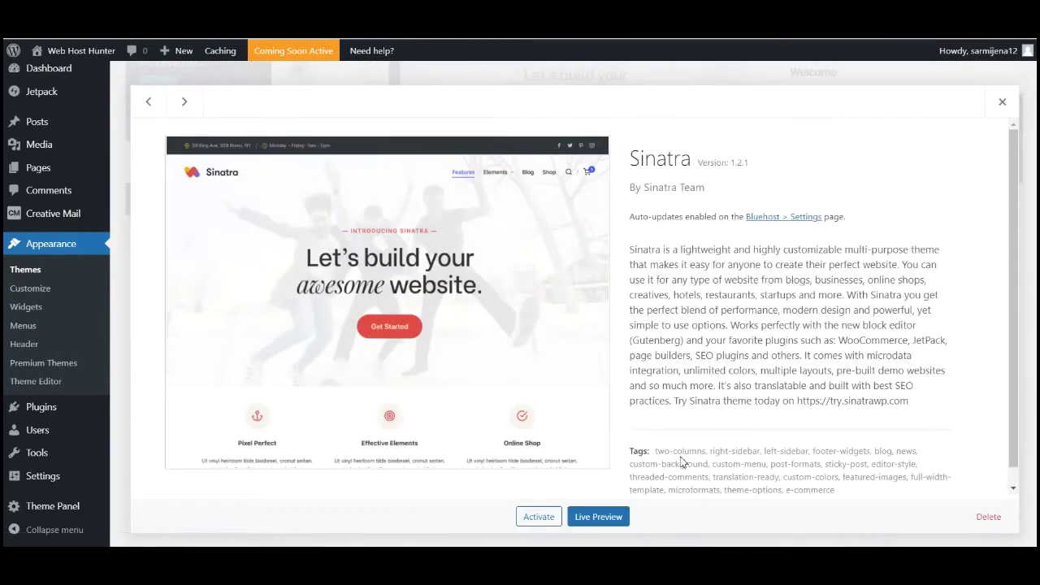
click(989, 517)
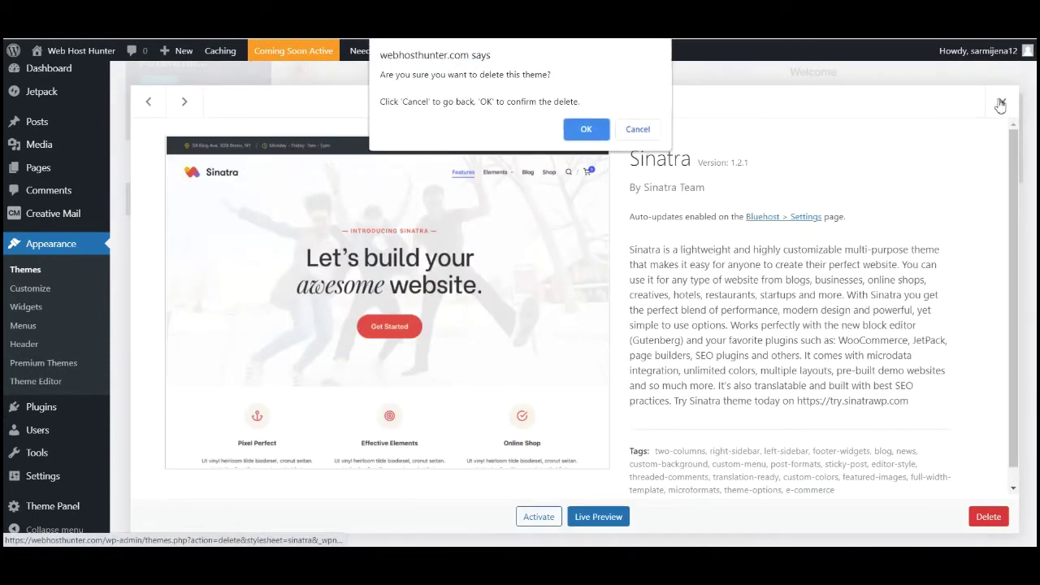
click(595, 130)
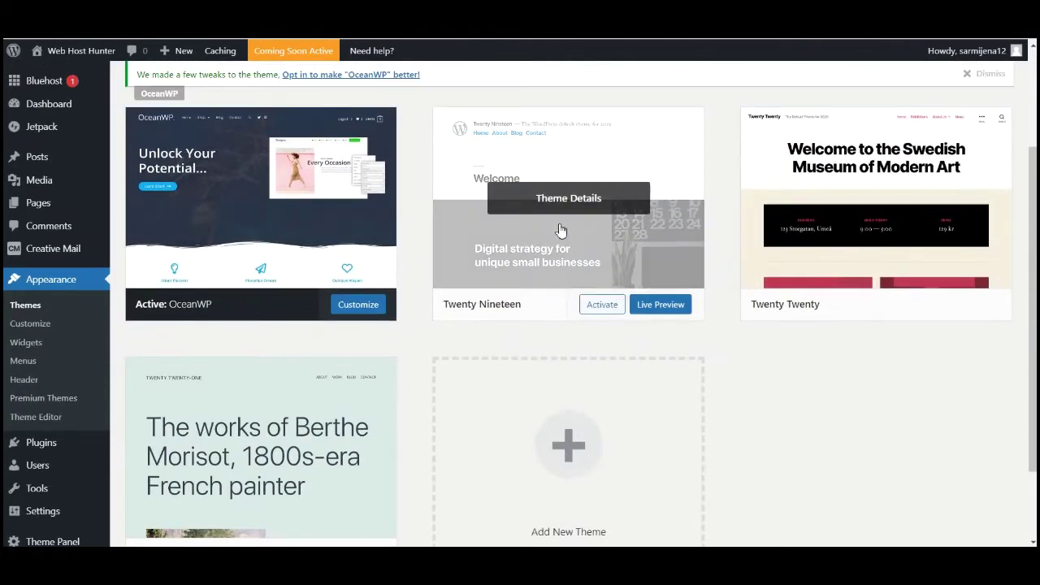
Step: Delete the Twenty Nineteen, Twenty Twenty and Twenty Twenty-One themes, keeping only OceanWP installed
click(561, 231)
click(989, 517)
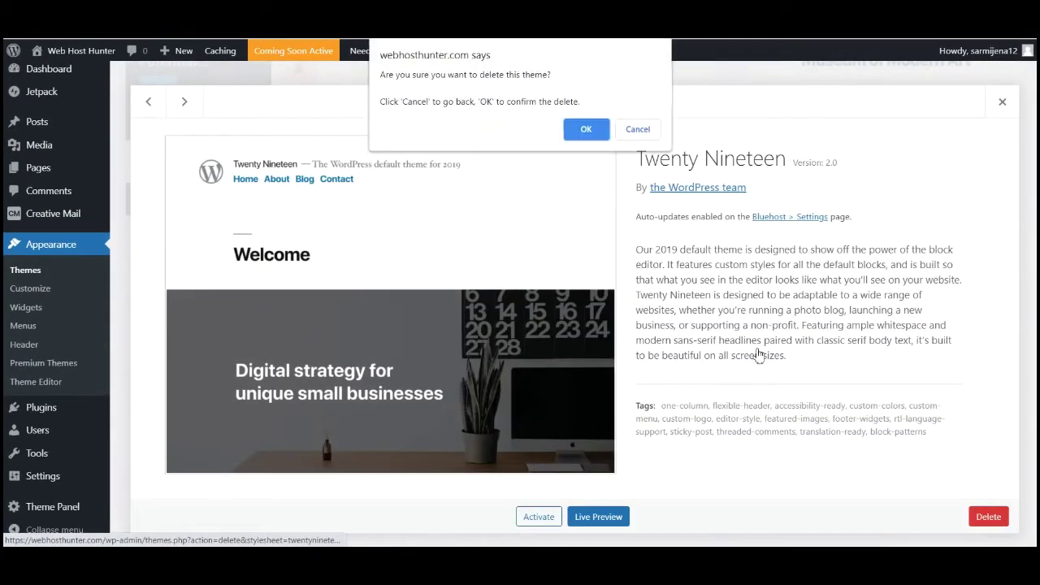
click(582, 133)
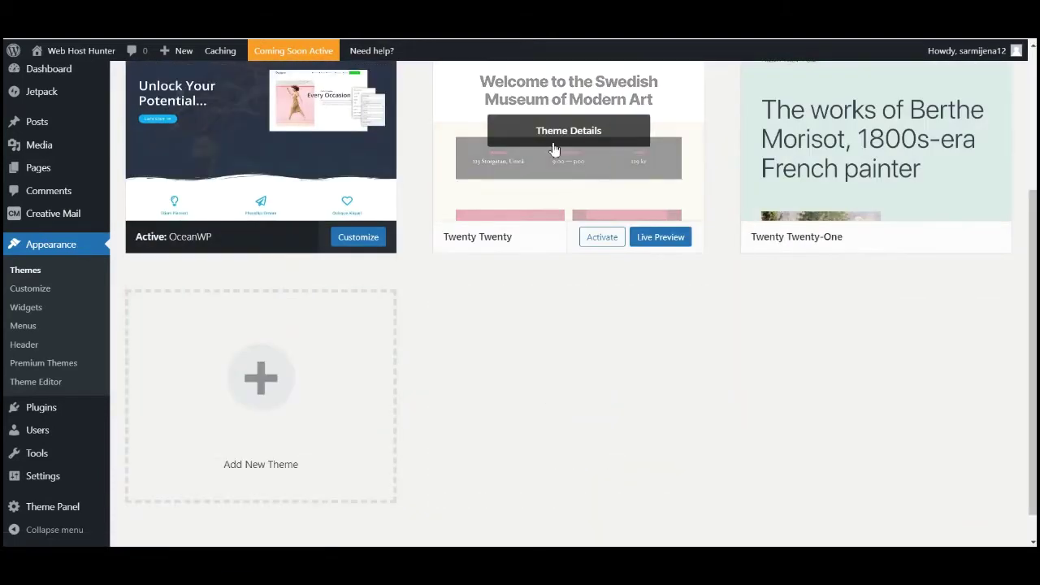
click(558, 148)
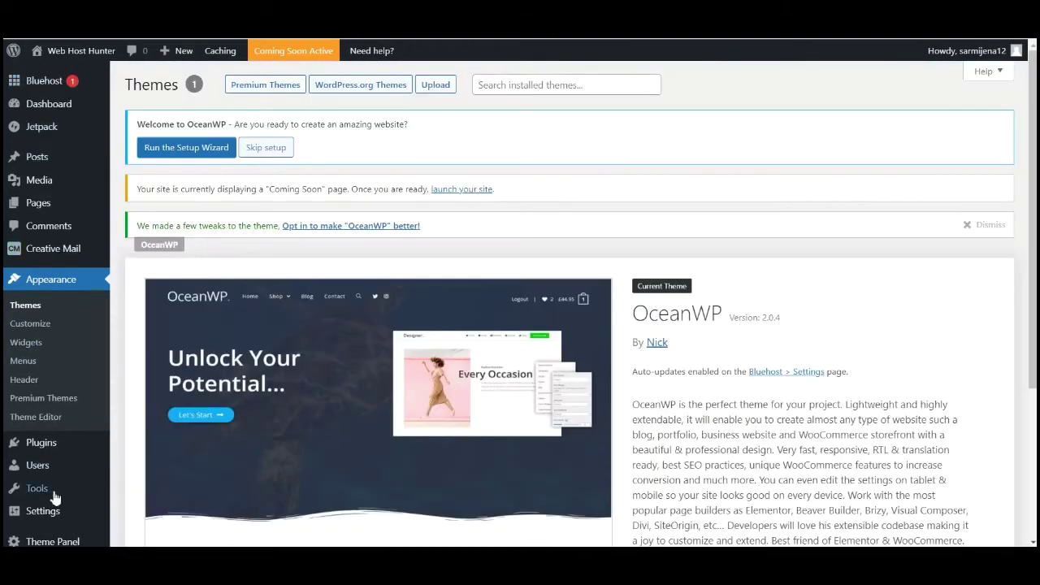
Step: Create a new page from the Pages list and give it the title Home
mouse_move(43, 209)
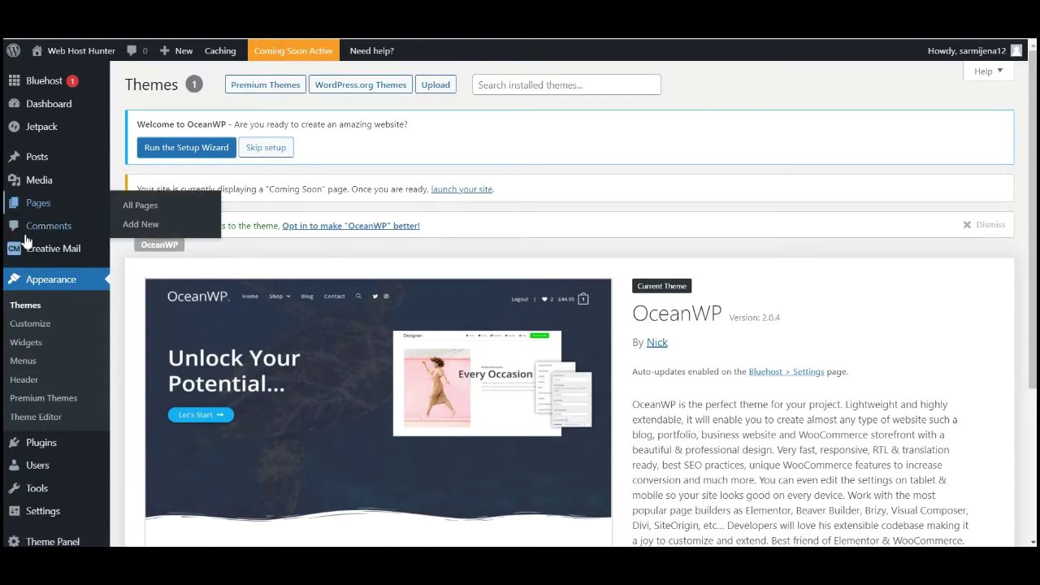
click(38, 203)
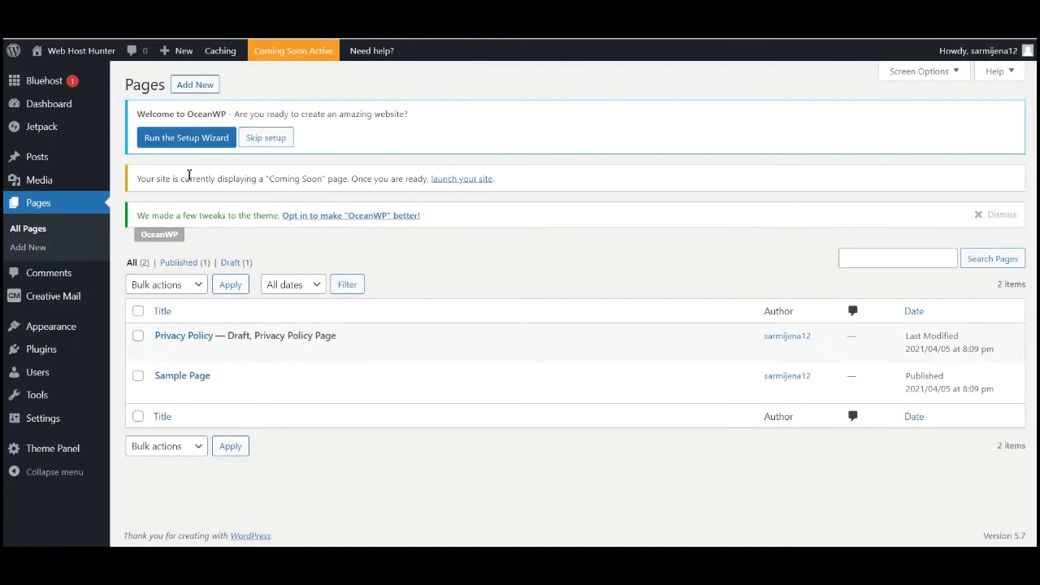
click(197, 93)
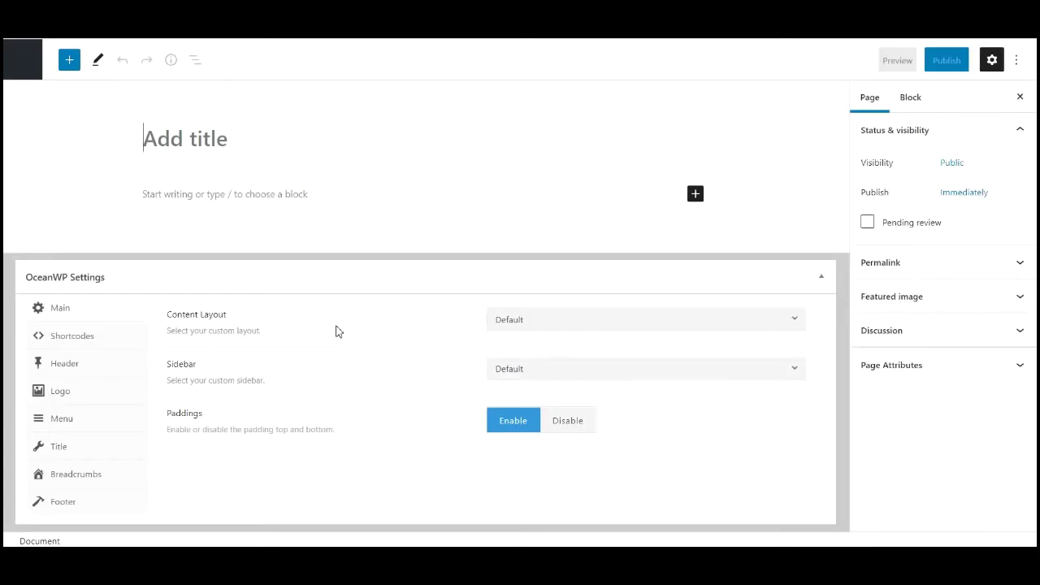
text(Home)
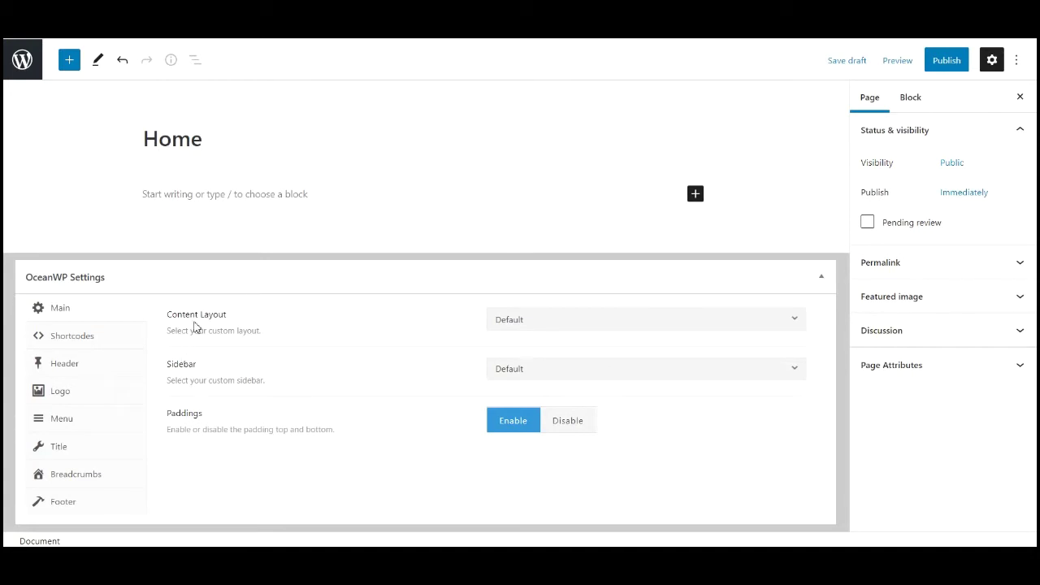
Step: In the Home page's OceanWP settings, choose the Full Width content layout, disable the paddings and disable the page title display
click(640, 333)
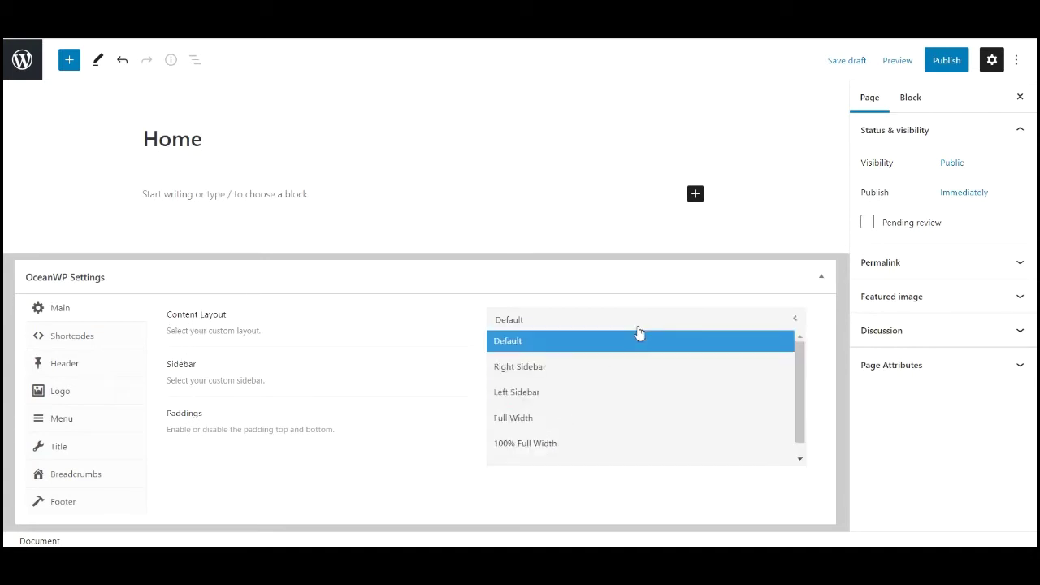
click(543, 424)
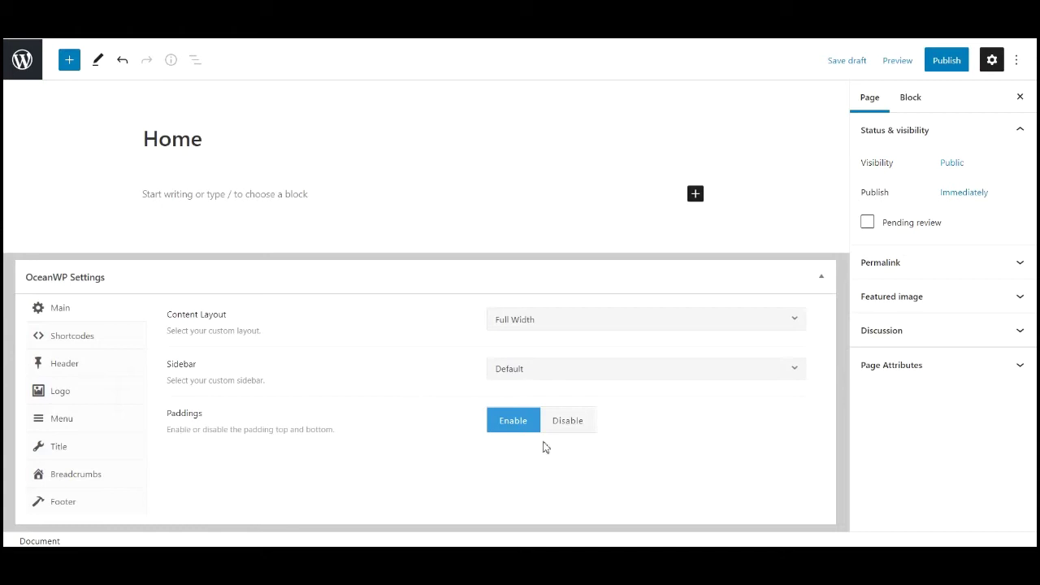
click(575, 422)
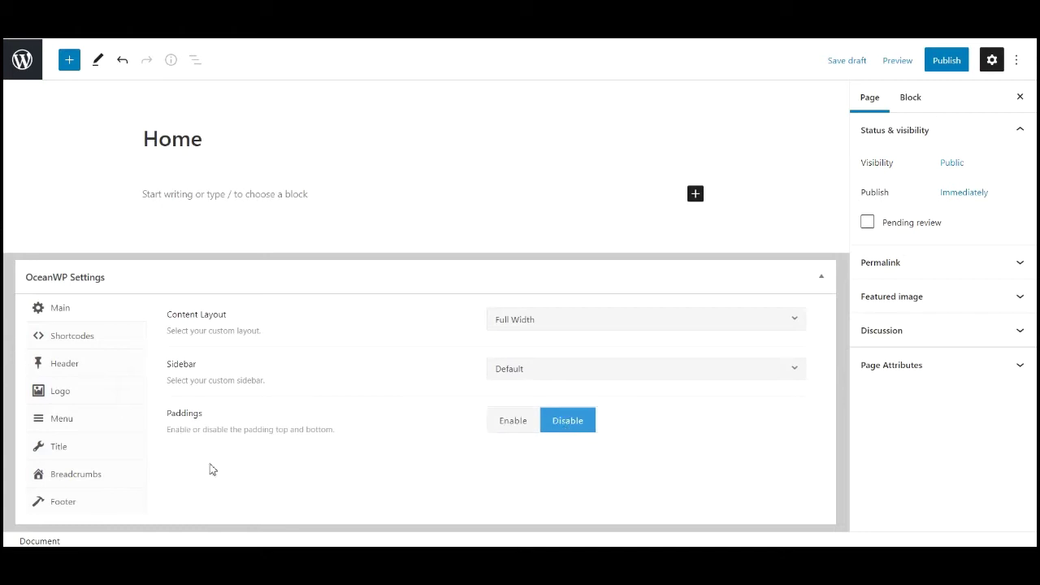
click(68, 454)
click(624, 299)
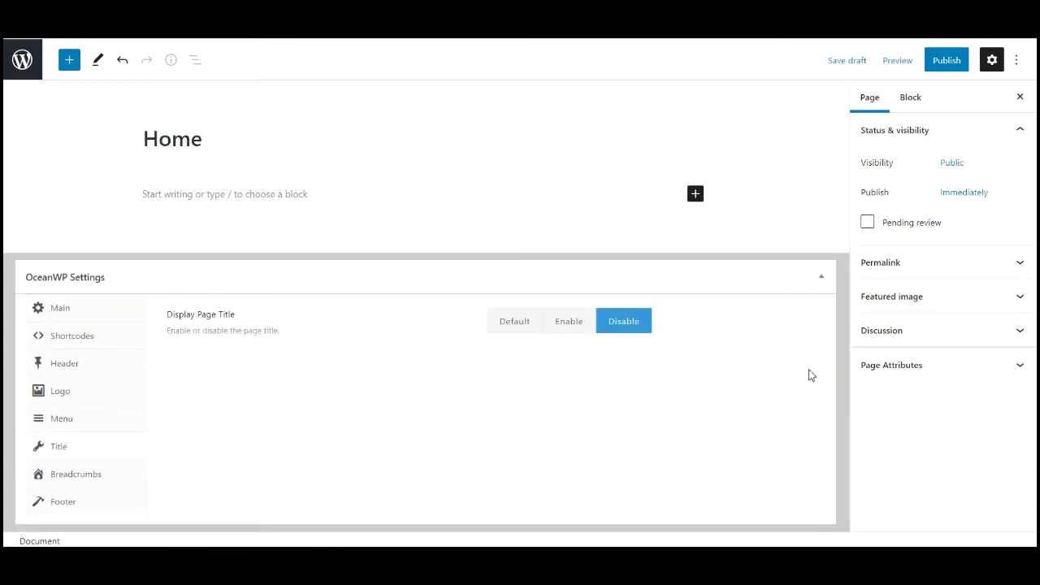
Step: Publish the Home page and return to the list of all pages
click(947, 61)
click(902, 61)
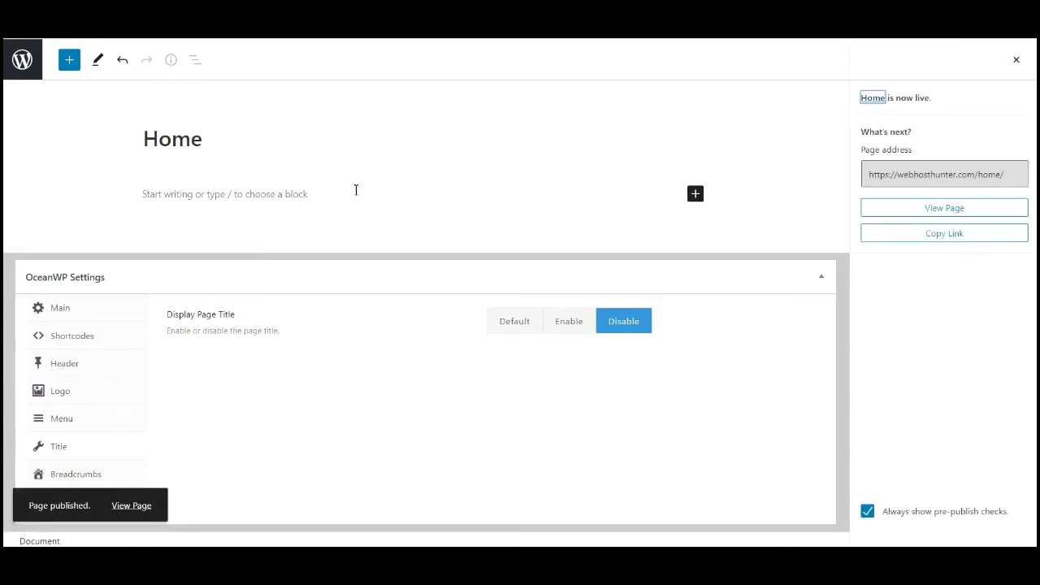
click(34, 73)
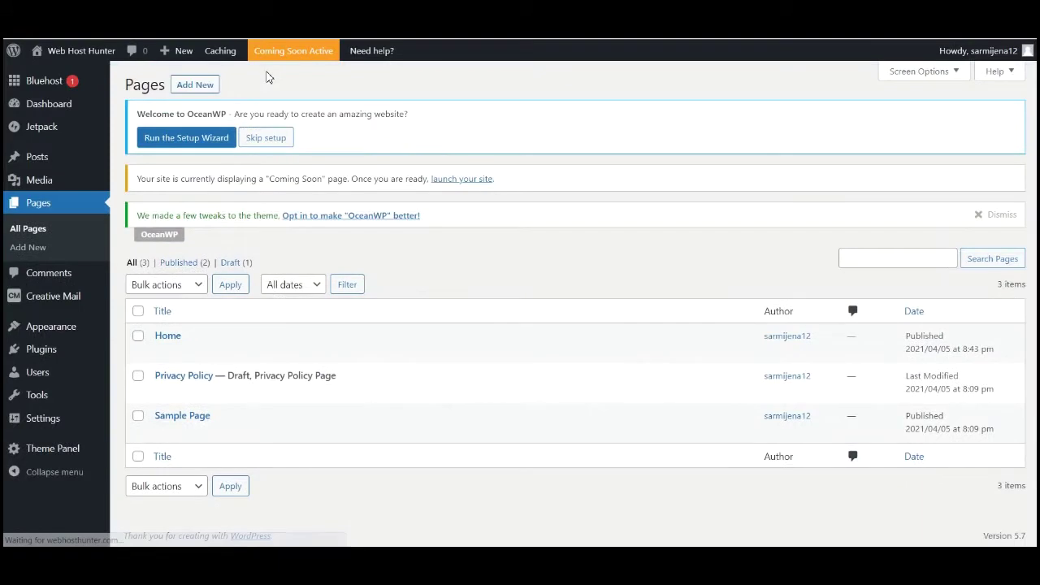
Step: Review the Elementor Website Builder plugin page on WordPress.org, including its description, version details and ratings
click(277, 50)
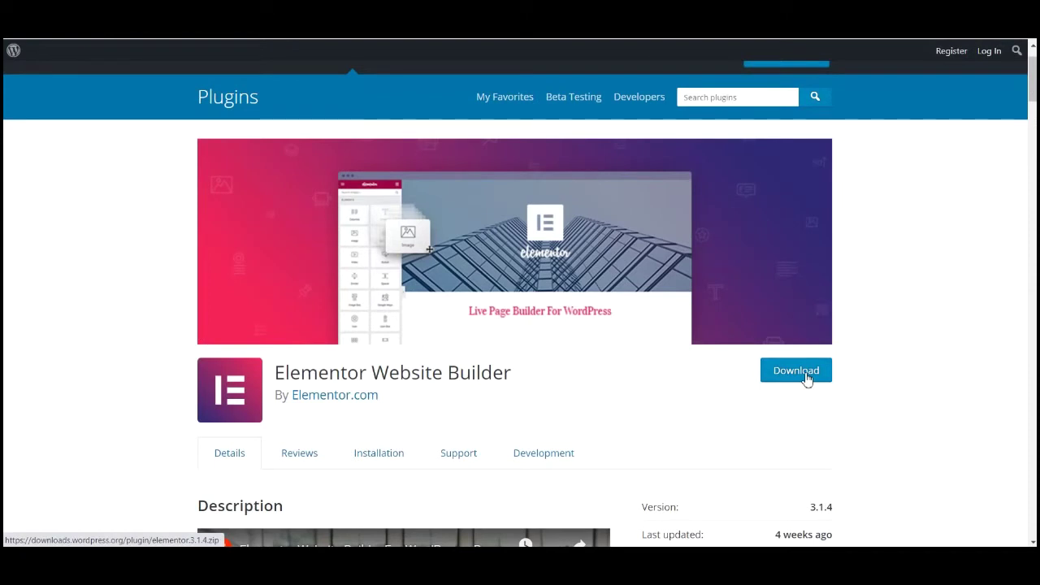
scroll(497, 364, down, 2)
scroll(496, 363, down, 1)
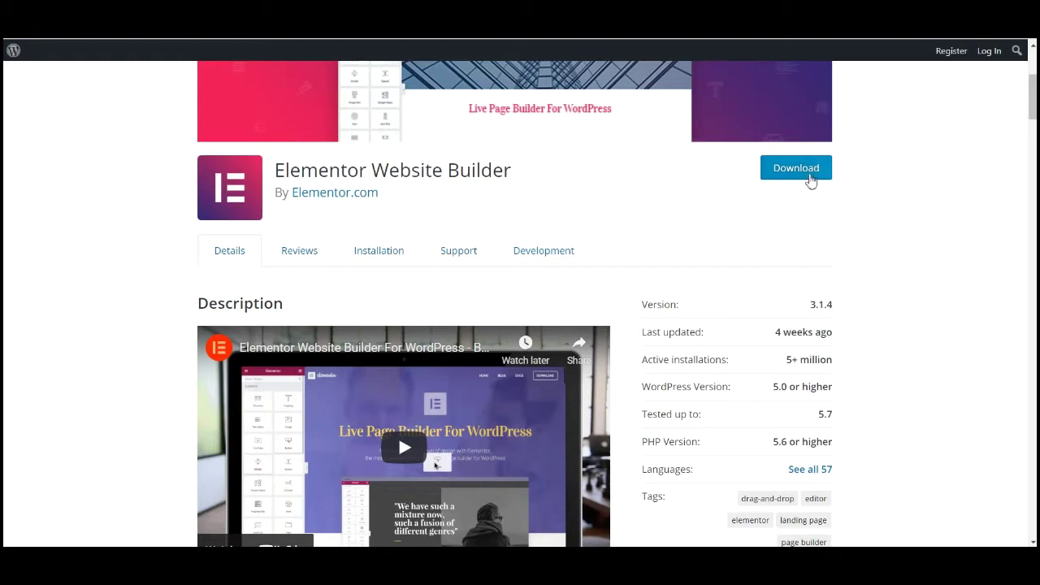
scroll(671, 227, down, 3)
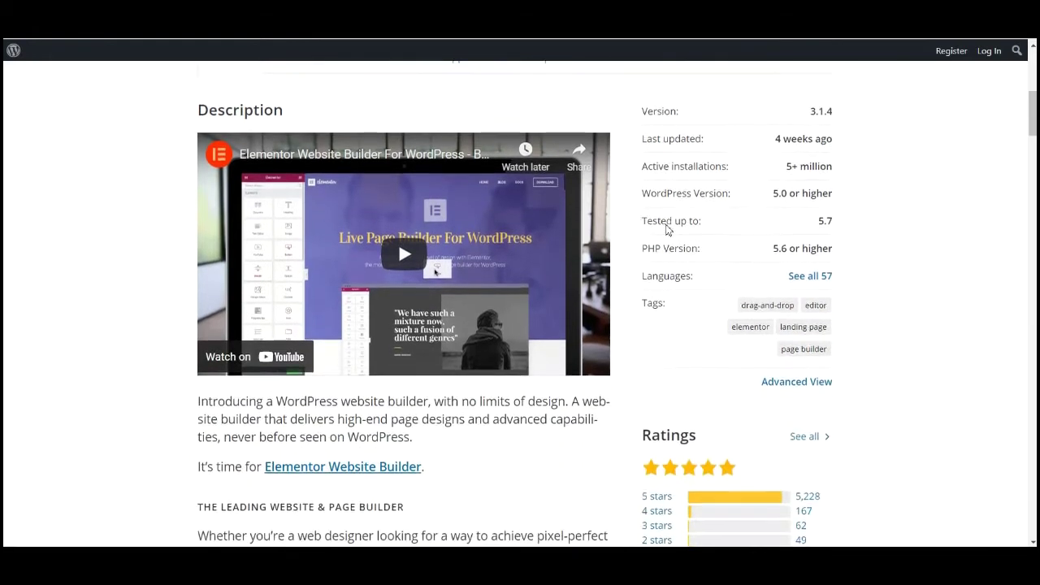
scroll(669, 227, down, 3)
scroll(605, 256, up, 5)
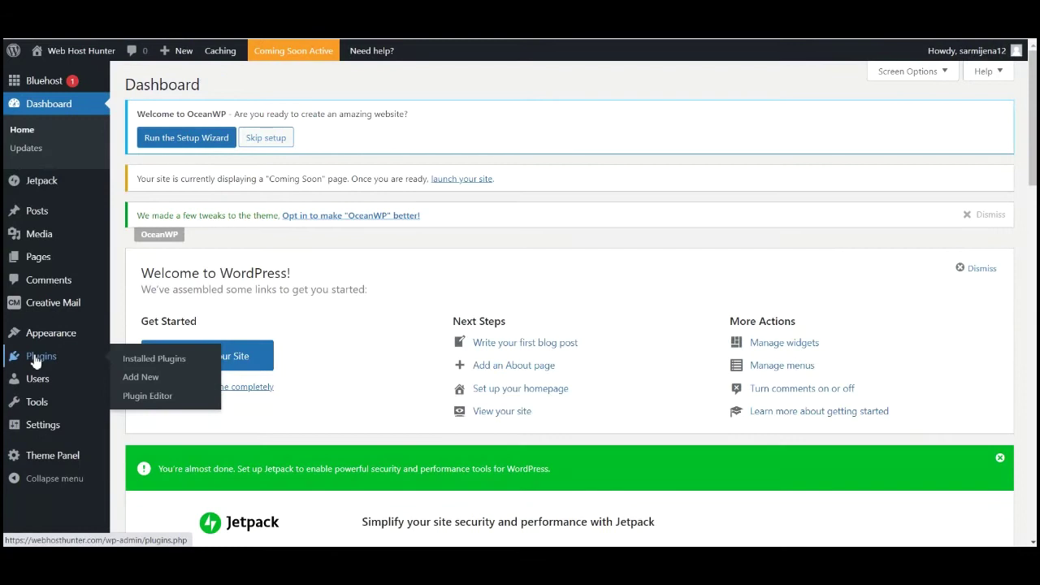
Step: Open the plugin upload form in the site's admin area and select elementor.3.1.4.zip from the Downloads folder
click(36, 360)
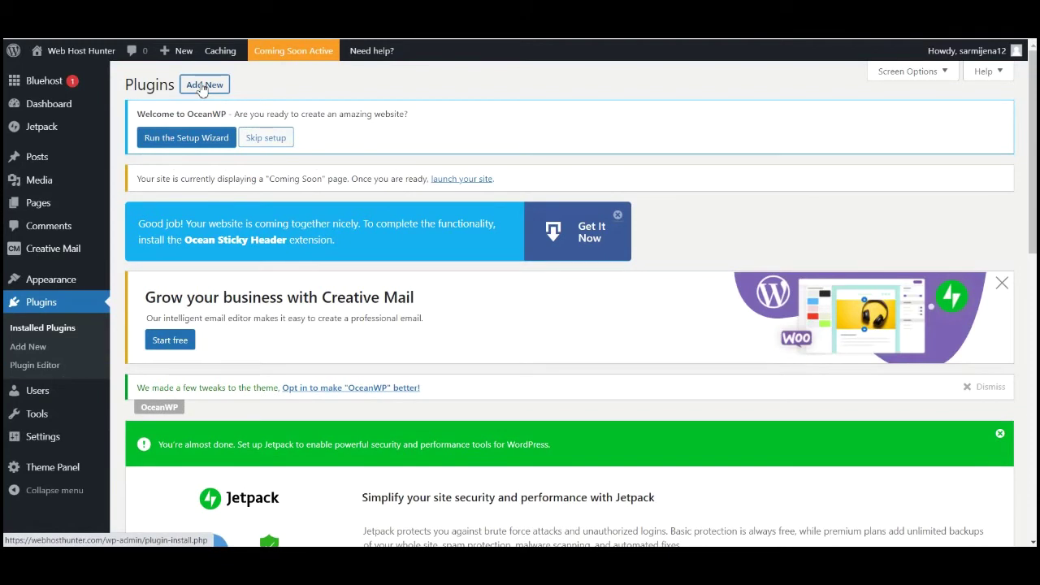
click(202, 86)
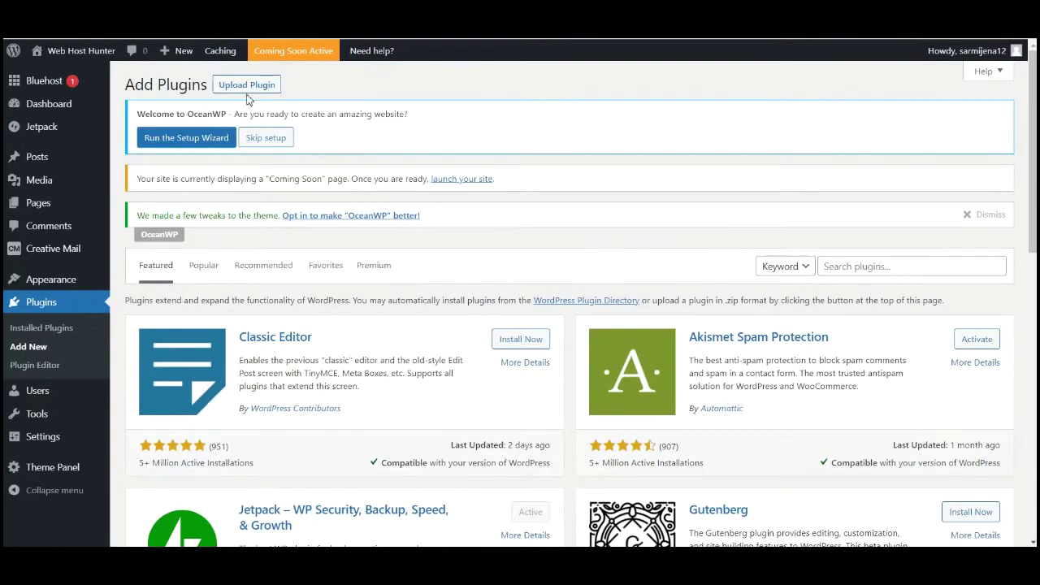
click(246, 88)
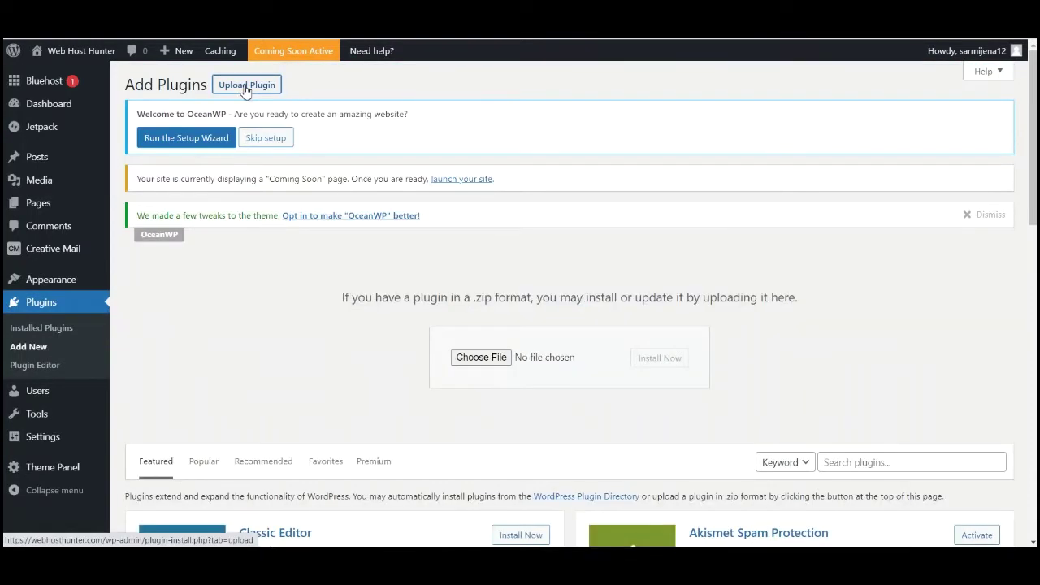
click(490, 362)
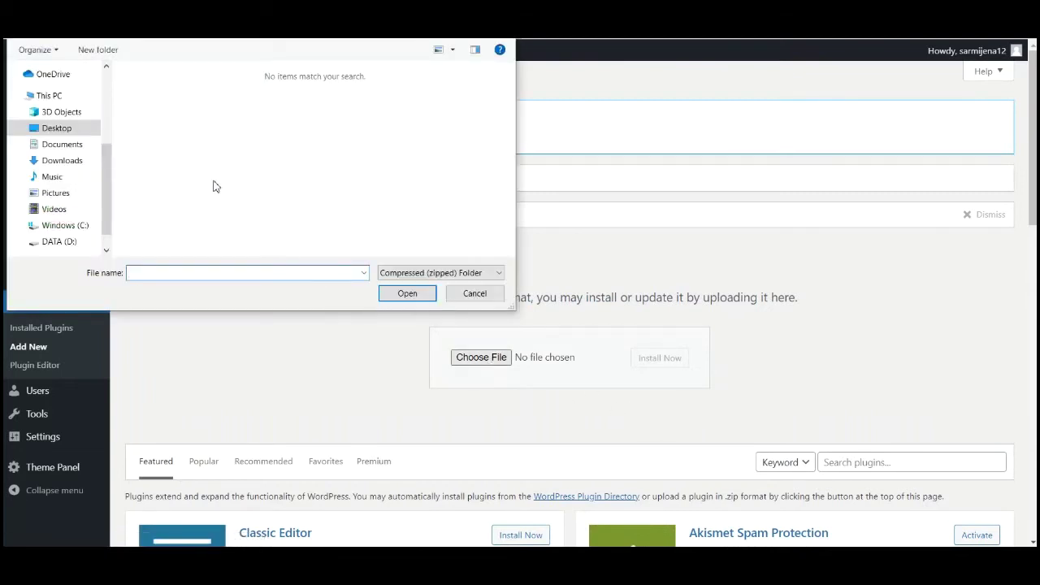
click(55, 161)
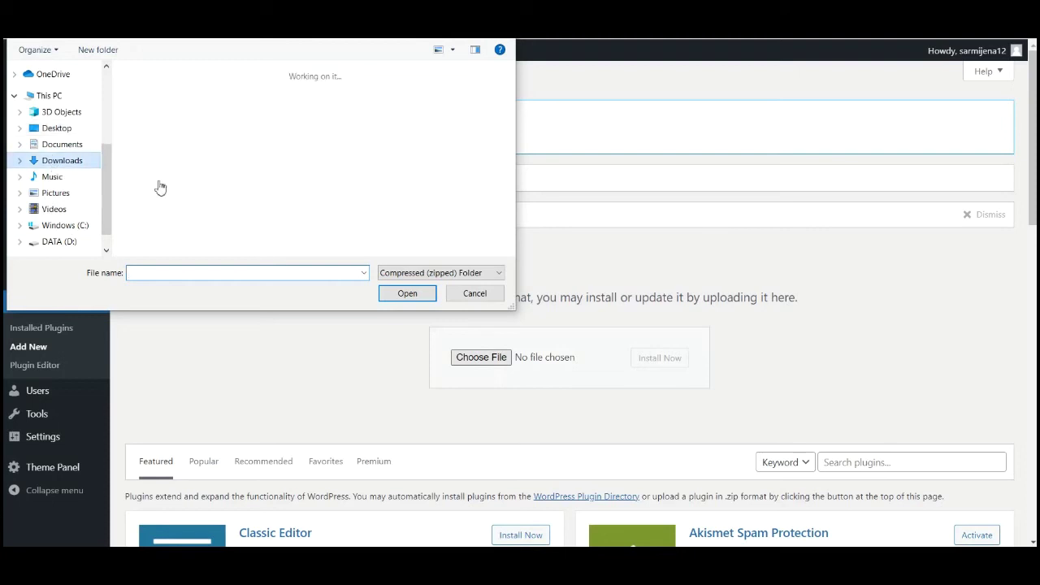
click(162, 128)
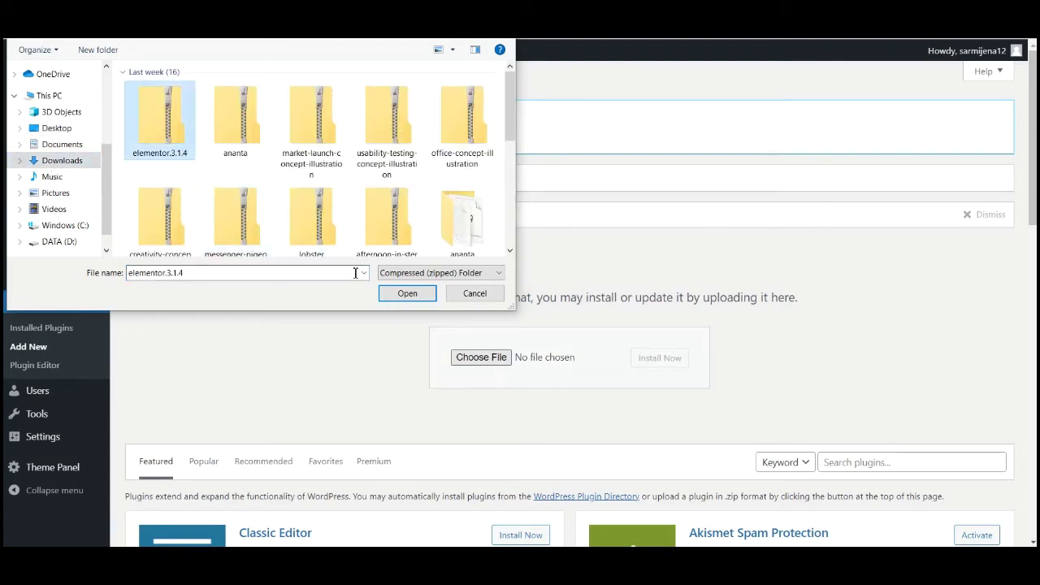
click(407, 293)
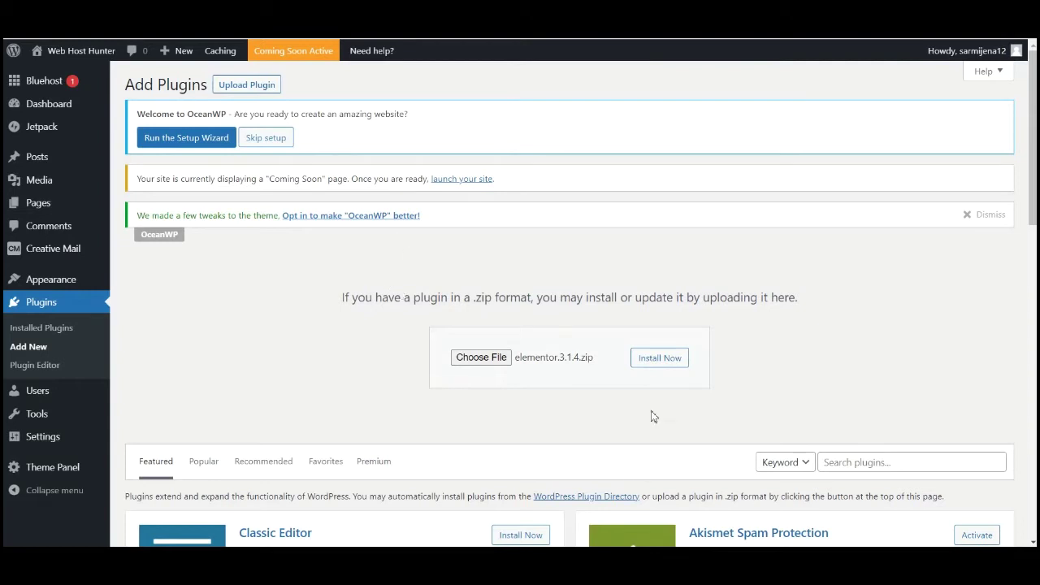
Step: Install and activate the uploaded Elementor plugin, and close its Getting Started page
click(662, 365)
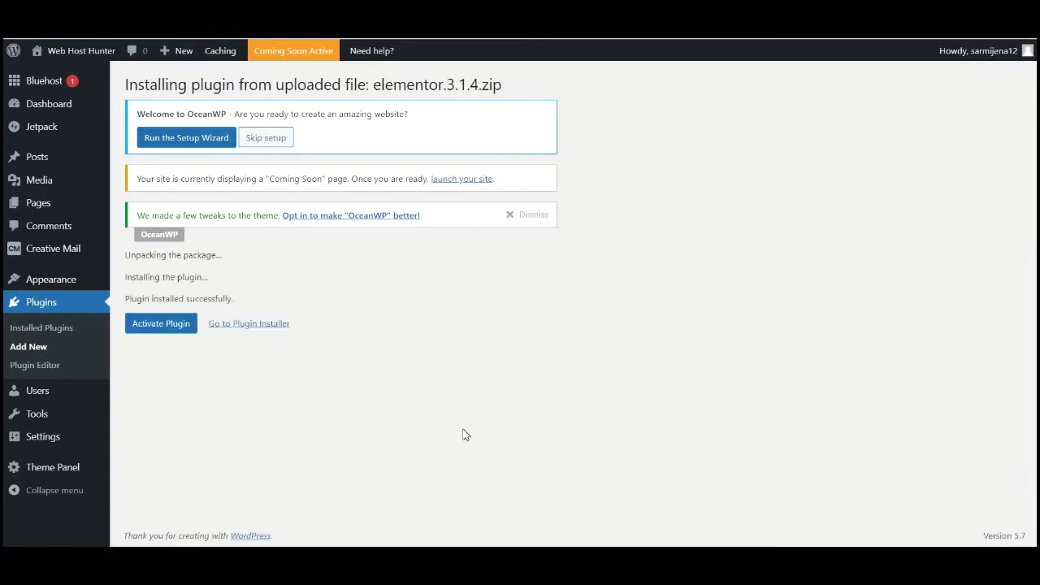
click(156, 327)
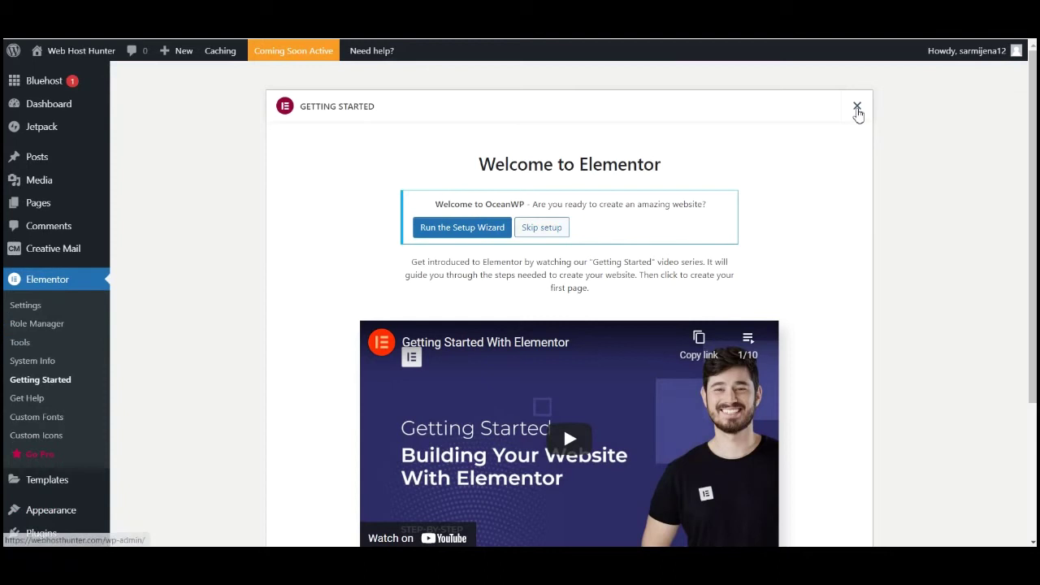
click(855, 112)
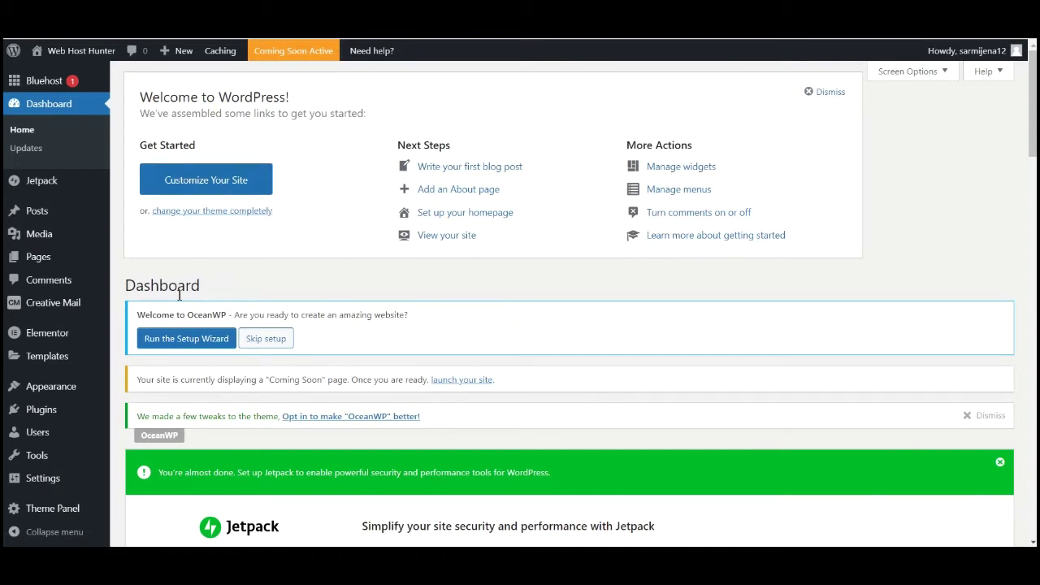
Step: Look over the site's installed plugins and the home page of the Creative-World example website
scroll(139, 356, down, 3)
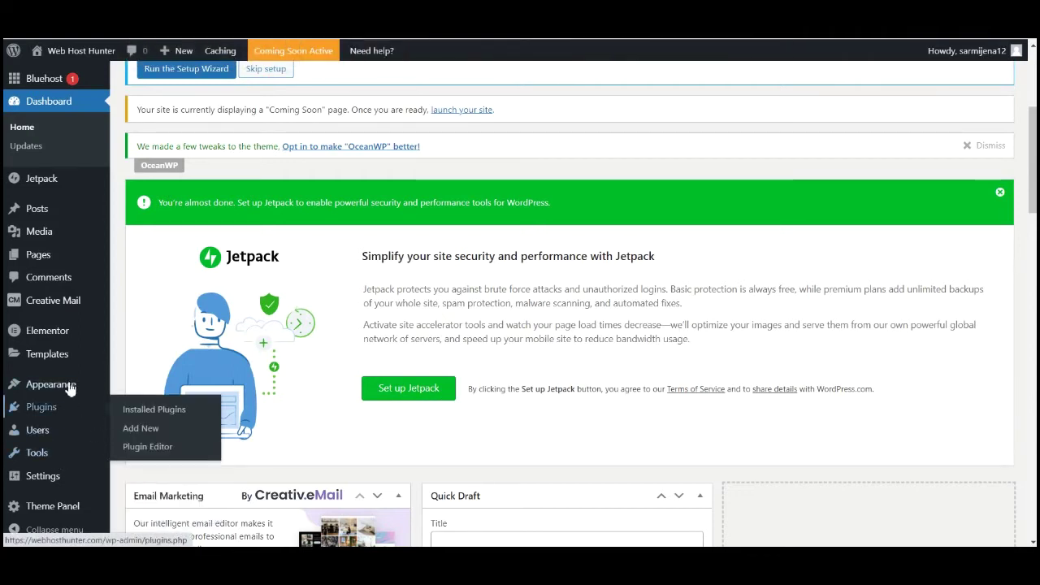
click(41, 411)
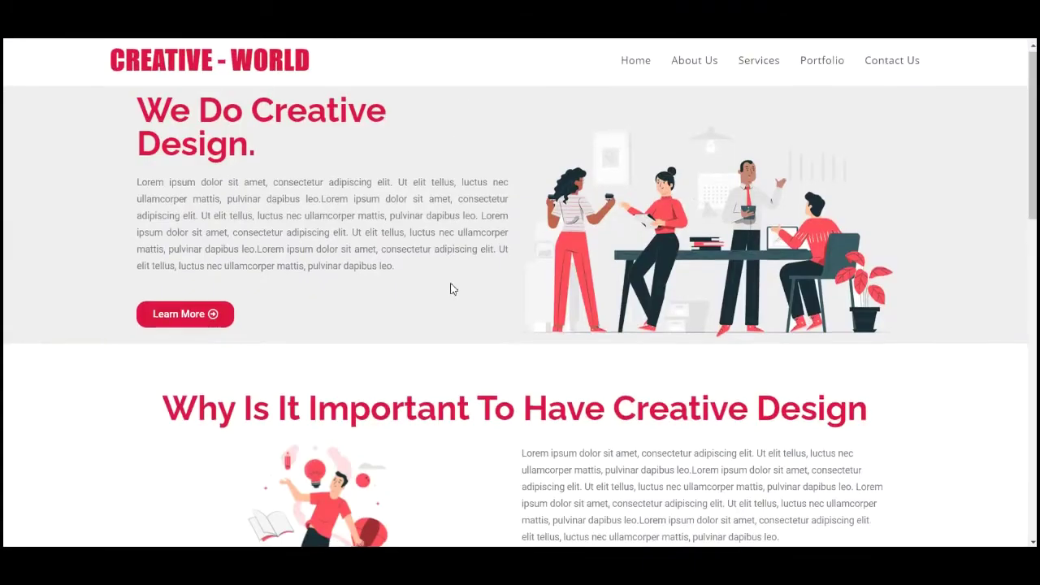
scroll(450, 287, down, 3)
scroll(210, 89, up, 3)
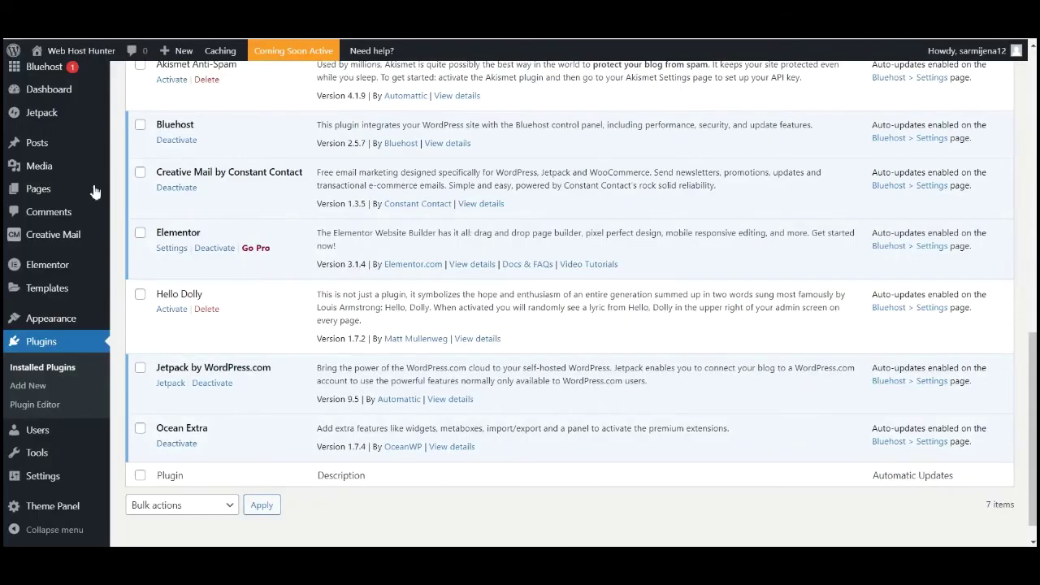
Step: Open the Home page from the list of all pages and start editing it with Elementor
mouse_move(37, 191)
click(141, 195)
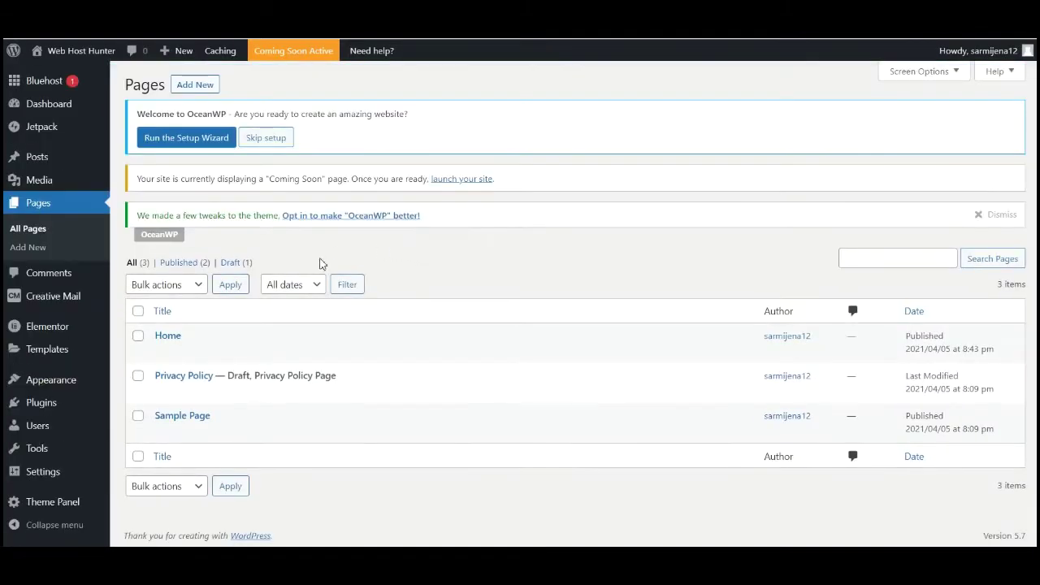
mouse_move(165, 357)
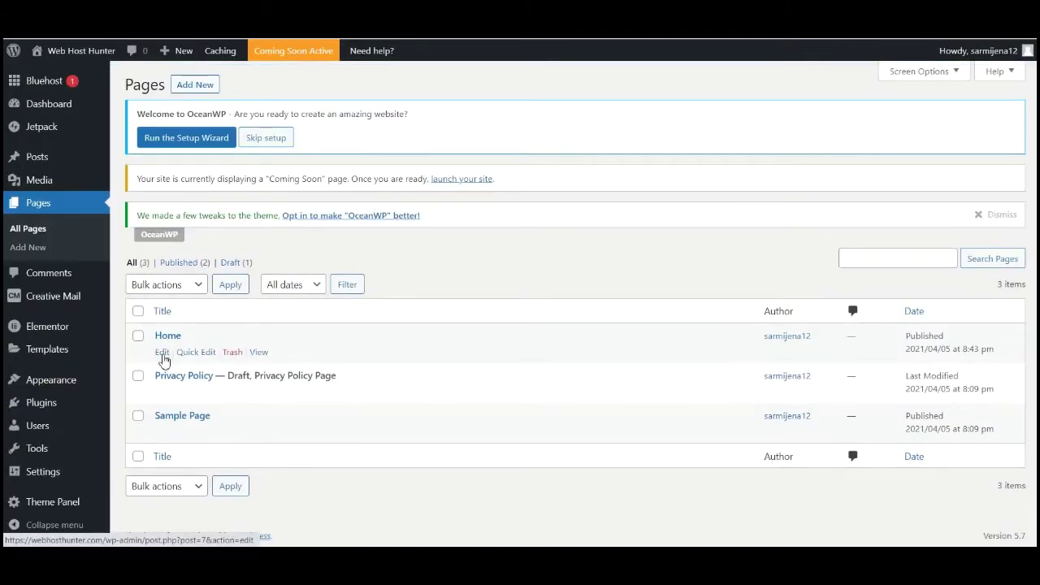
click(163, 356)
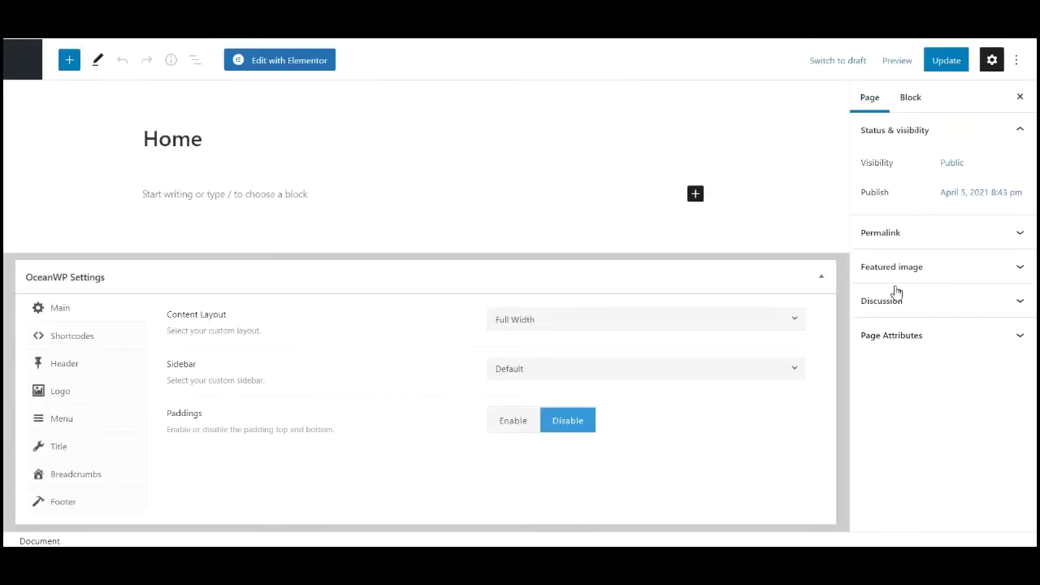
click(281, 66)
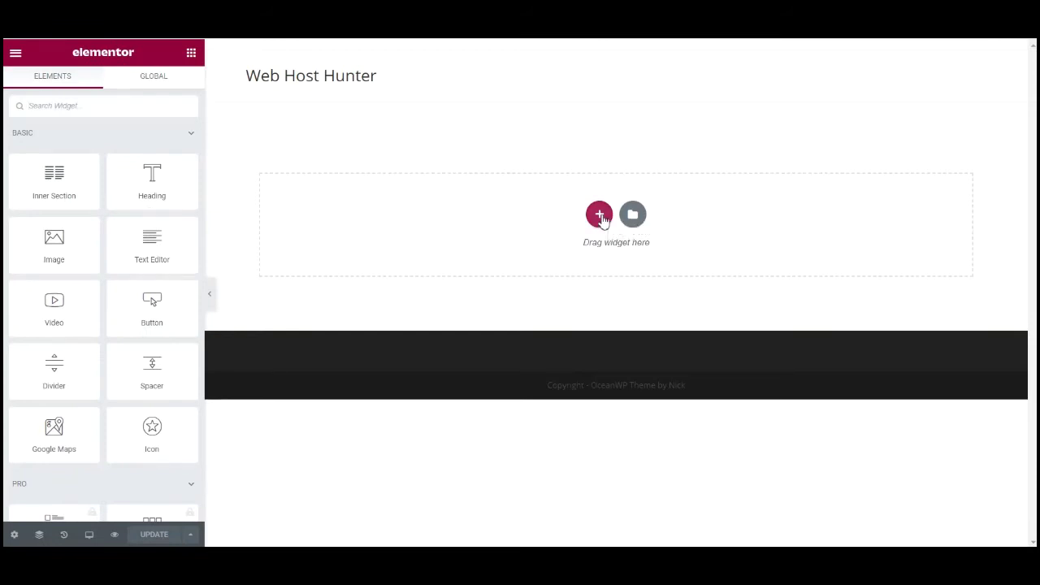
Step: Add a single-column section with Full Width content, No Gap between columns and Stretch Section enabled
click(599, 214)
click(432, 254)
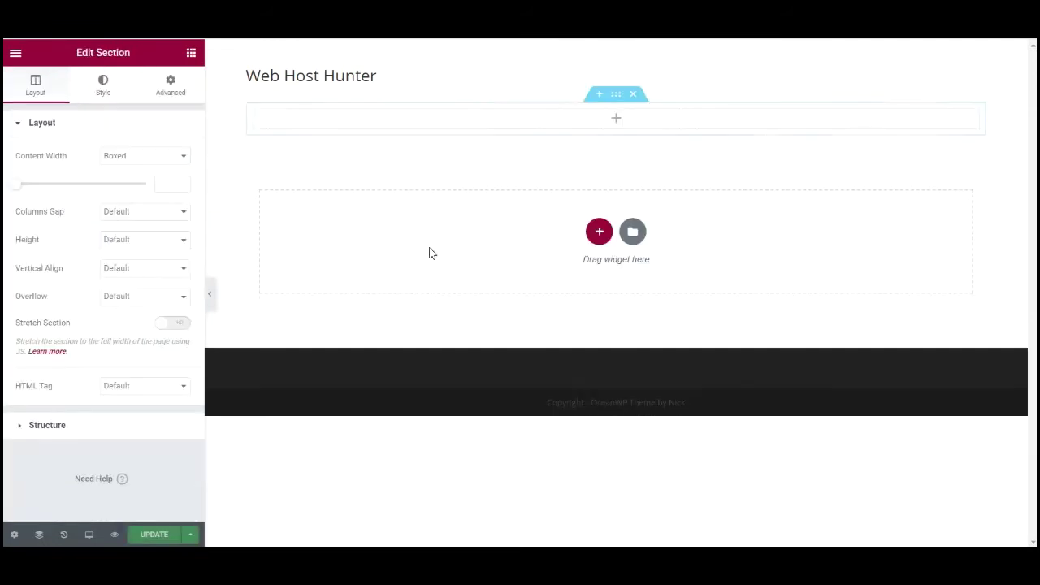
click(185, 157)
click(139, 180)
click(184, 186)
click(151, 212)
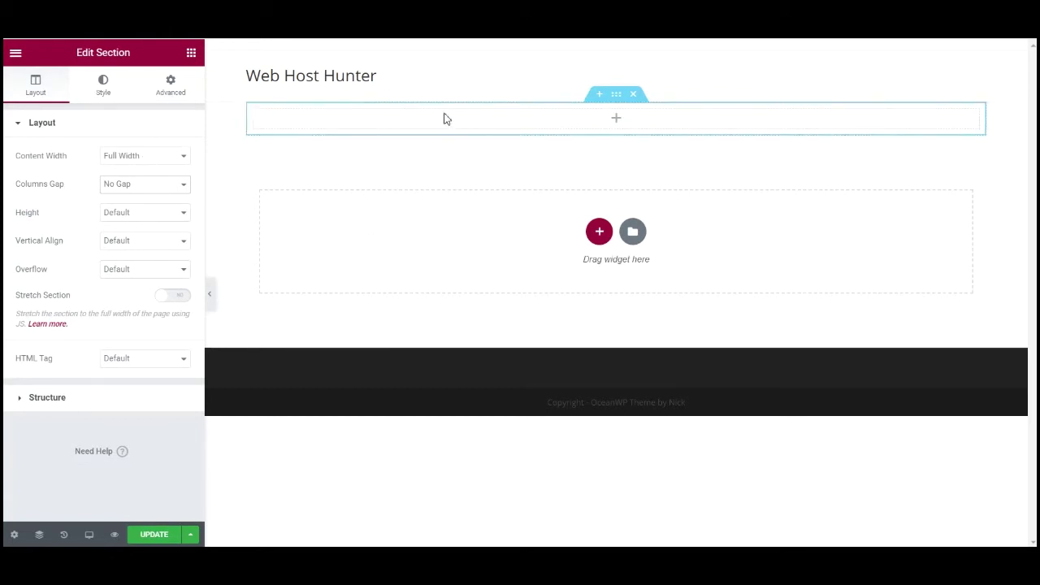
click(185, 296)
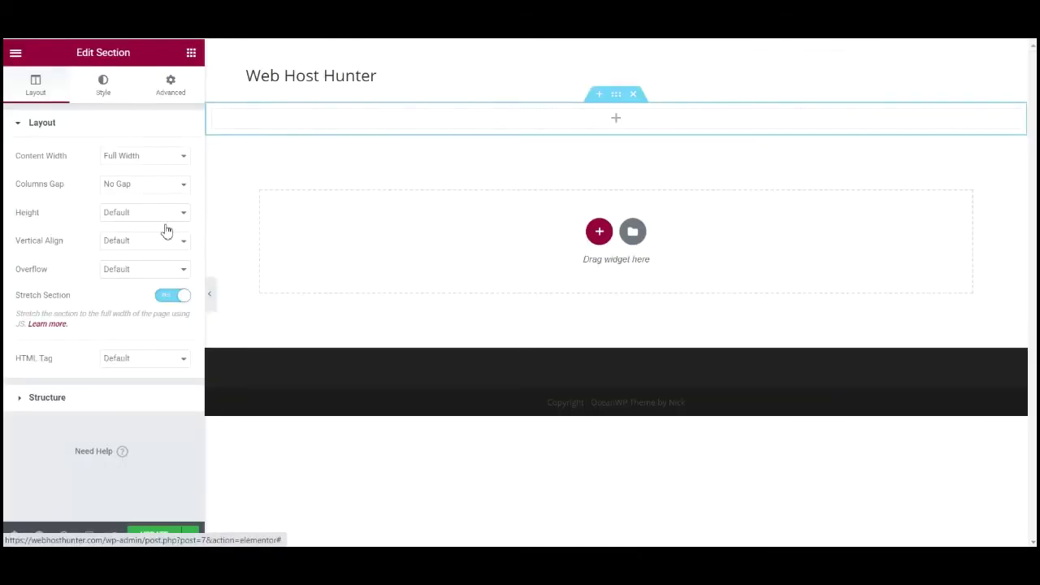
Step: Give the new section a Classic background with the colour #eee
click(102, 85)
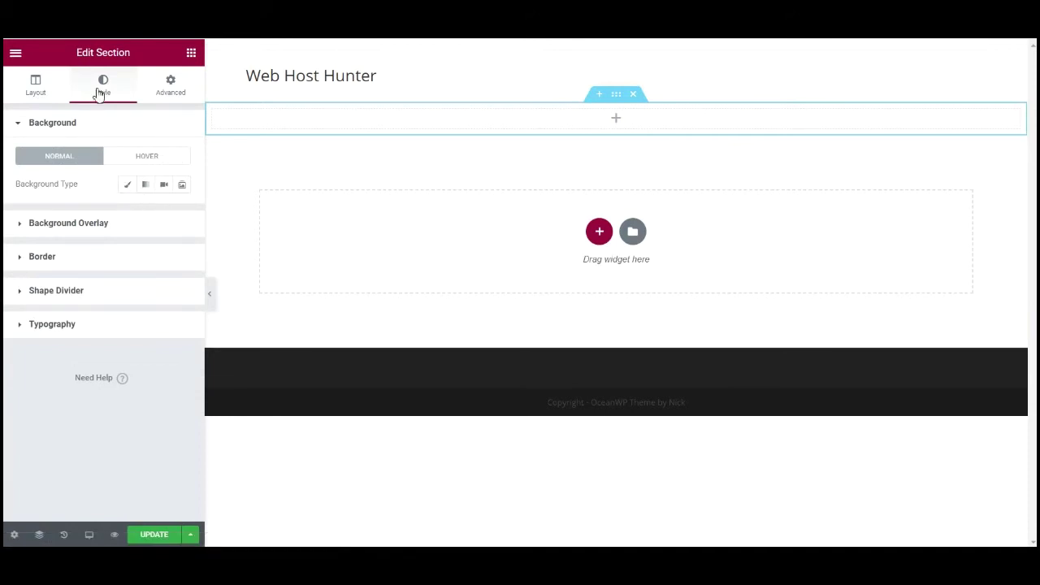
click(127, 186)
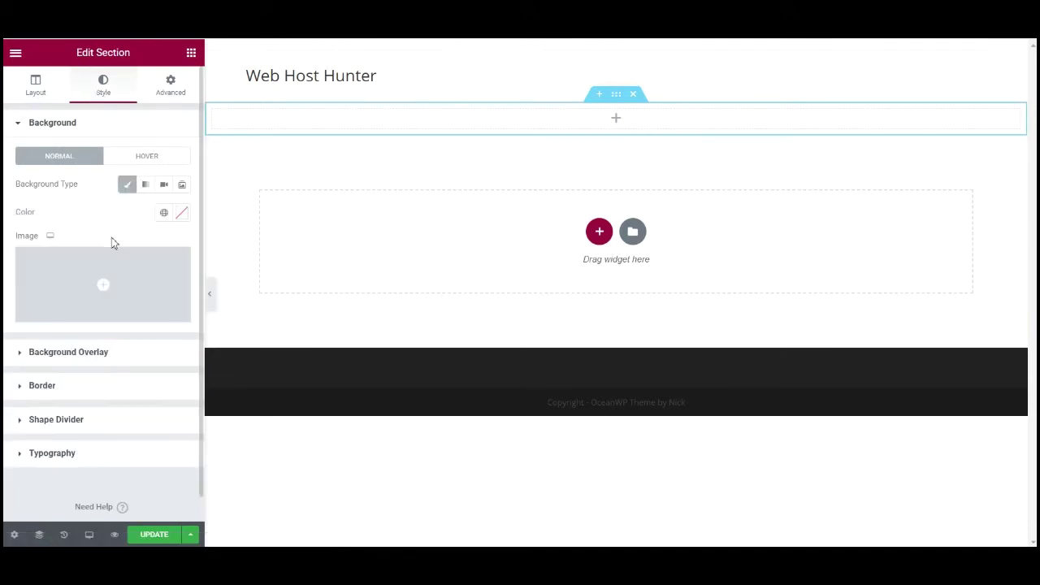
click(182, 213)
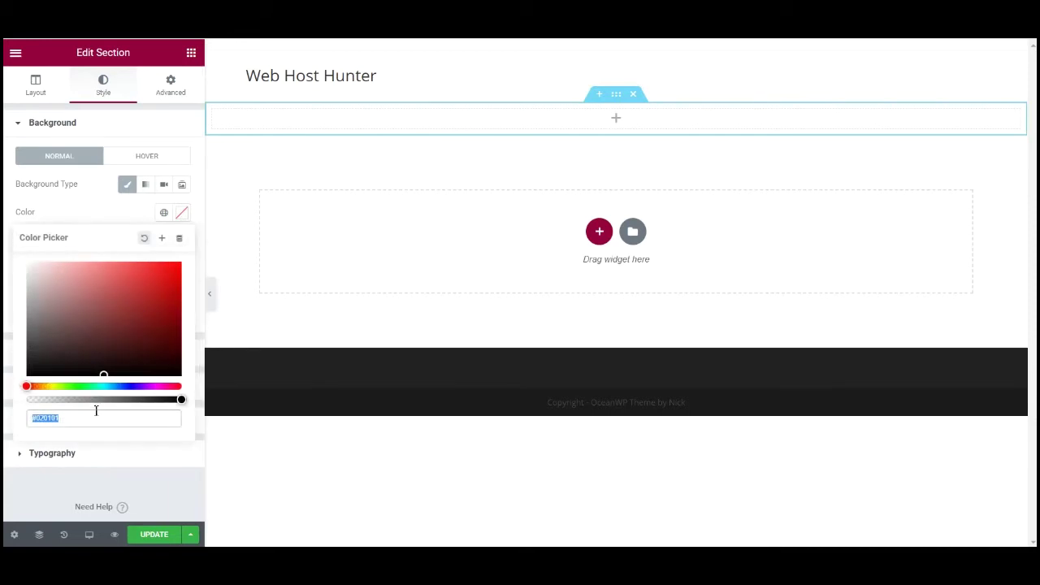
text(#eee)
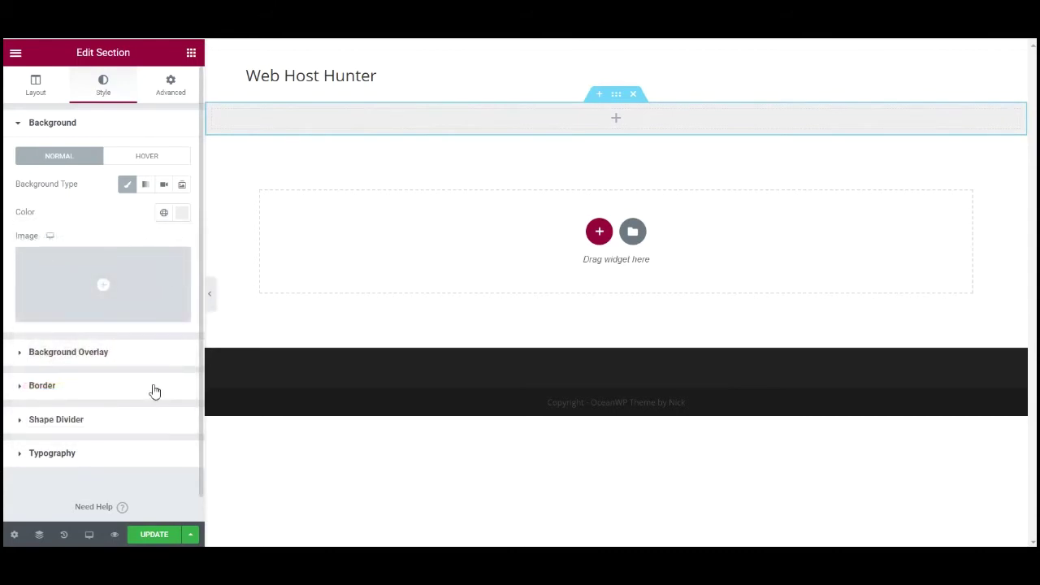
Step: Place a two-column Inner Section inside the grey section
click(36, 88)
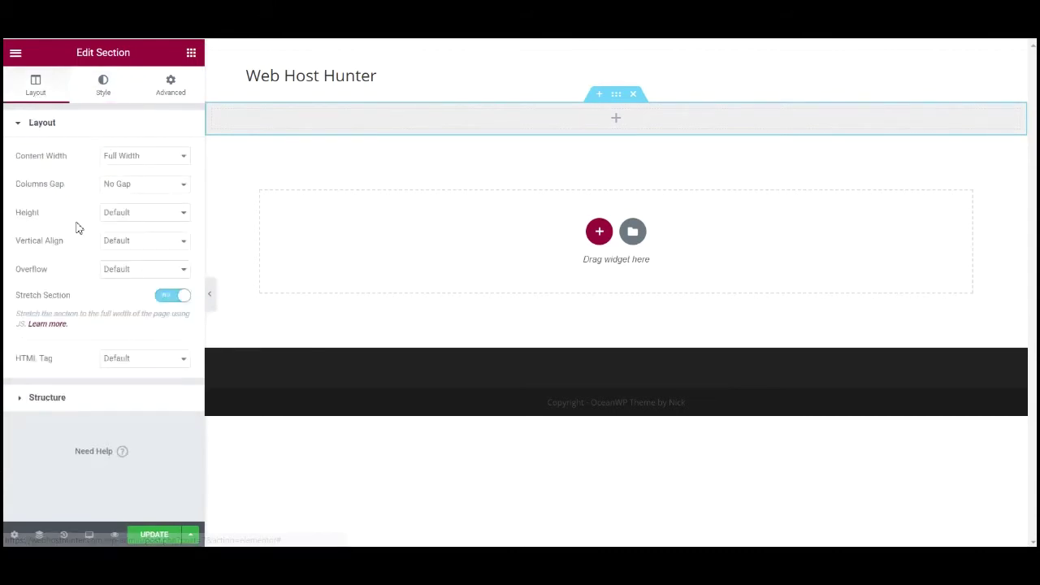
click(191, 53)
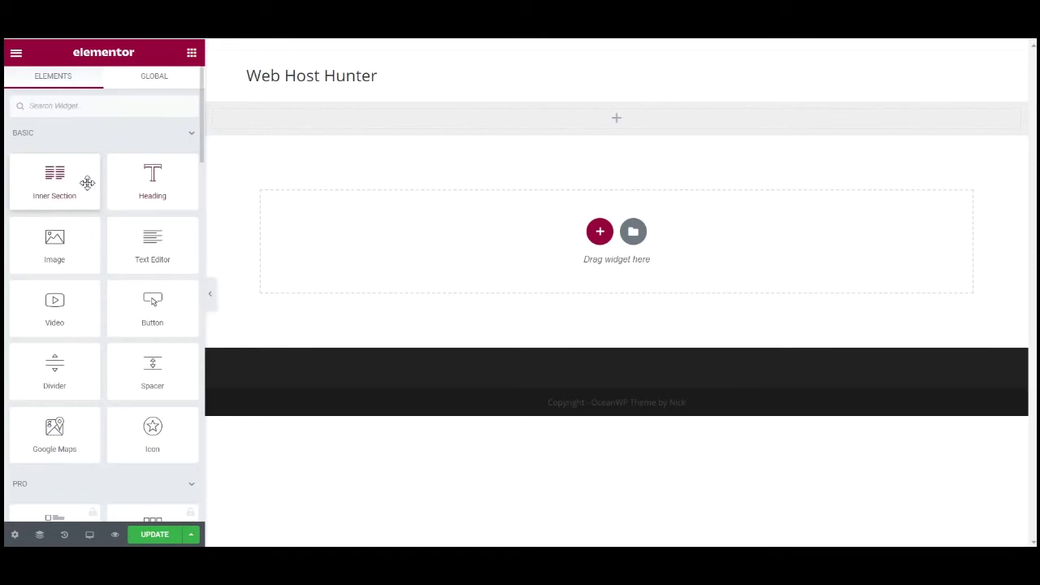
drag(54, 172, 605, 114)
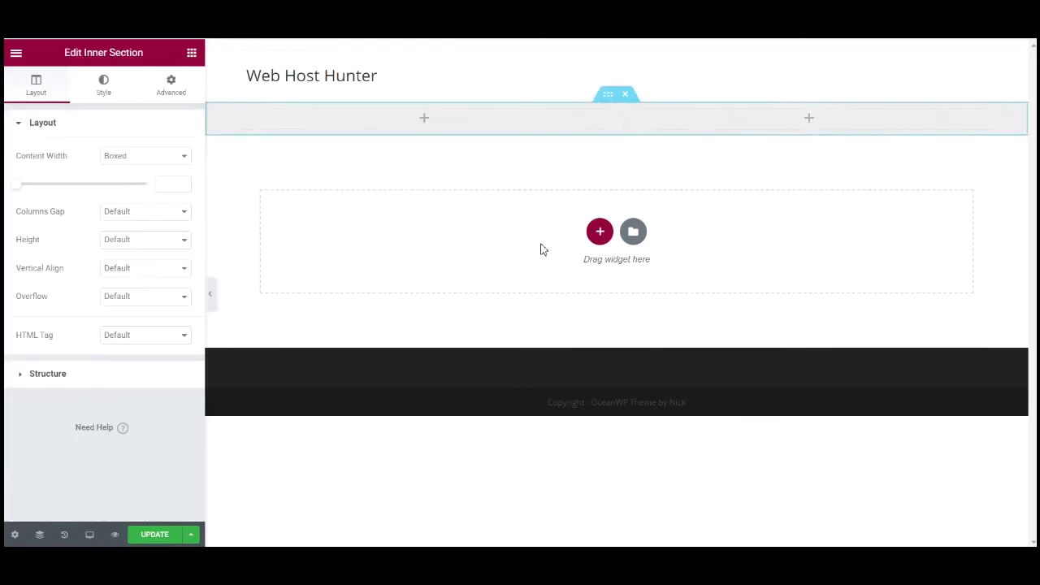
Step: Add a Heading widget to the first column of the inner section with the title "We Do Creative Design."
click(192, 53)
drag(153, 178, 413, 128)
drag(128, 172, 4, 177)
text(We Do Creative Design.)
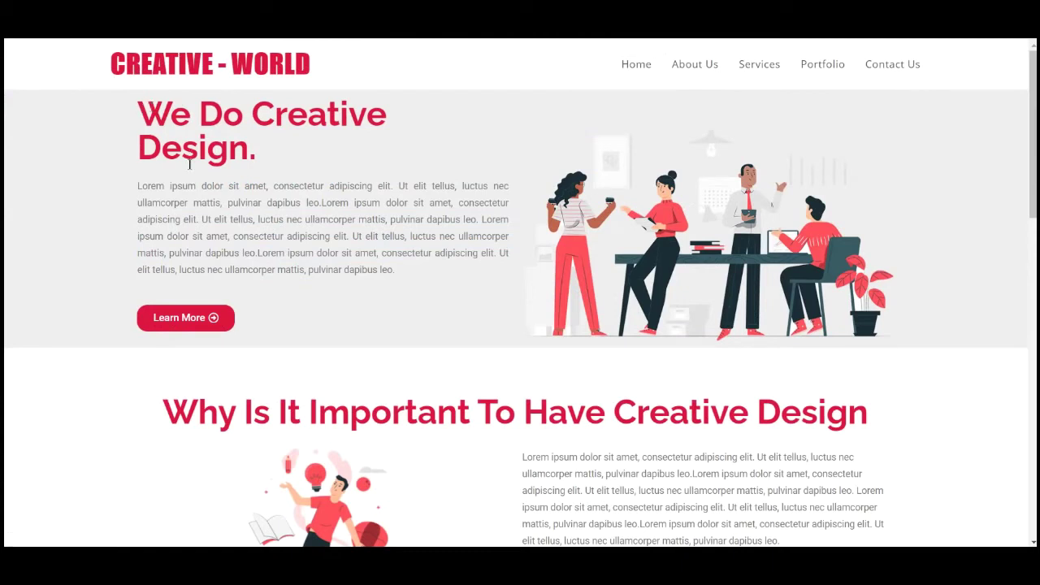
Step: Add a Text Editor widget below the heading and fill it with four copies of the Lorem ipsum text, as on the Creative-World example
drag(138, 186, 411, 278)
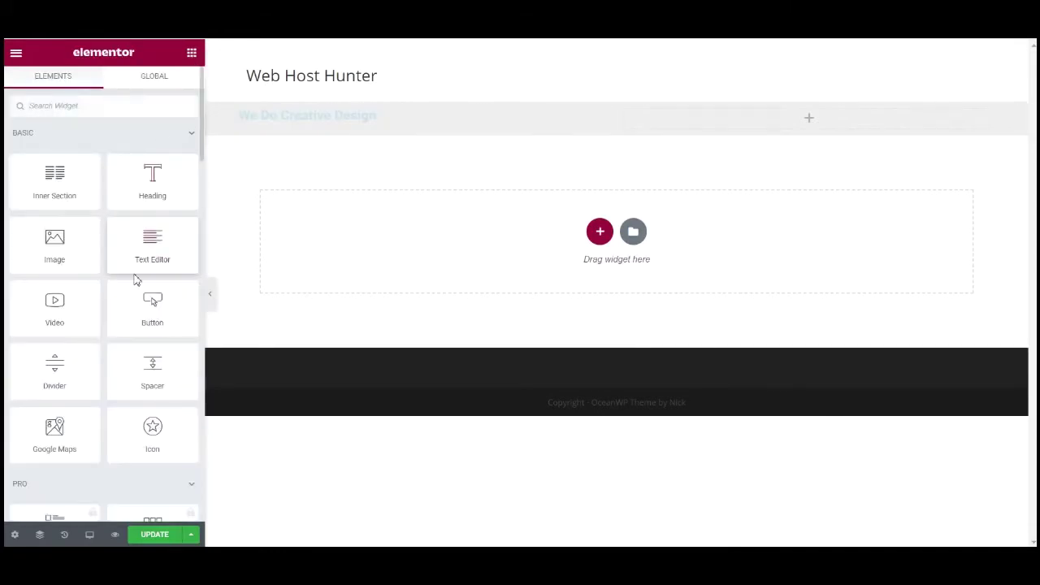
drag(150, 242, 323, 123)
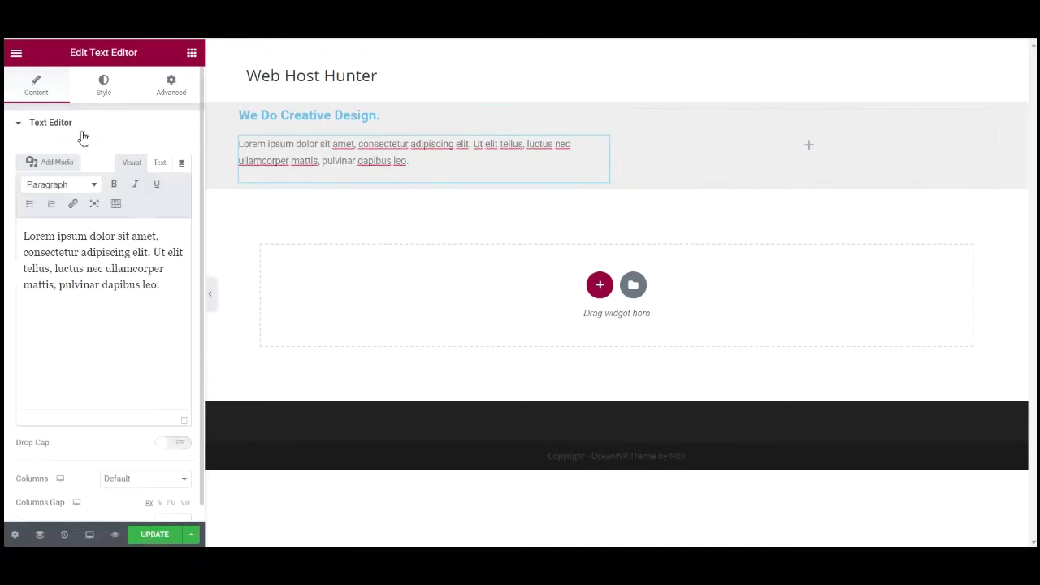
drag(25, 229, 186, 290)
key(ctrl+c)
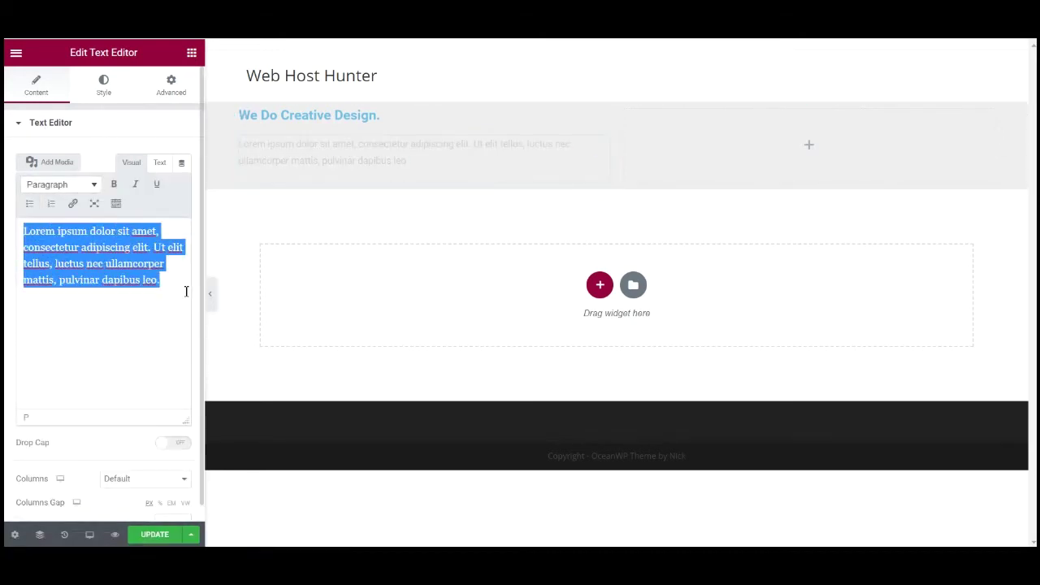
key(ctrl+v)
key(ctrl+v)
key(ctrl+v)
key(ctrl+v)
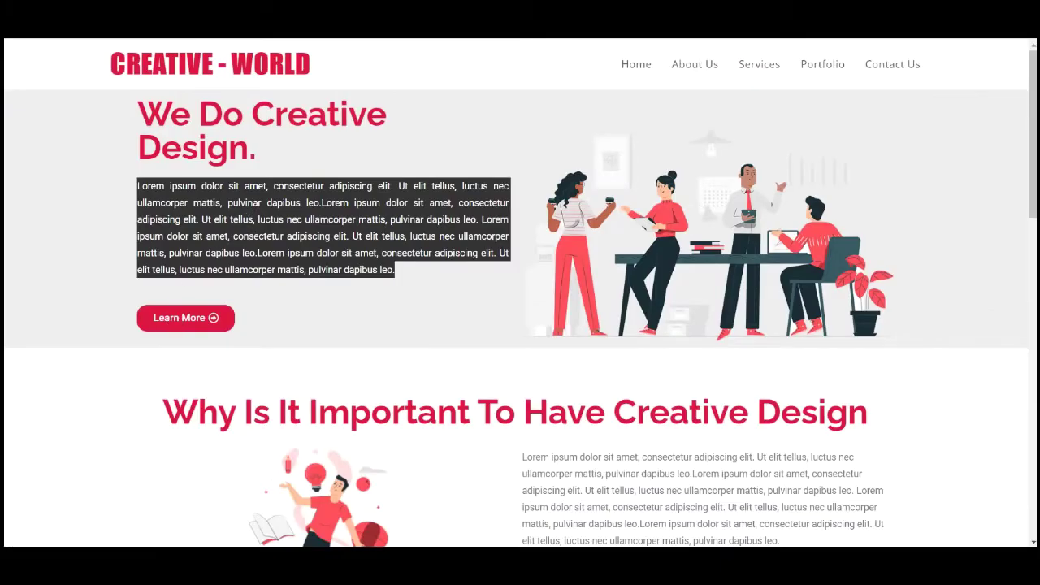
click(406, 118)
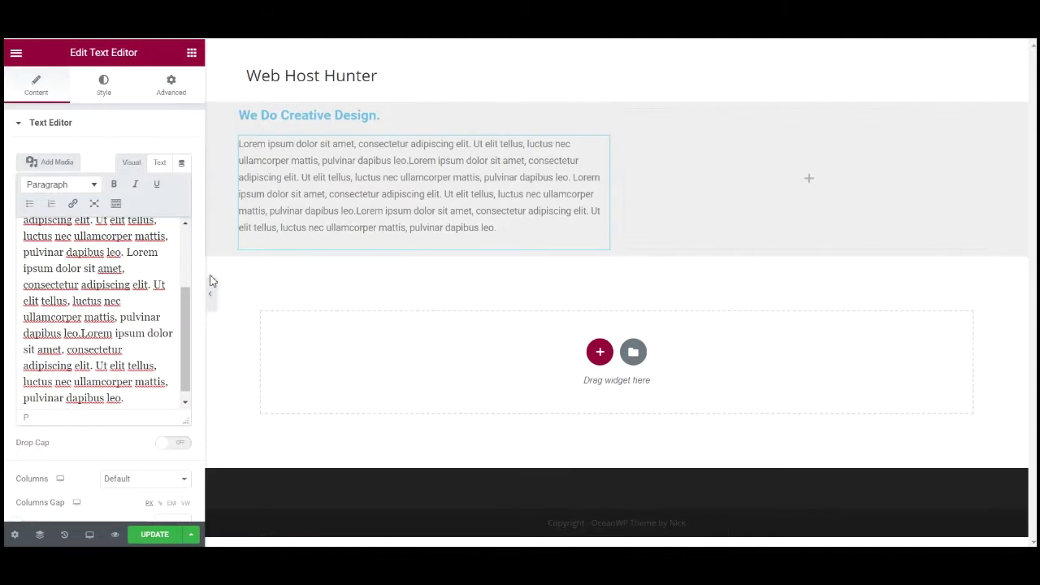
Step: Add a Button widget below the paragraph and set its text to "Learn More"
click(192, 54)
drag(158, 321, 327, 229)
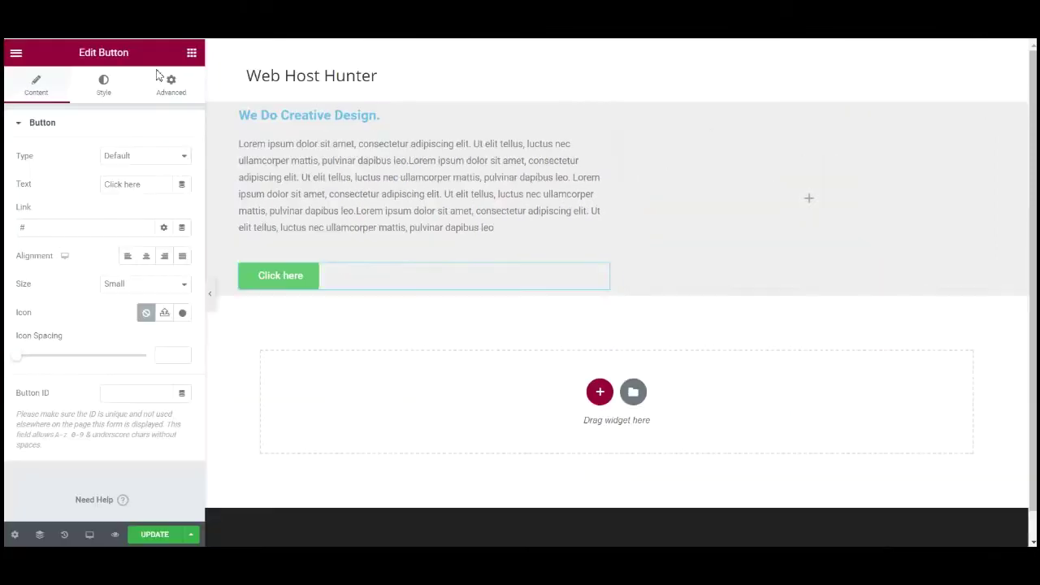
drag(139, 186, 86, 187)
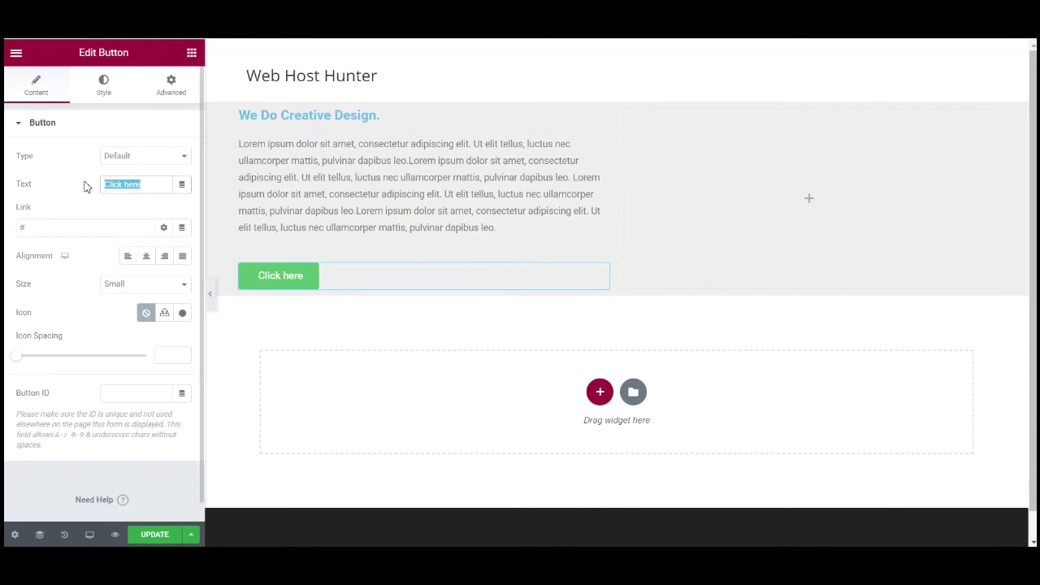
text(Learm)
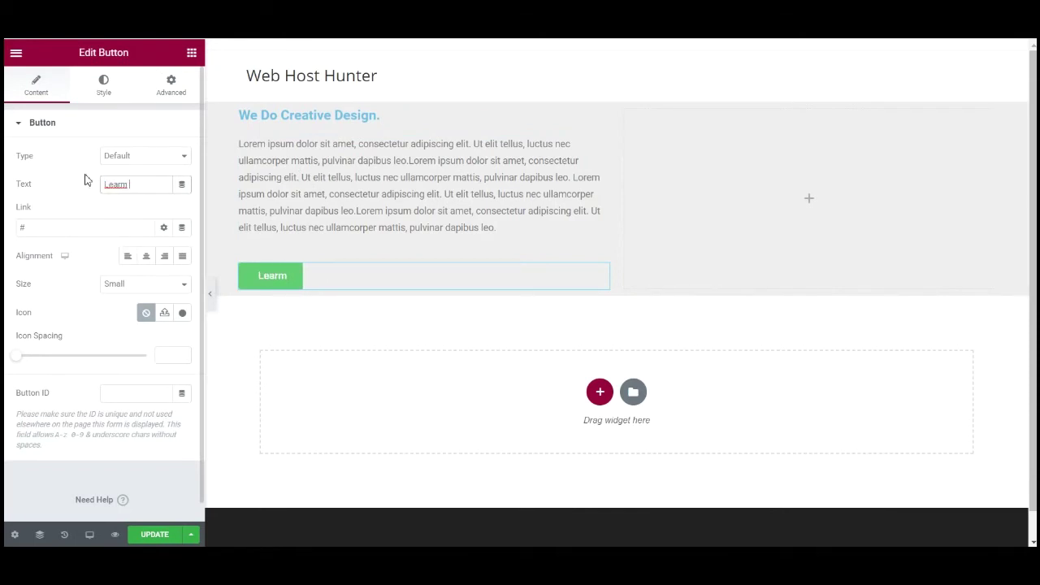
key(BackSpace)
text(n More)
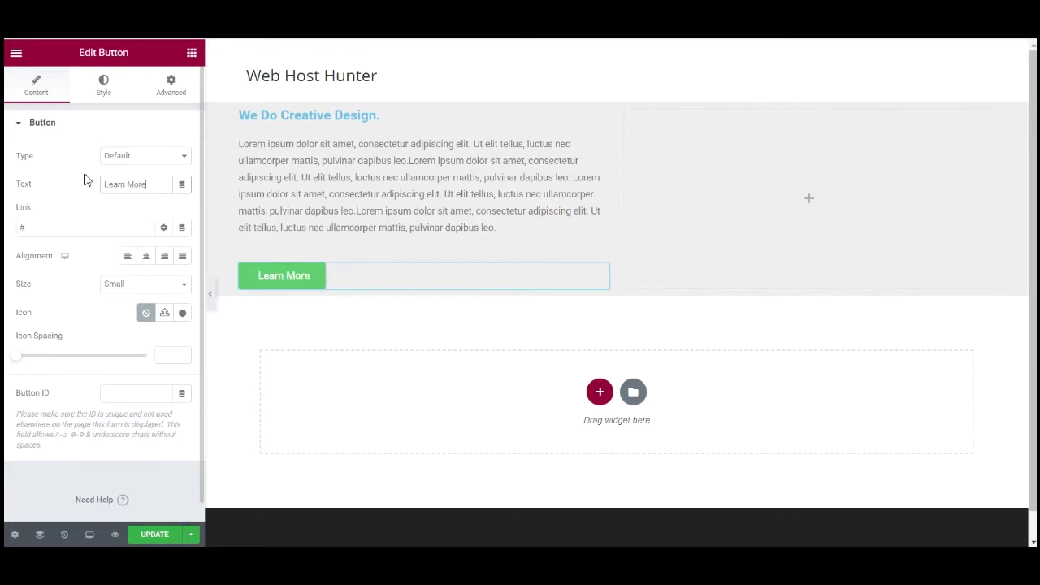
Step: Give the Learn More button the circled right-arrow icon and set the icon position to After
click(183, 315)
click(761, 207)
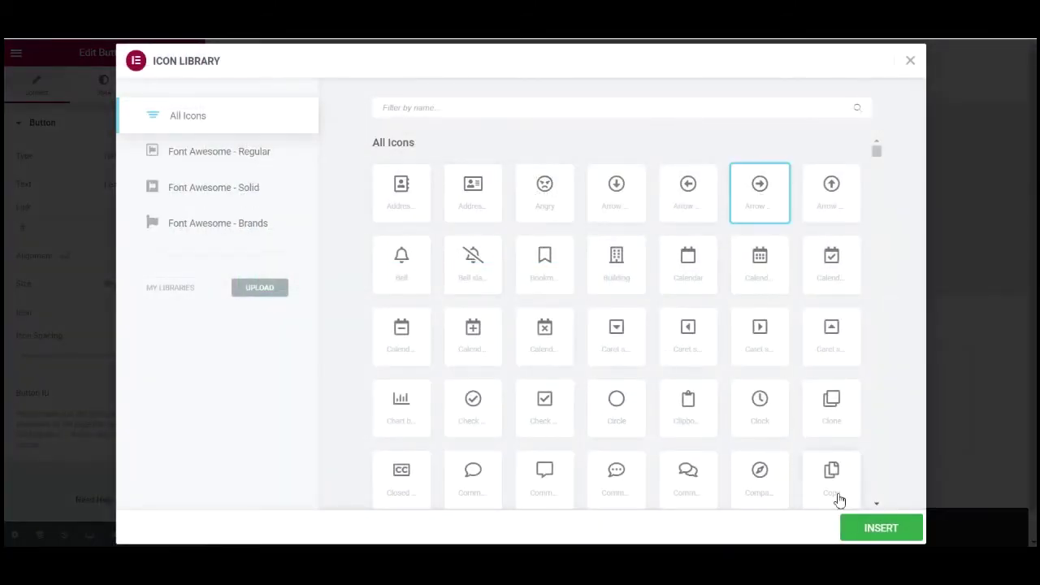
click(849, 519)
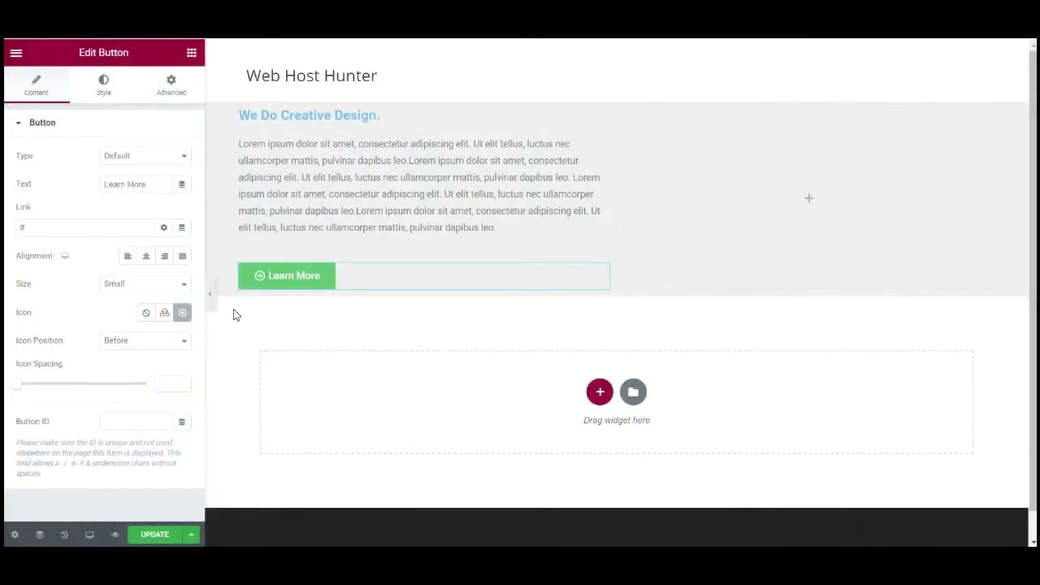
click(174, 340)
click(146, 365)
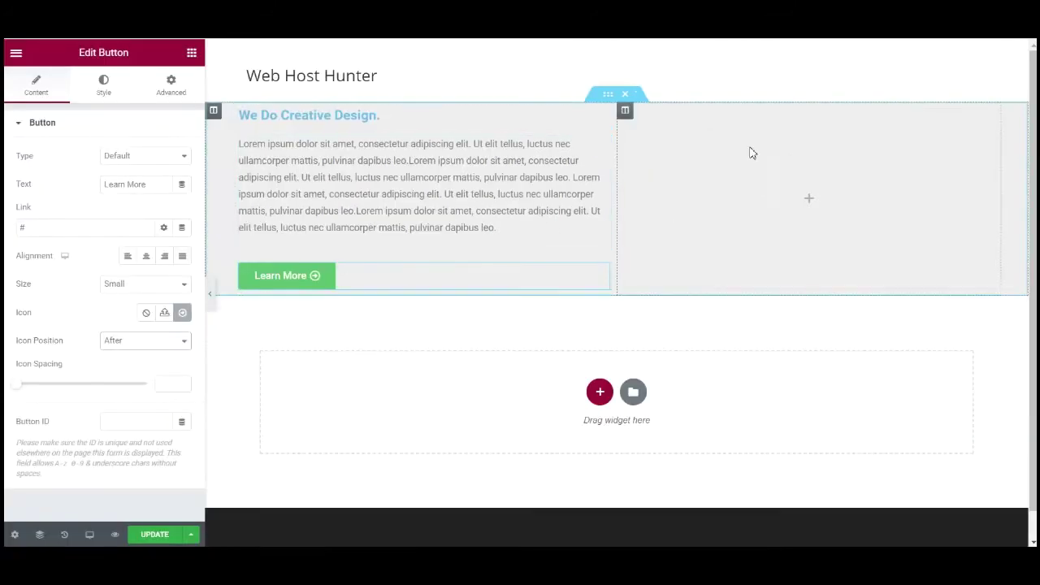
Step: Add an Image widget to the empty second column, then upload and insert the bg2 picture from the computer
click(189, 56)
drag(57, 249, 792, 189)
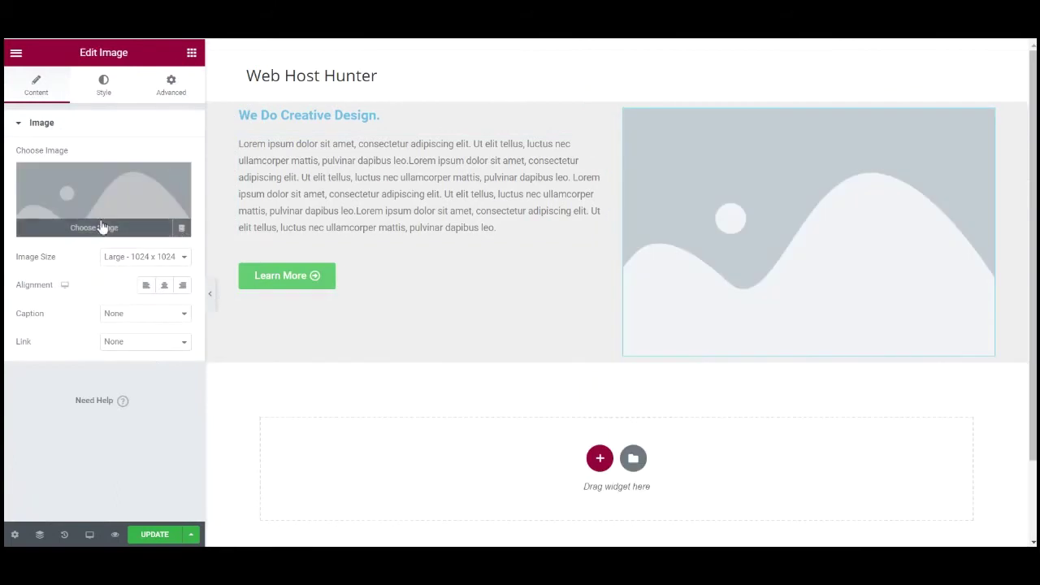
click(102, 226)
click(58, 106)
click(478, 301)
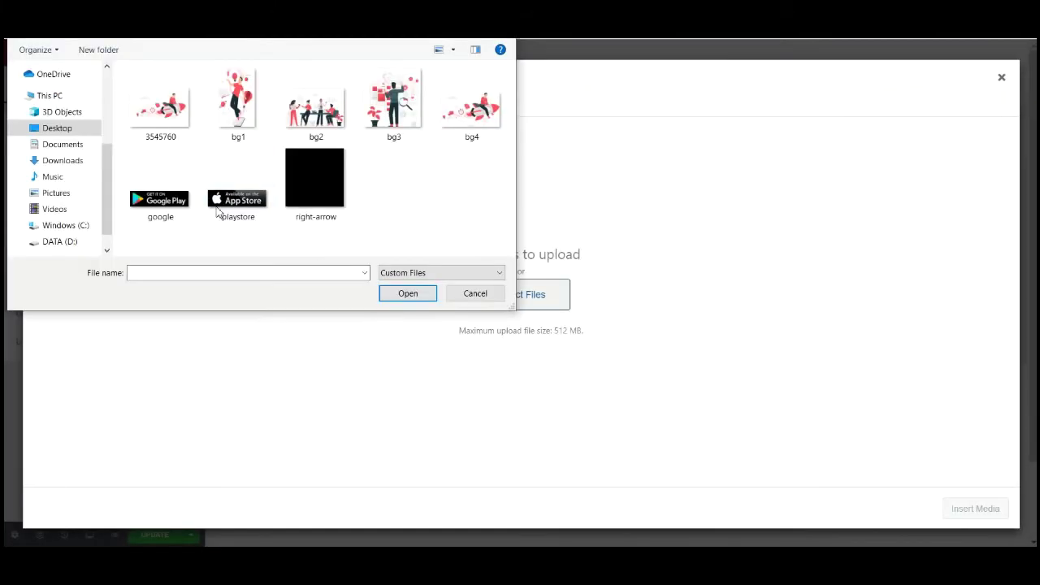
click(316, 103)
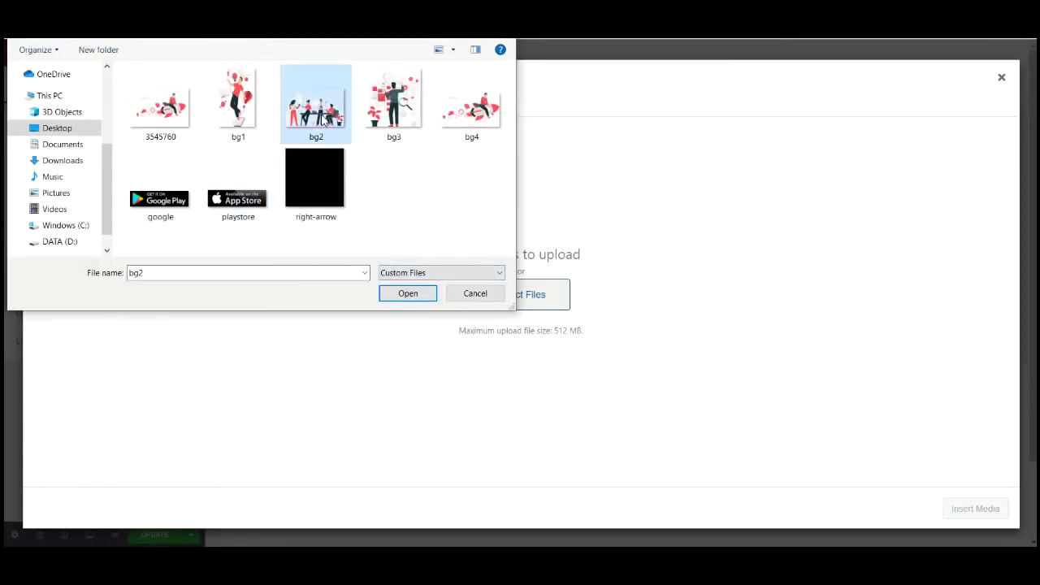
click(409, 294)
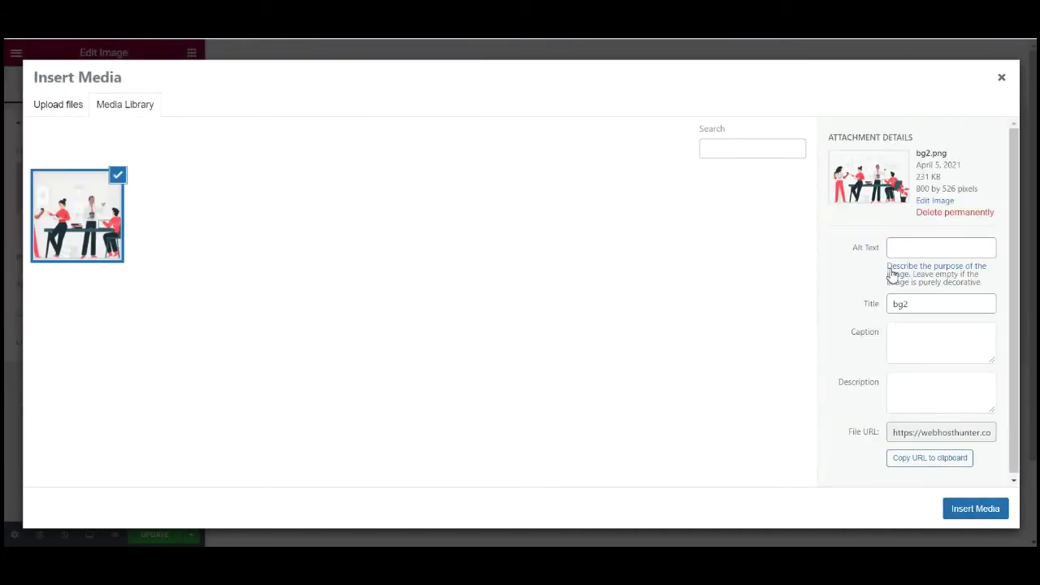
click(976, 508)
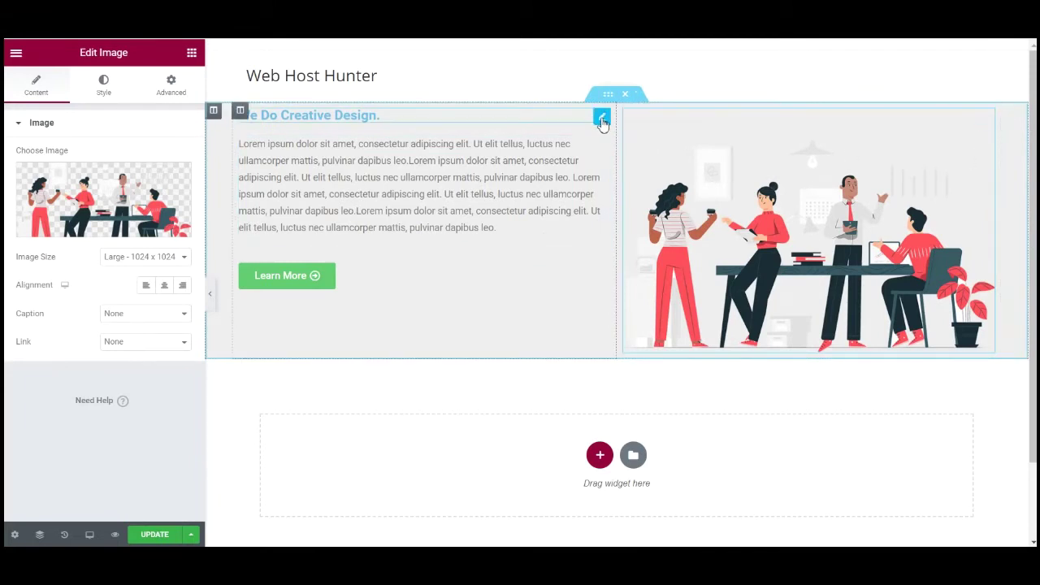
Step: Set the text colour of the "We Do Creative Design." heading to #dc143c
click(602, 116)
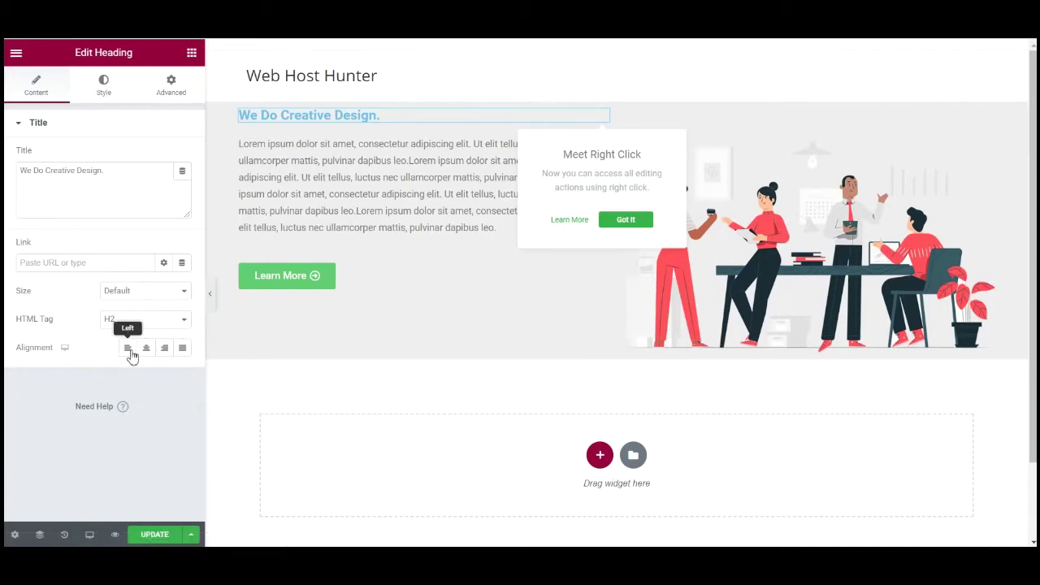
click(103, 90)
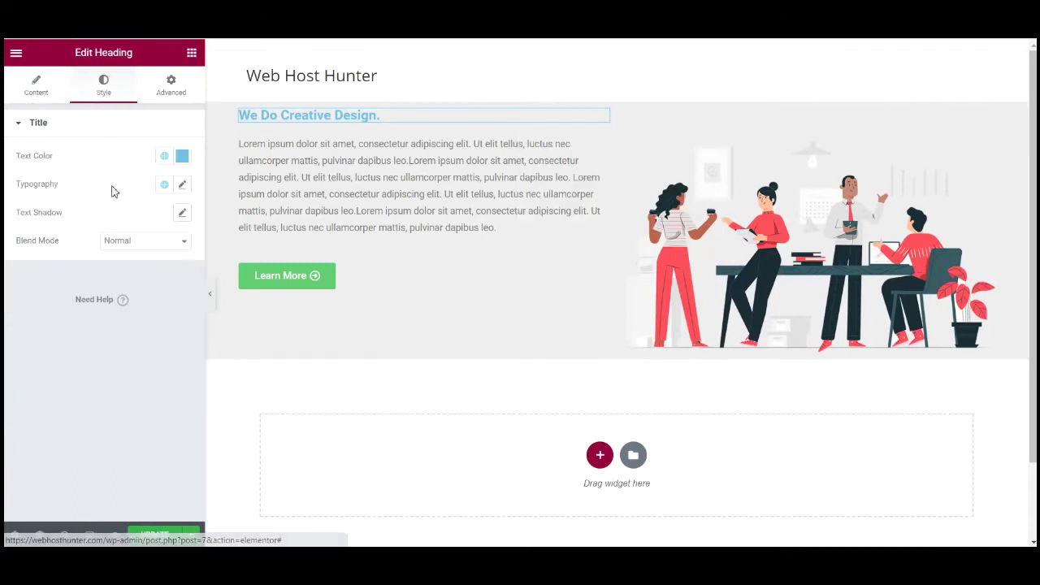
click(182, 156)
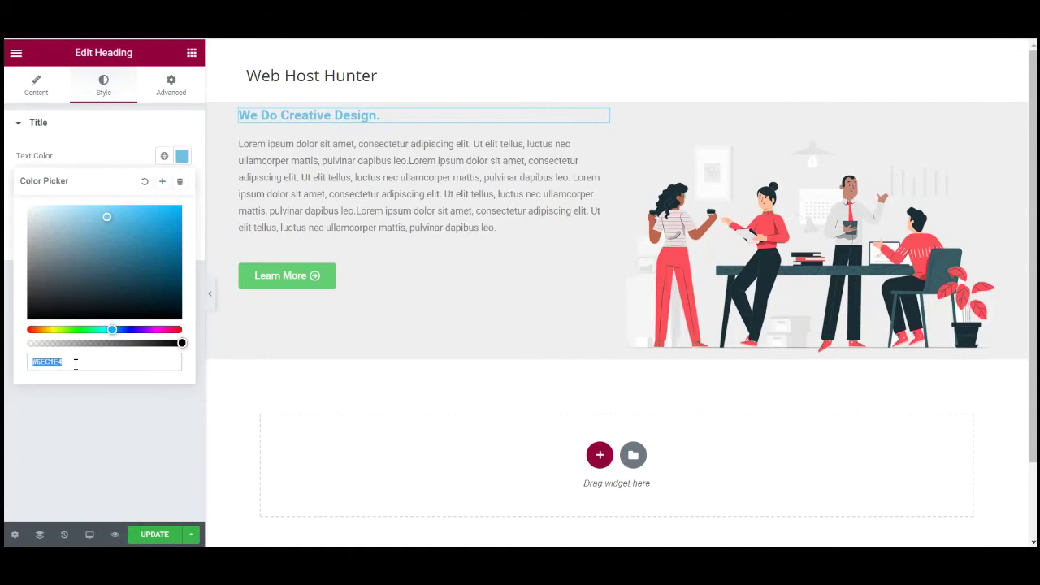
text(#dc1)
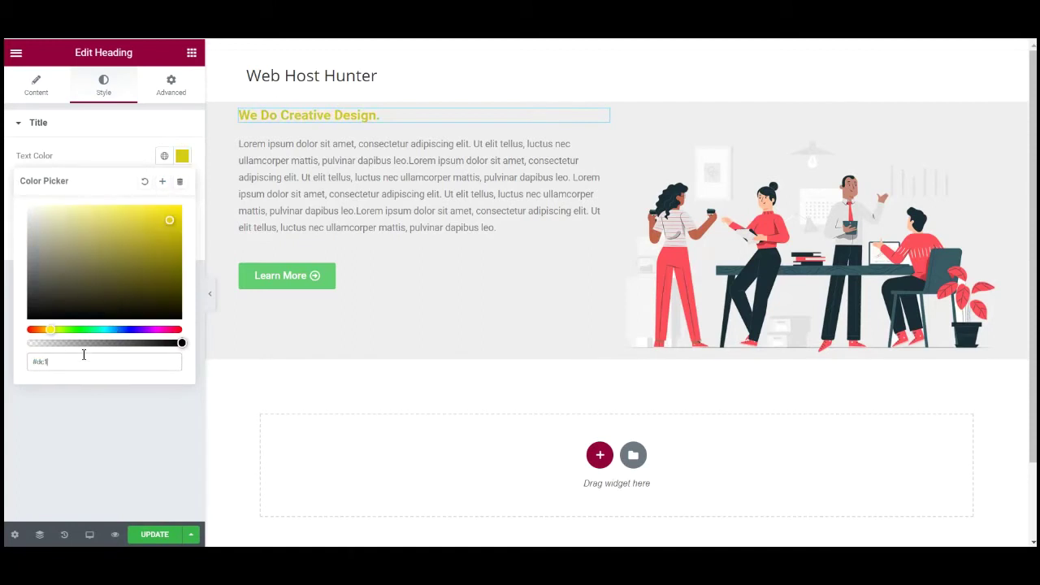
text(43c)
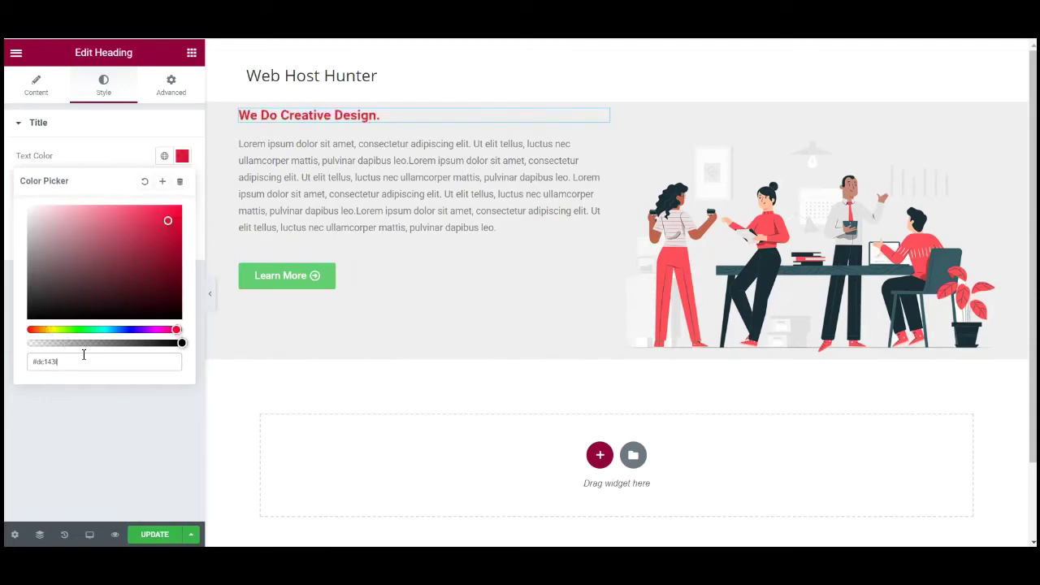
click(79, 160)
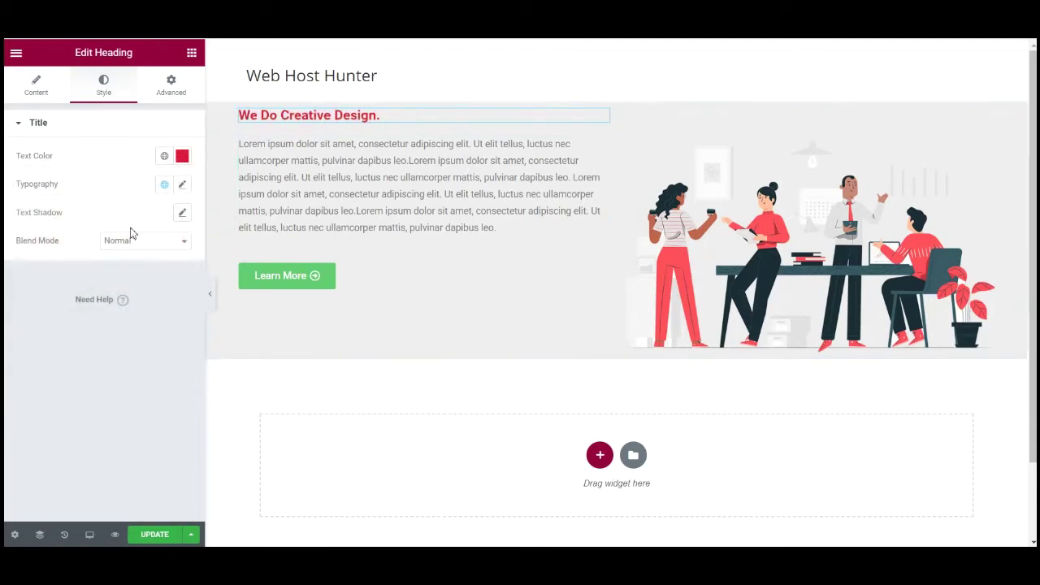
Step: Set the heading's typography to the Raleway font family with a size of 45 px
click(182, 184)
click(176, 250)
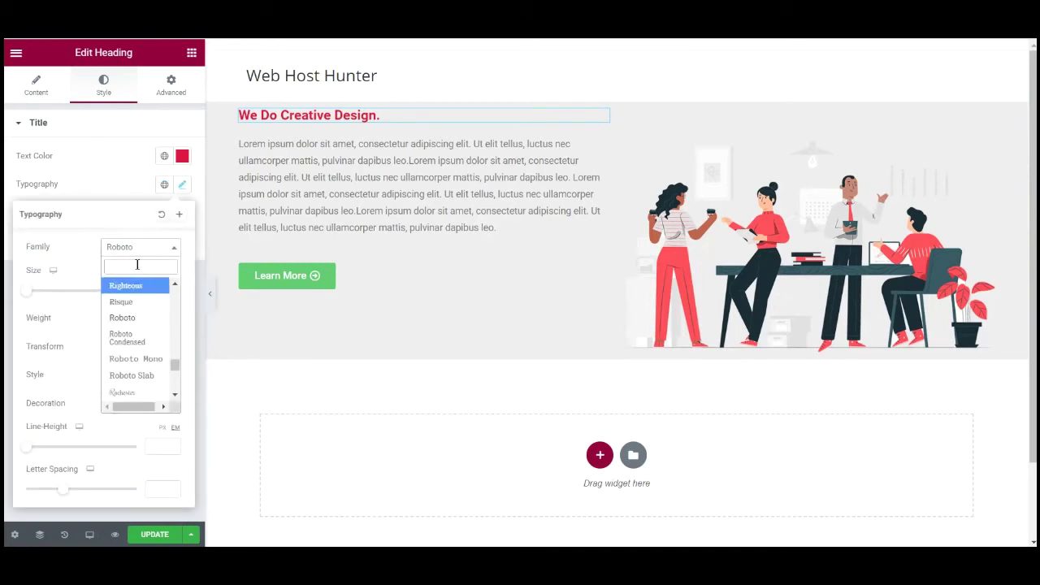
text(rale)
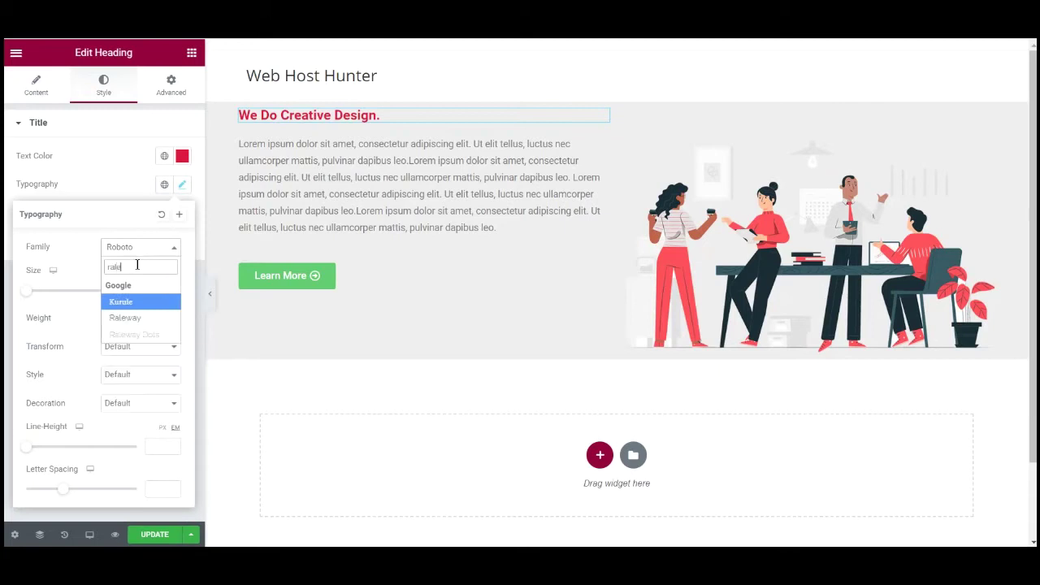
click(138, 319)
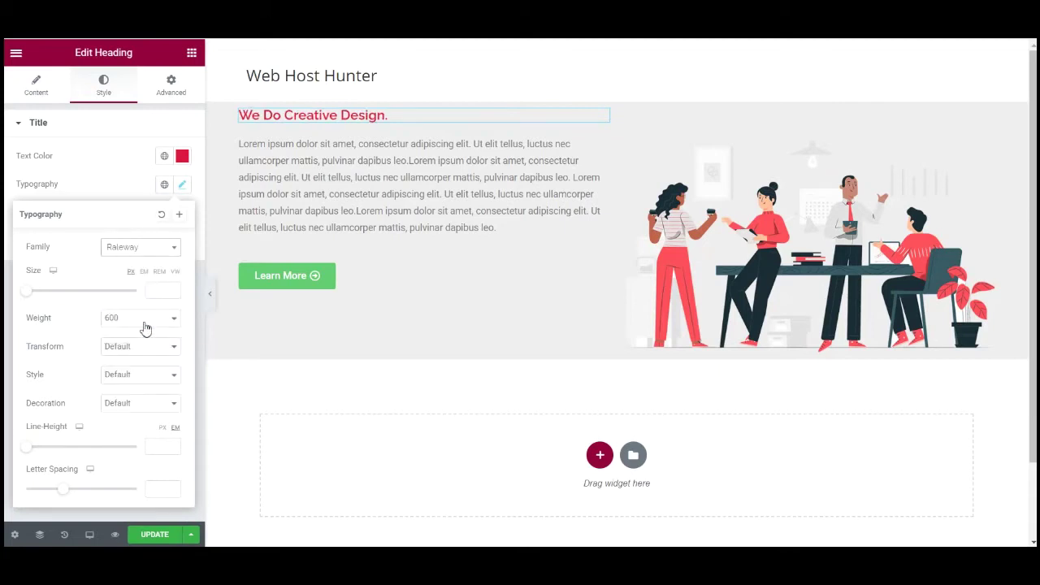
text(45)
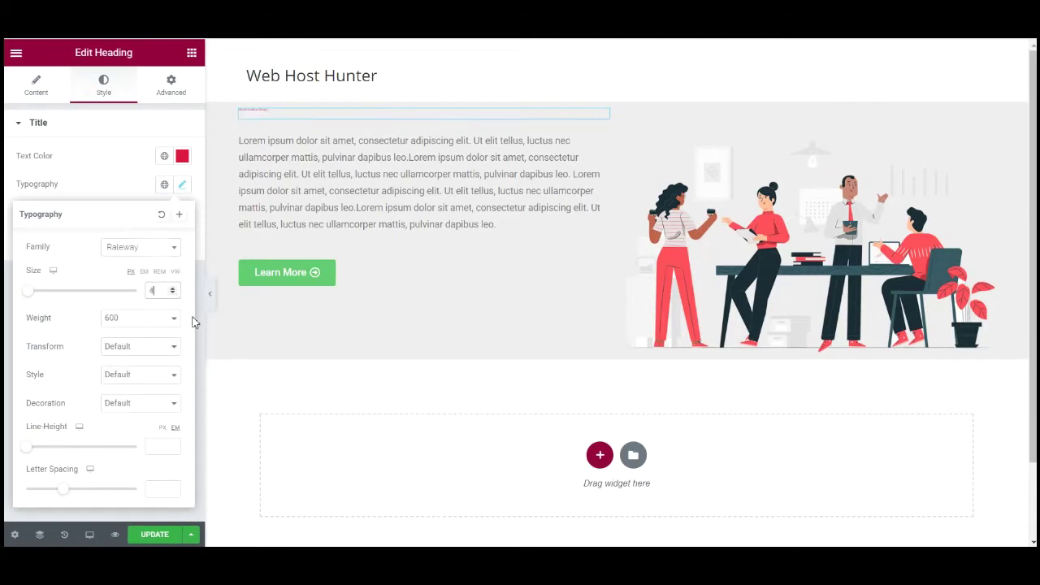
Step: Try the hero heading's font weight at 900, 800 and 600
click(147, 324)
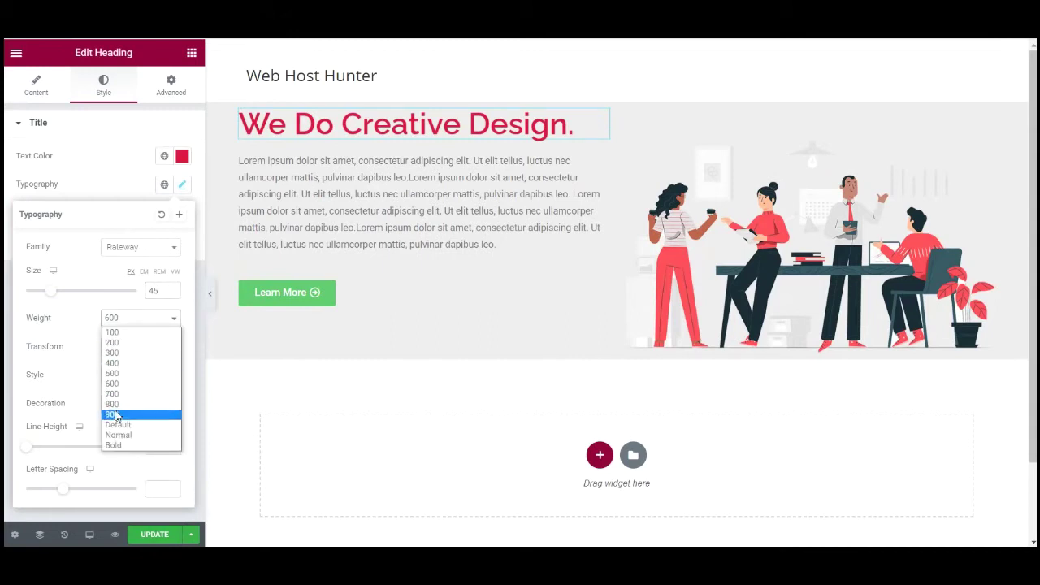
click(113, 413)
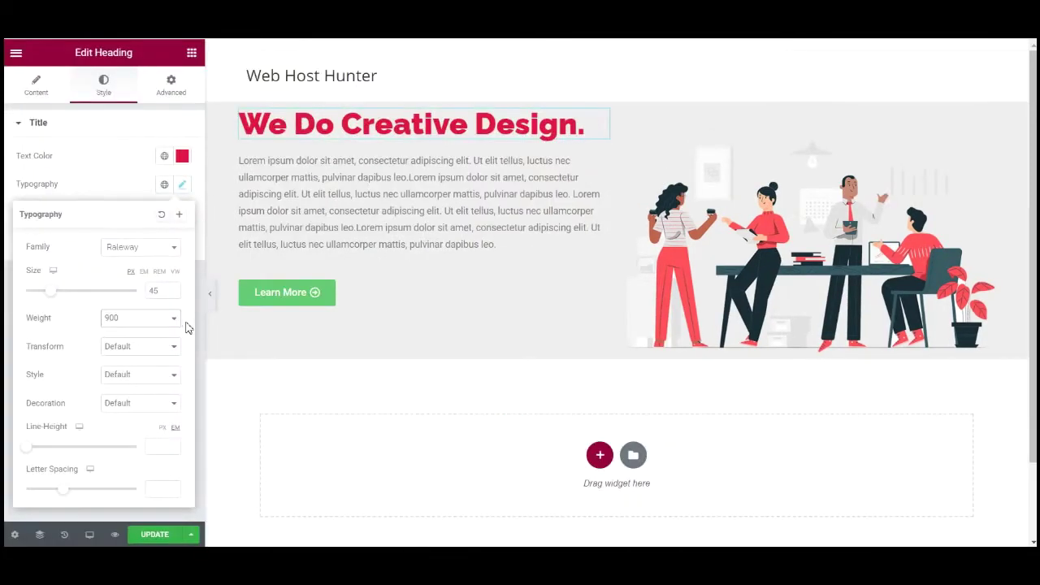
click(174, 319)
click(135, 406)
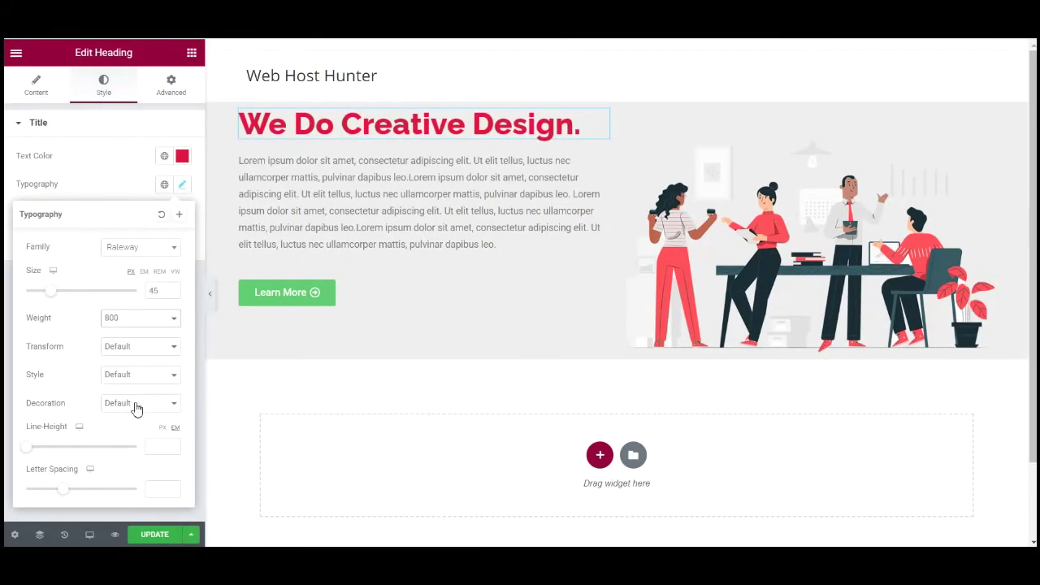
click(168, 324)
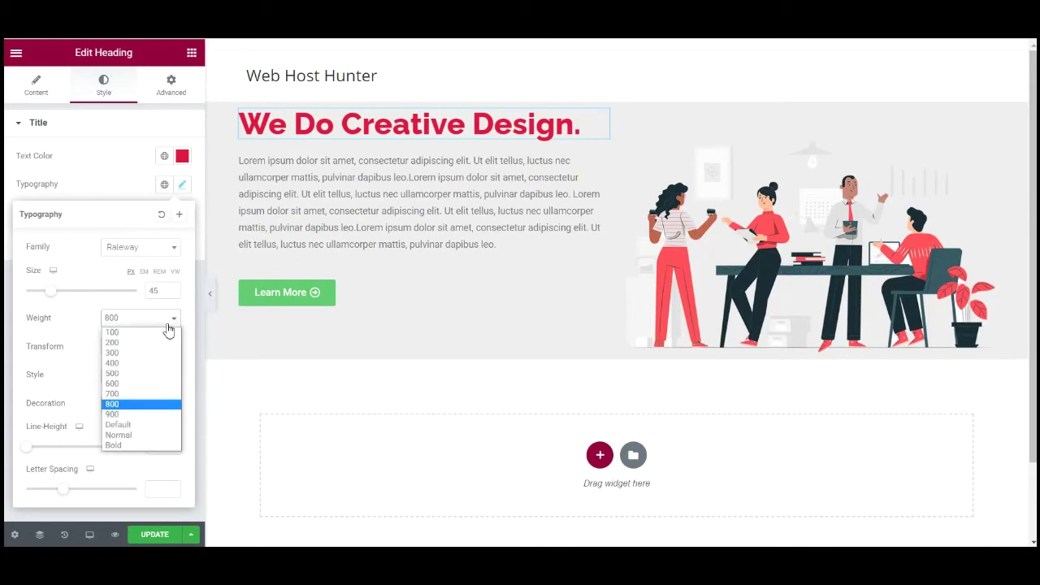
click(140, 383)
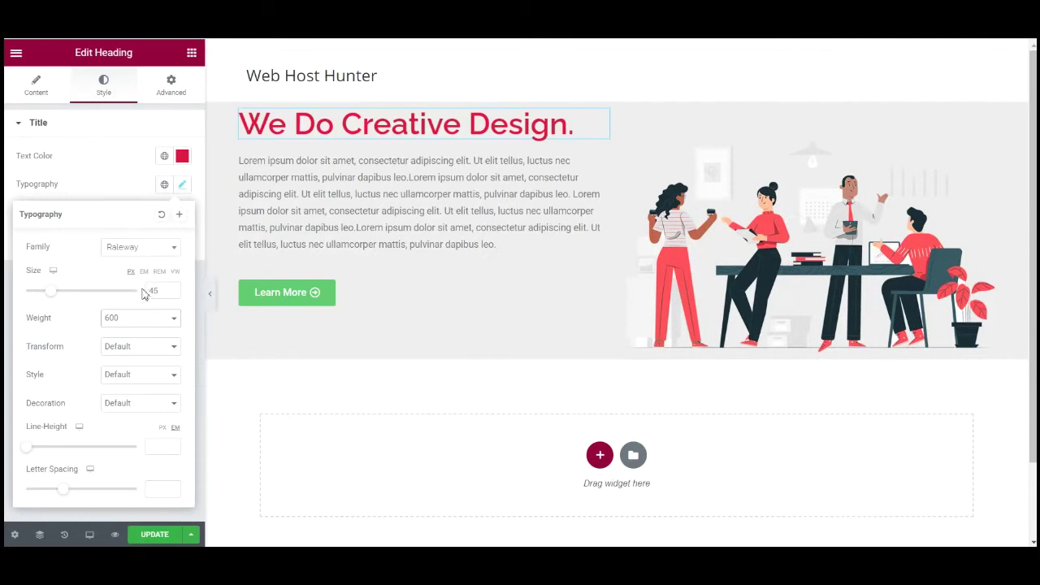
Step: Set the hero heading's font weight to 700 and its text transform to Capitalize, and update the page
click(171, 319)
click(143, 395)
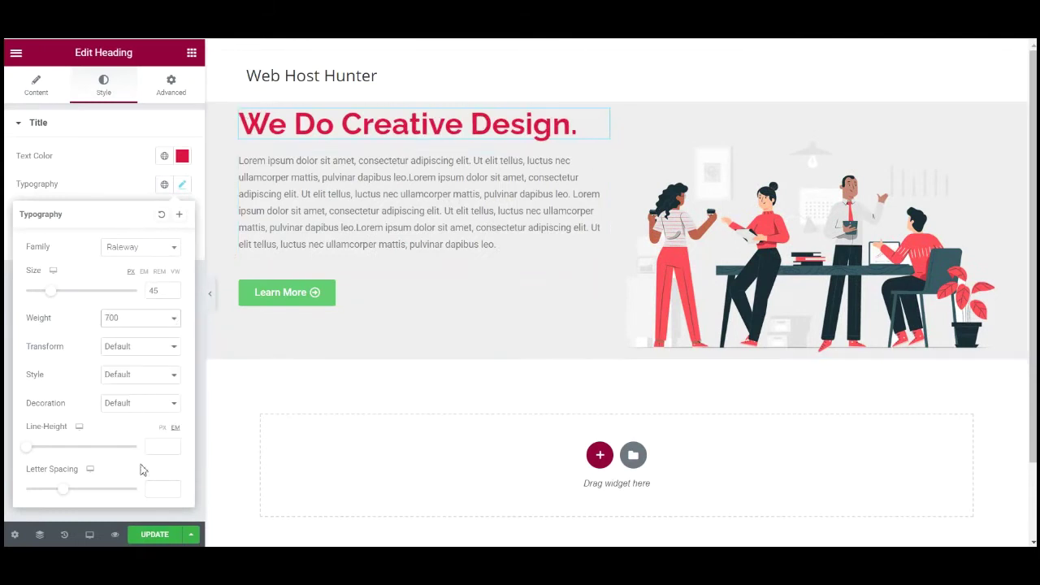
click(128, 349)
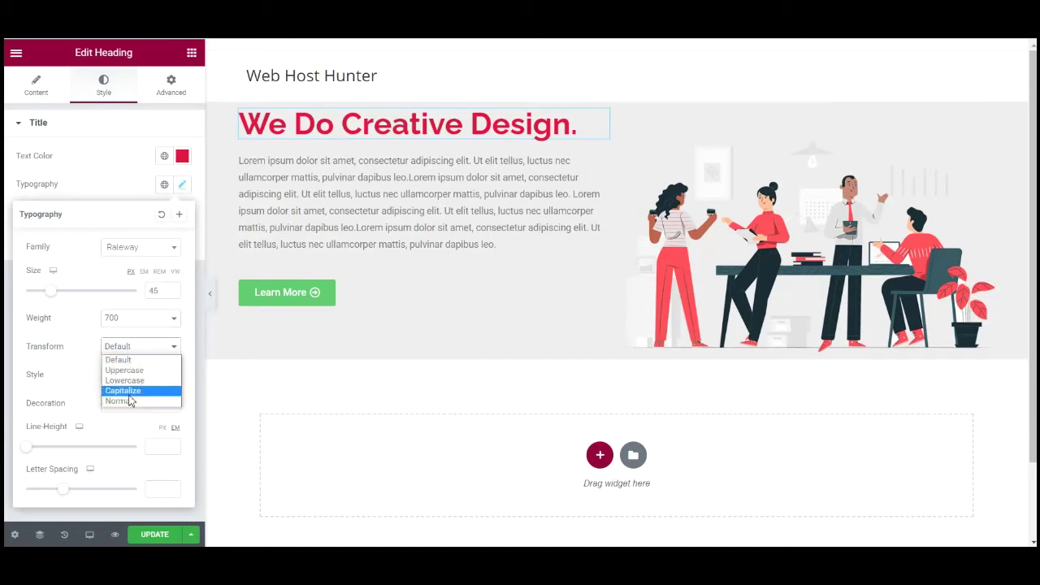
click(124, 391)
click(136, 378)
click(130, 399)
click(150, 535)
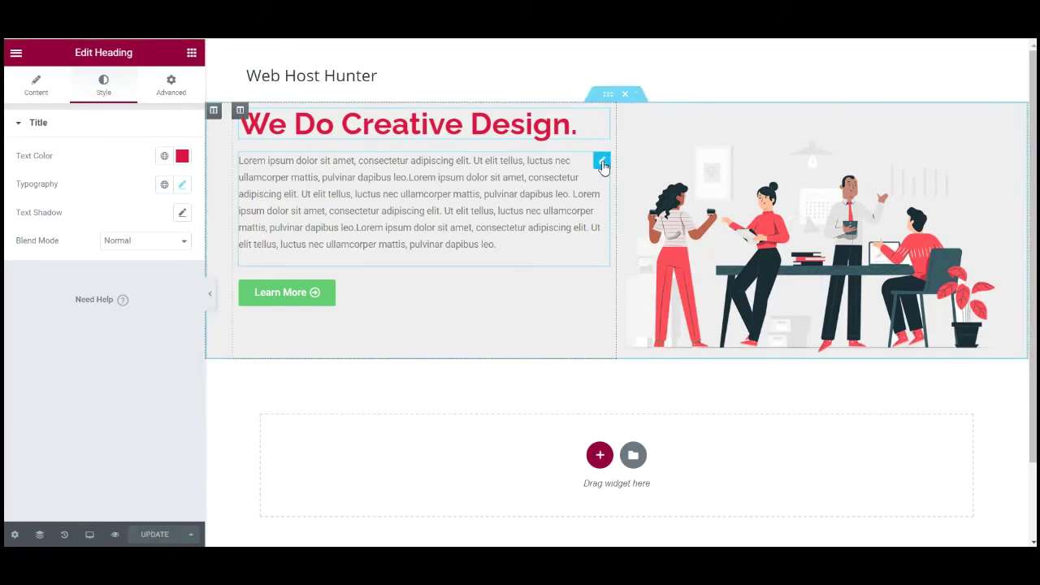
Step: Set the alignment of the hero section's Lorem ipsum paragraph to Justified
click(601, 162)
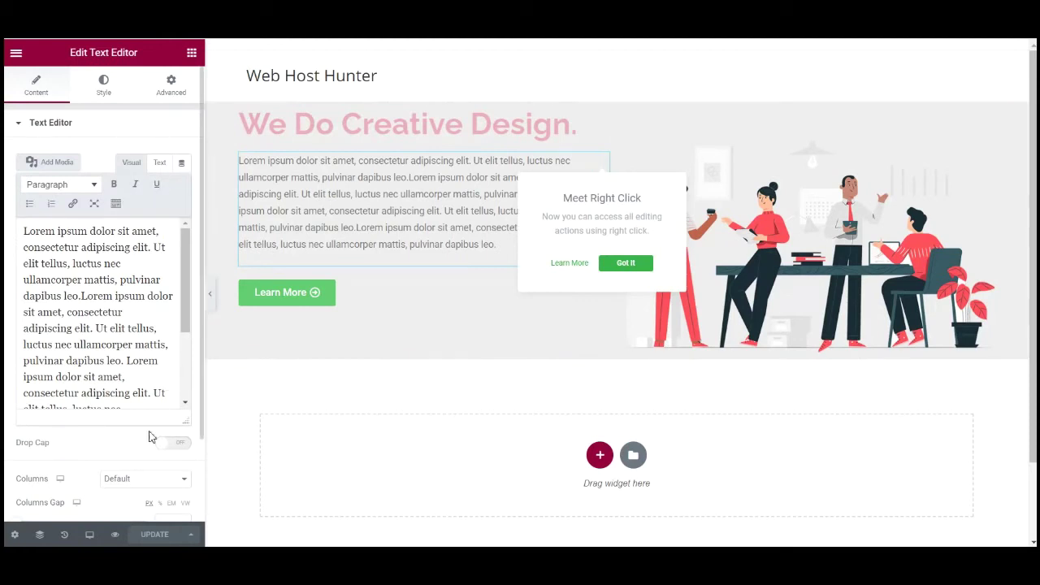
click(104, 88)
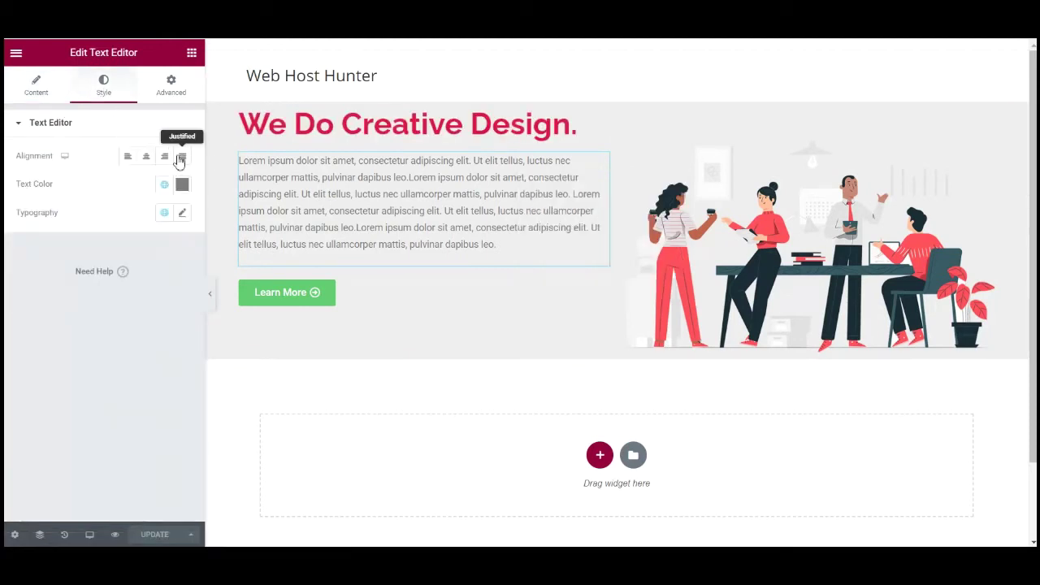
click(183, 158)
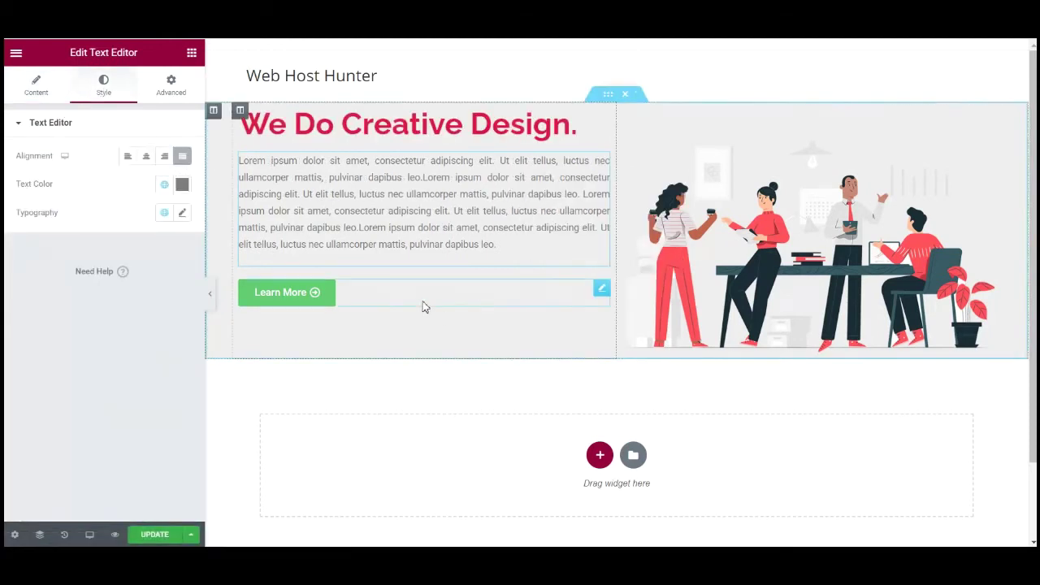
click(182, 185)
click(333, 255)
Step: Give the Learn More button the heading's crimson as background colour and a 15 px border radius on all corners, and update the page
click(602, 290)
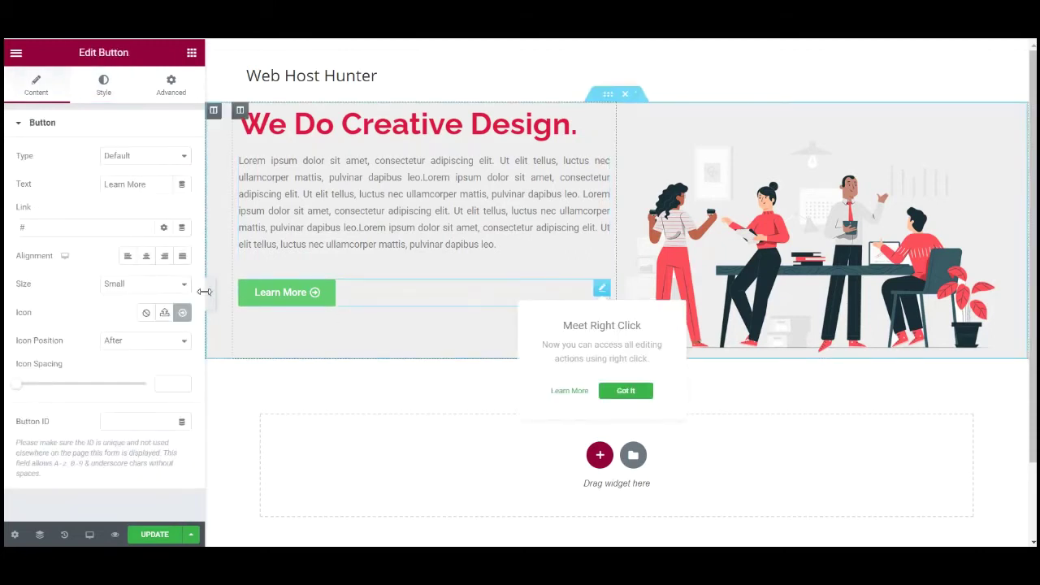
click(104, 84)
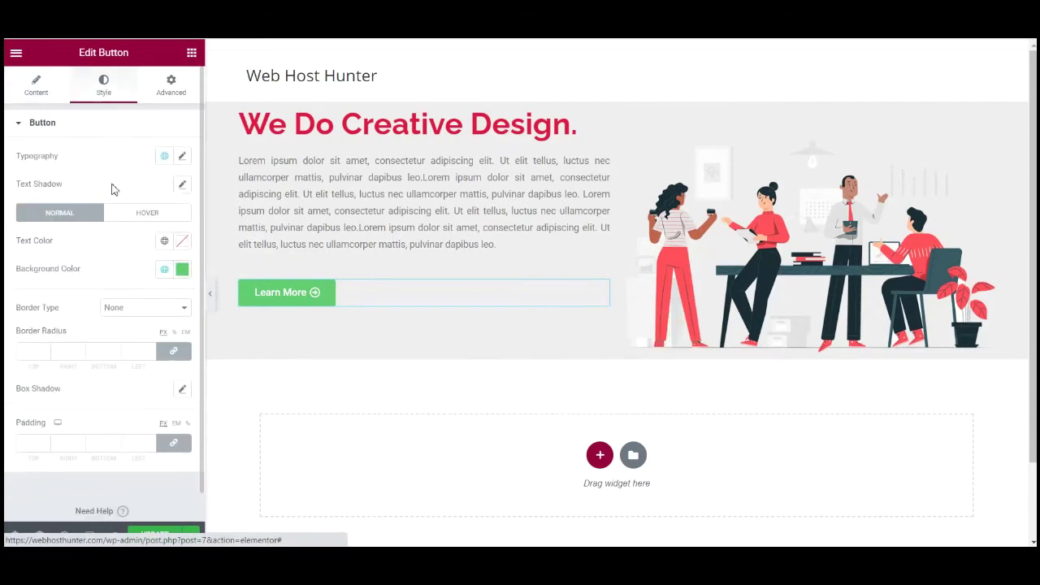
click(180, 269)
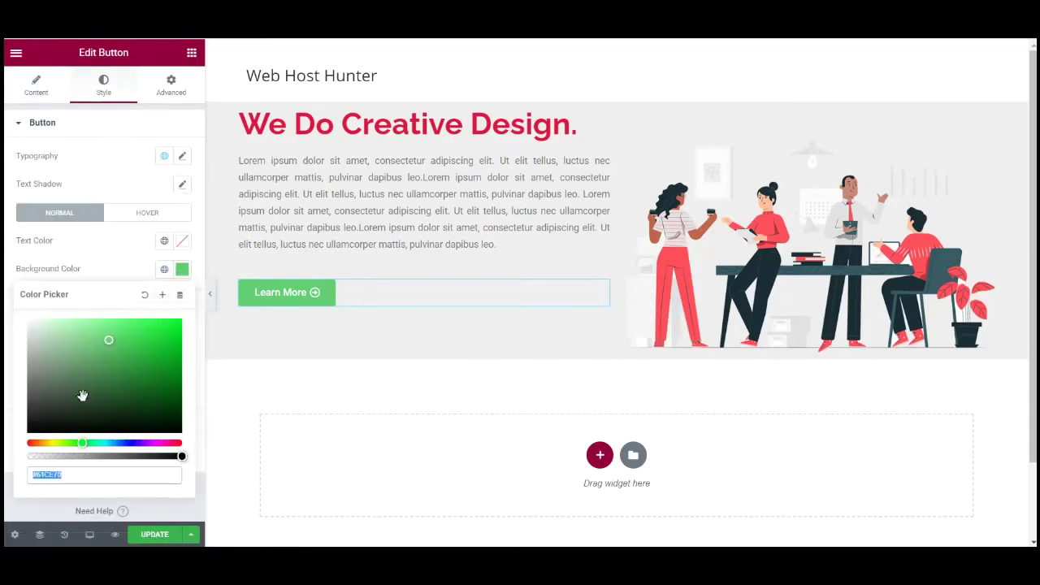
text(#dc143f)
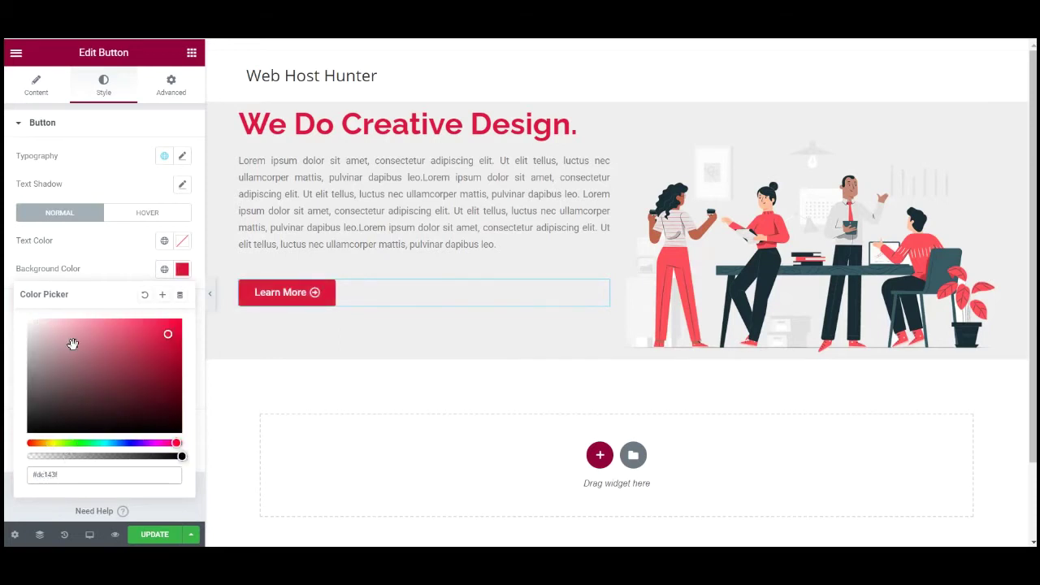
key(BackSpace)
click(182, 269)
click(37, 354)
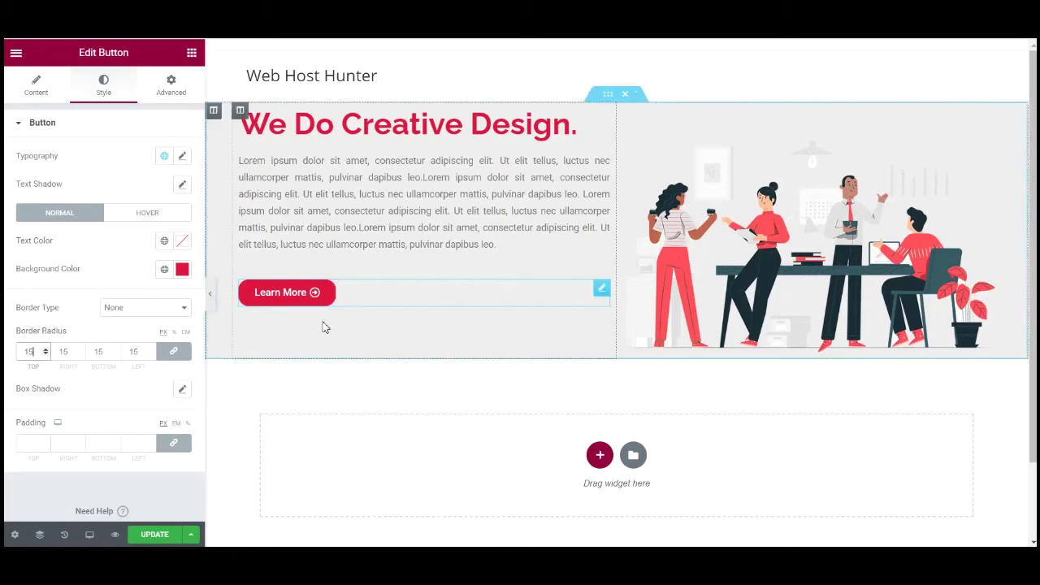
click(162, 538)
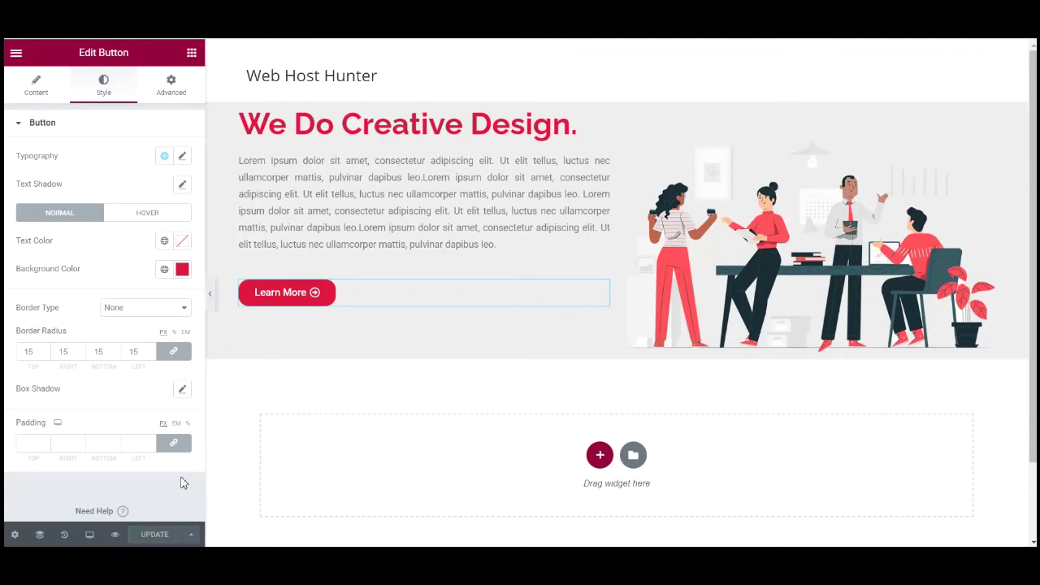
Step: Preview the page and compare its hero with the Creative-World example, checking which section follows in the example
click(115, 537)
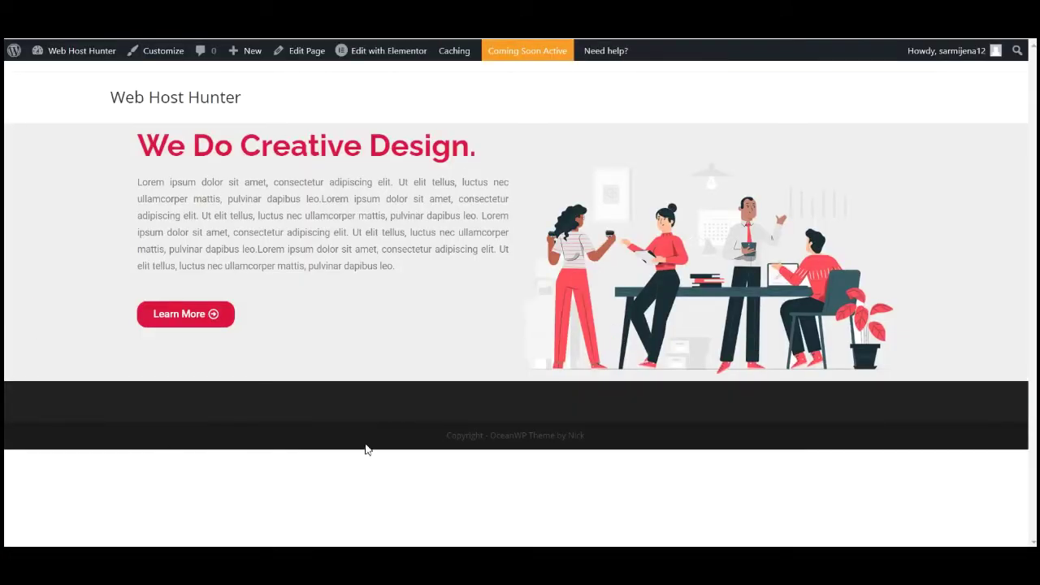
click(82, 28)
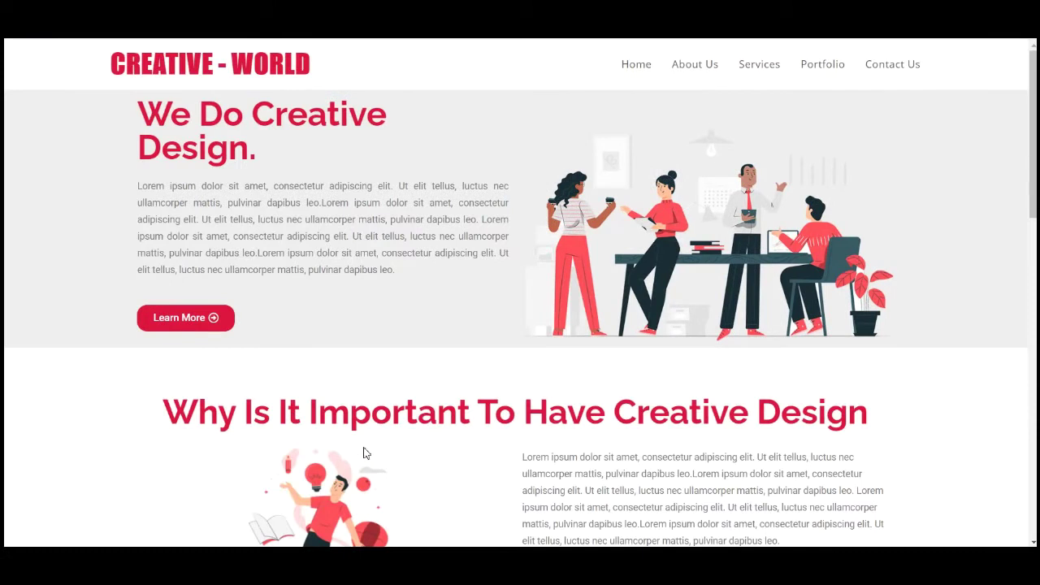
scroll(511, 446, down, 3)
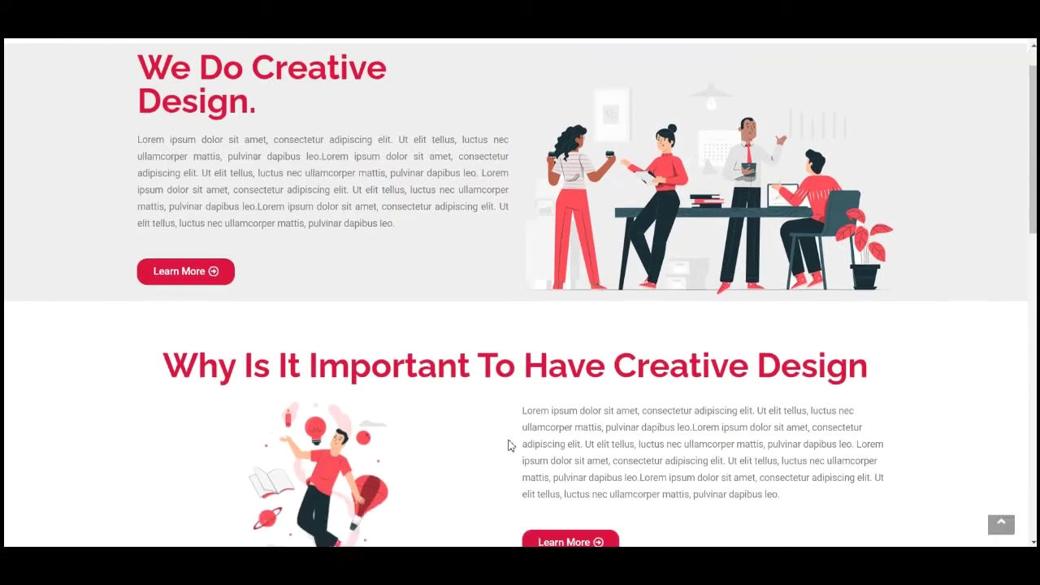
scroll(304, 291, up, 1)
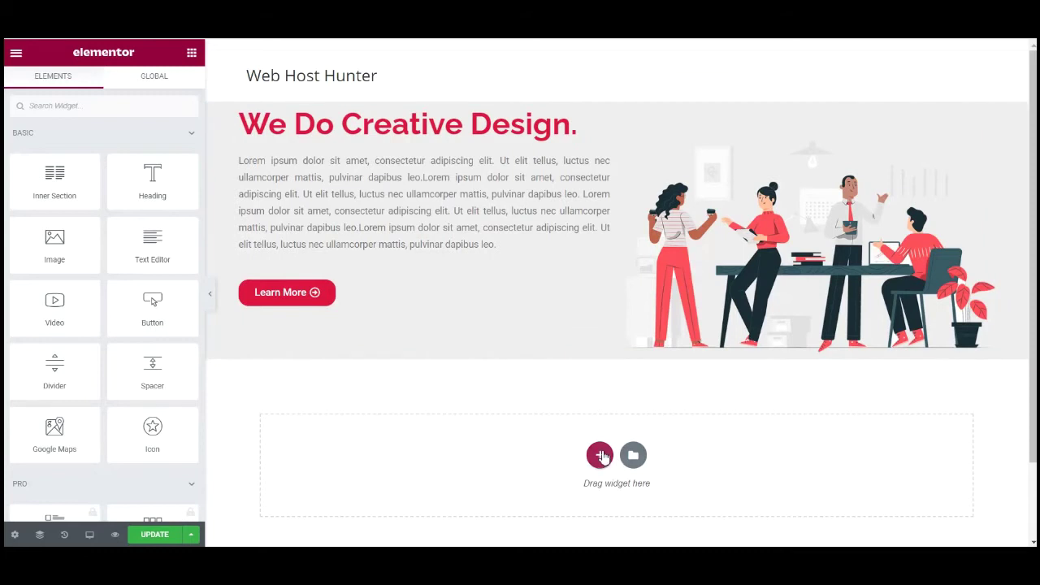
Step: Add a single-column section below the hero with Full Width content, No Gap between columns and Stretch Section enabled
click(600, 456)
click(459, 491)
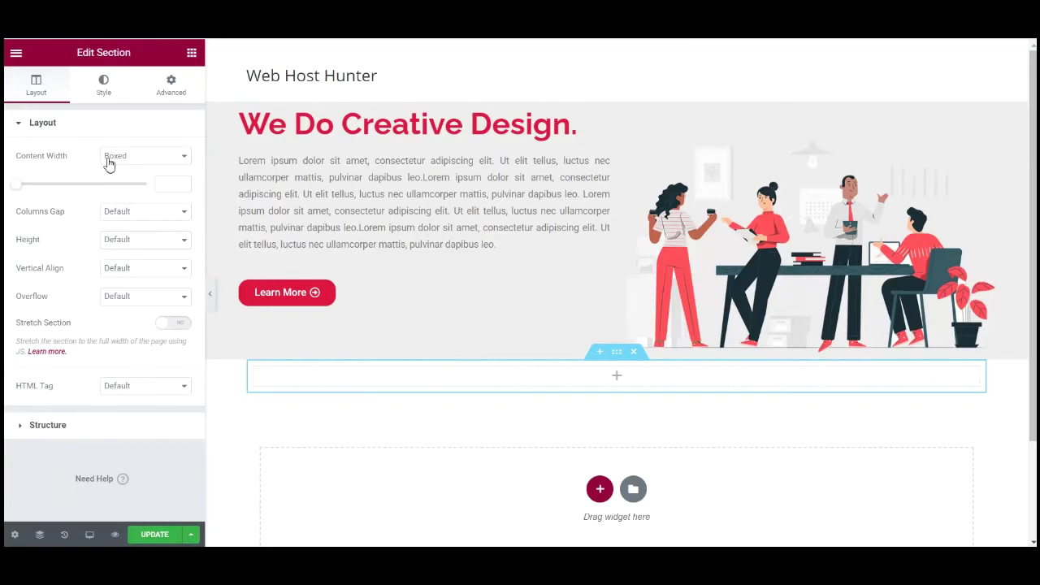
click(146, 161)
click(132, 180)
click(164, 191)
click(140, 208)
click(172, 296)
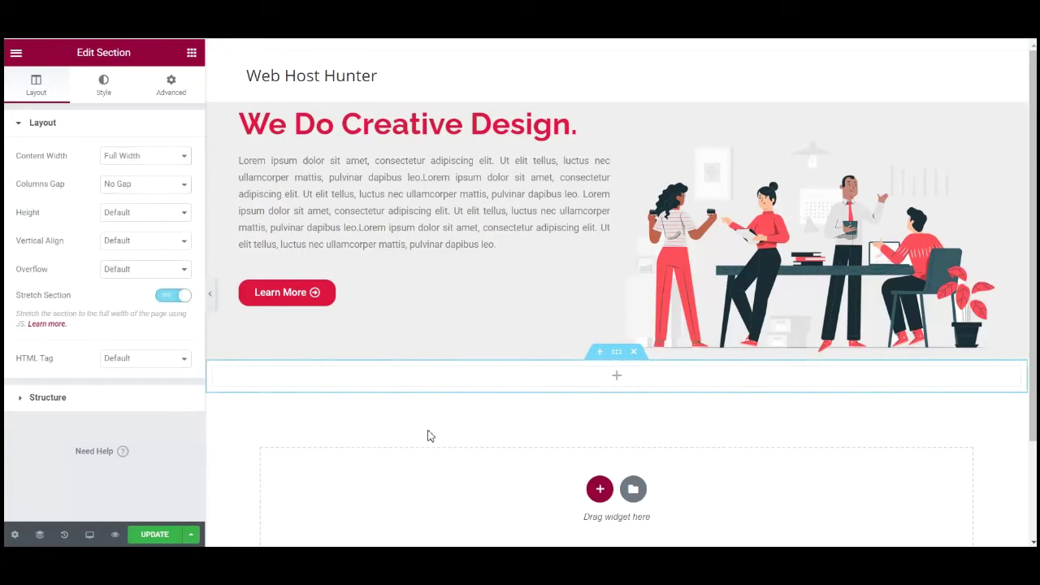
Step: Add a Spacer widget to the new empty section, following the spacing above the example's second heading
click(192, 52)
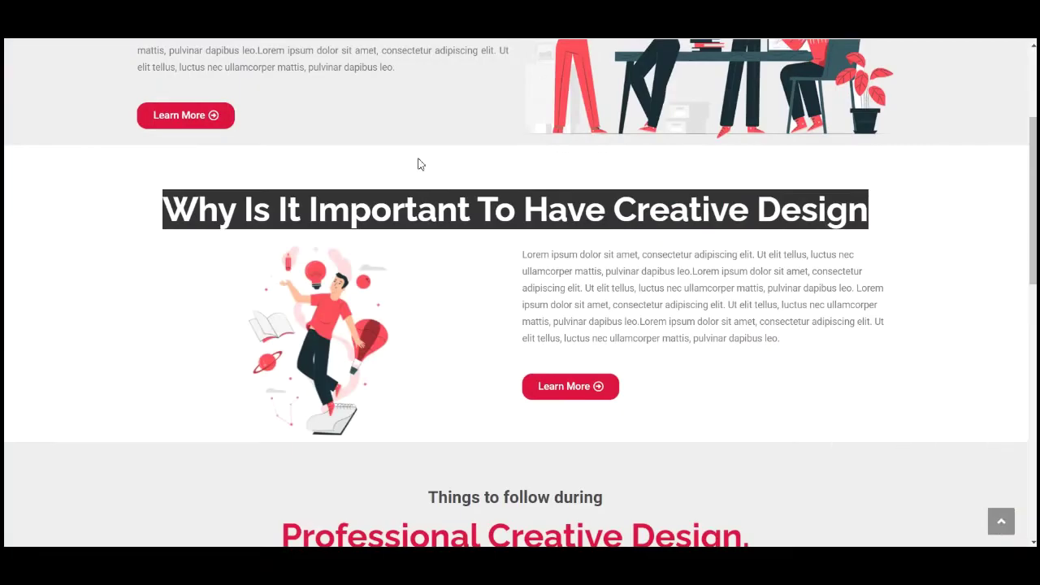
click(428, 177)
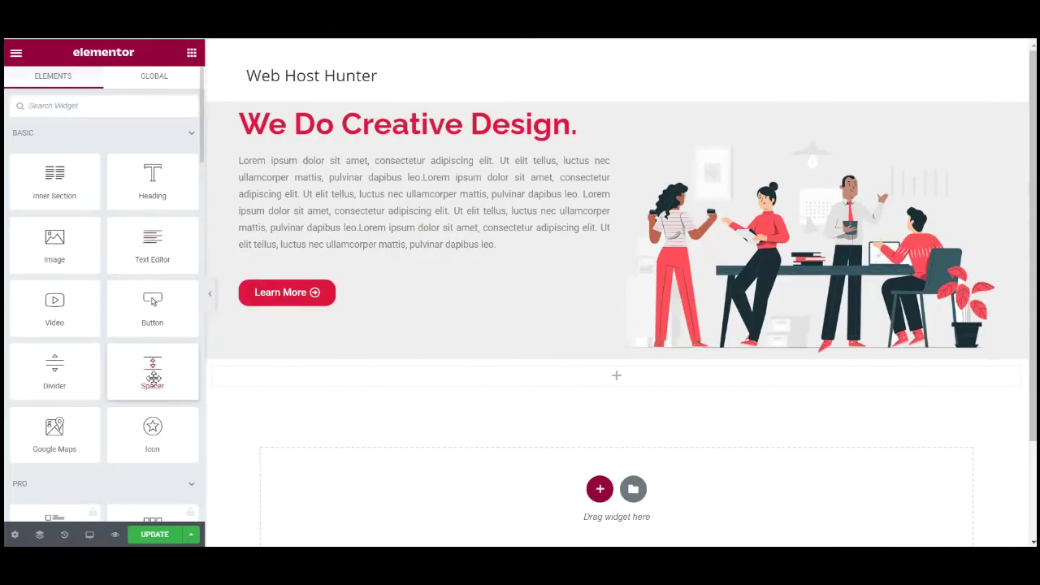
drag(152, 374, 618, 382)
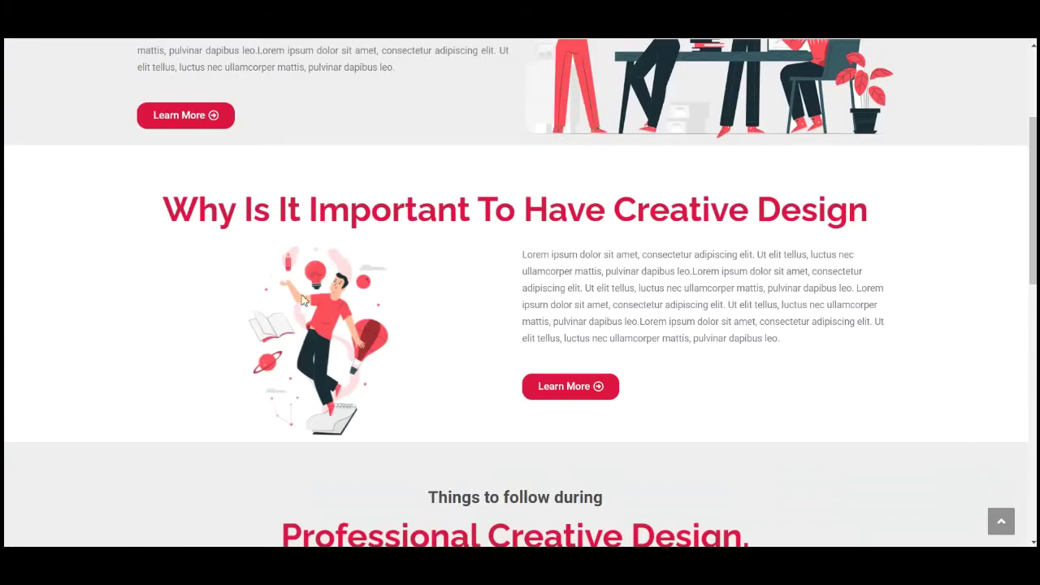
Step: Copy the heading text "Why Is It Important To Have Creative Design" from the Creative-World example page
drag(176, 213, 863, 215)
key(ctrl+c)
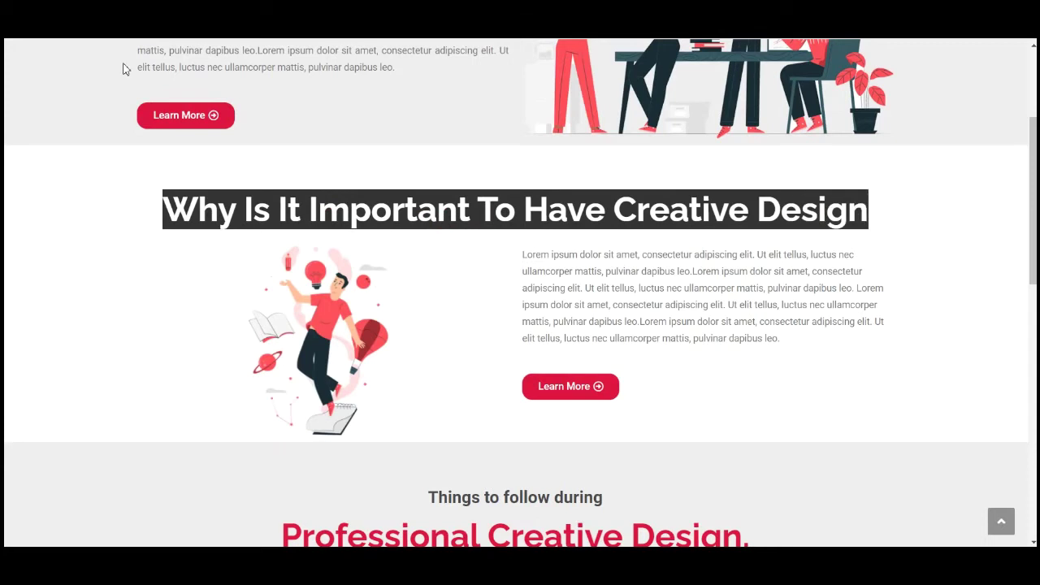
click(89, 274)
drag(522, 254, 854, 254)
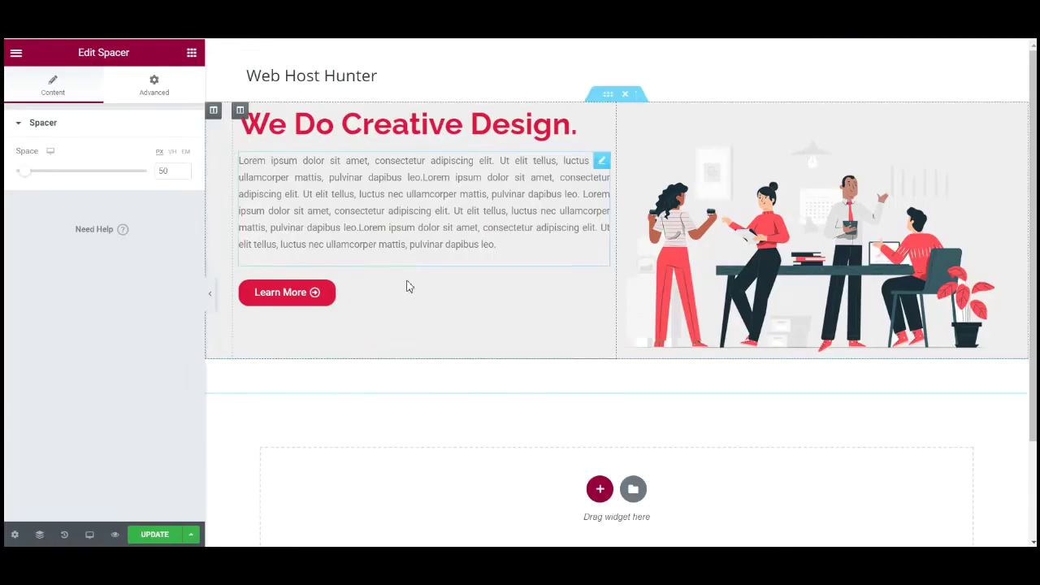
Step: Add a Heading widget below the spacer, paste "Why Is It Important To Have Creative Design" as its title and centre it
click(192, 53)
drag(152, 179, 609, 399)
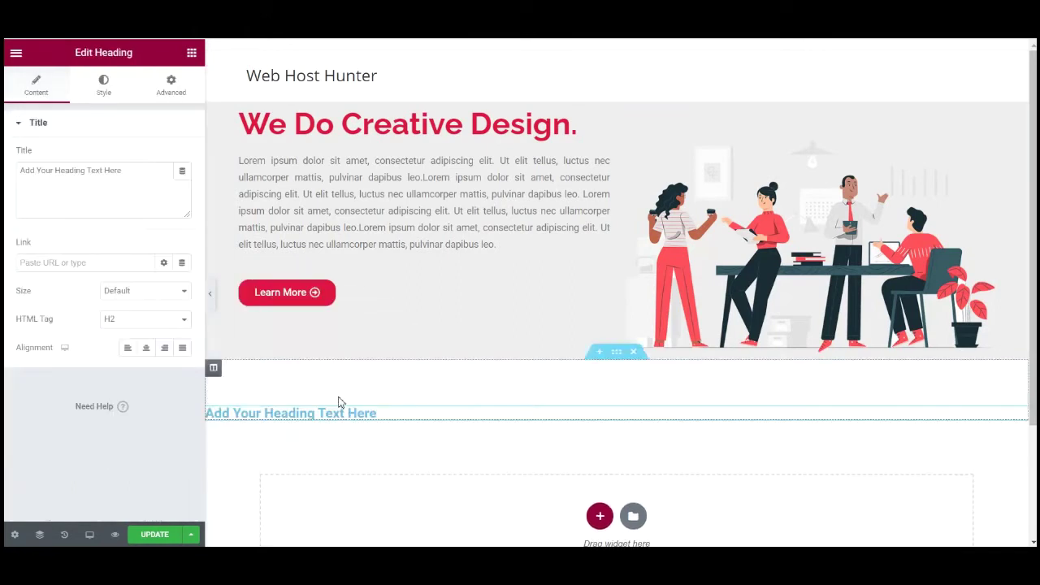
drag(135, 171, 5, 165)
key(ctrl+v)
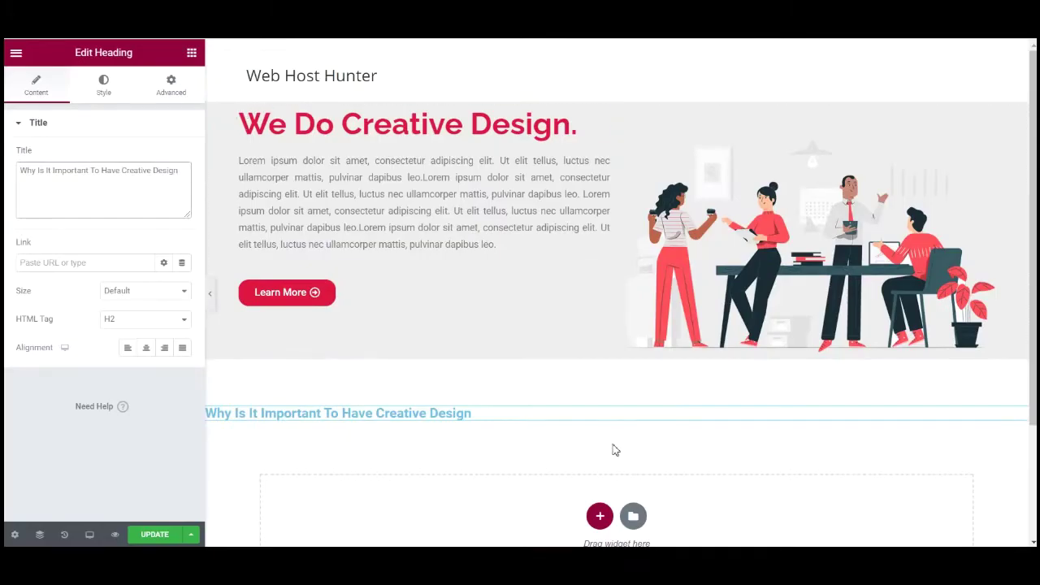
scroll(616, 450, down, 3)
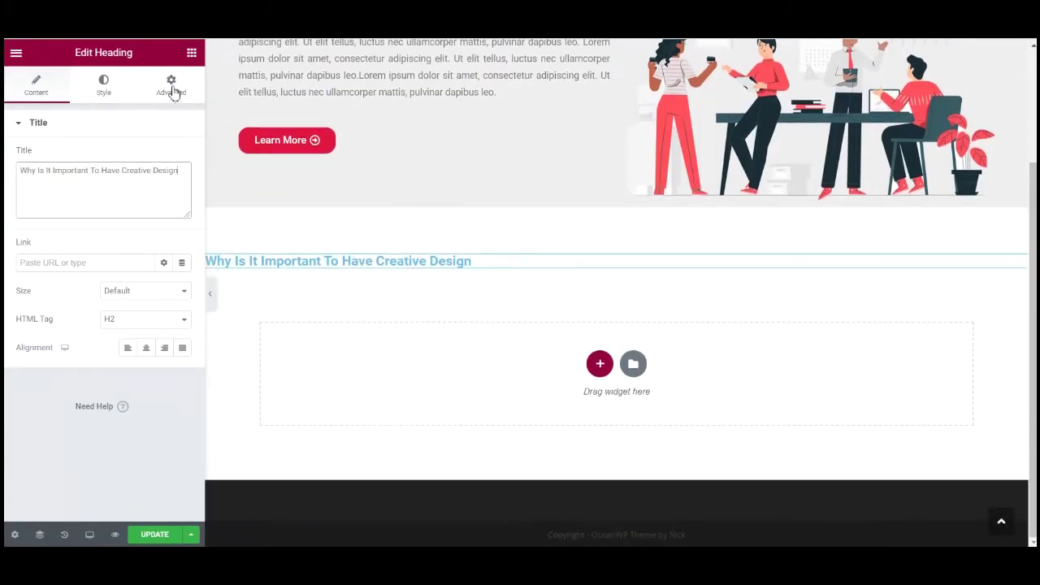
click(146, 347)
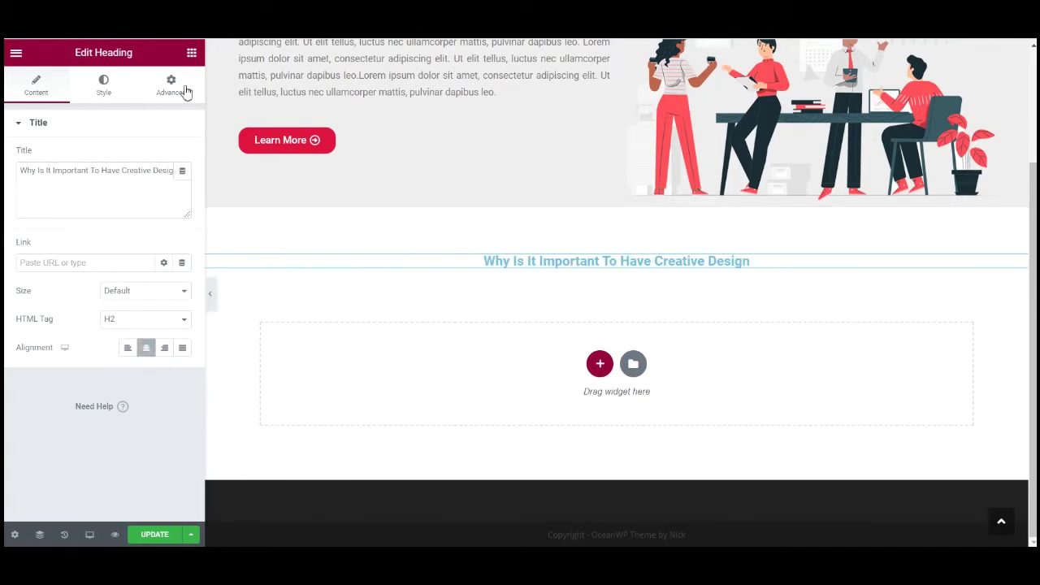
Step: Add a two-column Inner Section below the "Why Is It Important To Have Creative Design" heading
click(192, 52)
drag(59, 178, 583, 380)
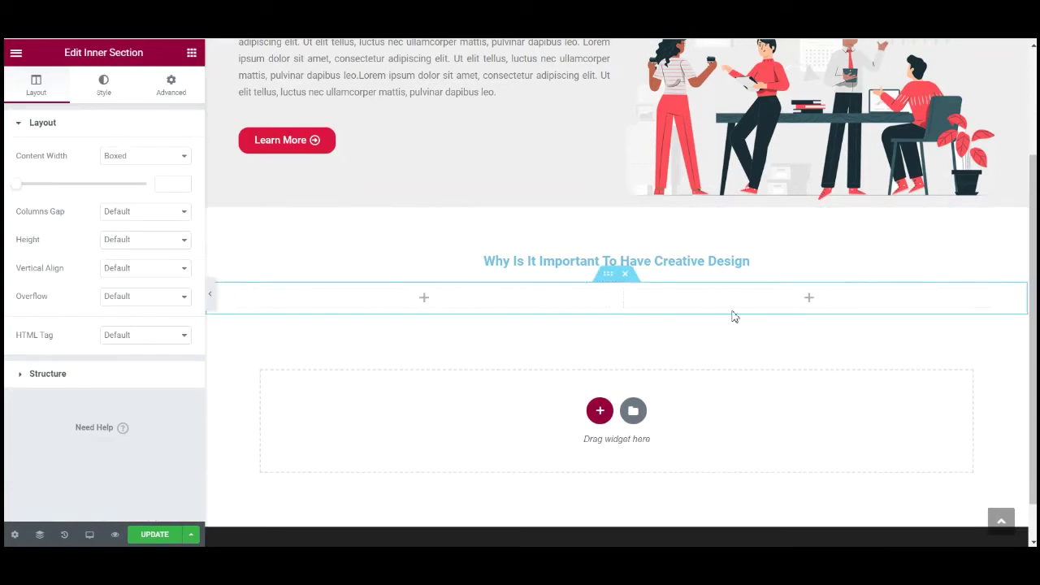
Step: Apply the "We Do Creative Design." heading's style to the "Why Is It Important To Have Creative Design" heading and centre it
scroll(484, 235, up, 1)
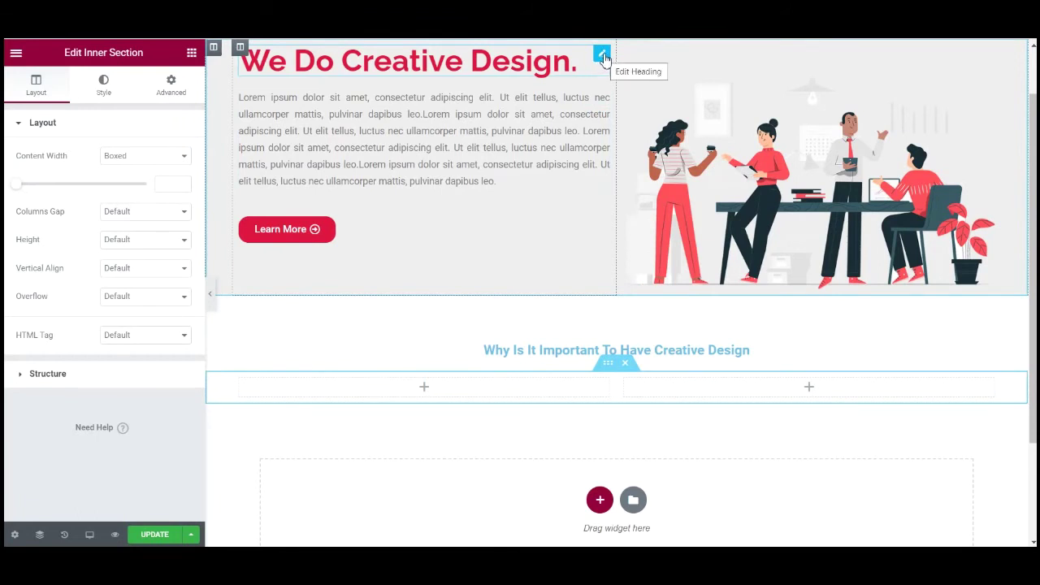
right_click(602, 57)
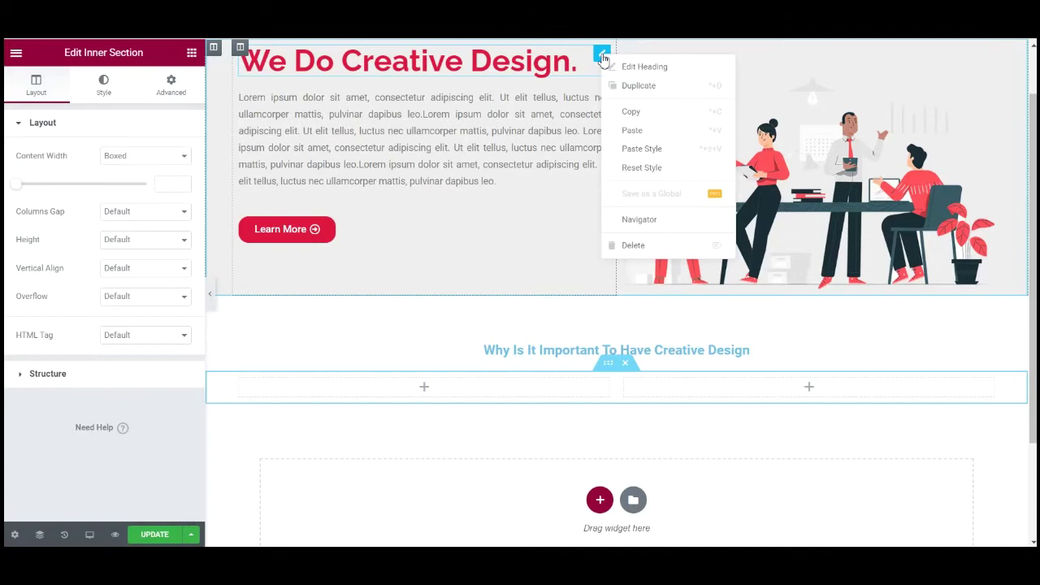
click(632, 114)
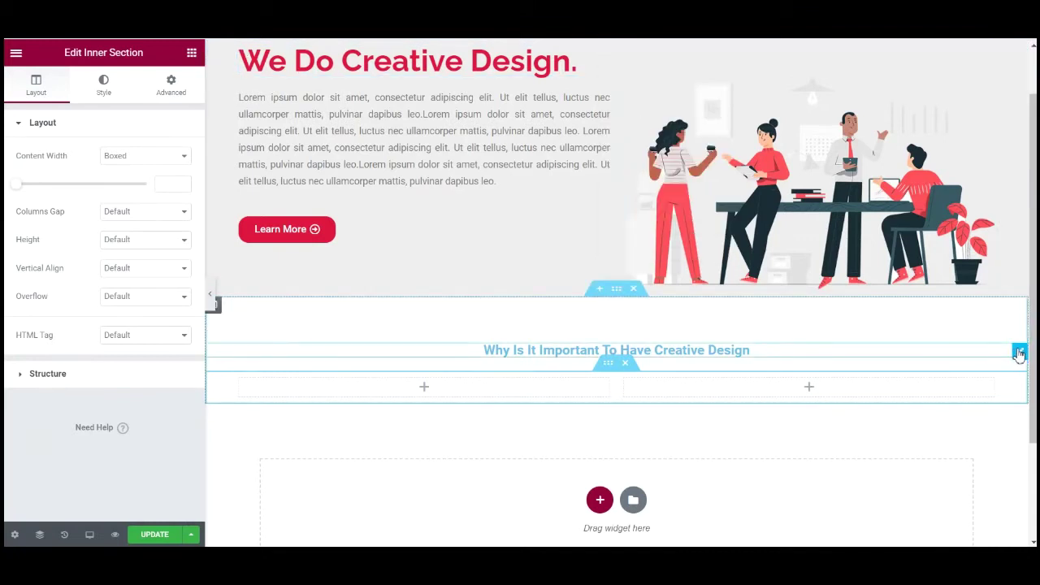
right_click(1019, 354)
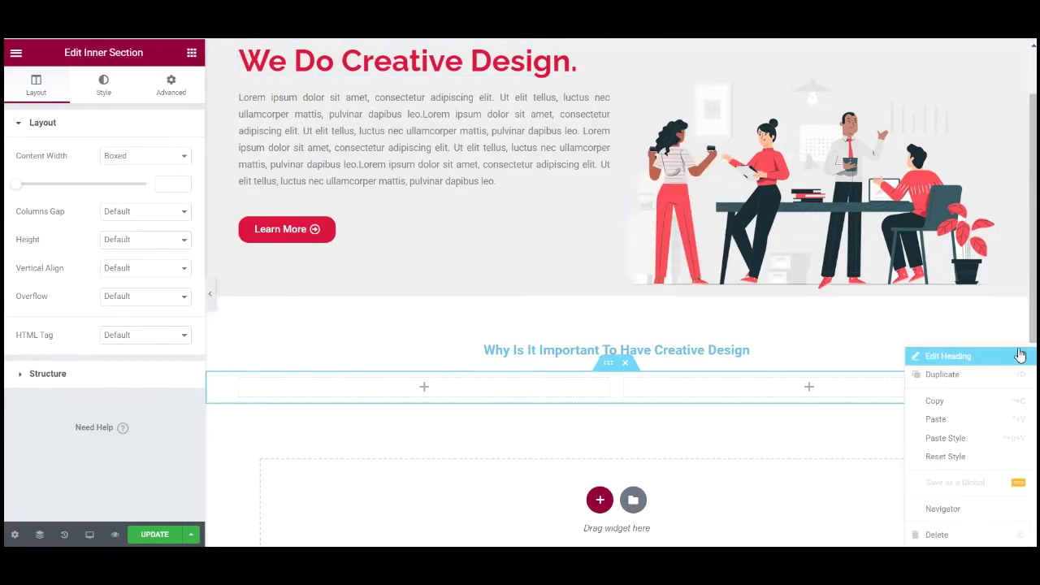
click(945, 438)
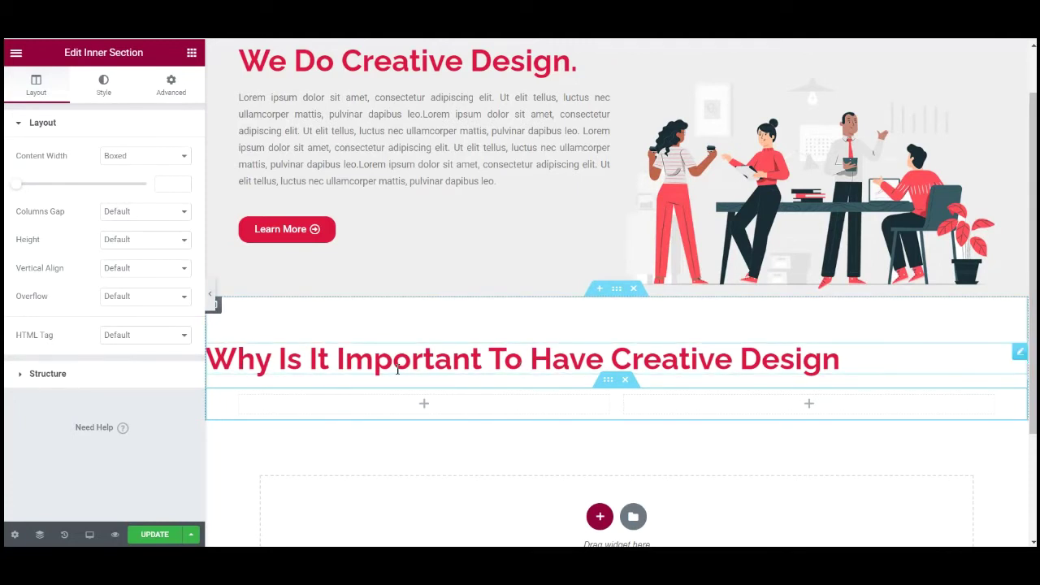
click(1020, 351)
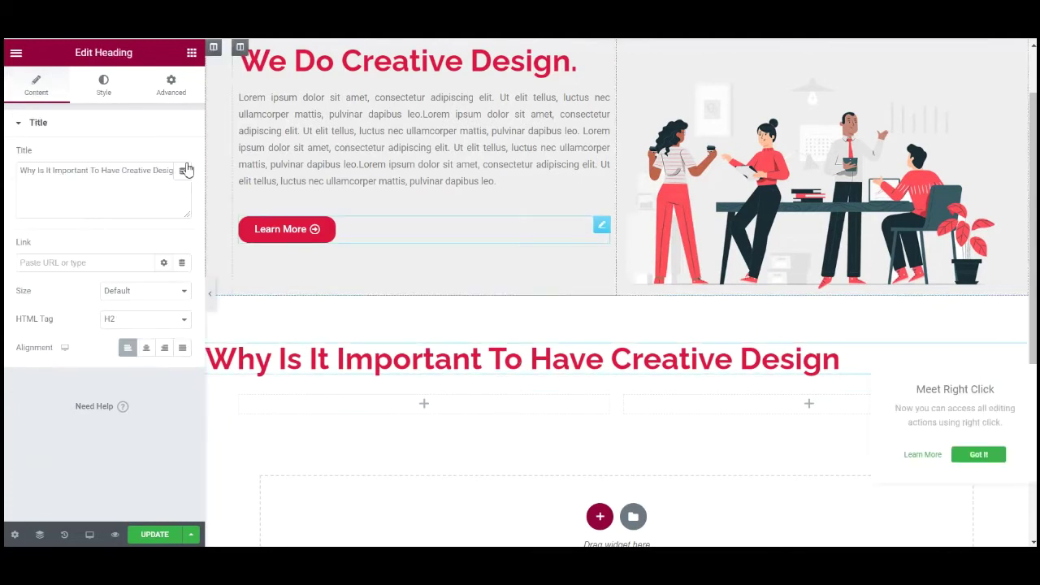
click(146, 348)
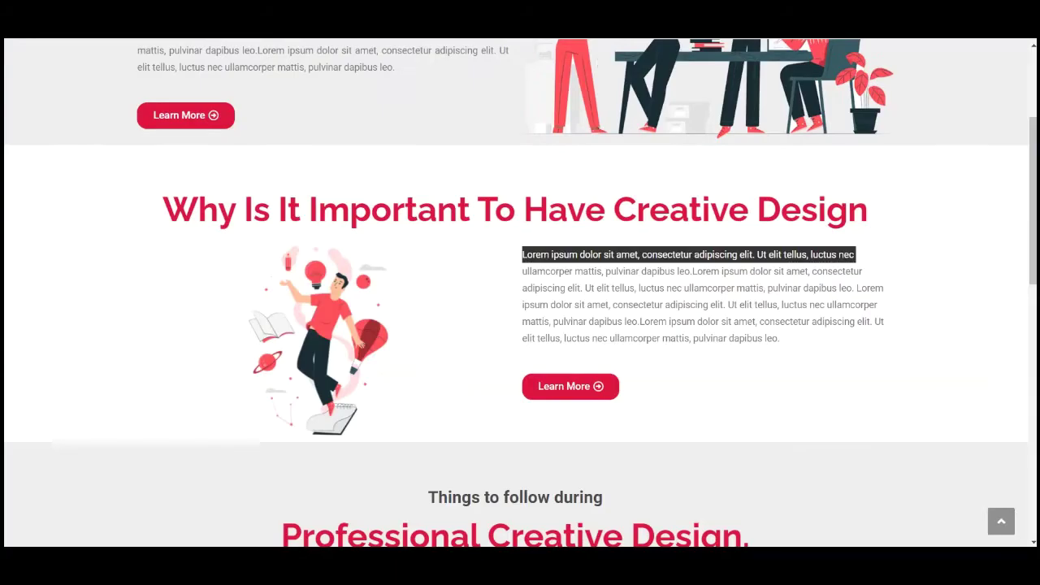
drag(199, 211, 237, 211)
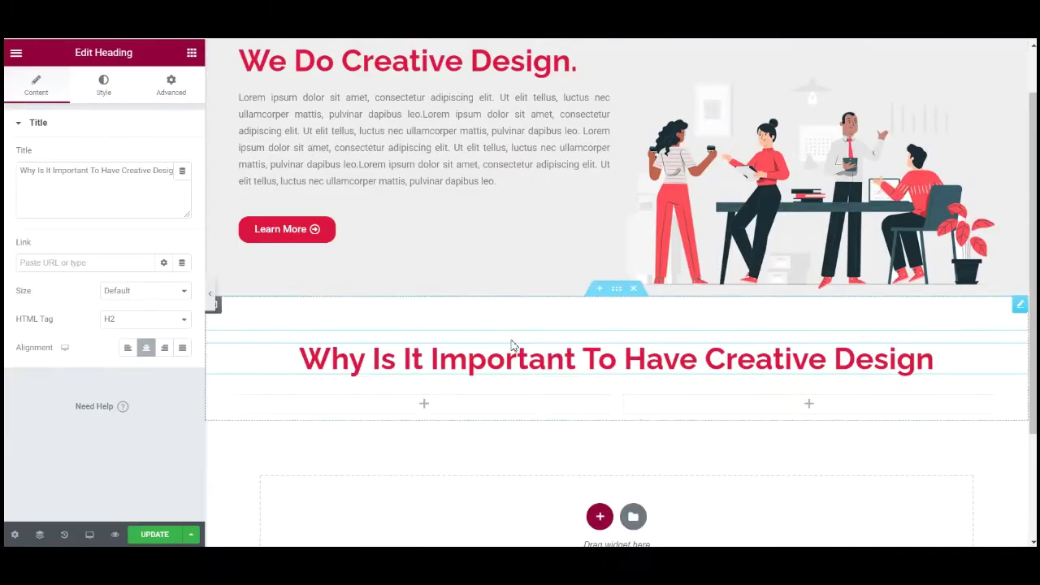
Step: Copy the lorem ipsum Text Editor widget from the first section into the right column of the new Inner Section
scroll(572, 360, down, 2)
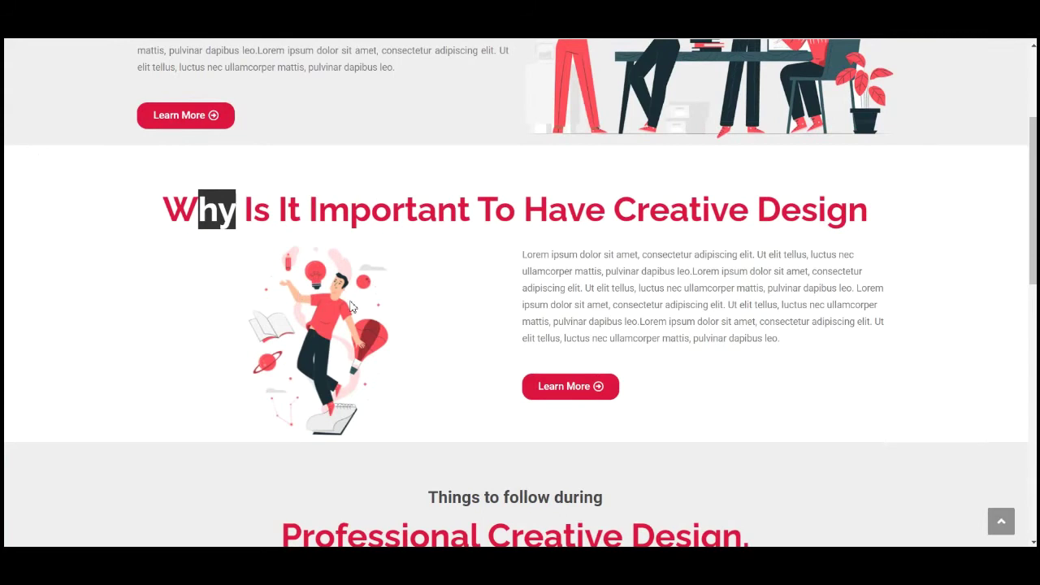
click(638, 269)
drag(597, 262, 764, 309)
click(522, 255)
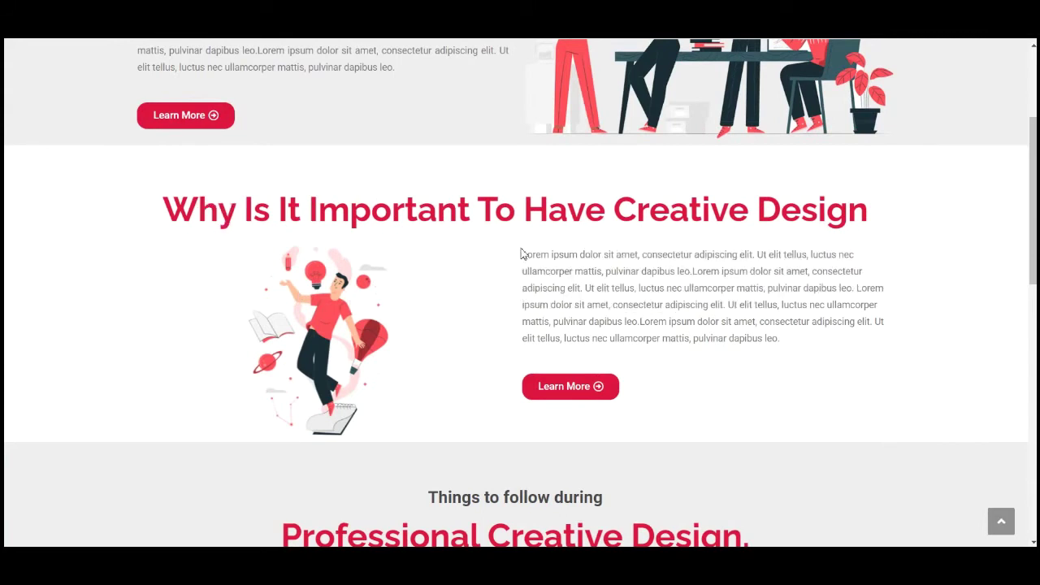
drag(522, 257, 794, 342)
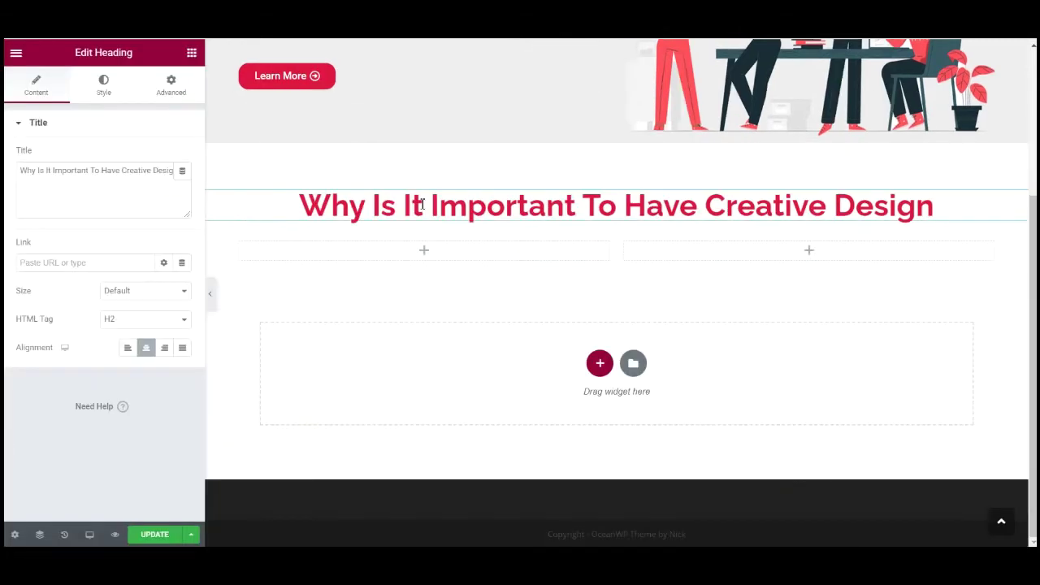
scroll(509, 323, up, 3)
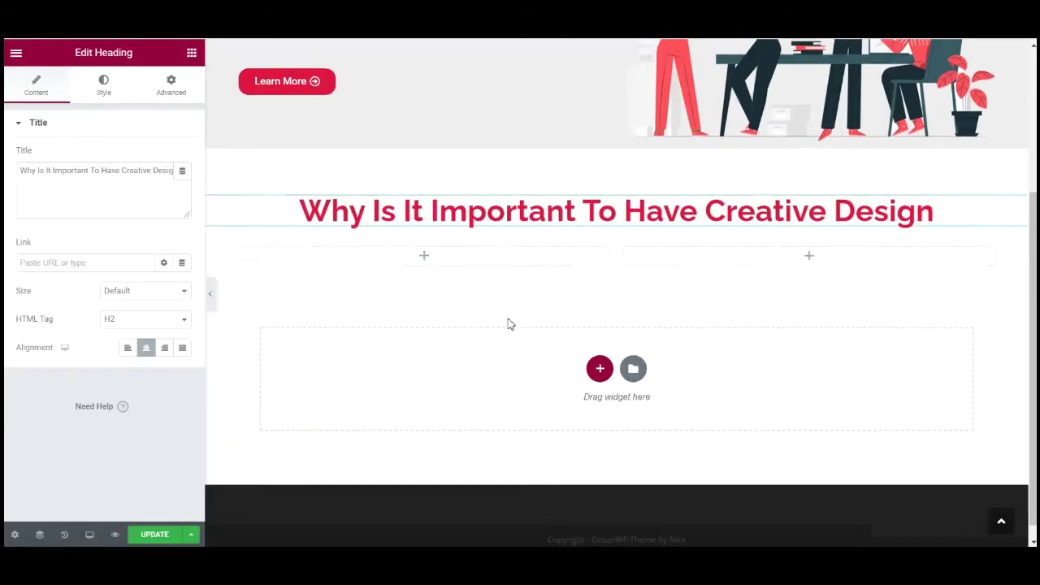
right_click(601, 165)
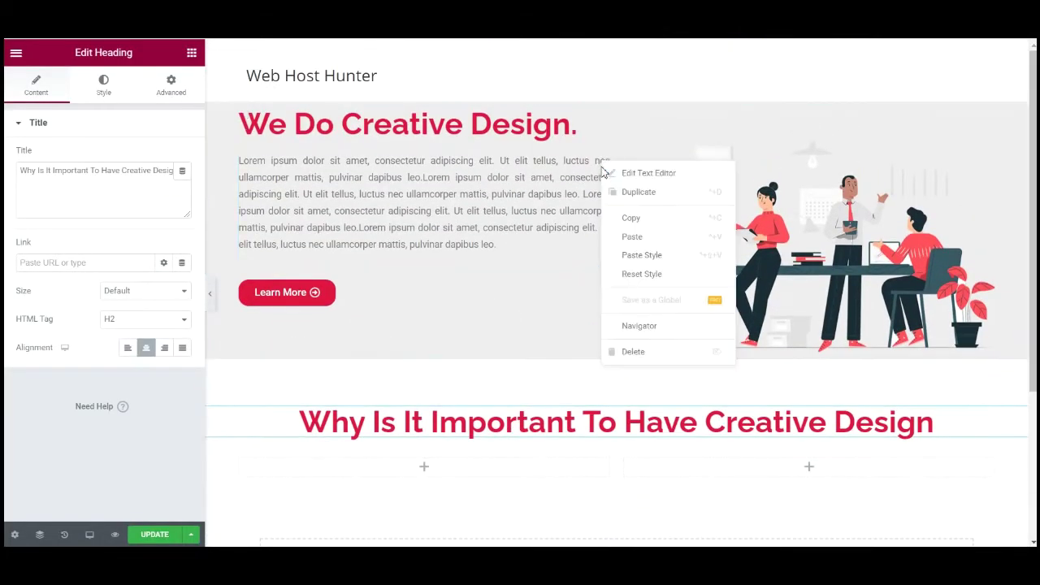
click(624, 221)
scroll(799, 358, down, 3)
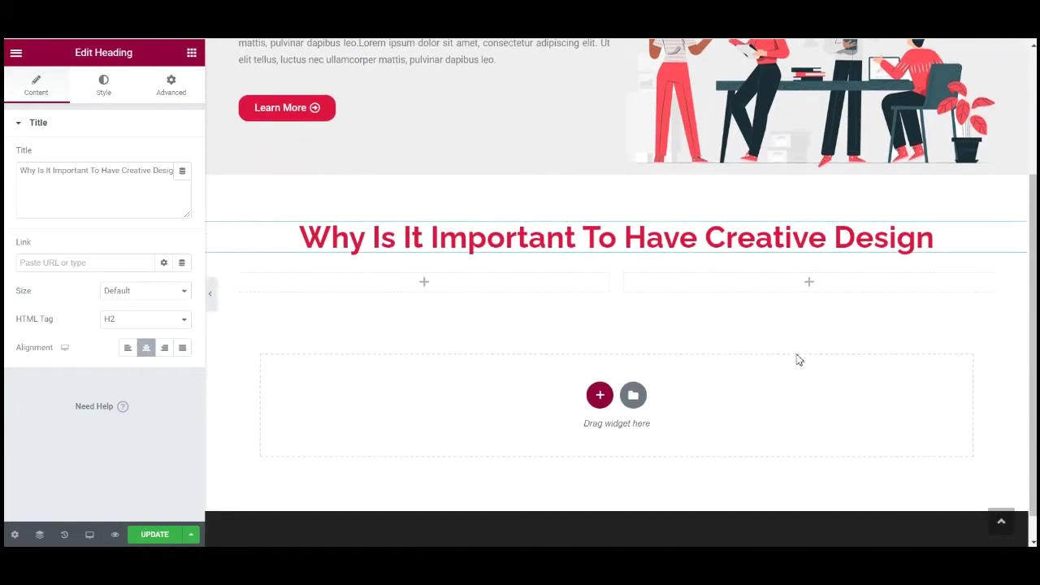
right_click(962, 285)
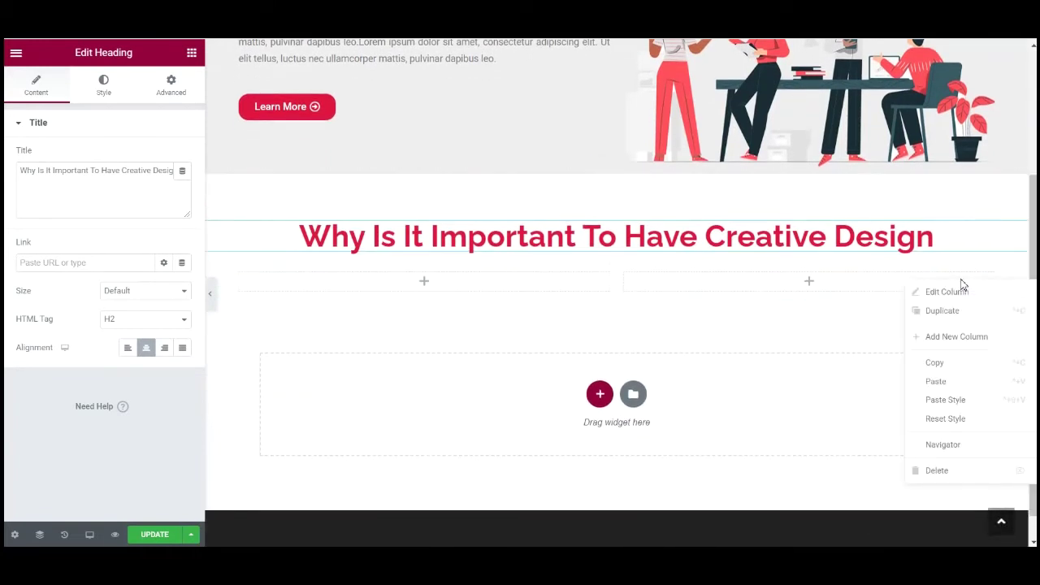
click(940, 383)
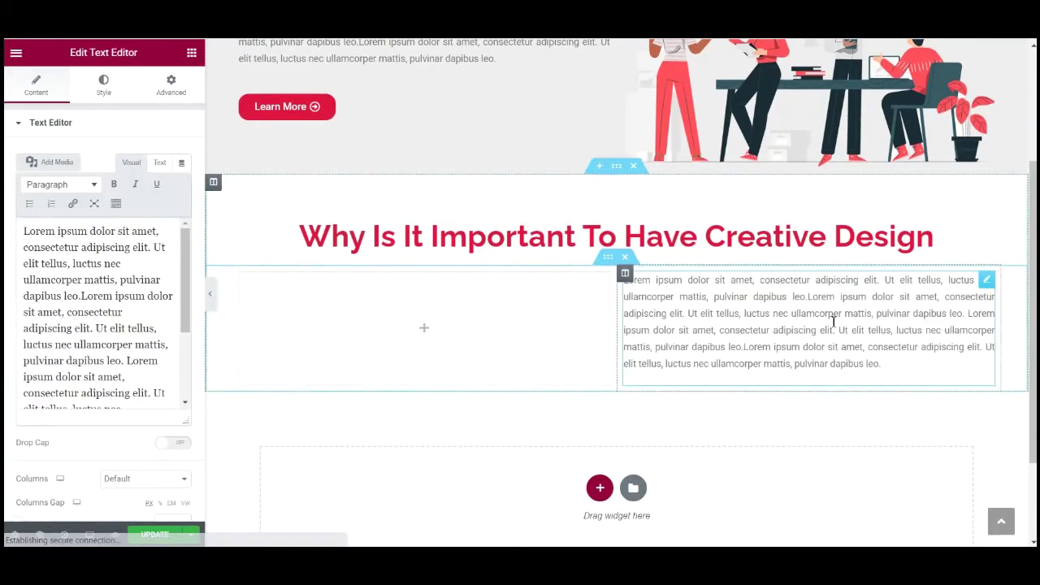
Step: Copy the first section's Learn More button and paste it below the paragraph in the Inner Section's right column
scroll(402, 214, up, 2)
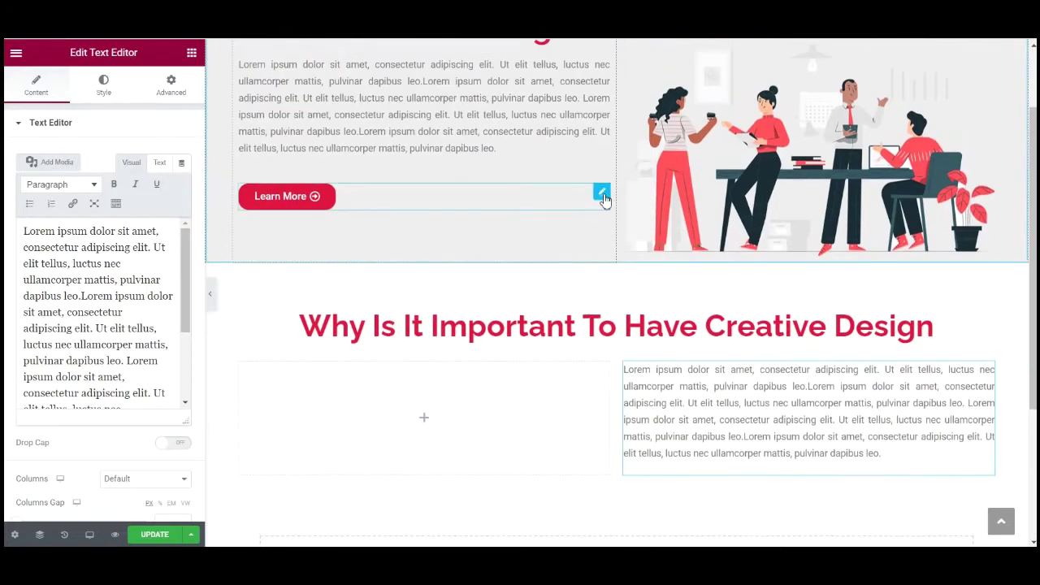
right_click(602, 192)
click(630, 244)
scroll(793, 408, down, 3)
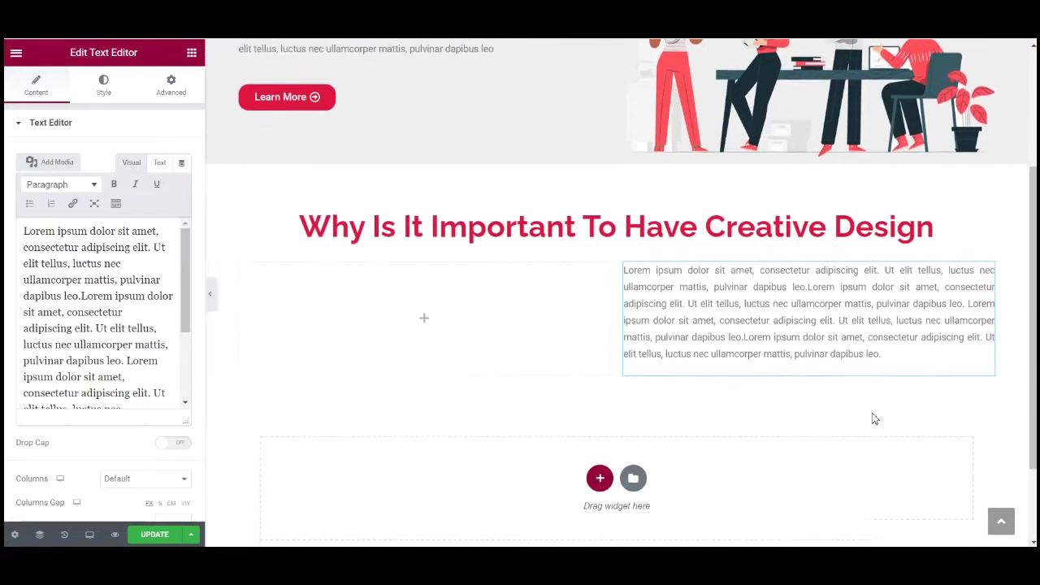
right_click(982, 301)
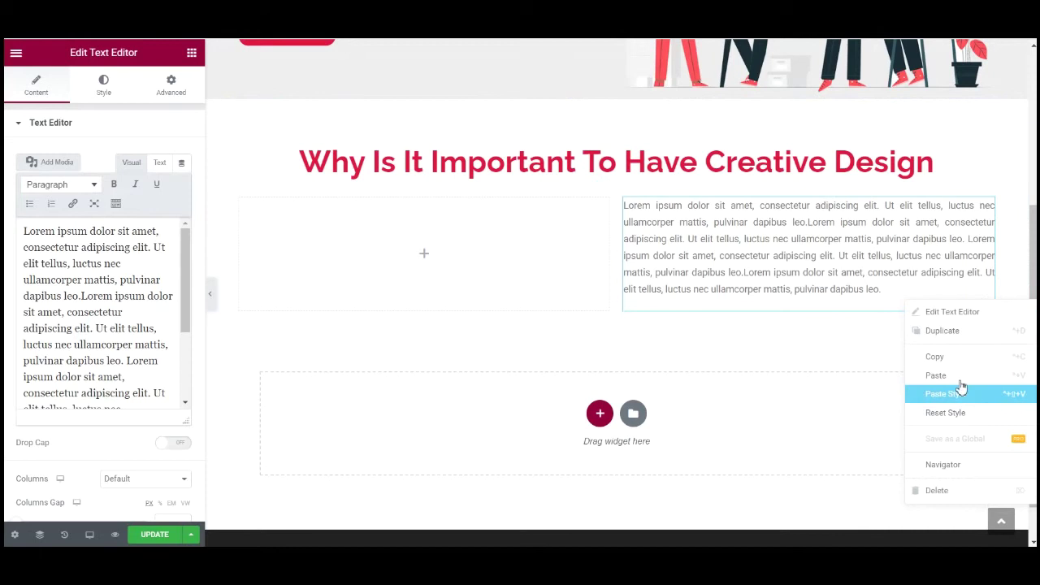
click(960, 377)
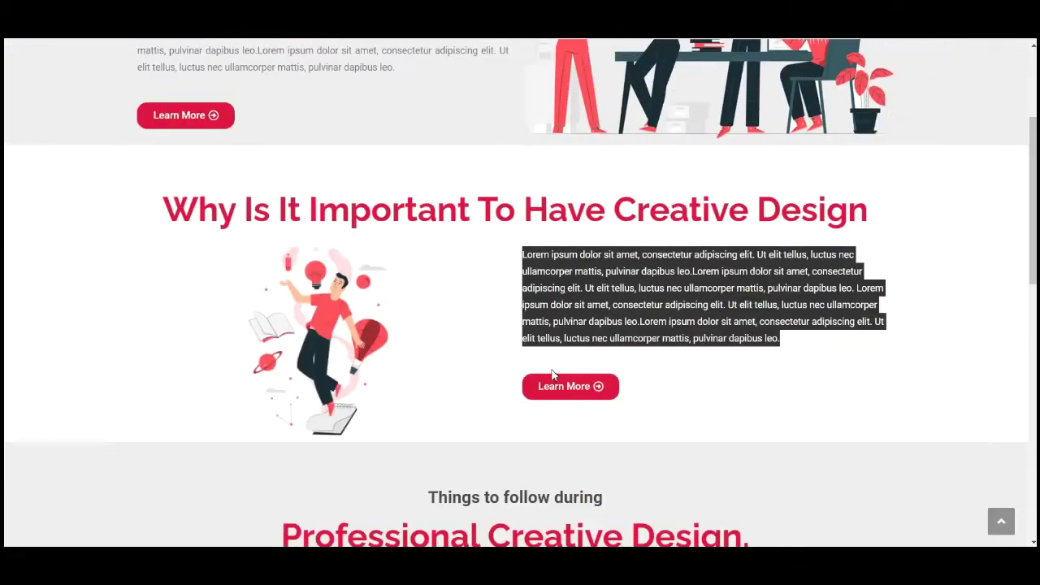
click(668, 381)
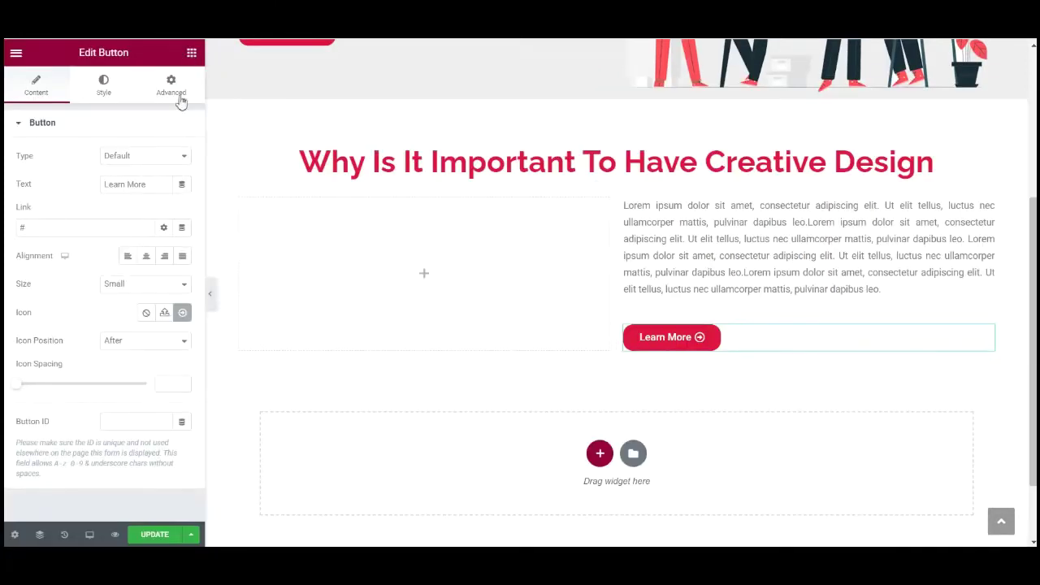
Step: Add an Image widget to the Inner Section's left column, then upload and insert the bg1 image
click(192, 54)
drag(55, 244, 425, 284)
click(85, 235)
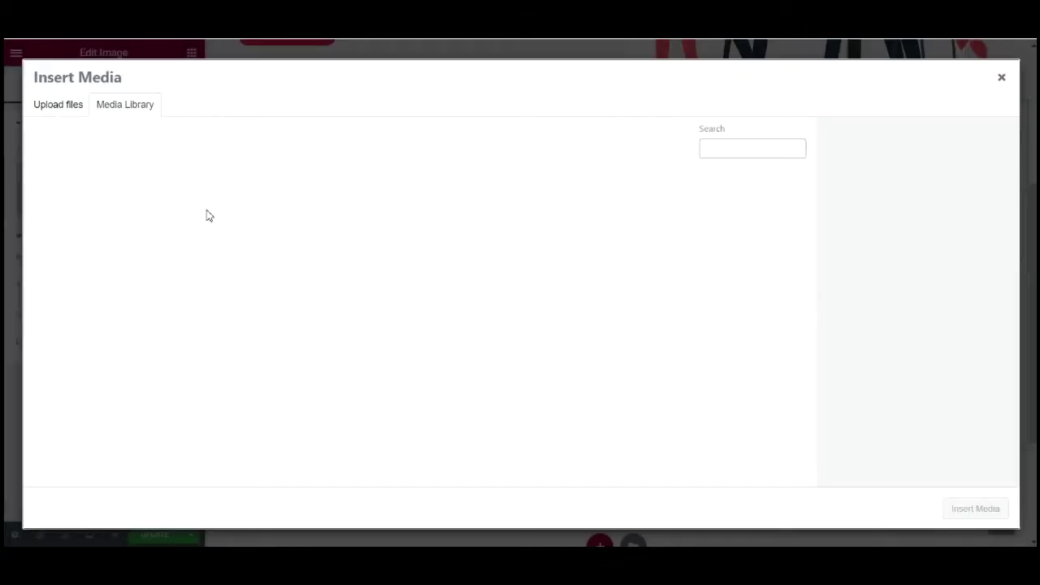
click(44, 111)
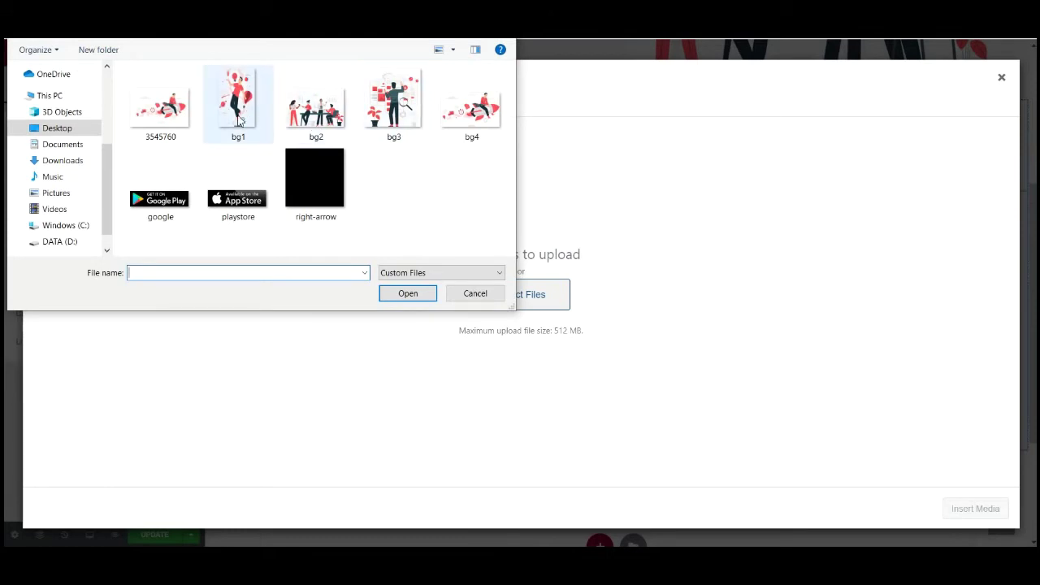
click(240, 99)
click(407, 293)
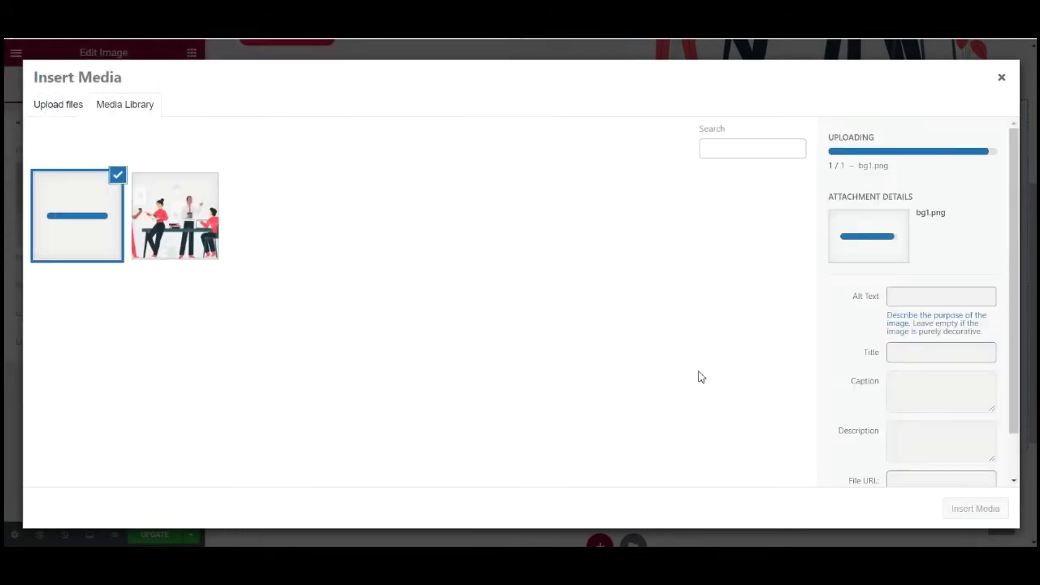
click(975, 508)
scroll(600, 420, down, 2)
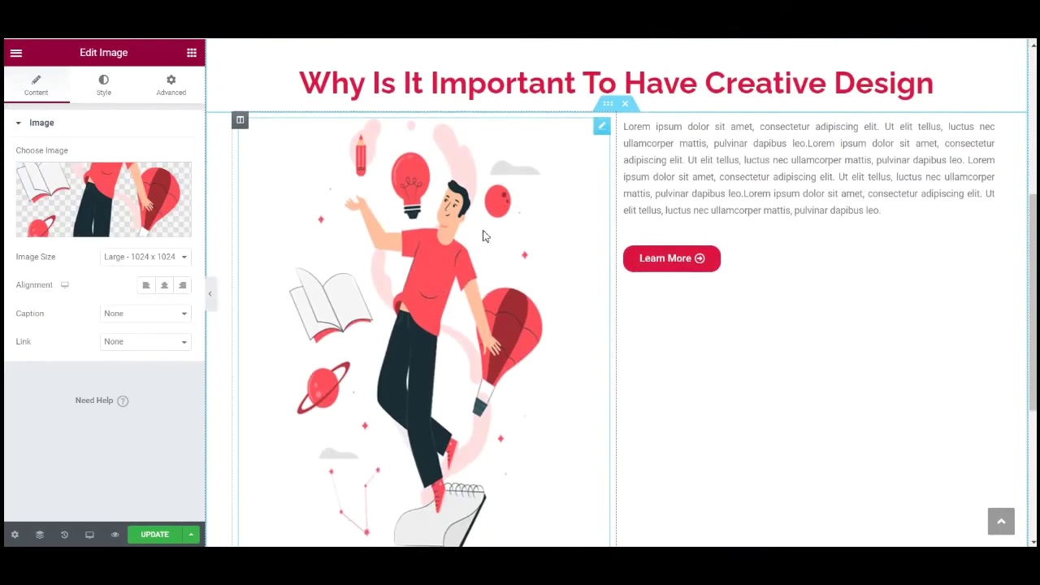
Step: Centre the bg1 image, set its width to 28% and height to 238 px, then update and check the published page
scroll(586, 171, down, 1)
scroll(586, 104, up, 2)
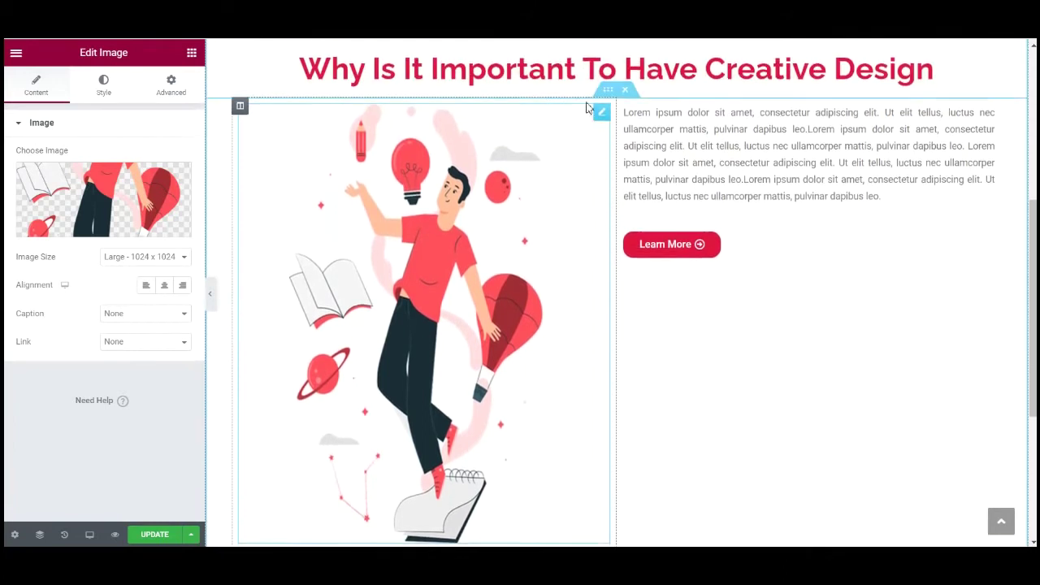
click(602, 134)
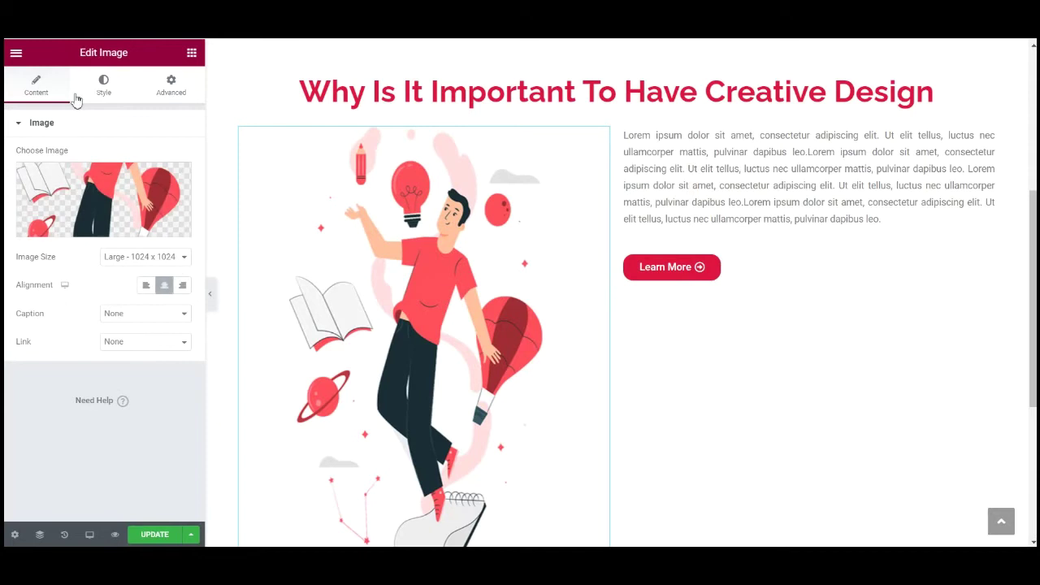
click(102, 88)
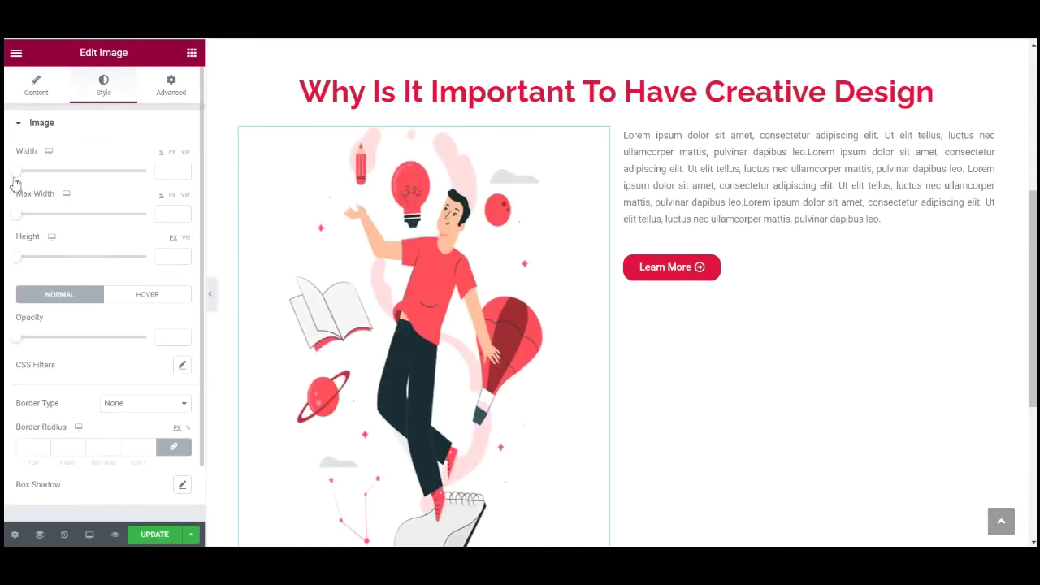
drag(19, 175, 53, 179)
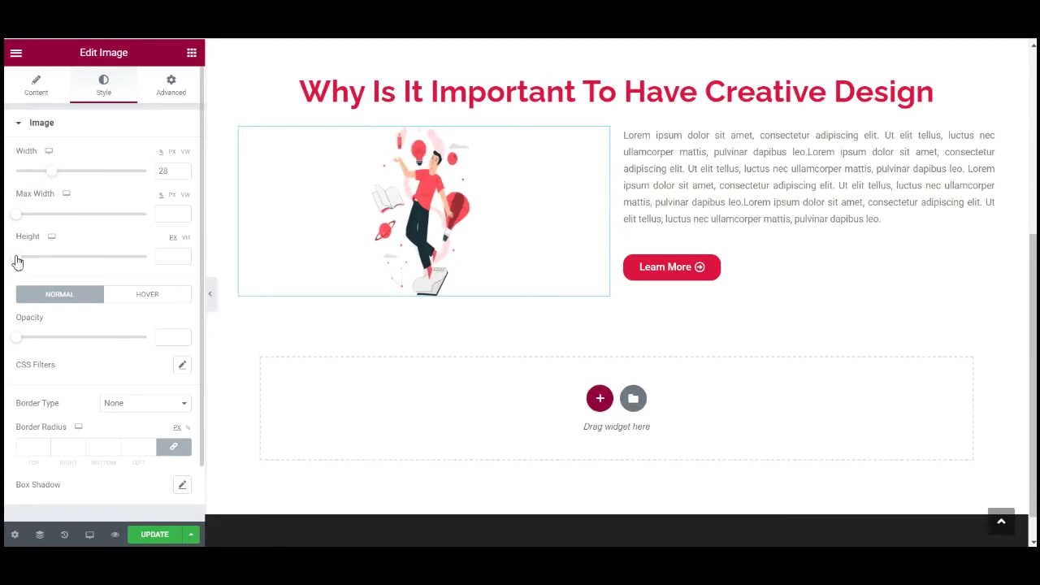
drag(18, 262, 80, 262)
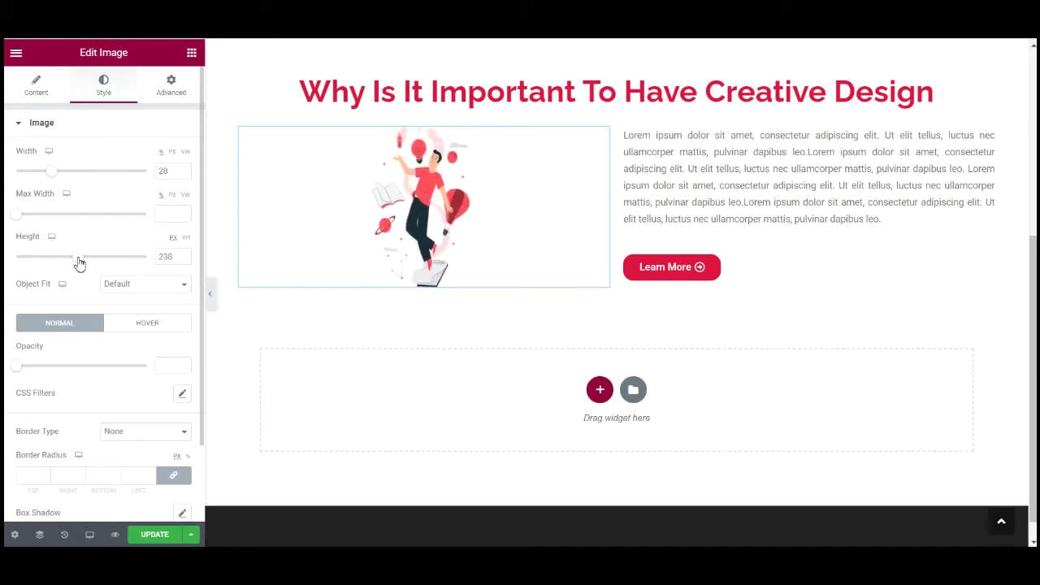
click(156, 536)
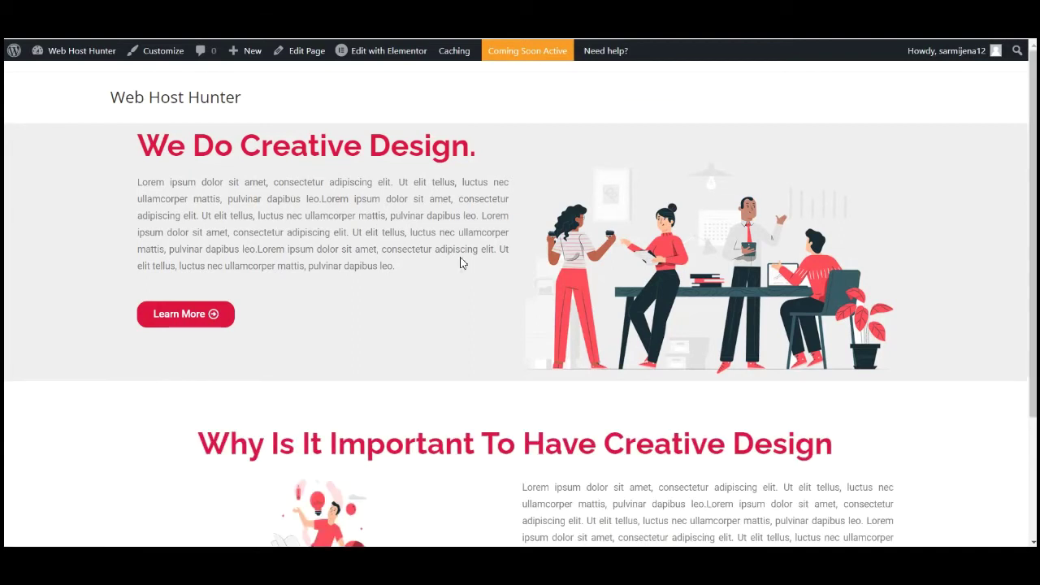
scroll(460, 265, down, 3)
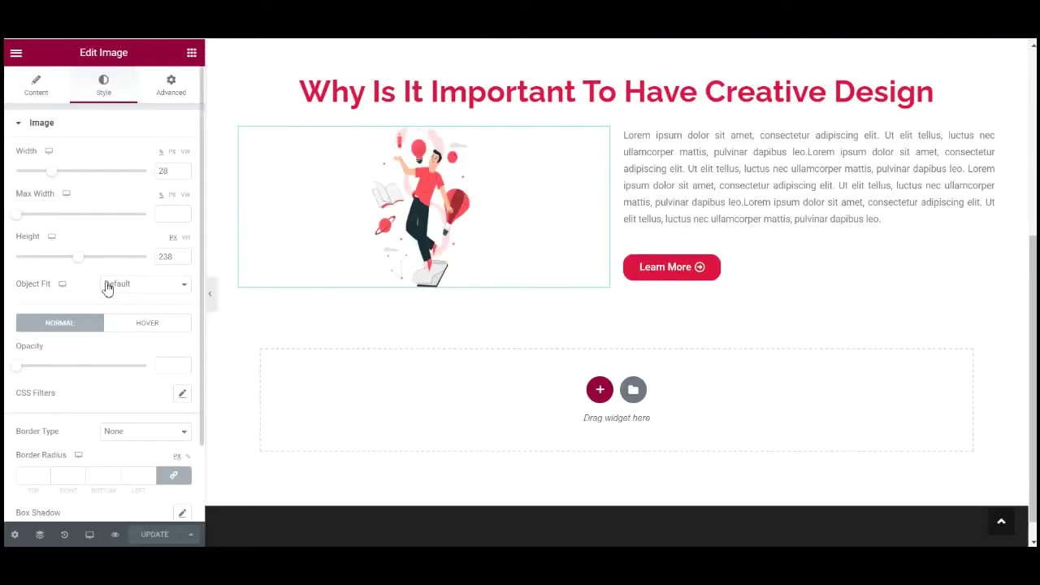
Step: Enlarge the bg1 image to 38% width and 269 px height, then update the page
drag(80, 261, 89, 264)
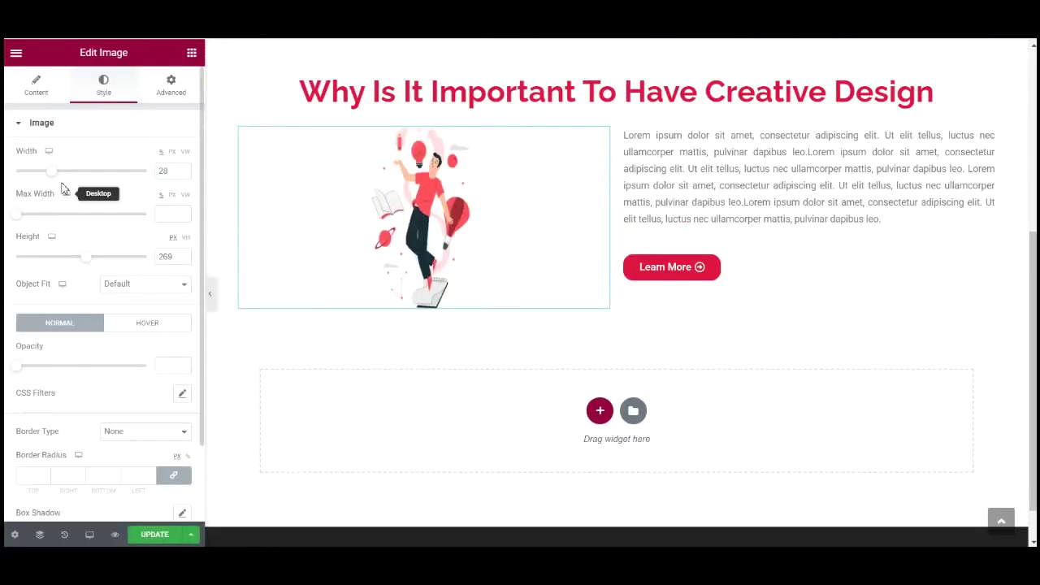
drag(51, 176, 65, 178)
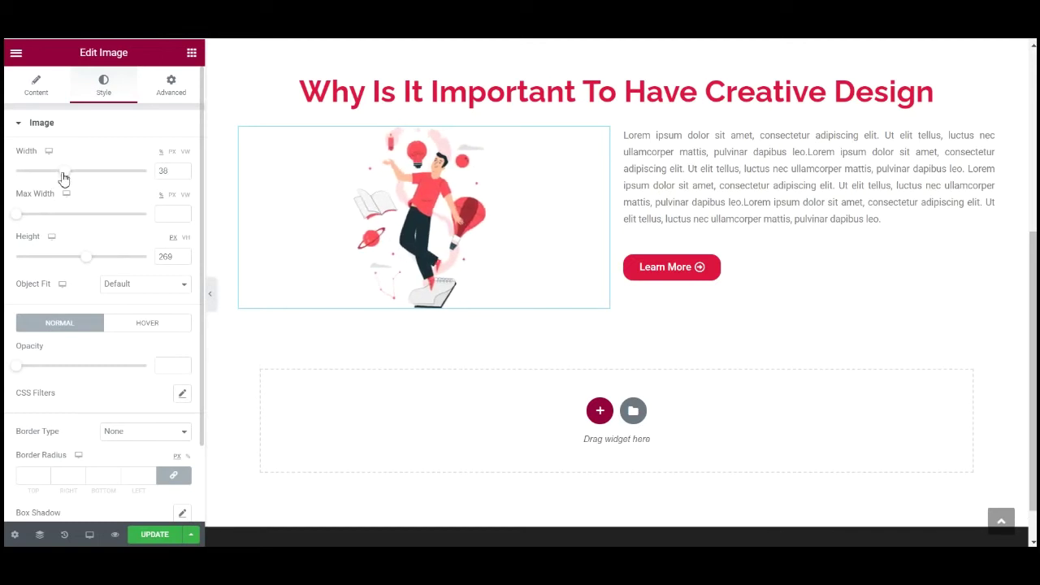
click(161, 530)
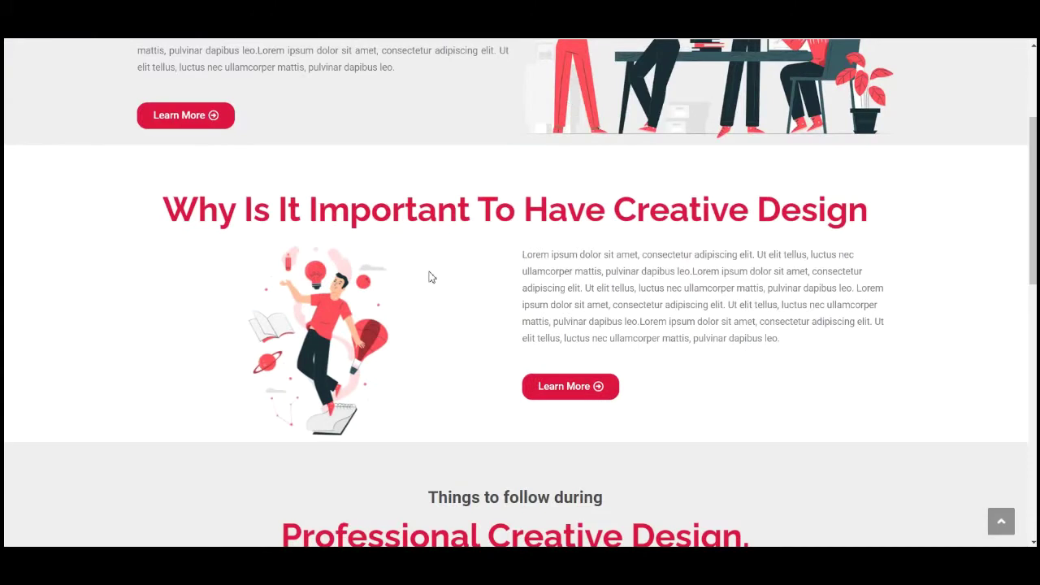
Step: Review the example's third section, then add a single-column section below the image section, stretched to full width with no column gap
scroll(431, 277, up, 3)
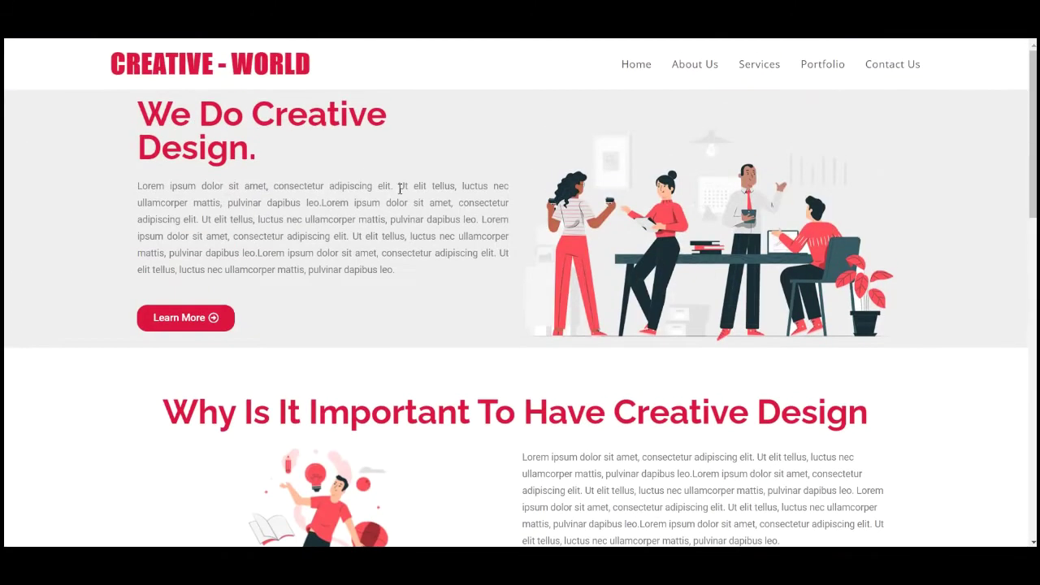
scroll(465, 280, down, 5)
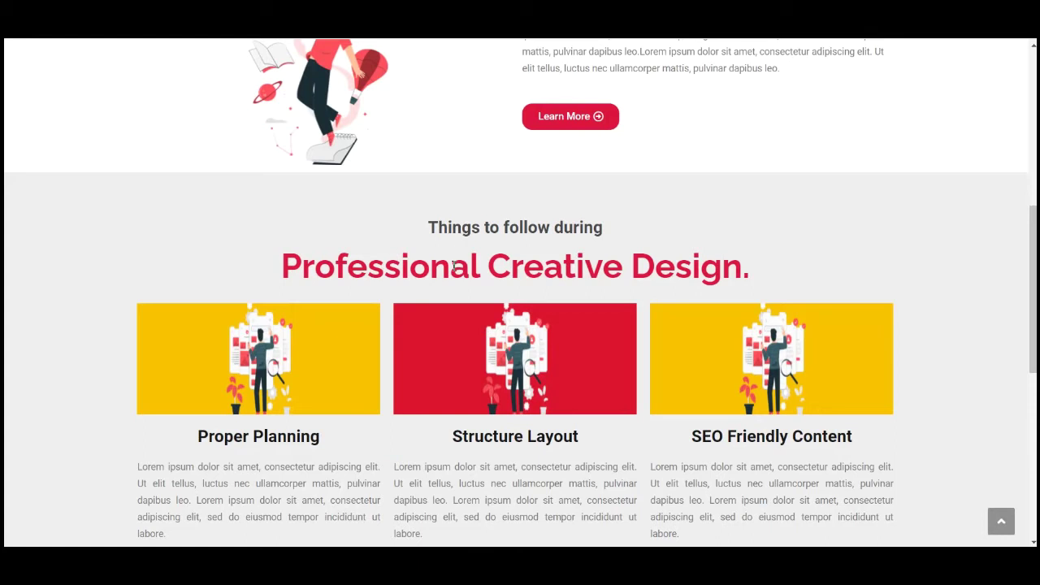
scroll(425, 244, down, 2)
scroll(425, 244, up, 1)
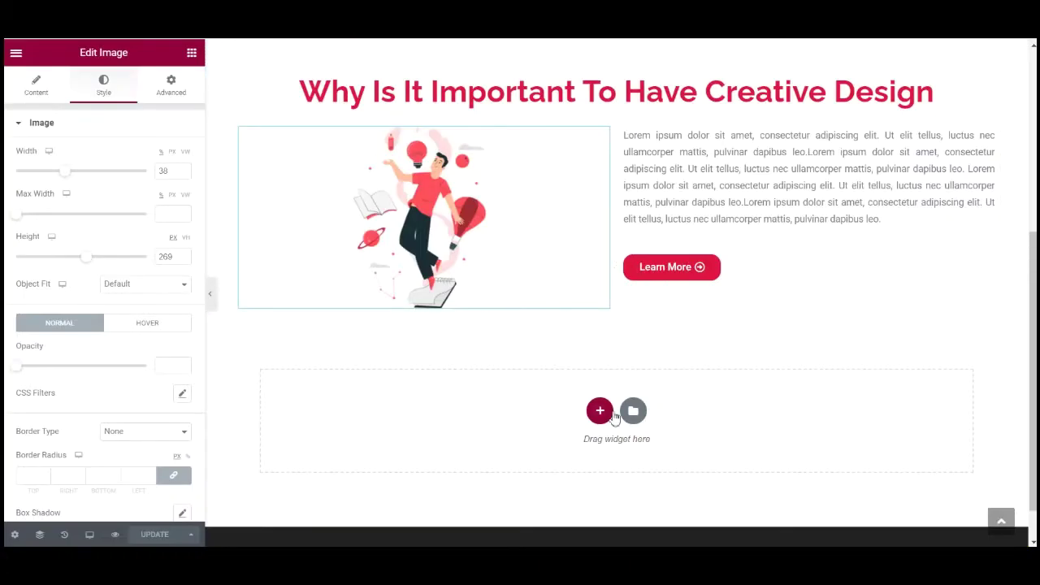
click(601, 411)
click(443, 454)
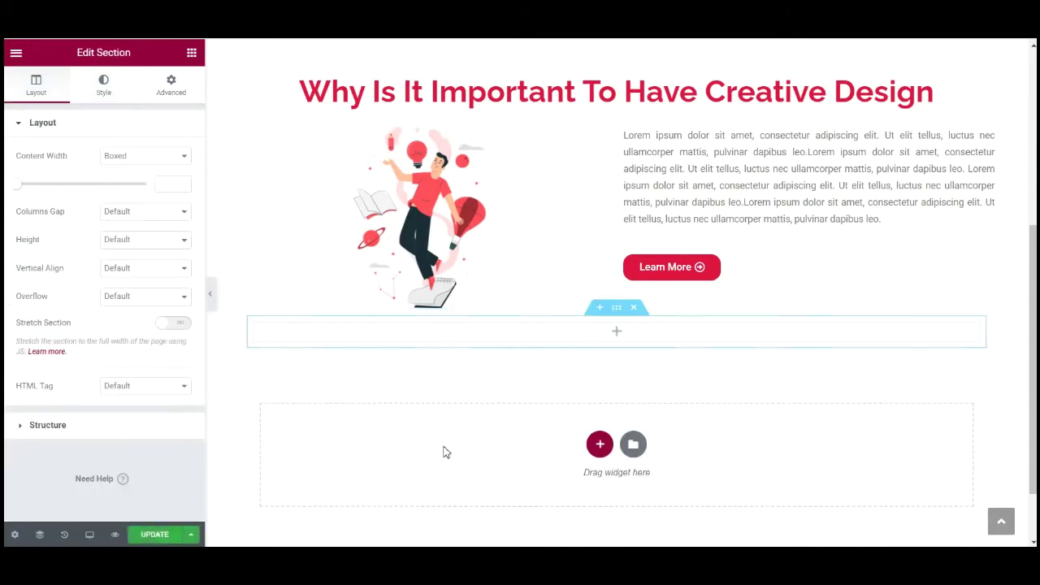
click(165, 157)
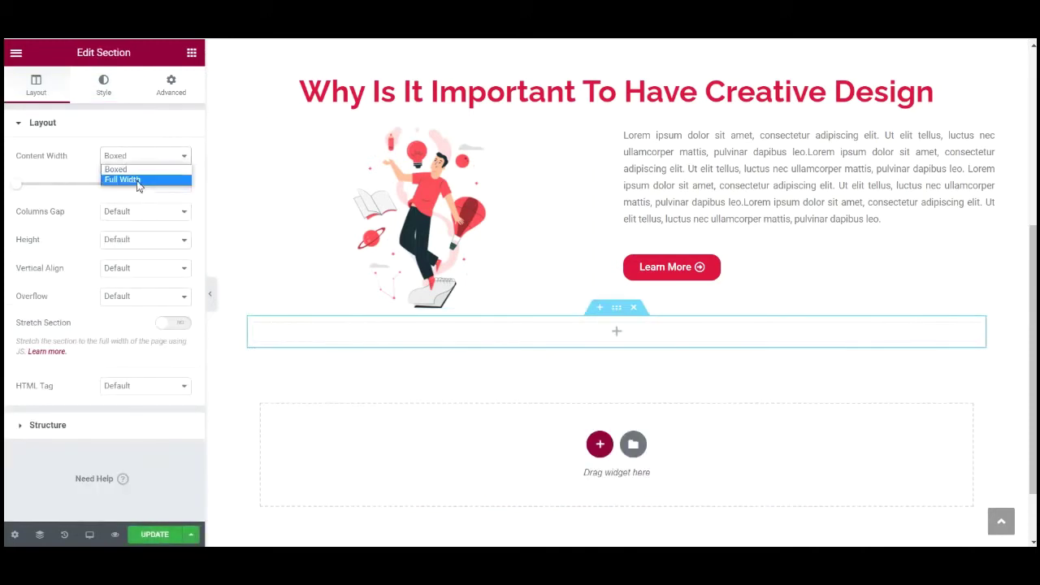
click(139, 183)
click(135, 190)
click(135, 208)
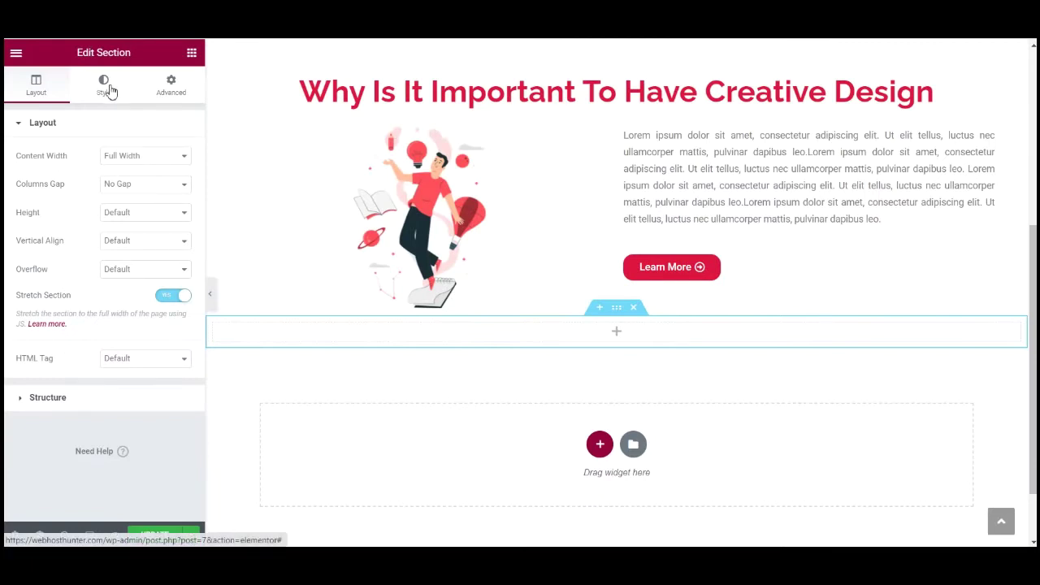
Step: Give the new section a classic #eee background colour and add a Spacer widget inside it
click(111, 90)
click(128, 186)
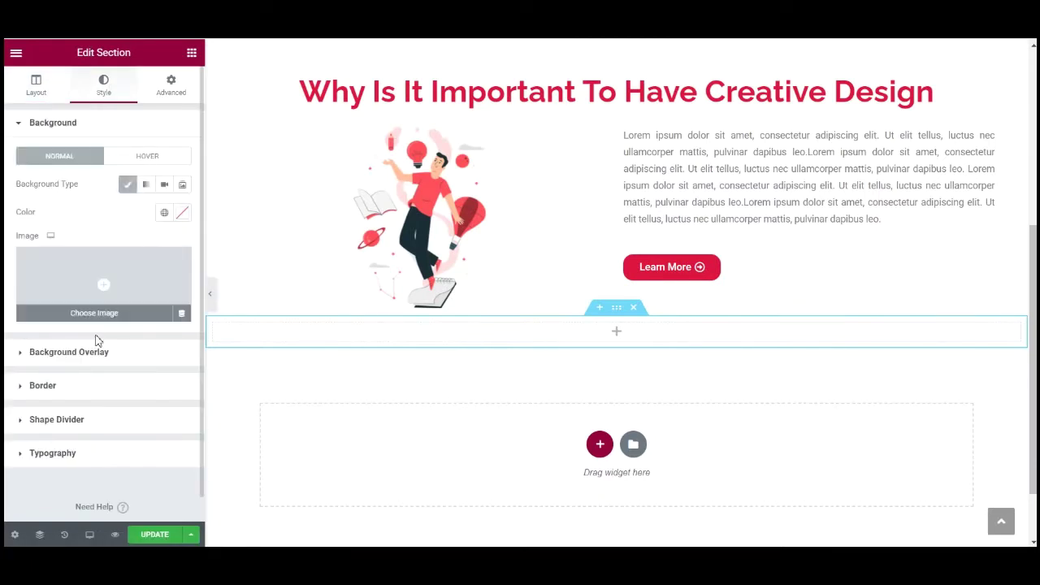
click(181, 215)
click(72, 417)
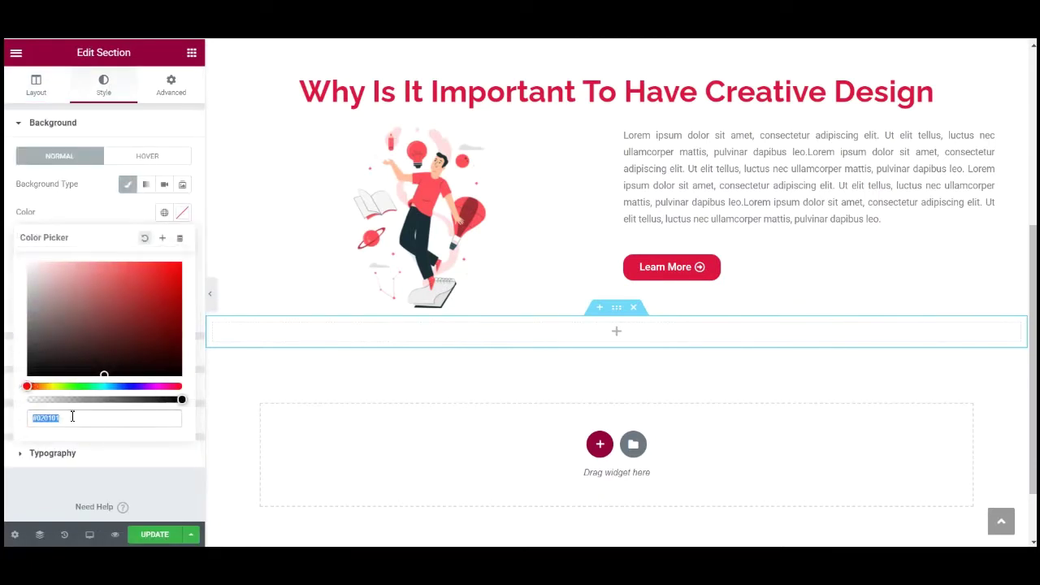
text(#eee)
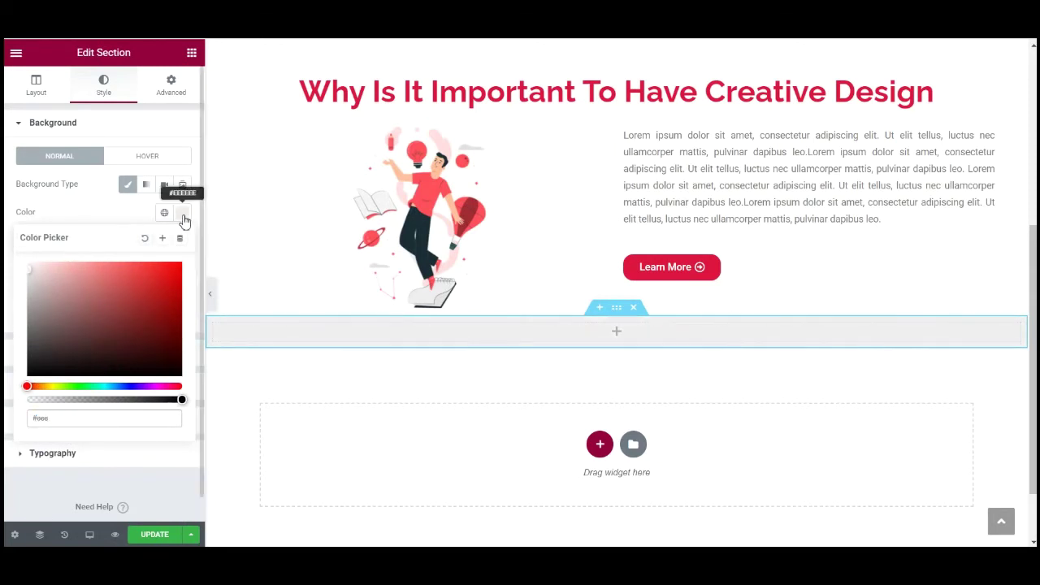
click(182, 213)
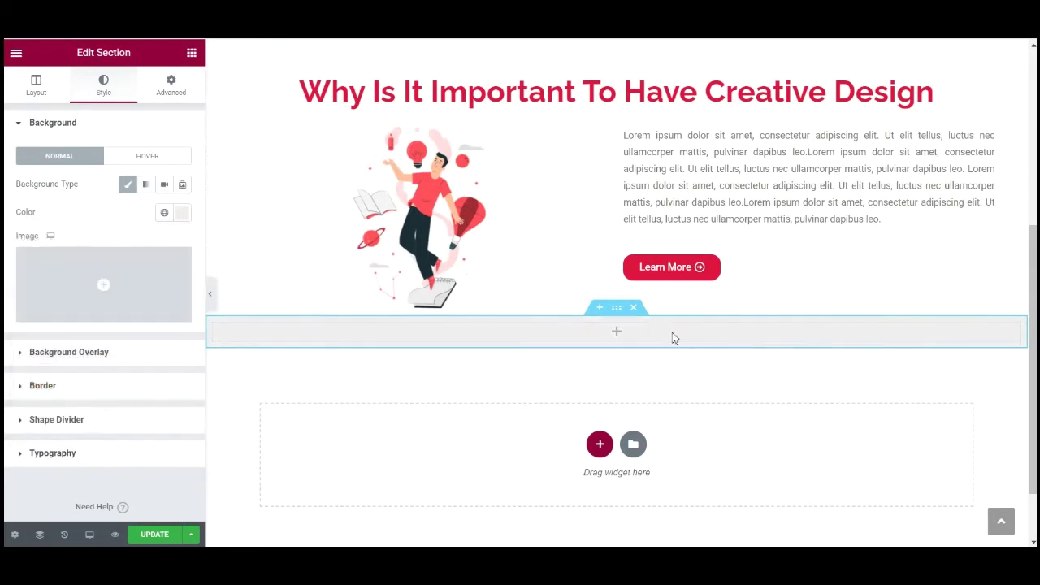
click(192, 53)
drag(152, 370, 621, 333)
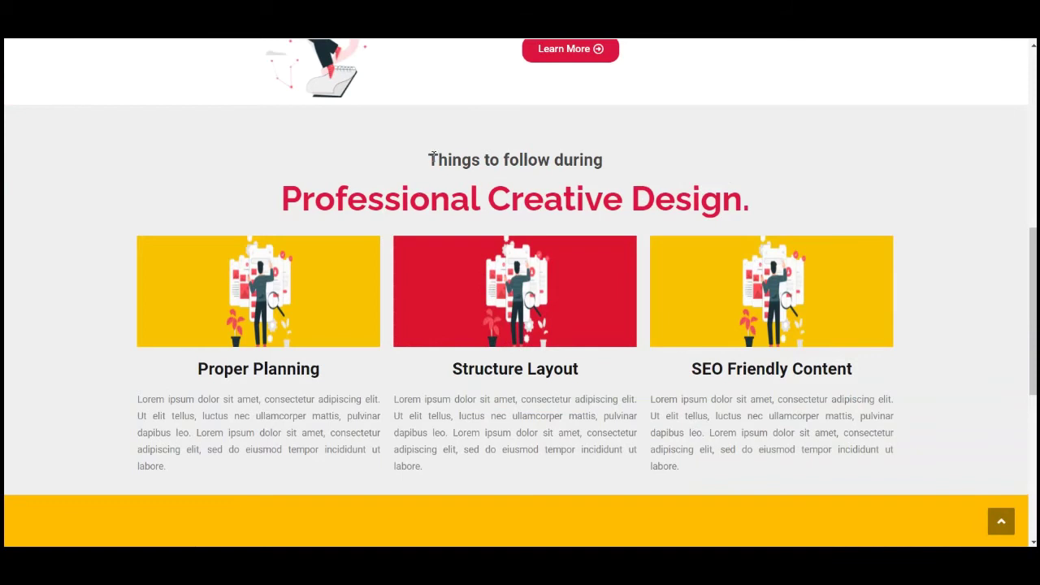
Step: Copy "Things to follow during" from the example page into a new Heading widget below the spacer
drag(429, 159, 609, 163)
key(ctrl+c)
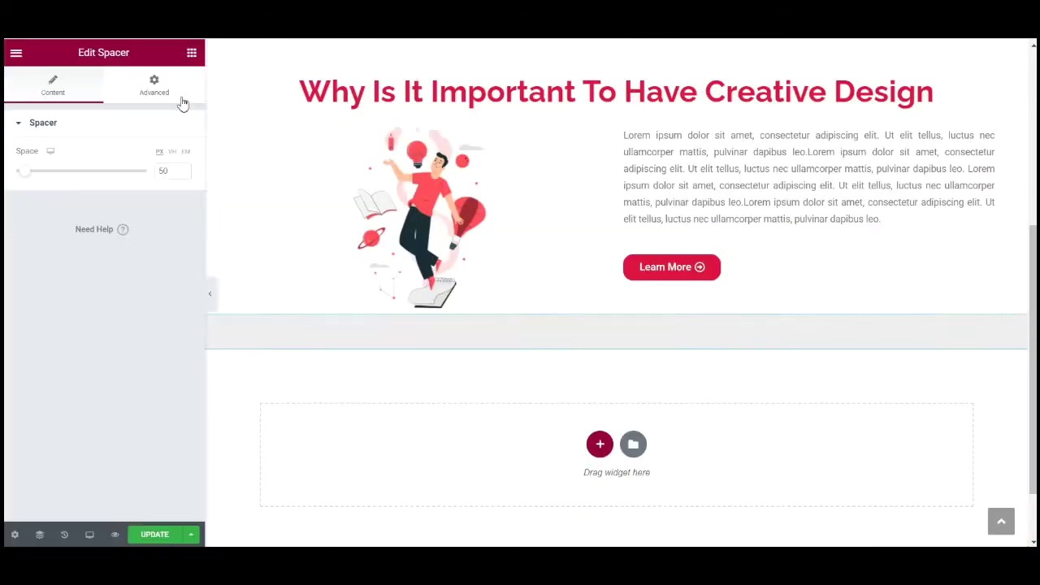
click(192, 54)
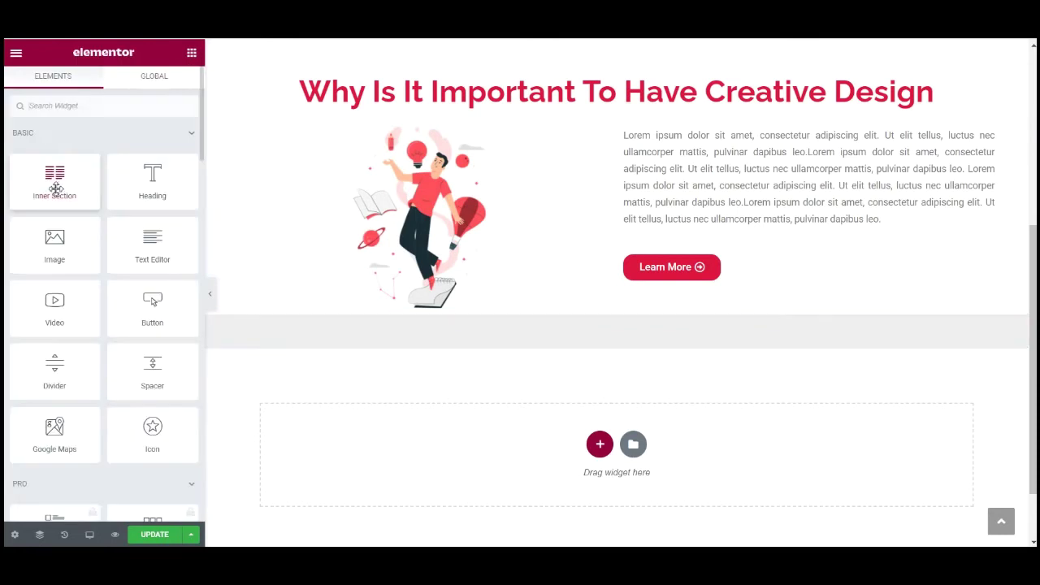
drag(151, 177, 642, 352)
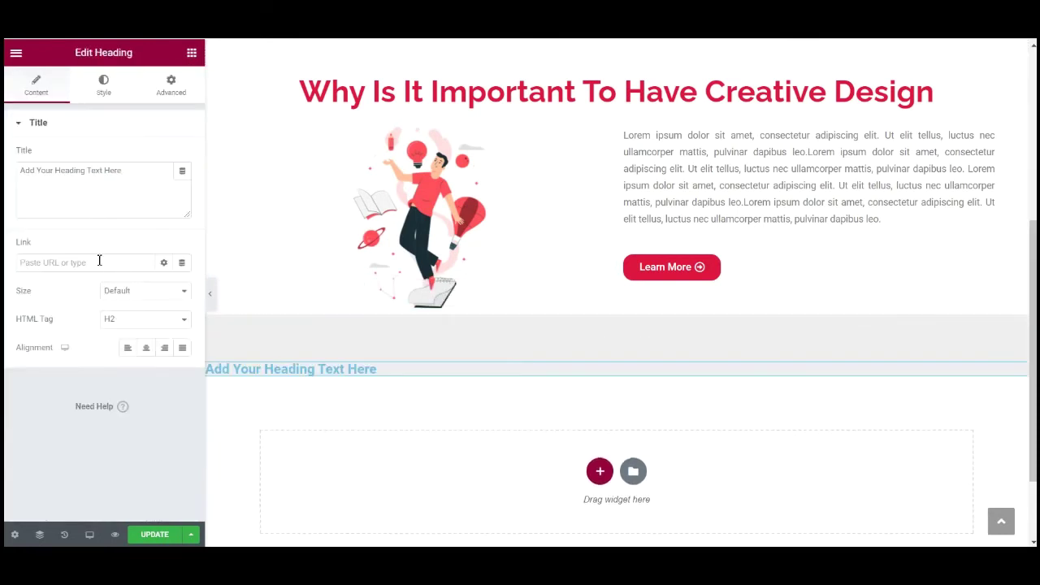
triple_click(147, 172)
key(ctrl+v)
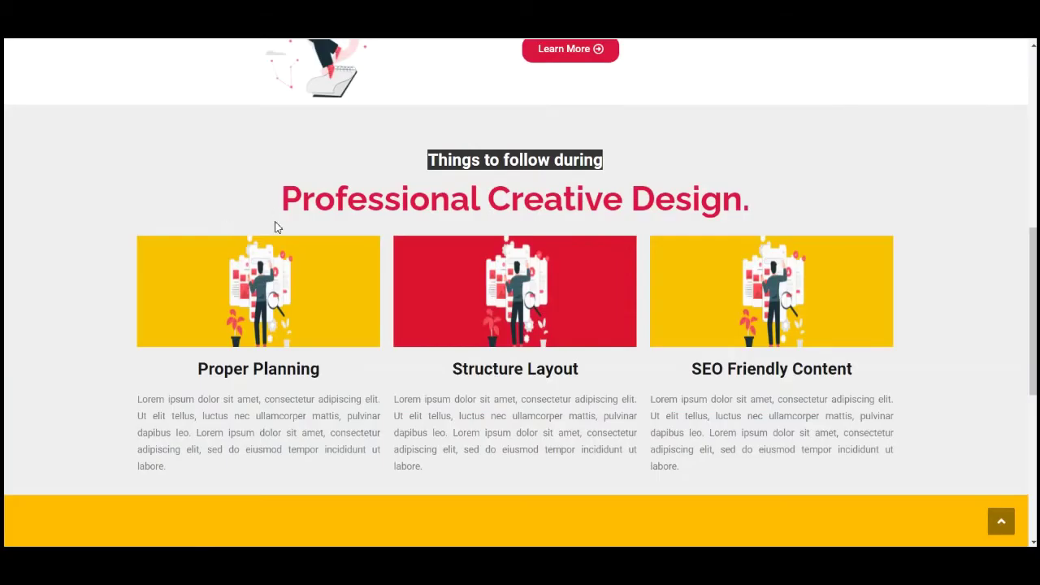
Step: Copy "Professional Creative Design." from the example page into a second Heading widget below the first one
drag(275, 207, 769, 219)
key(ctrl+c)
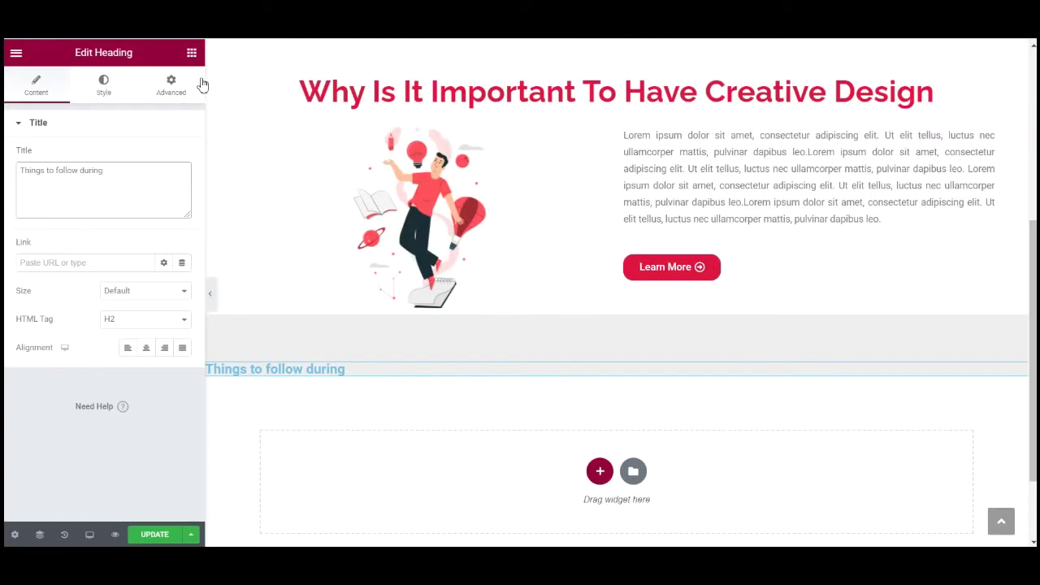
click(192, 52)
drag(154, 191, 344, 371)
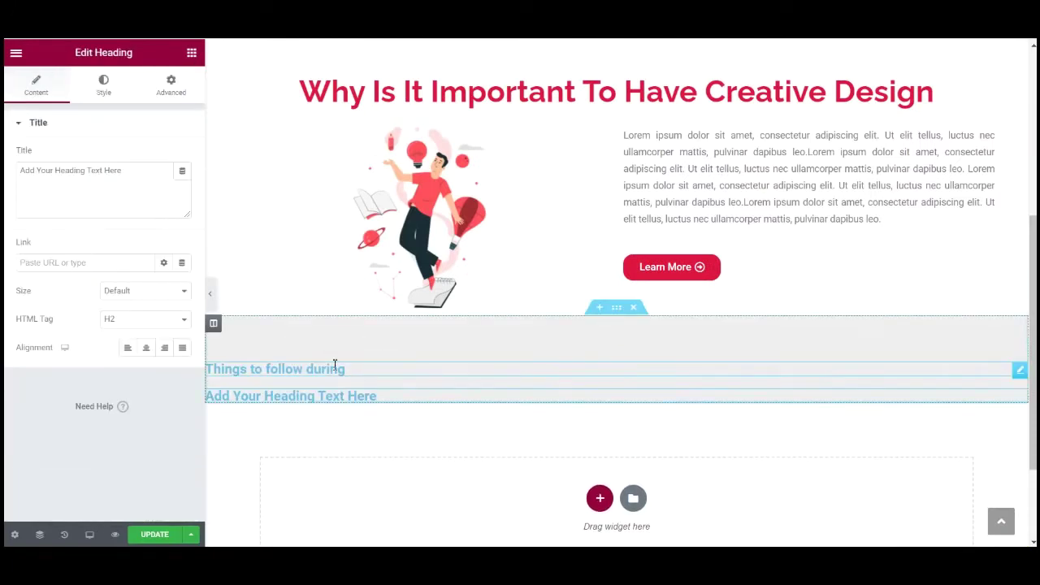
drag(140, 173, 5, 182)
key(ctrl+v)
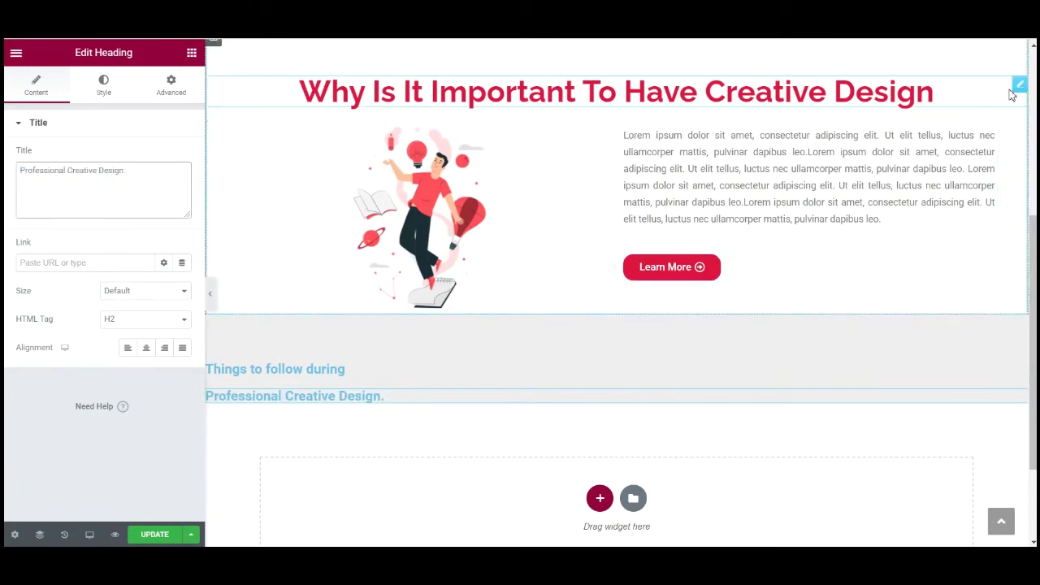
Step: Copy the "Why Is It Important To Have Creative Design" heading and paste its style onto the "Professional Creative Design." heading
right_click(1020, 87)
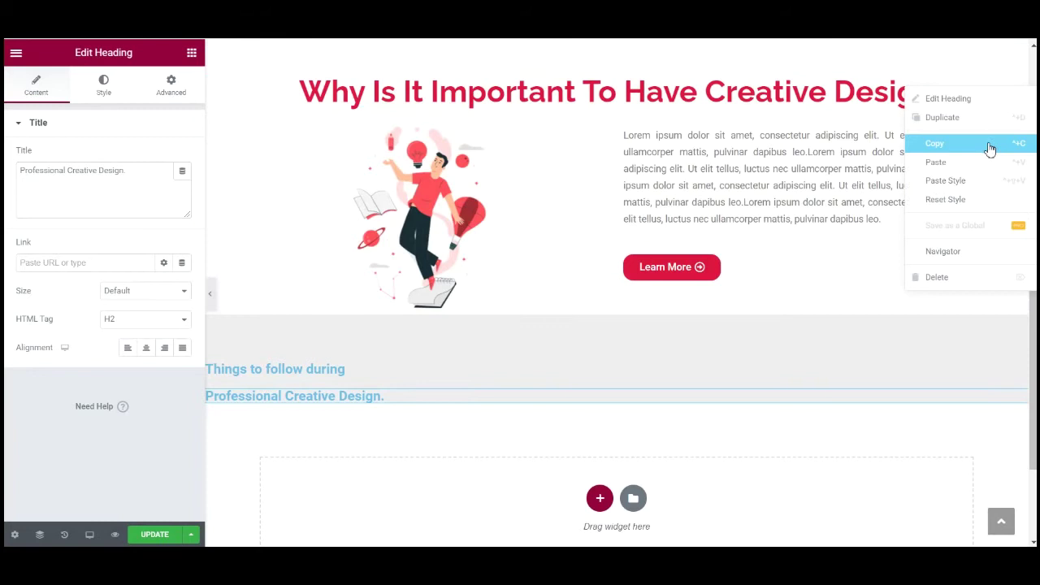
click(985, 153)
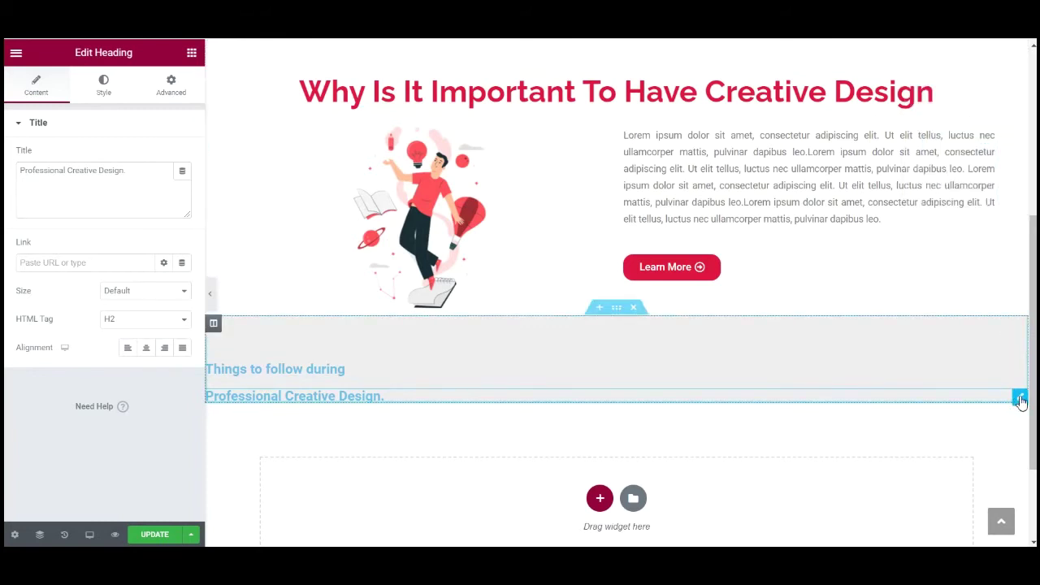
right_click(1020, 400)
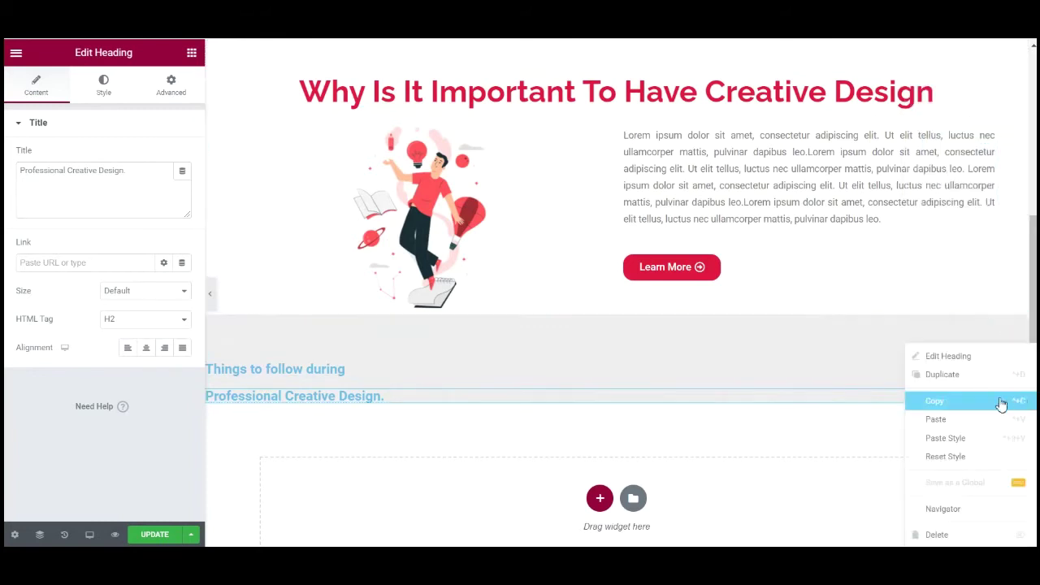
click(945, 438)
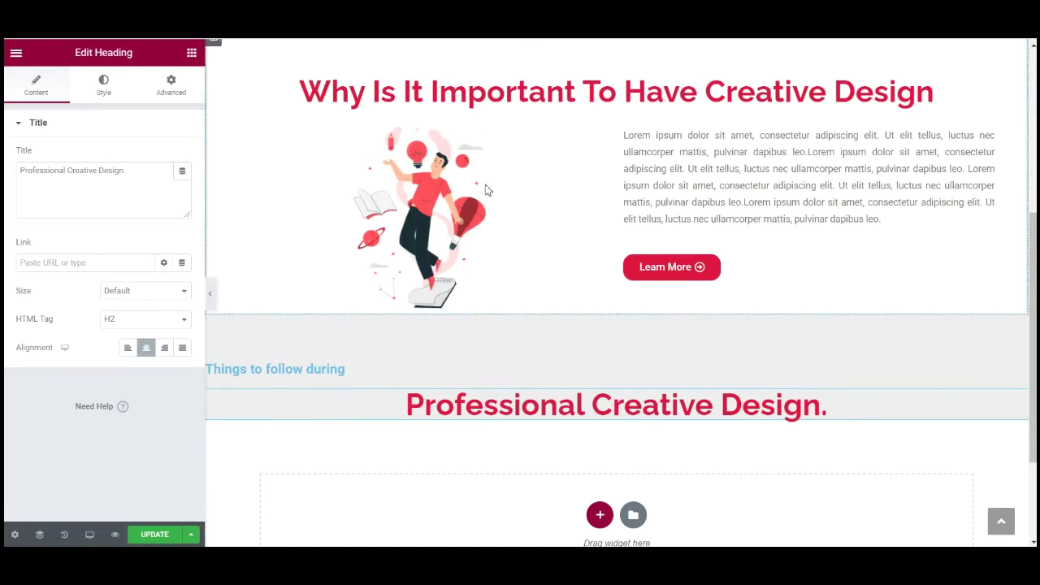
Step: Centre the "Things to follow during" heading and change its text colour to near-black
click(1020, 372)
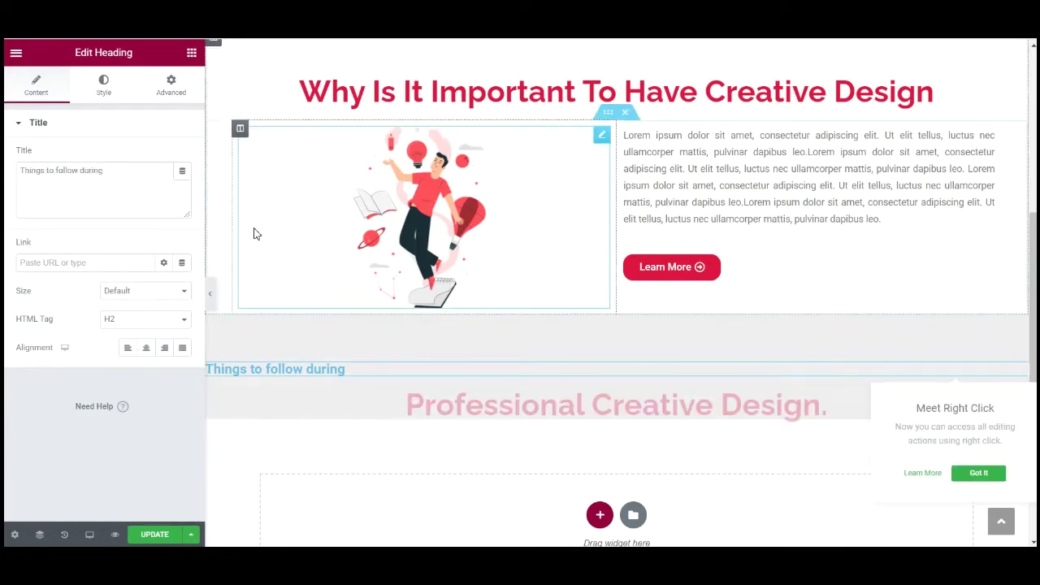
click(146, 348)
click(119, 94)
click(182, 156)
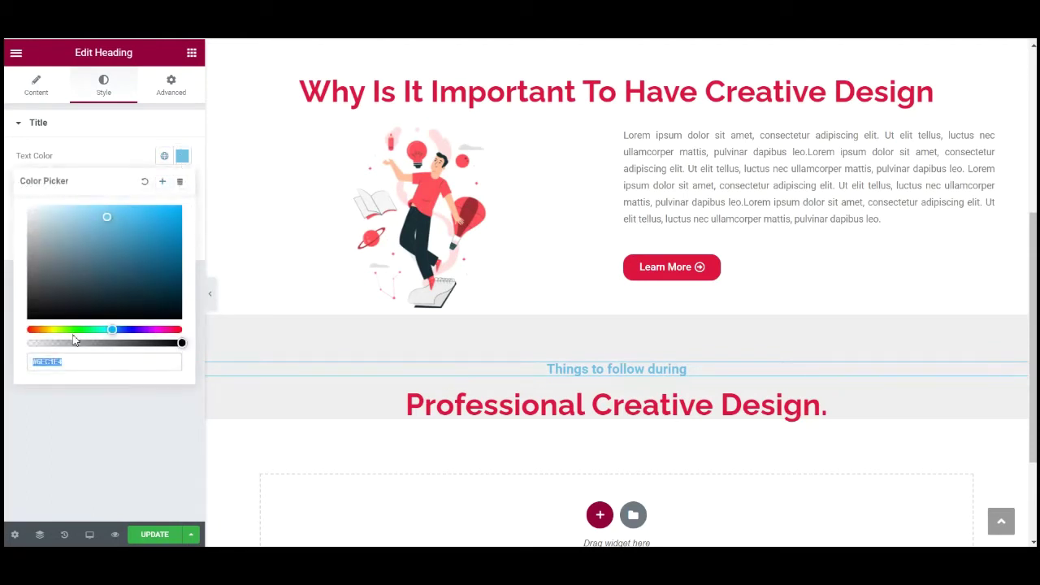
drag(111, 218, 35, 302)
click(114, 150)
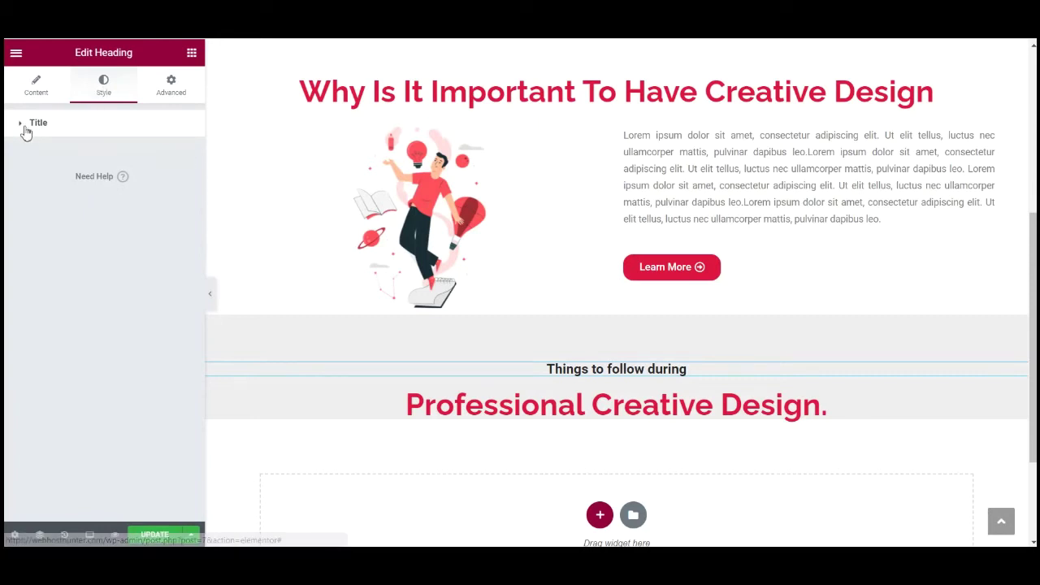
Step: Set the "Things to follow during" heading's font size to 25 px, comparing it with the example page
click(26, 124)
click(183, 187)
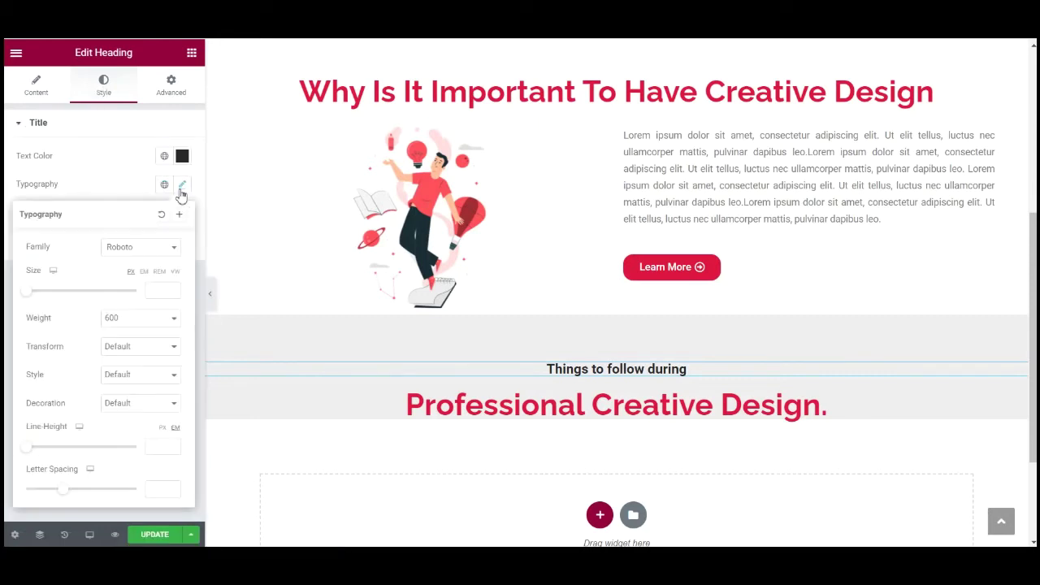
click(160, 290)
text(18)
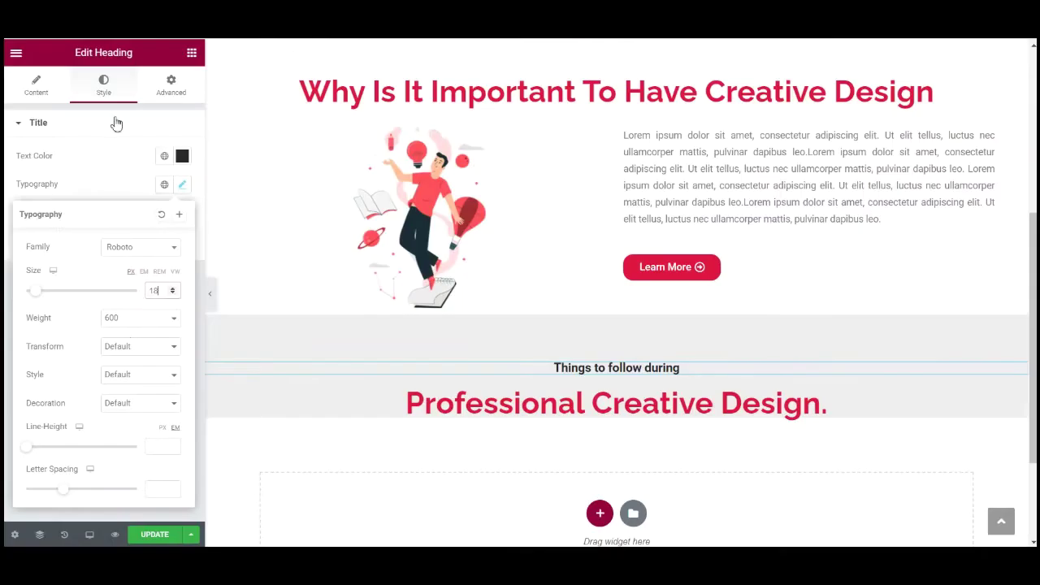
drag(37, 297, 43, 298)
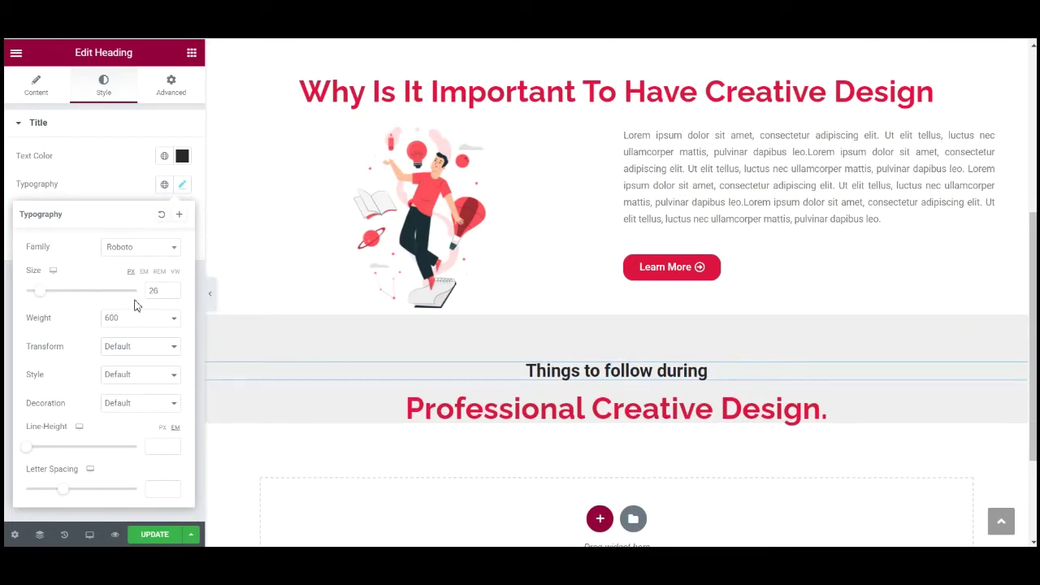
click(172, 294)
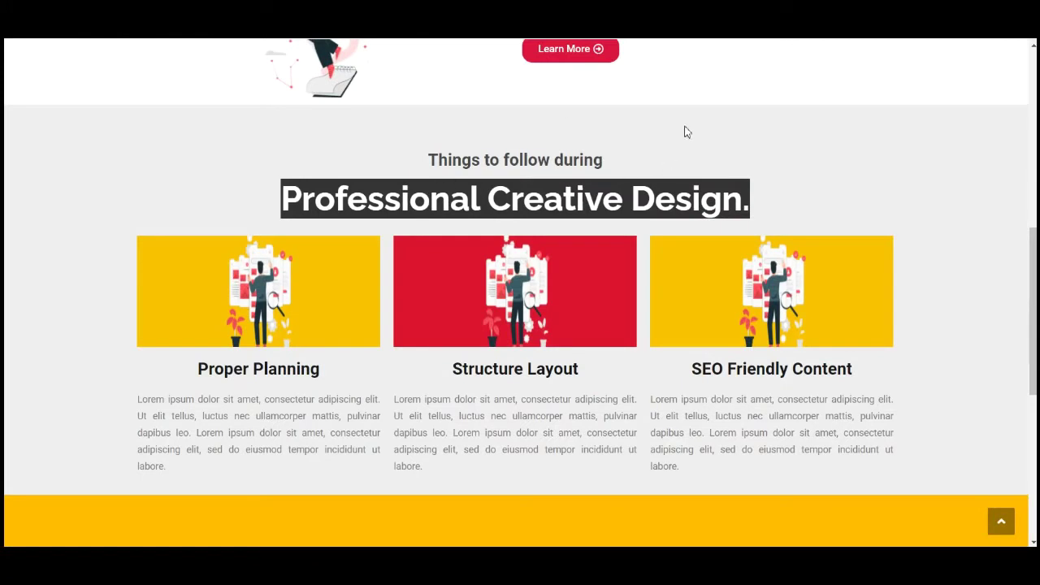
click(632, 148)
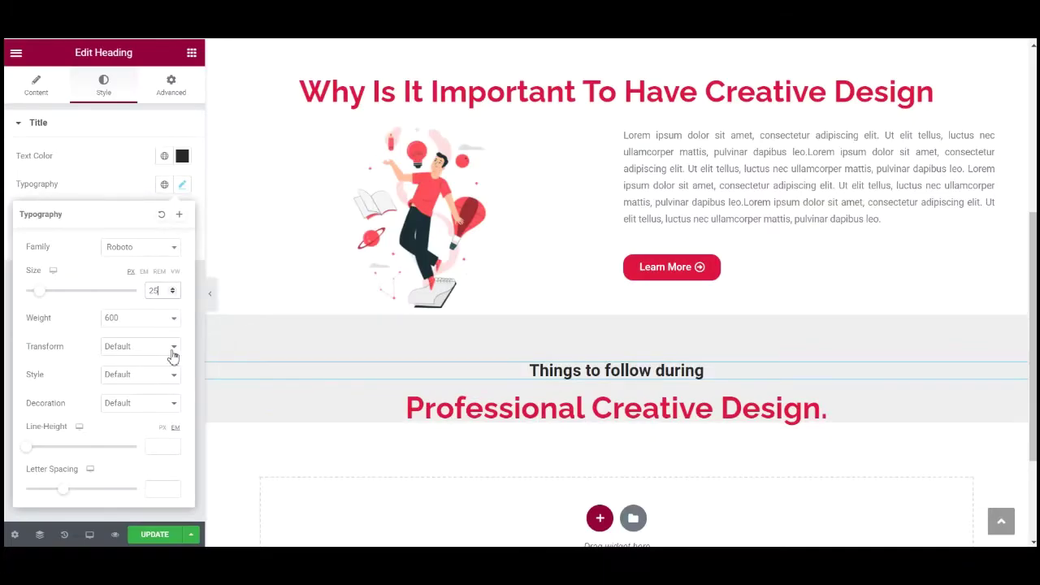
Step: Set the "Things to follow during" heading's text transform to Capitalize and its letter spacing to 0.5
click(156, 351)
click(126, 389)
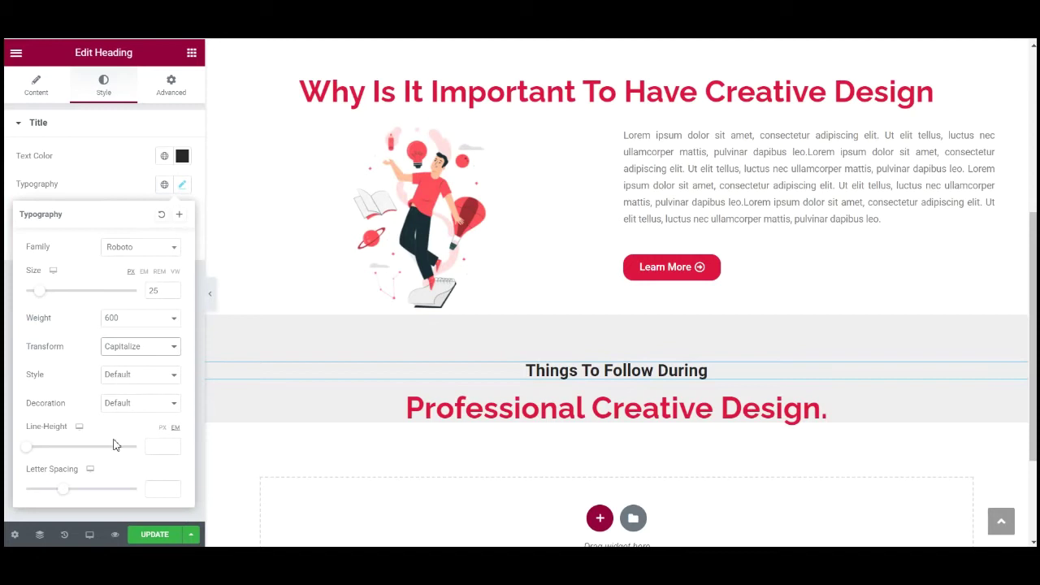
click(172, 487)
click(172, 487)
click(172, 487)
click(171, 487)
click(172, 487)
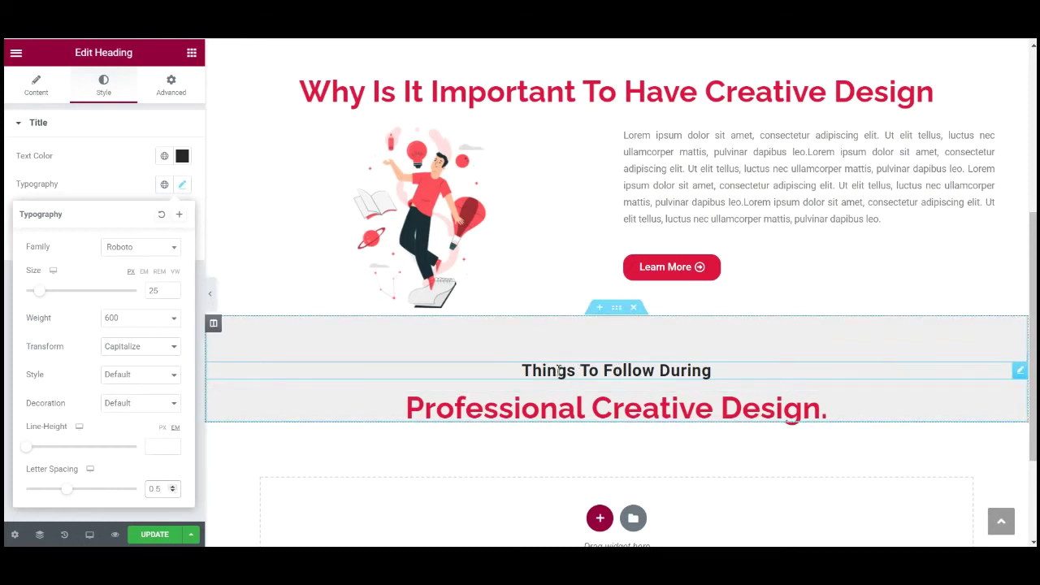
Step: Update the page, check the new section on the published page and compare it with the example
click(157, 533)
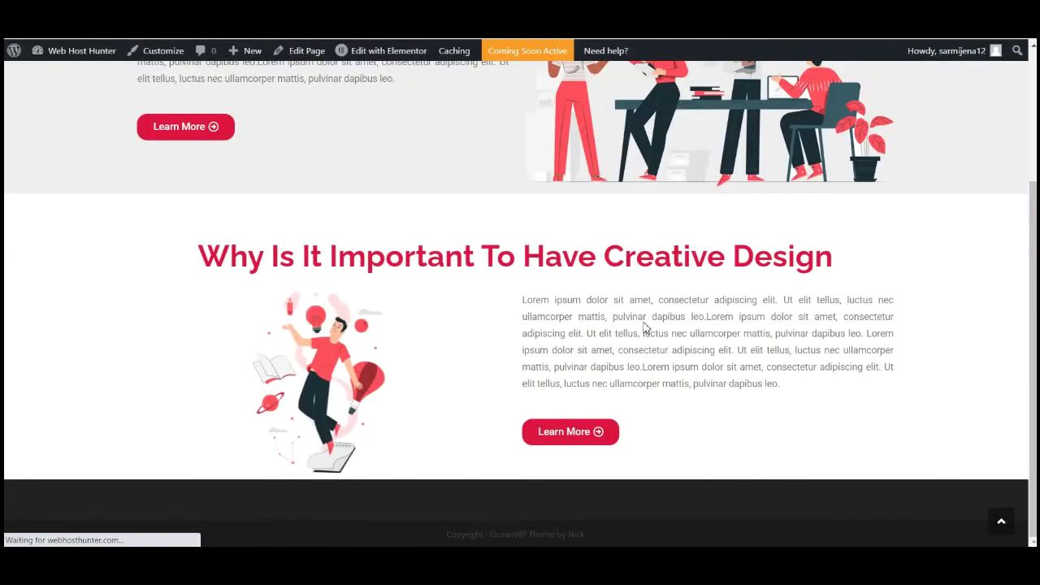
scroll(635, 309, down, 4)
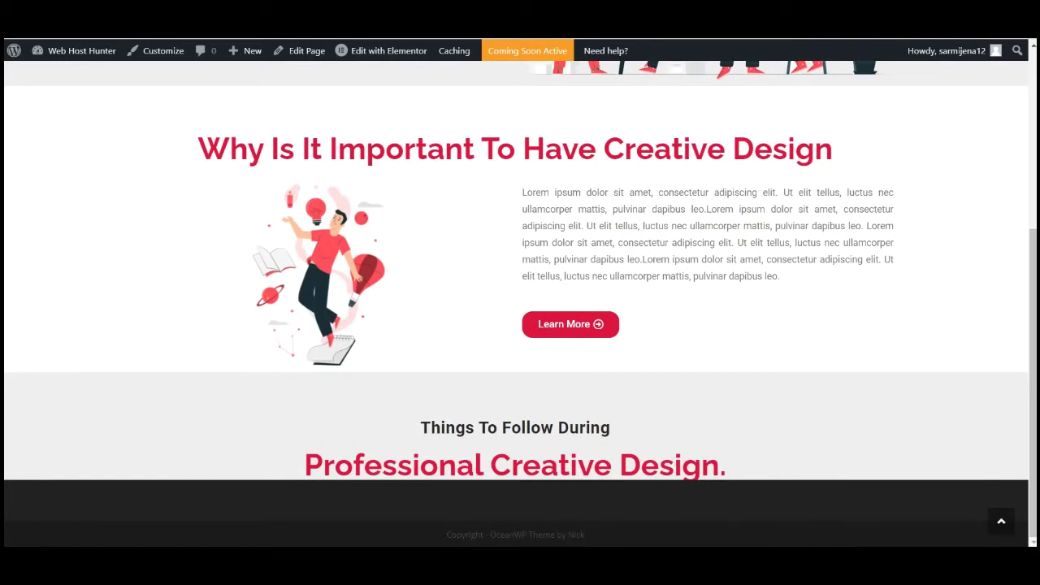
key(ctrl+Tab)
key(ctrl+Tab)
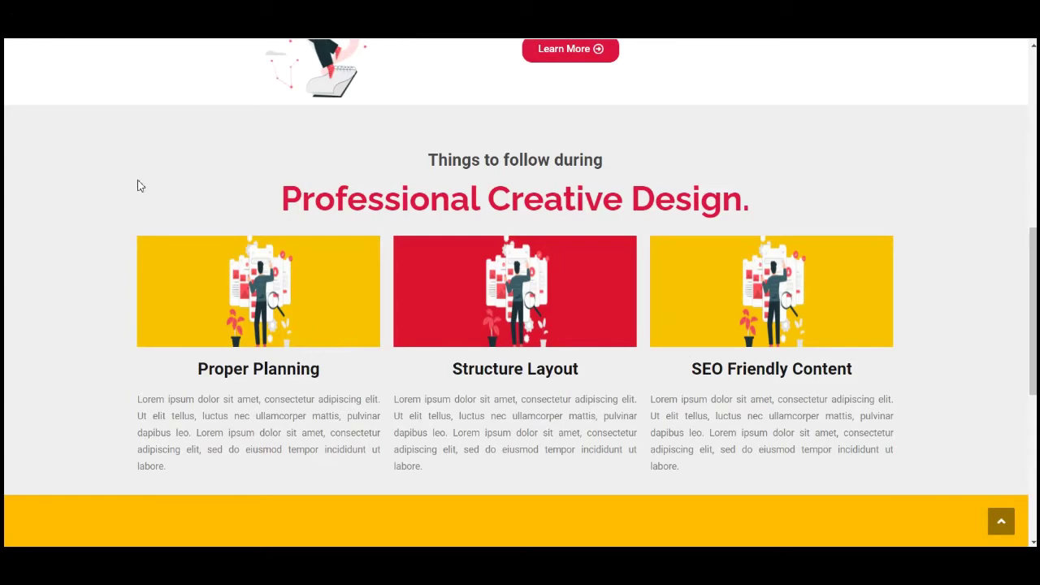
Step: Add a two-column inner section below the "Professional Creative Design." heading and compare it with the cards on the example page
key(ctrl+Tab)
scroll(633, 453, down, 1)
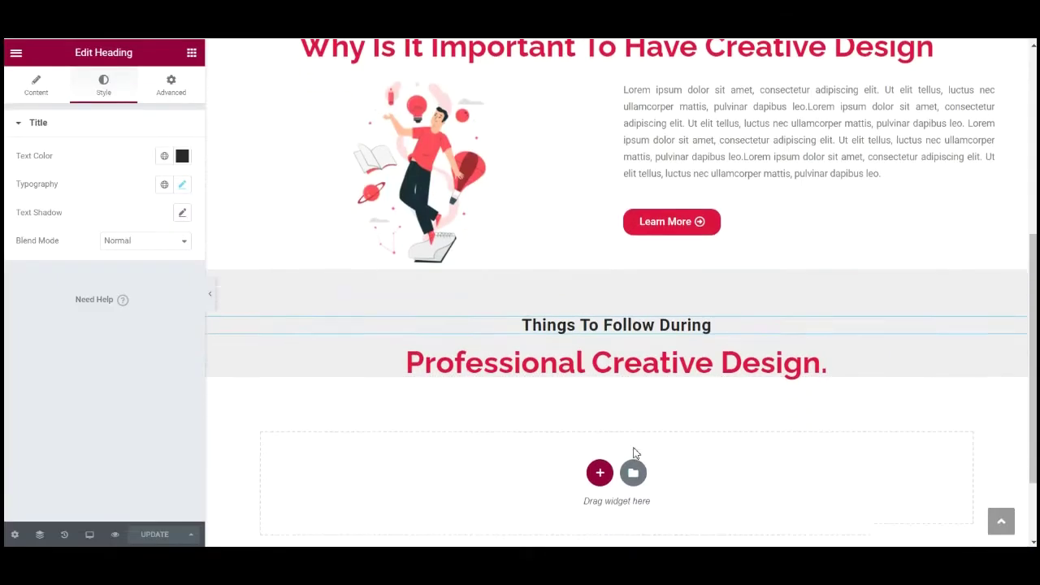
click(191, 52)
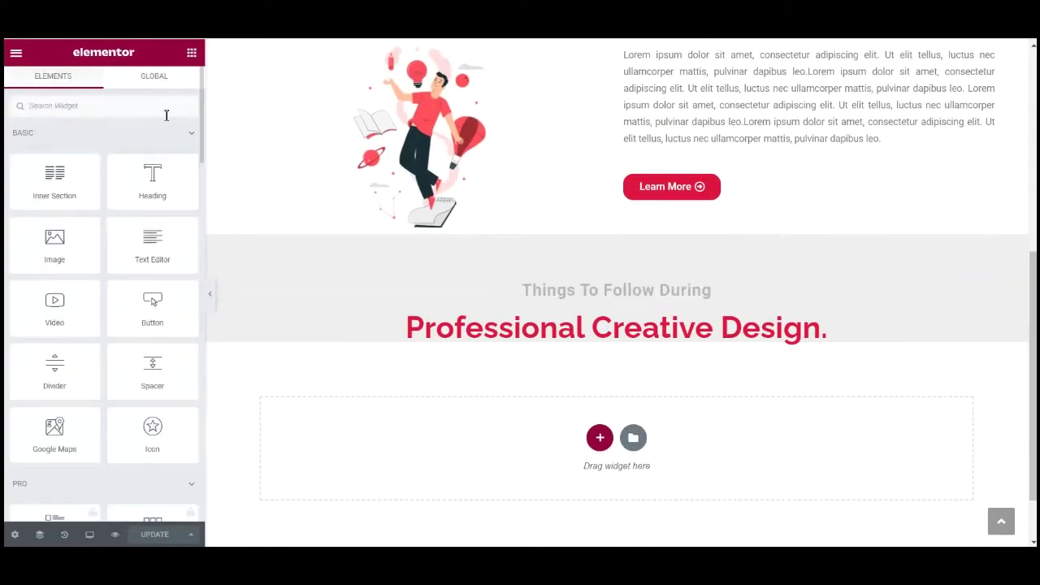
drag(46, 179, 561, 351)
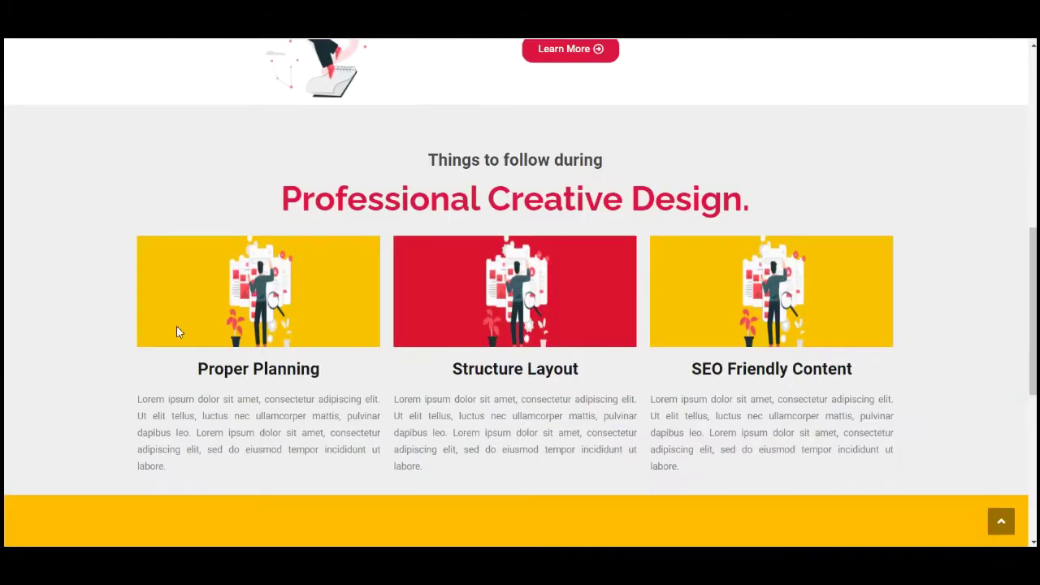
drag(191, 370, 349, 398)
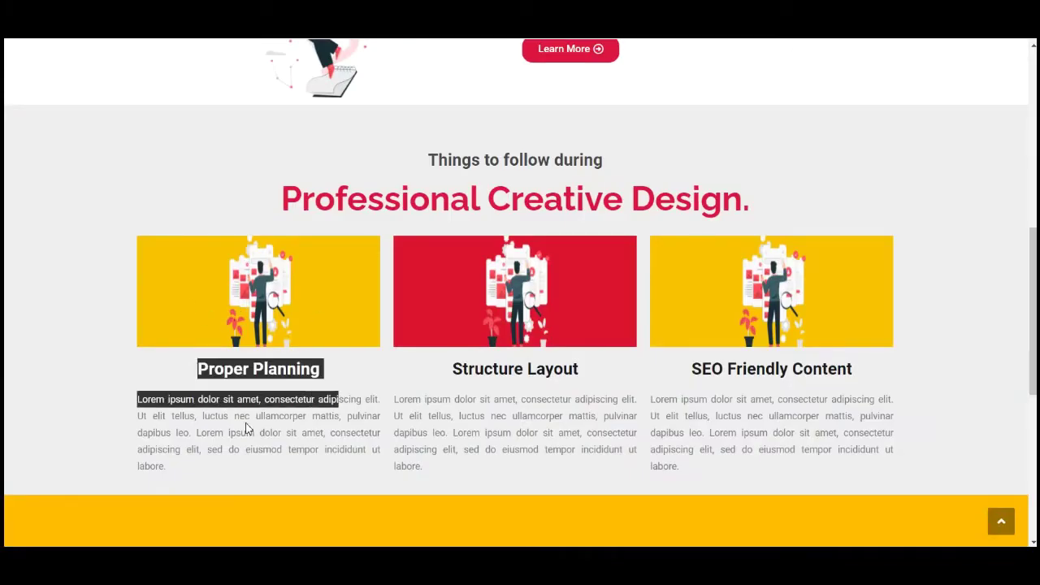
click(248, 427)
drag(205, 399, 310, 432)
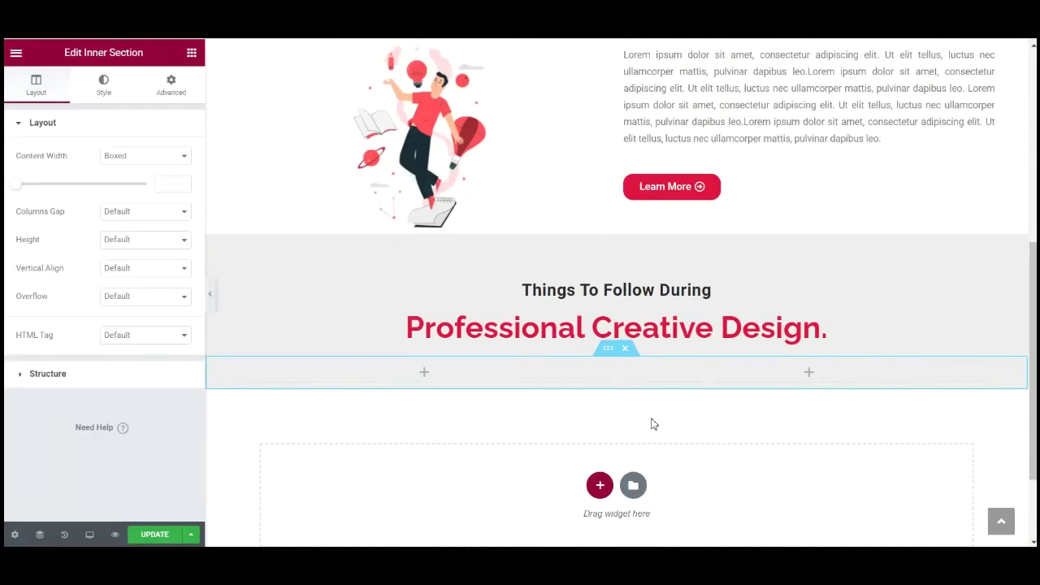
Step: Add an image to the first column of the inner section and use bg3.png from the media library
click(192, 52)
drag(83, 224, 427, 372)
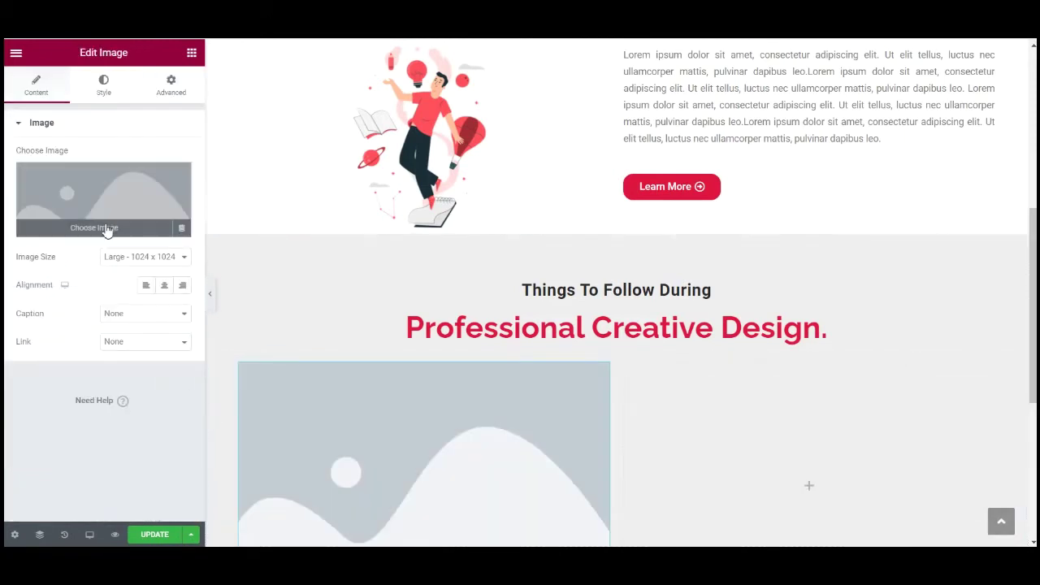
click(104, 227)
click(478, 294)
click(397, 122)
click(398, 298)
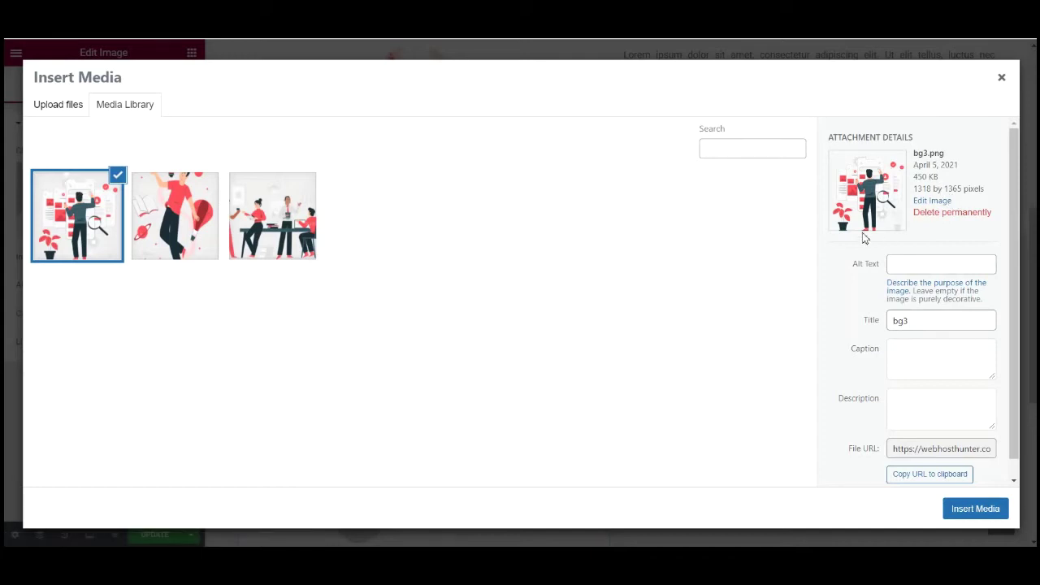
click(982, 512)
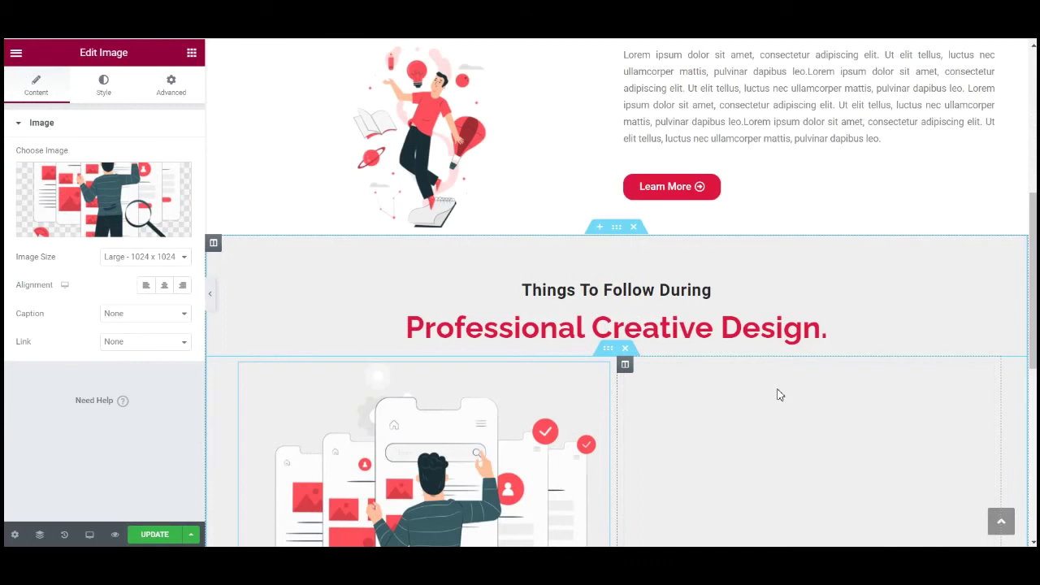
Step: Add a heading below the image and set its title to "Proper Planning", copied from the example page
scroll(777, 395, down, 2)
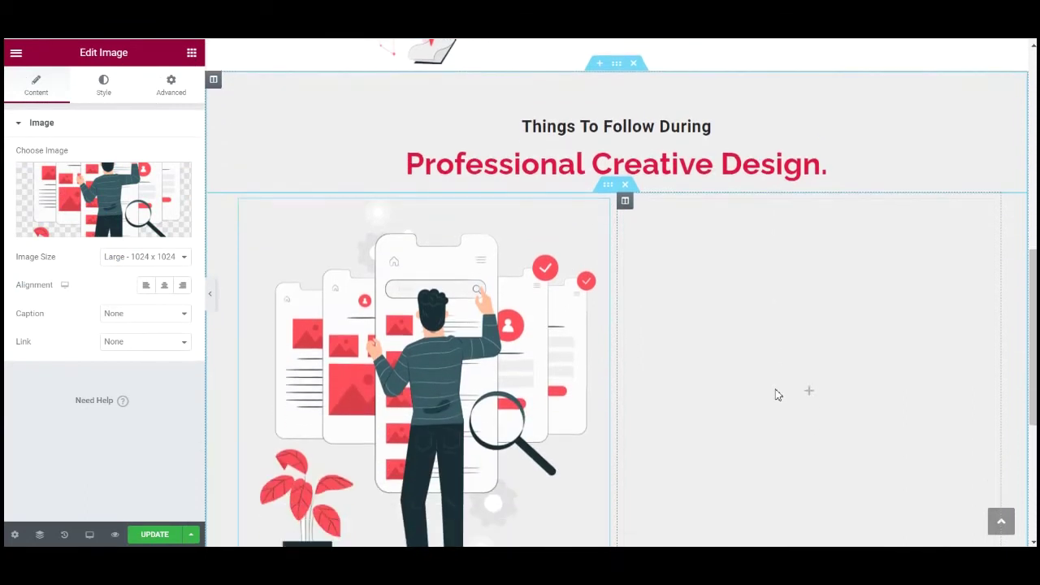
scroll(776, 395, down, 2)
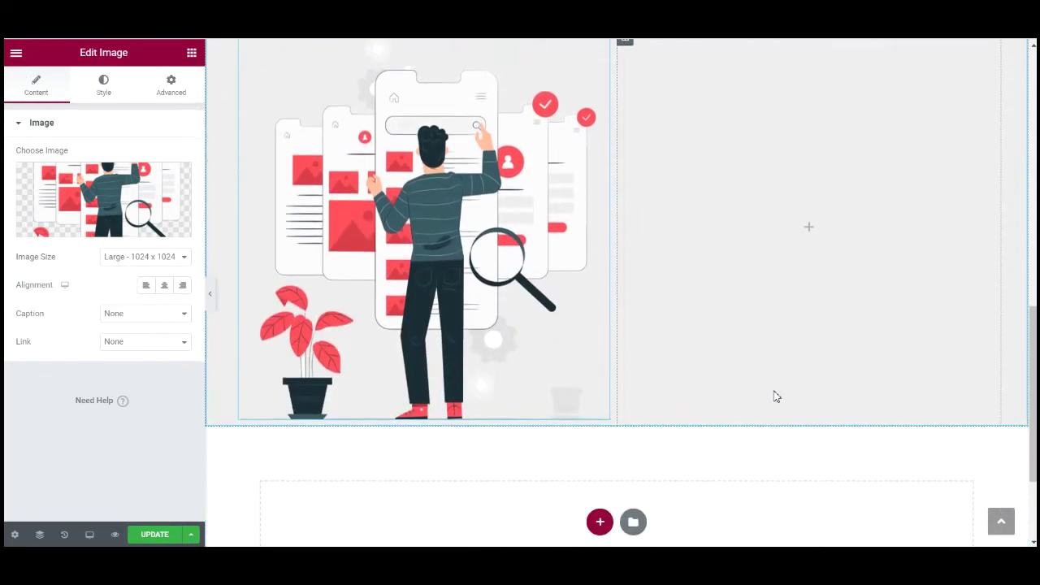
scroll(303, 187, up, 1)
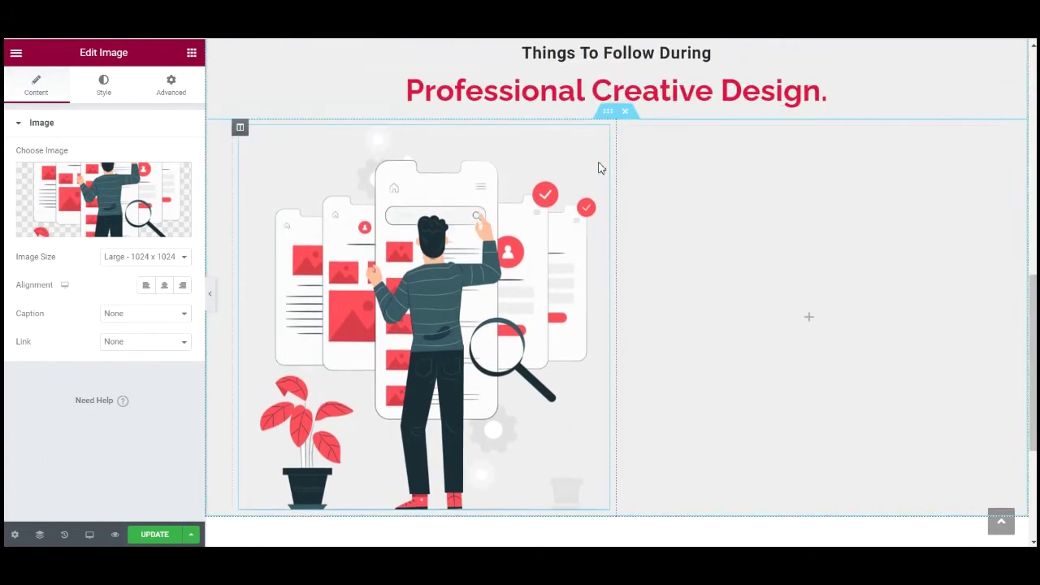
scroll(325, 244, down, 2)
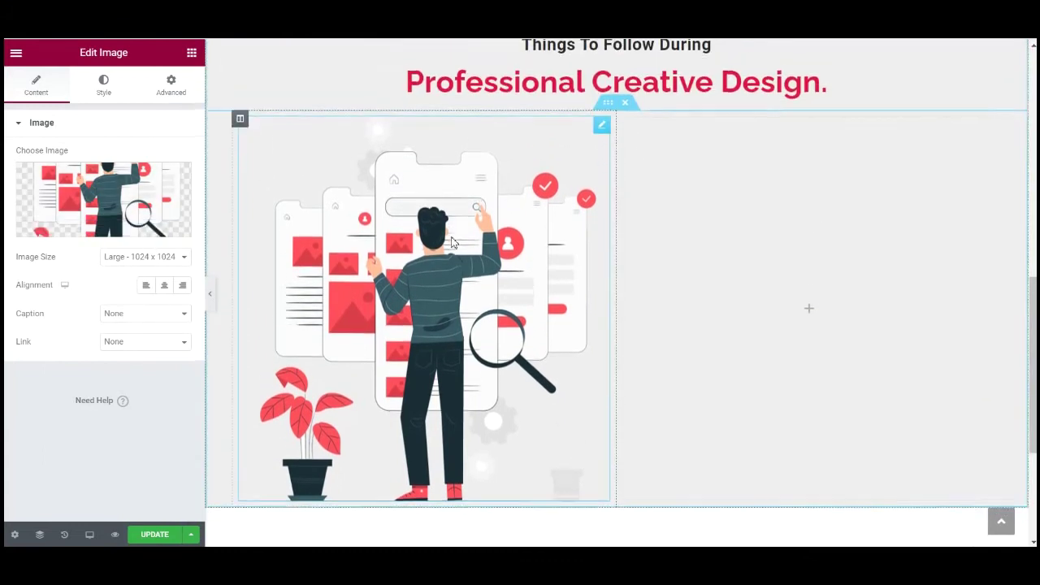
click(192, 52)
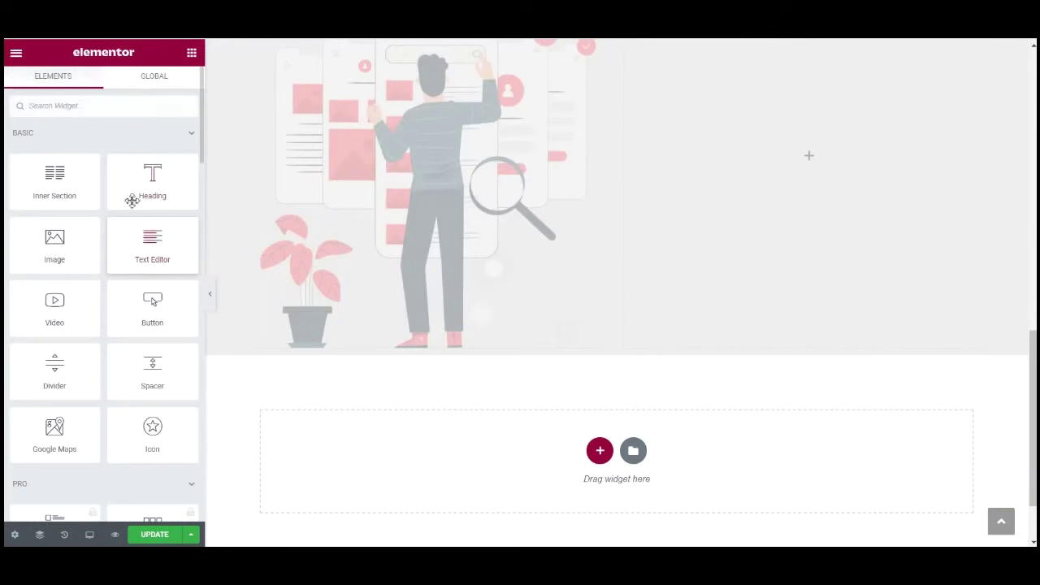
drag(152, 188, 435, 346)
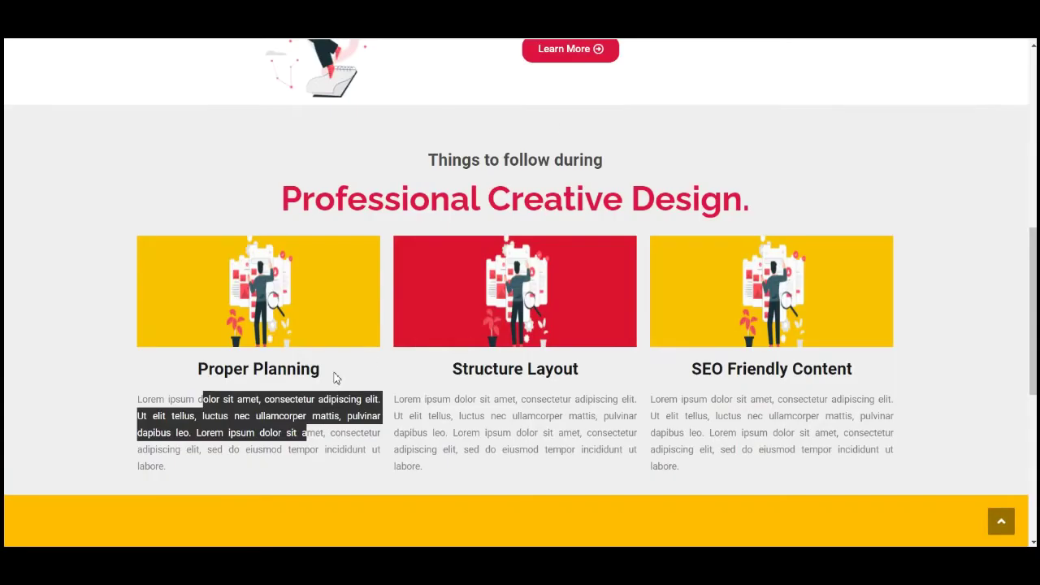
drag(323, 370, 195, 376)
key(ctrl+c)
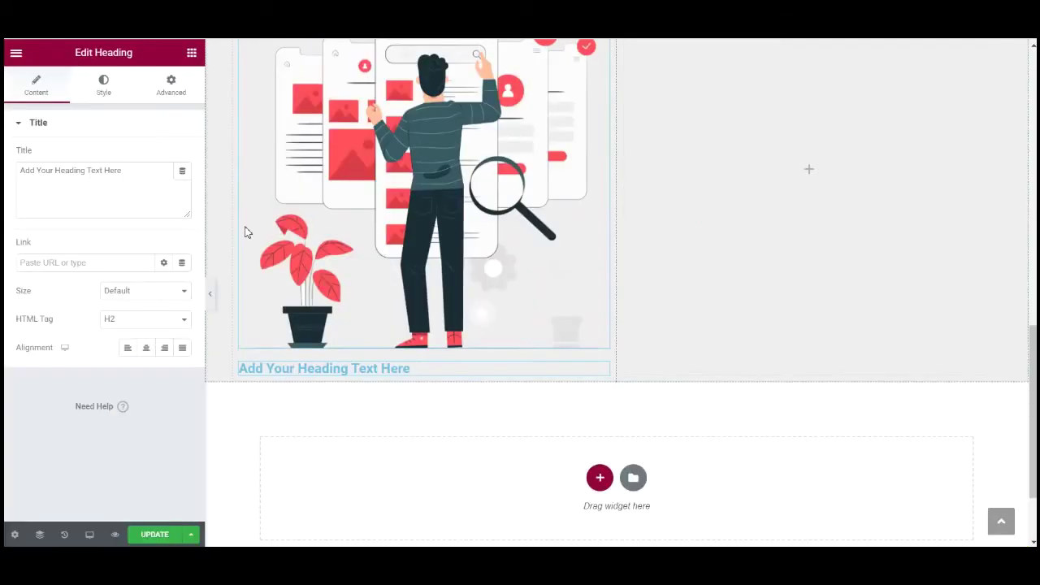
drag(122, 173, 6, 175)
key(ctrl+v)
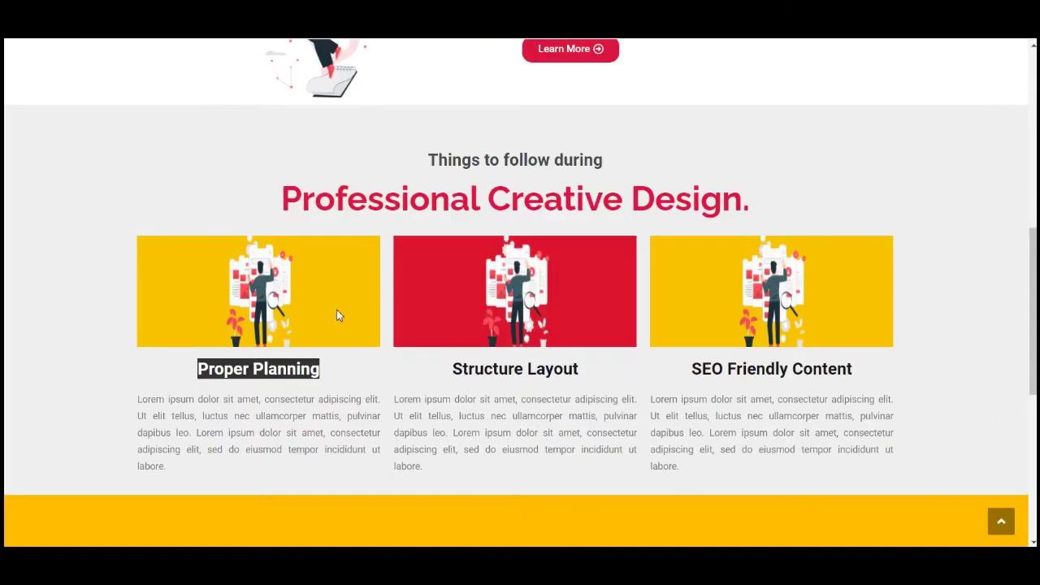
Step: Add a text editor below the "Proper Planning" heading and replace its text with the example page's lorem ipsum paragraph
drag(140, 399, 318, 469)
key(ctrl+c)
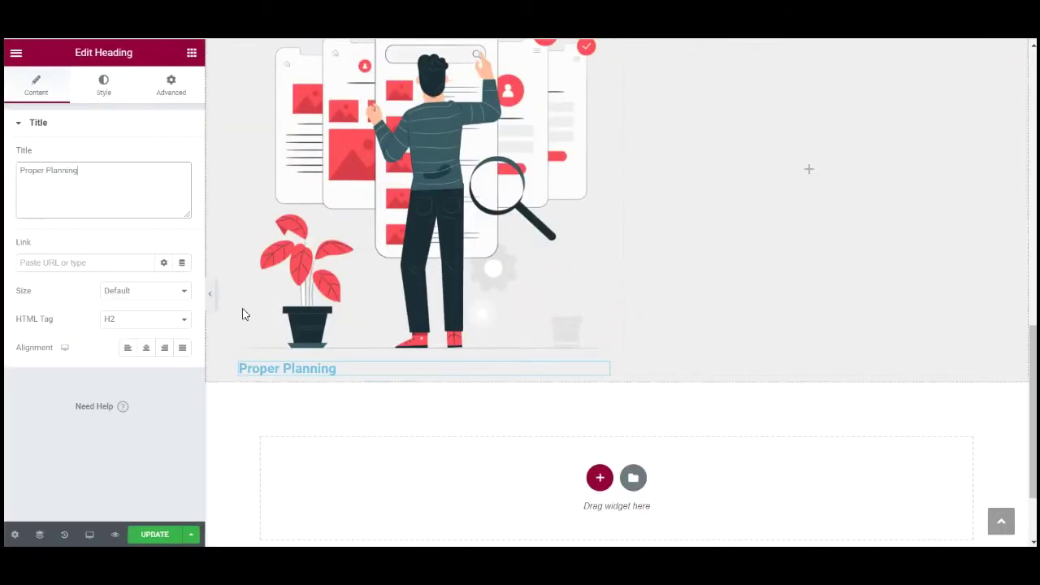
click(192, 54)
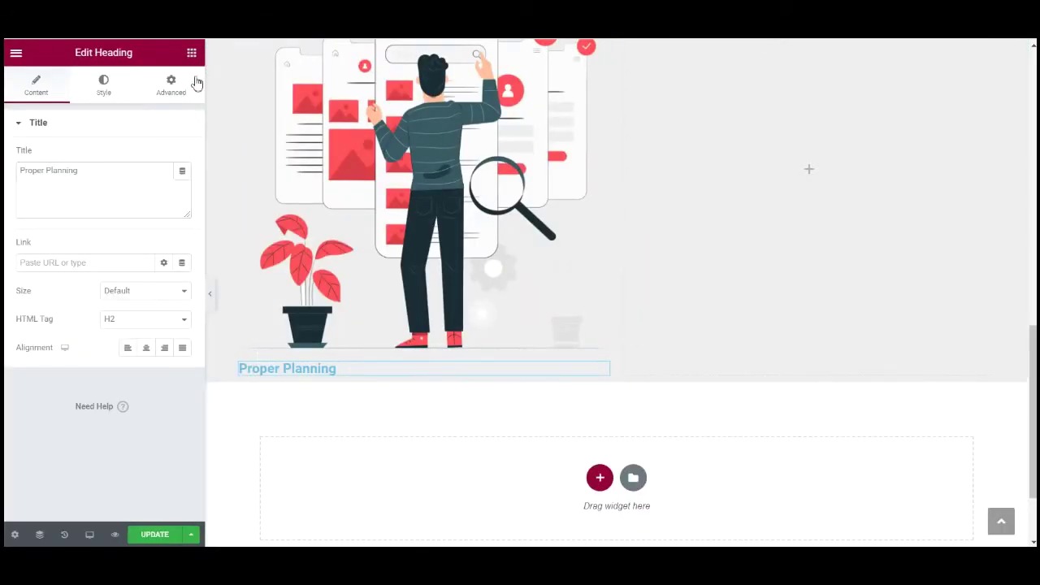
drag(163, 253, 307, 367)
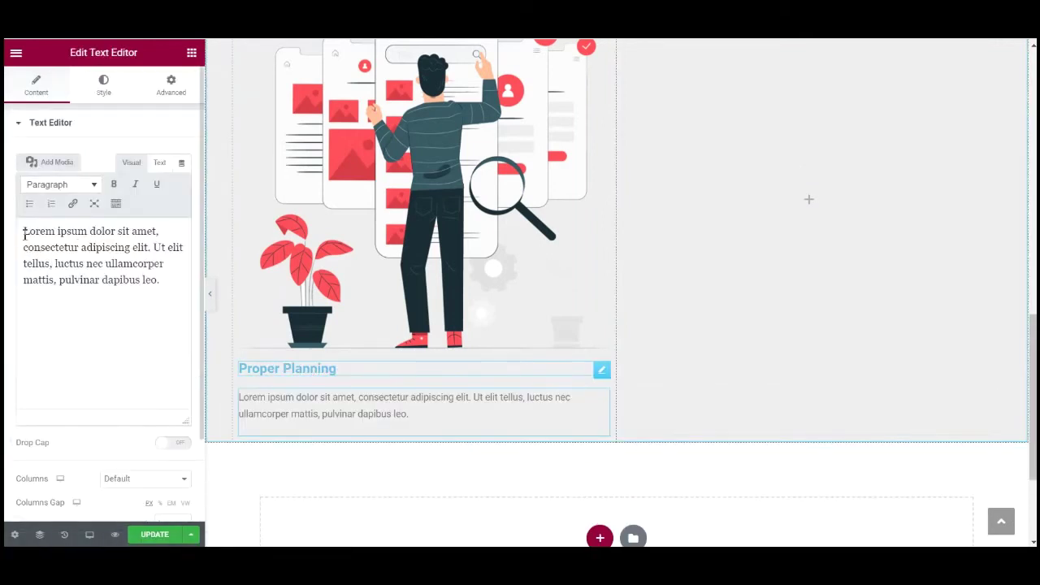
drag(25, 233, 170, 297)
key(ctrl+v)
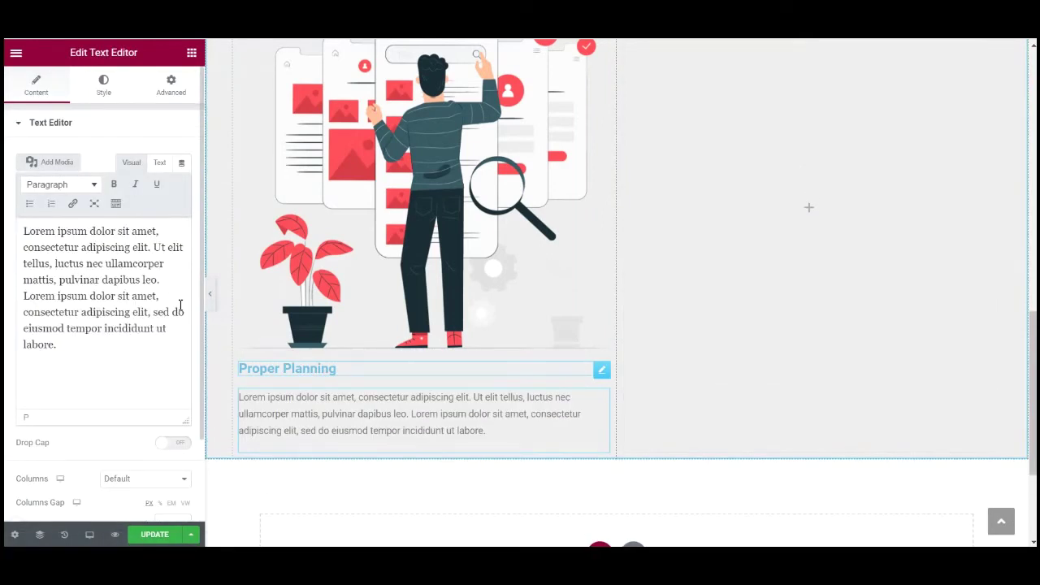
Step: Justify the paragraph below the "Proper Planning" heading
mouse_move(601, 398)
mouse_down()
mouse_move(609, 402)
mouse_move(395, 342)
mouse_move(439, 428)
mouse_move(218, 362)
mouse_move(123, 107)
mouse_move(102, 93)
mouse_up()
click(103, 88)
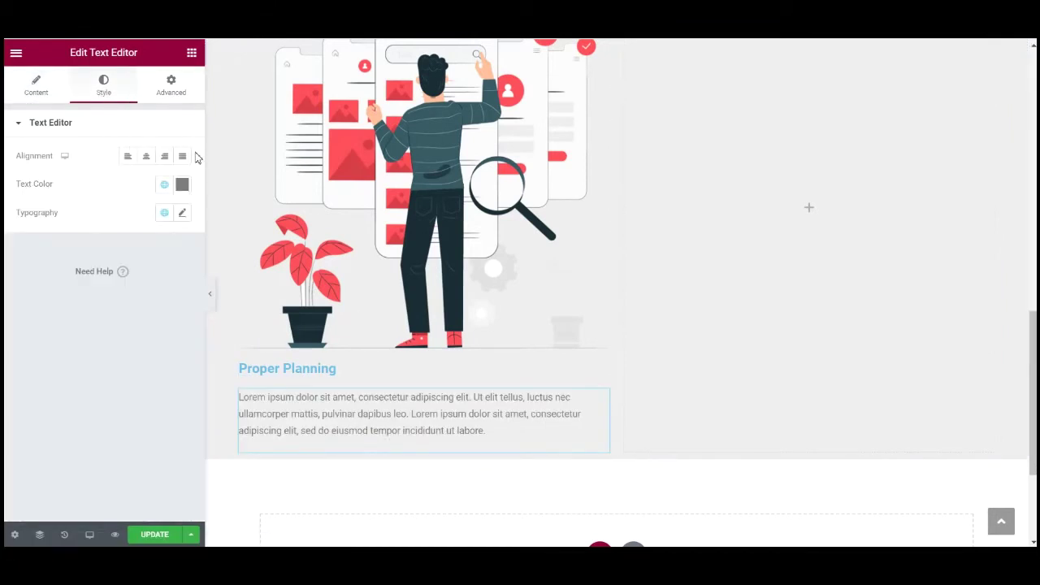
click(183, 156)
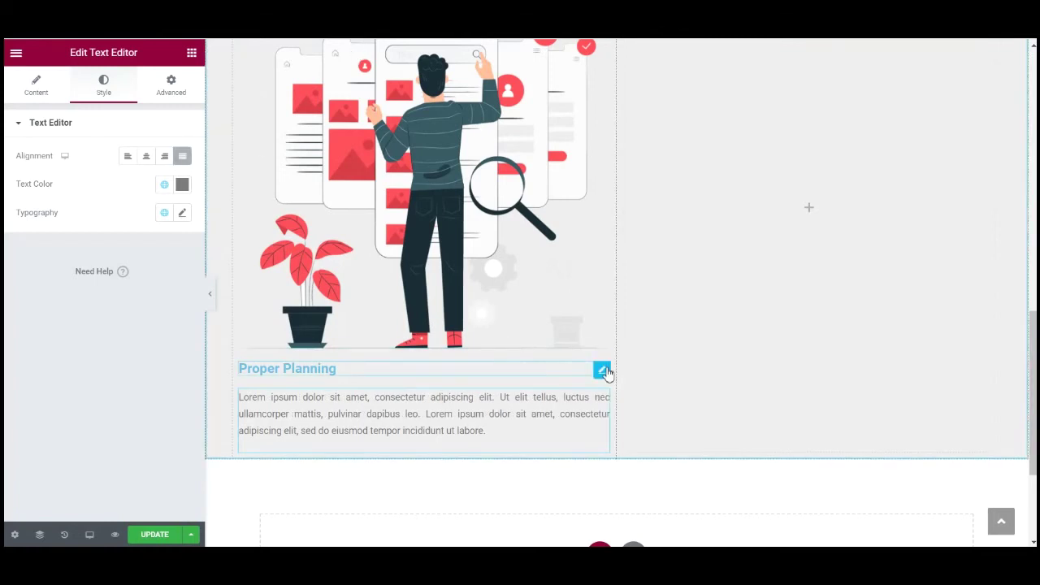
Step: Copy the style of the "Things To Follow During" heading onto the "Proper Planning" heading
click(602, 369)
scroll(701, 358, down, 10)
scroll(704, 338, up, 3)
scroll(706, 320, down, 4)
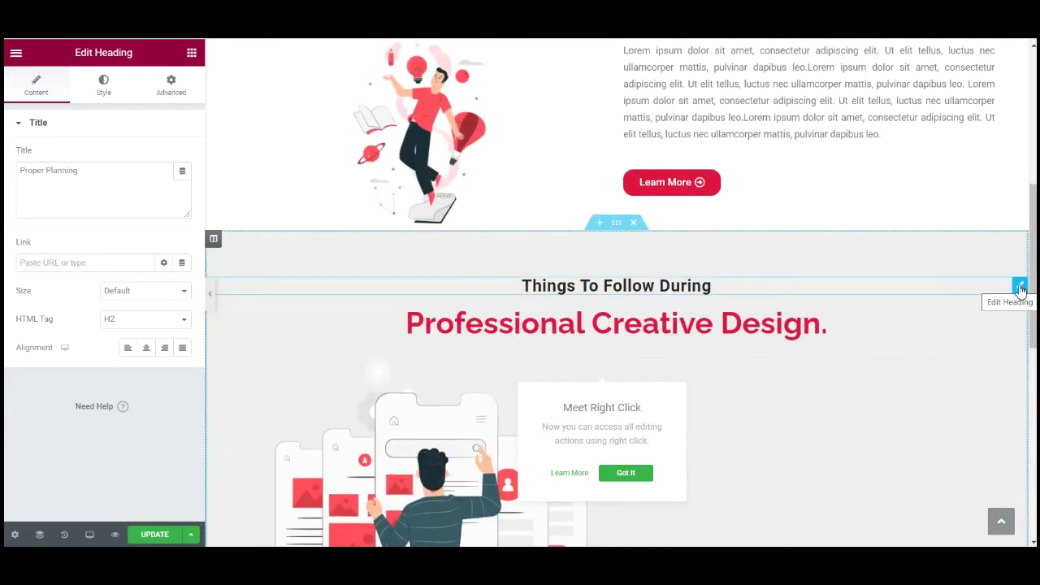
right_click(1020, 290)
click(965, 343)
scroll(851, 379, down, 7)
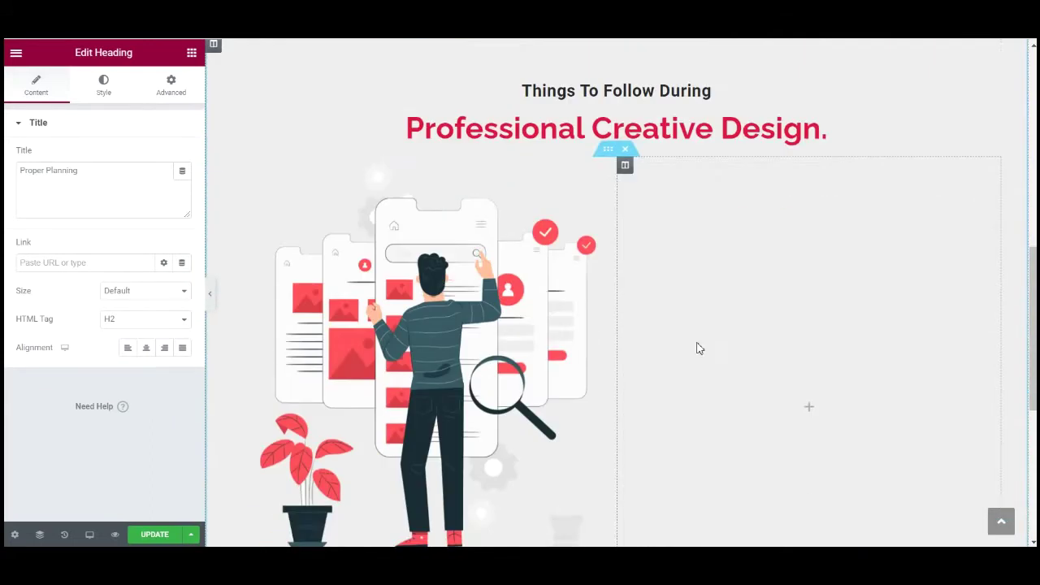
scroll(648, 332, up, 1)
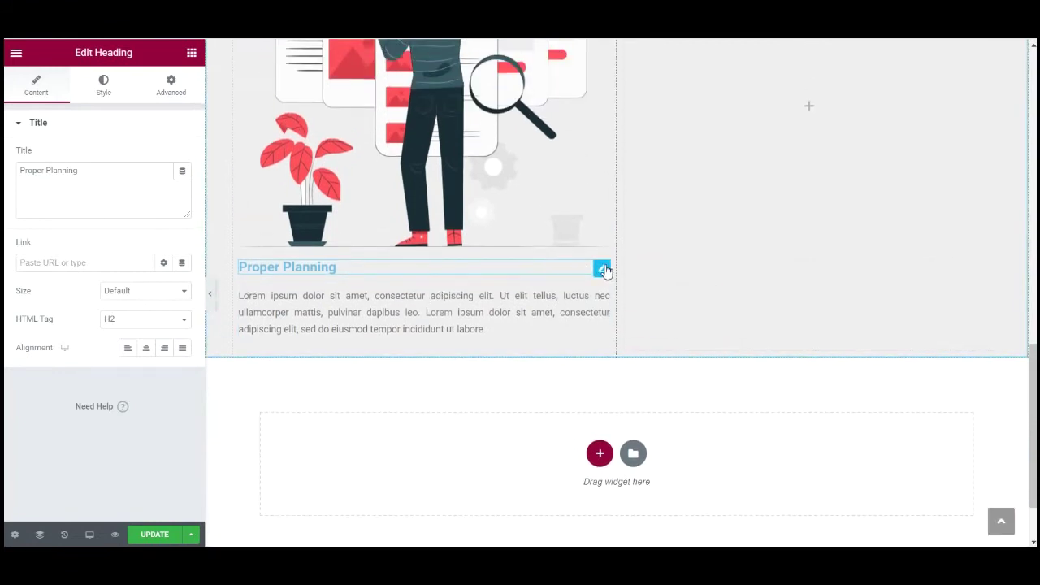
right_click(603, 269)
click(640, 368)
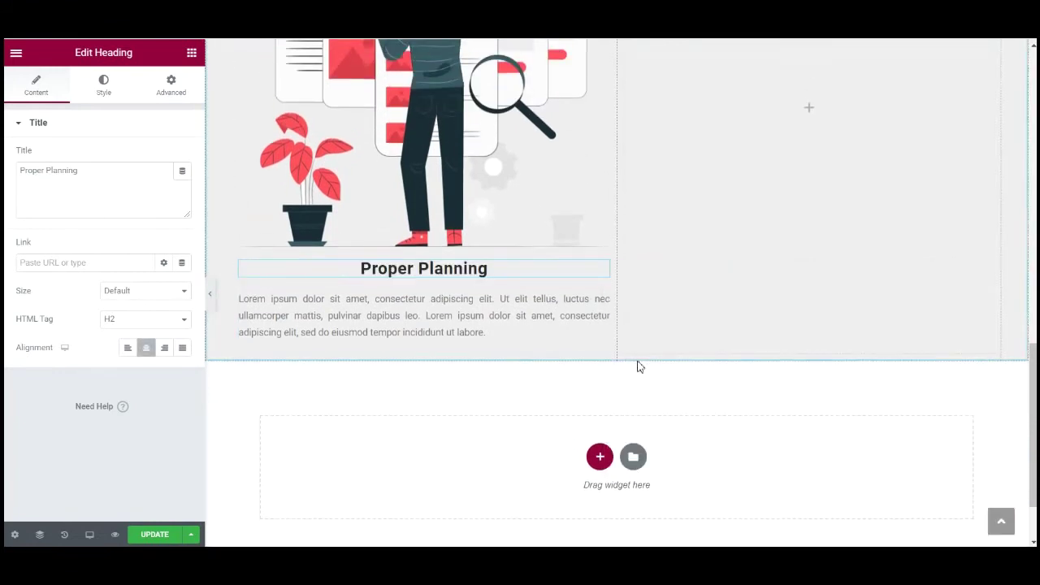
Step: Set the width of the image above "Proper Planning" to 30% and its height to 175 px
scroll(431, 315, up, 4)
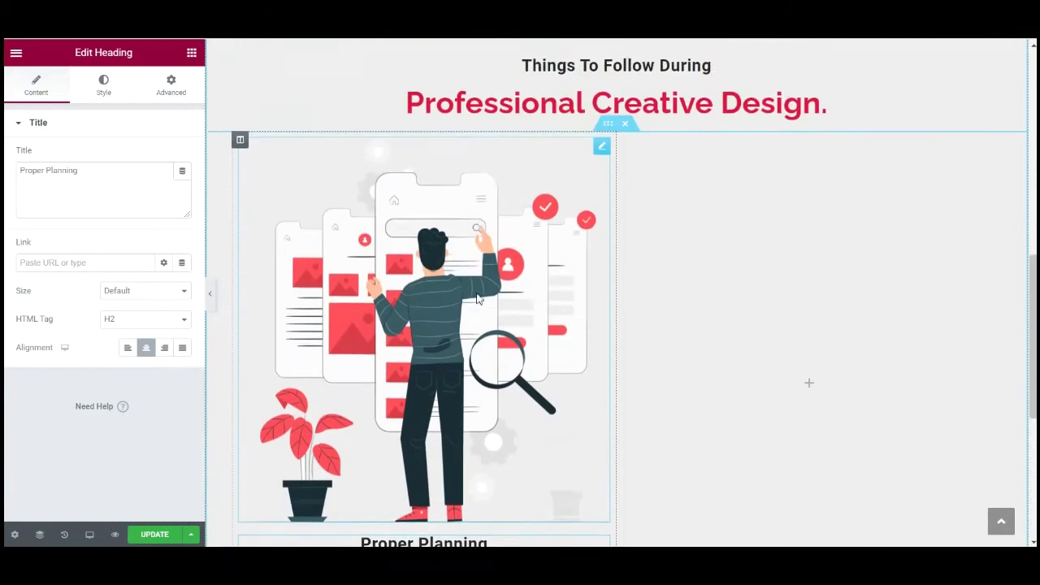
click(541, 204)
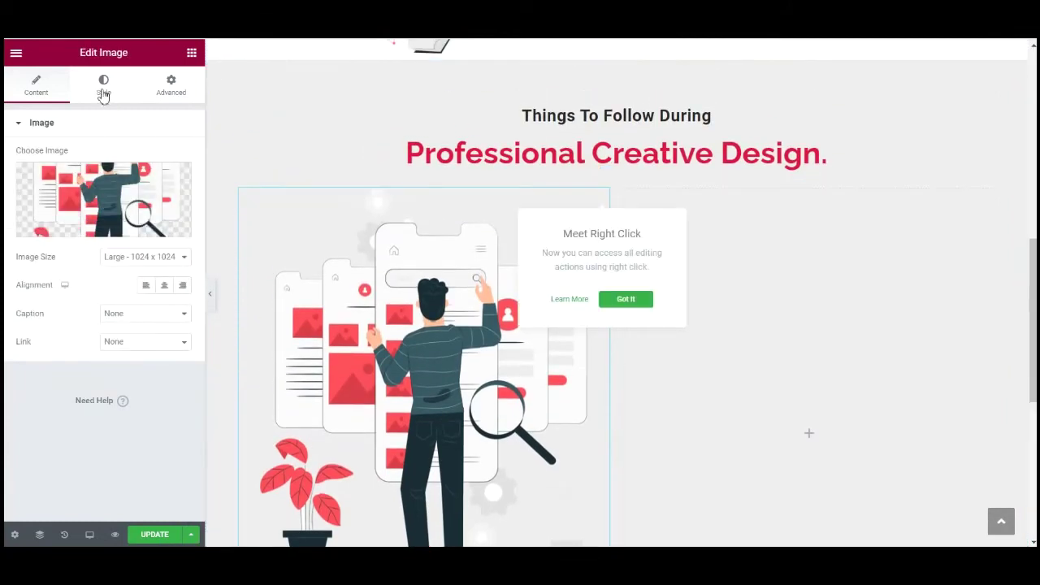
click(102, 91)
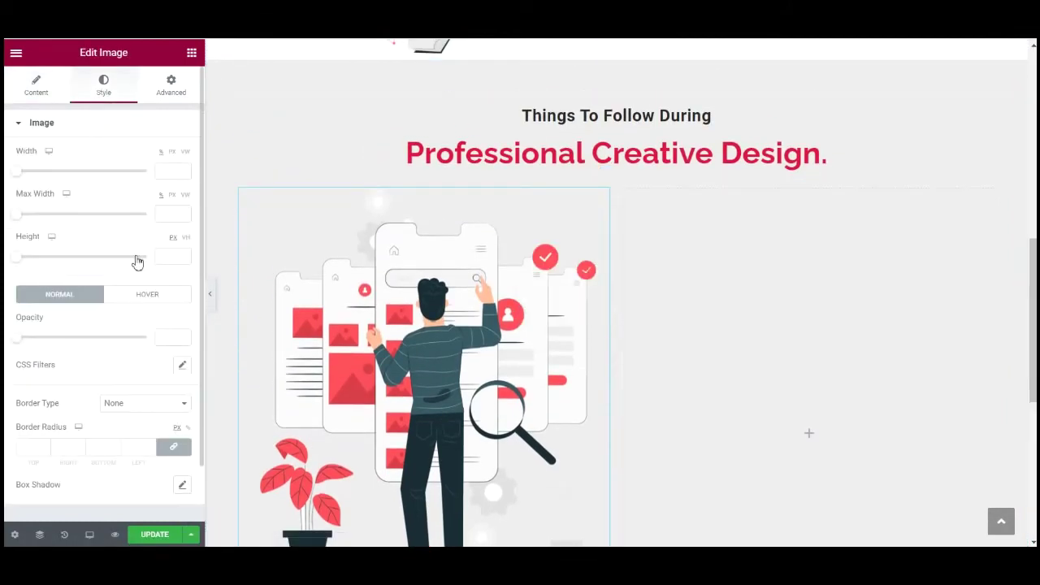
drag(20, 175, 58, 174)
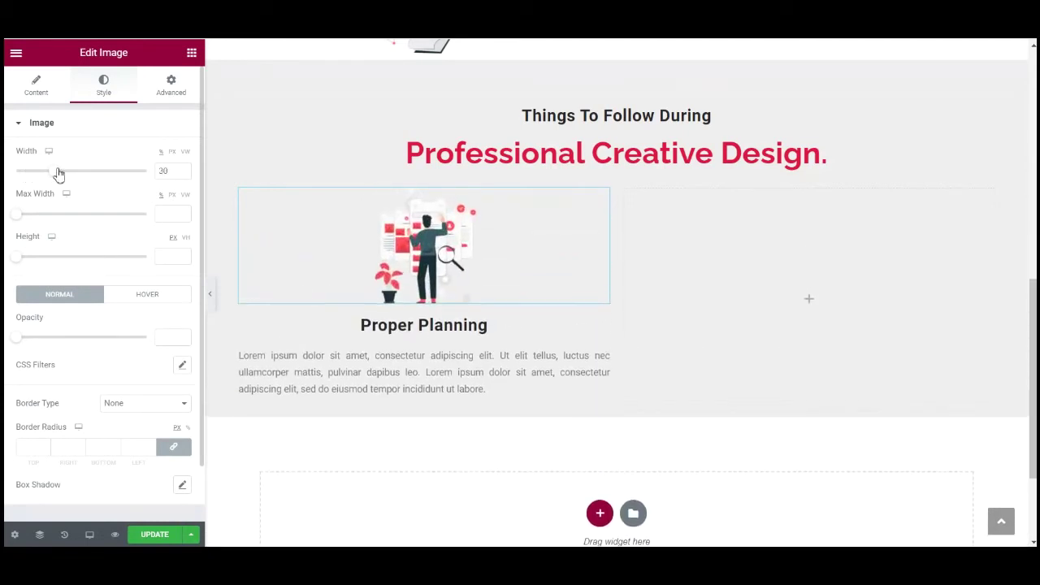
drag(18, 260, 65, 266)
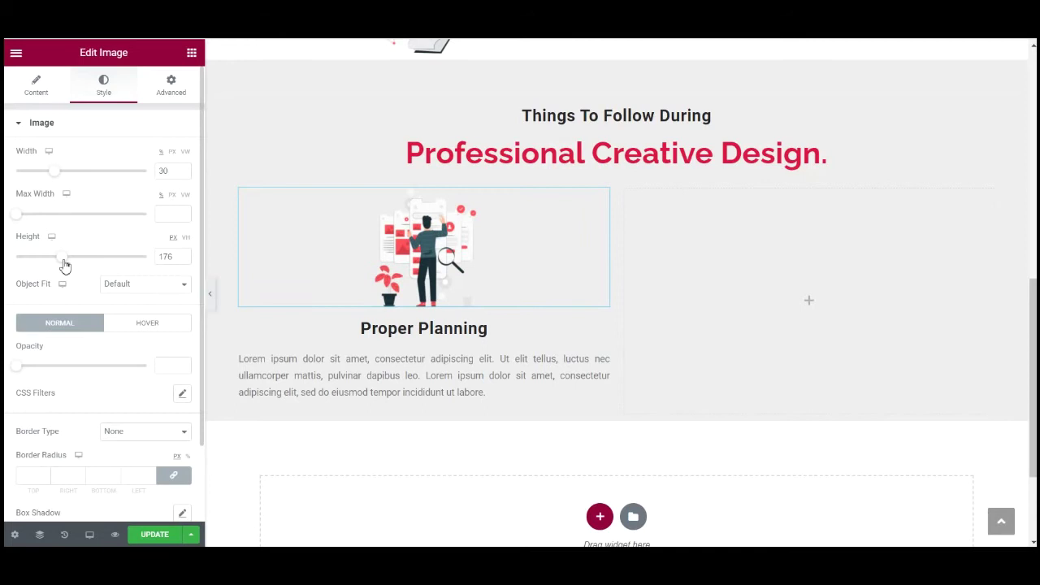
click(183, 261)
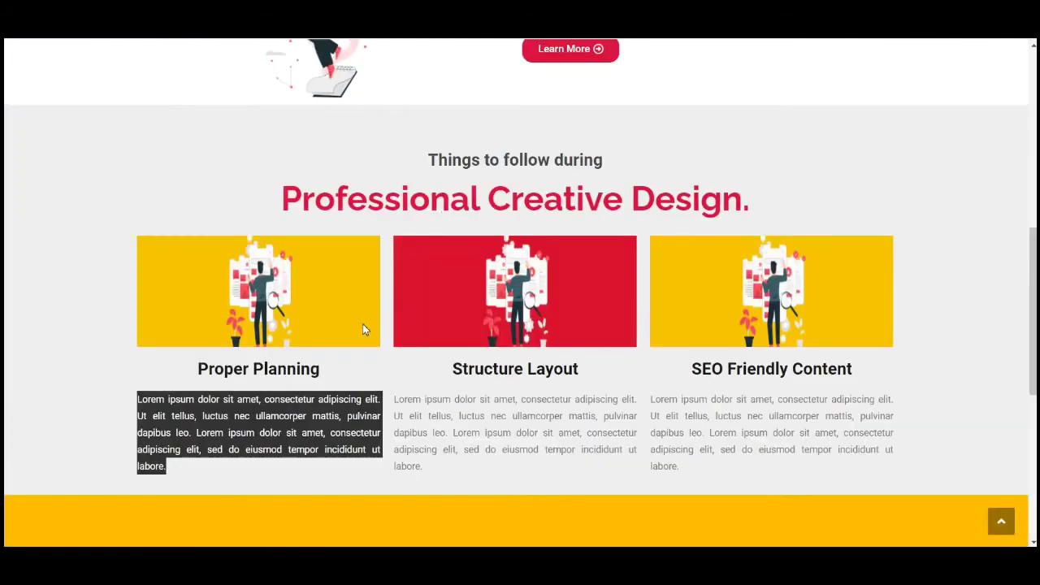
Step: Compare the first card's image with the example page and reopen the image's style settings
click(278, 301)
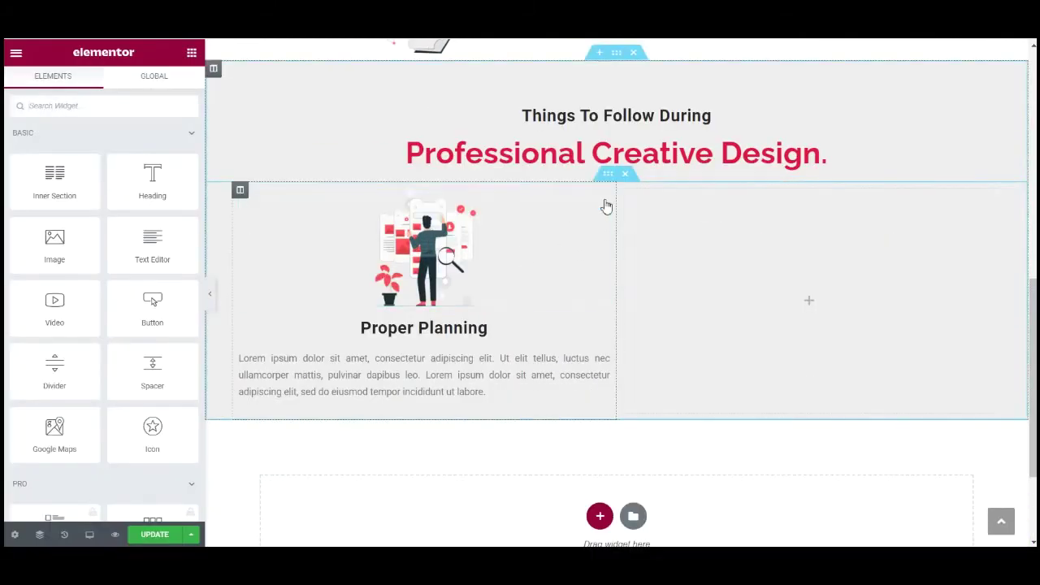
click(591, 219)
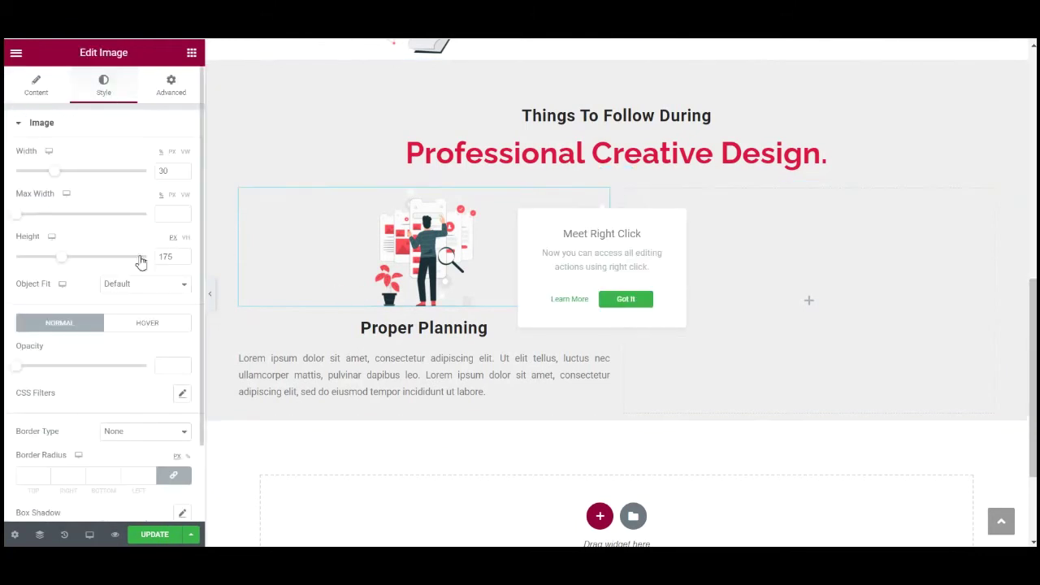
Step: Give the image above Proper Planning a classic background in orange-yellow #ECAA0E
click(172, 84)
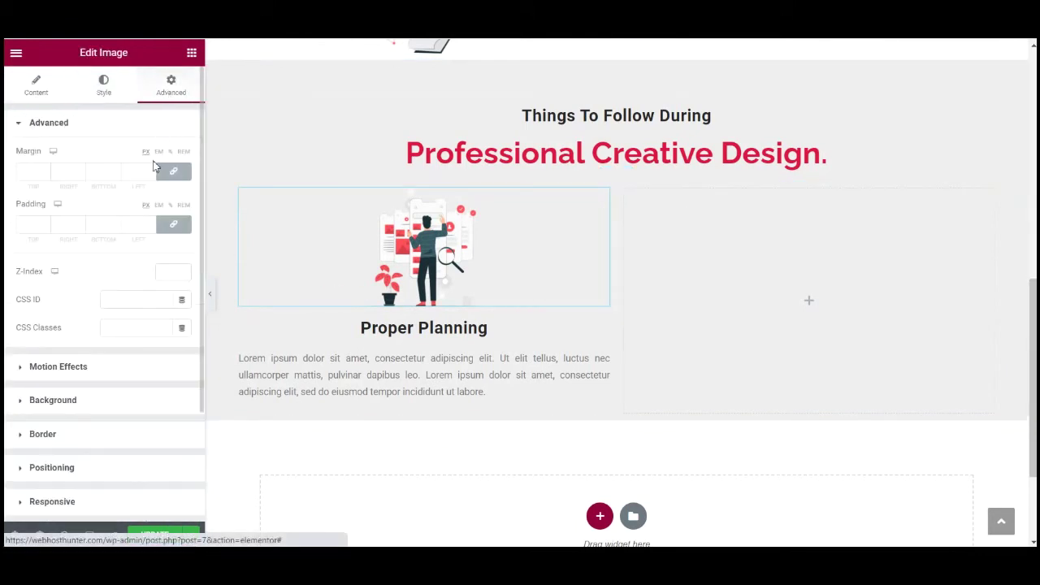
click(53, 400)
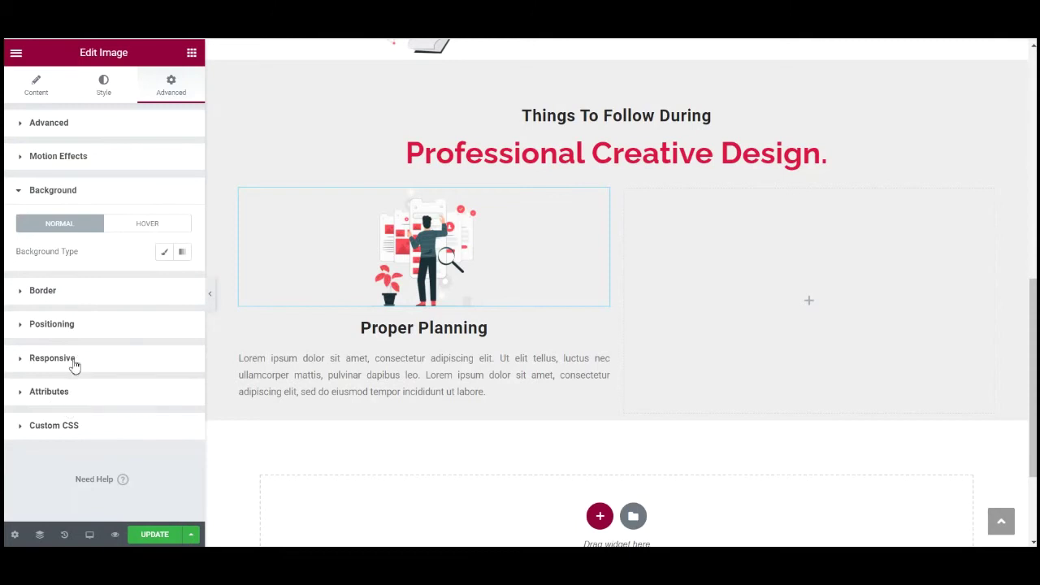
click(166, 255)
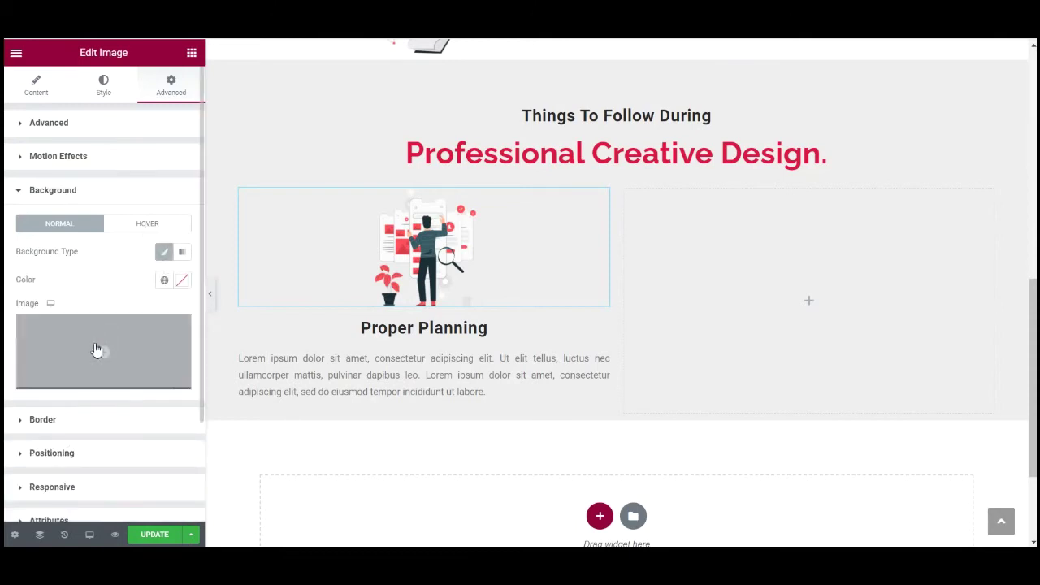
click(183, 281)
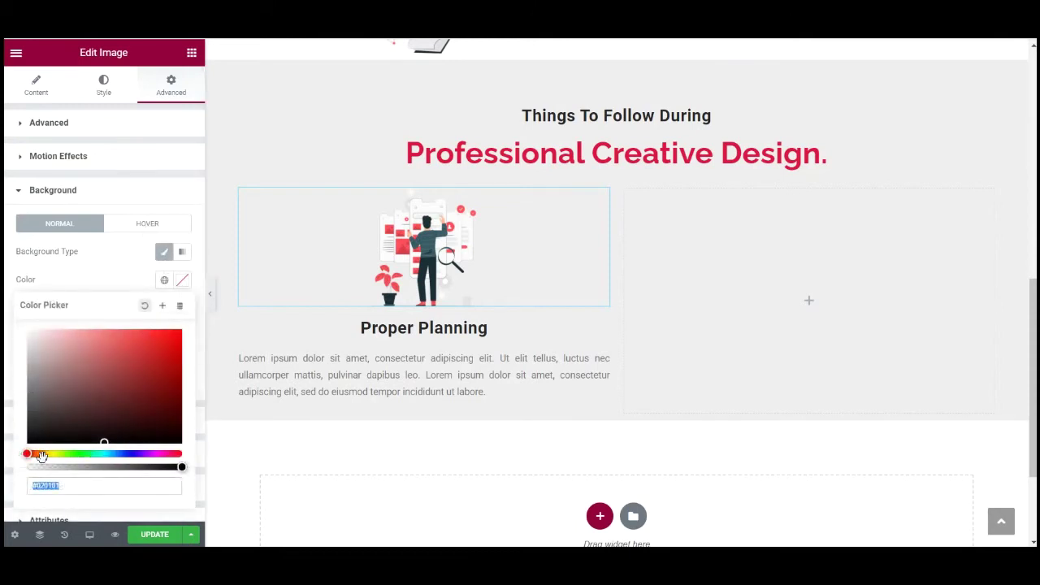
drag(28, 456, 50, 460)
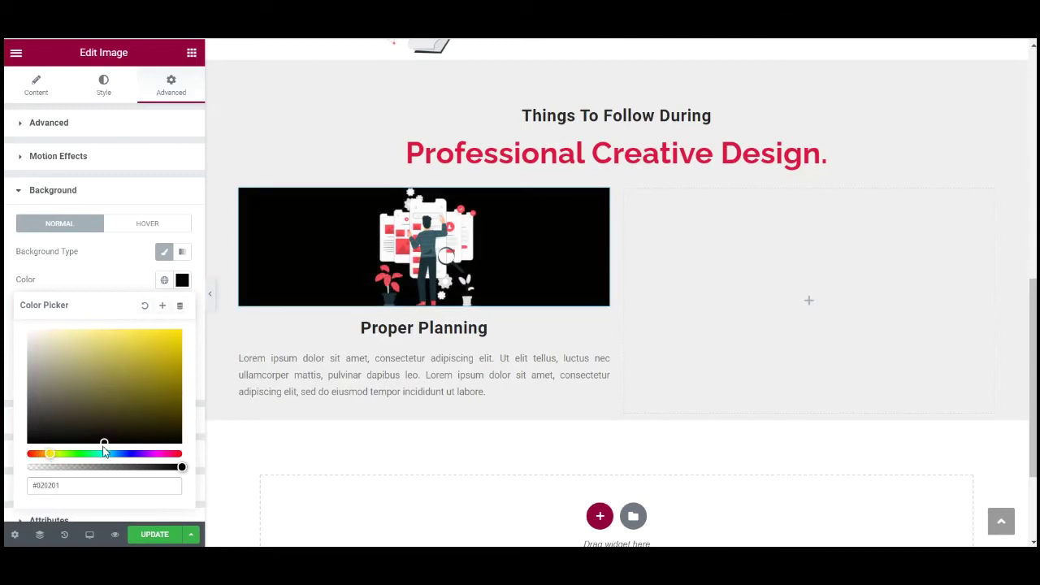
drag(111, 437, 174, 339)
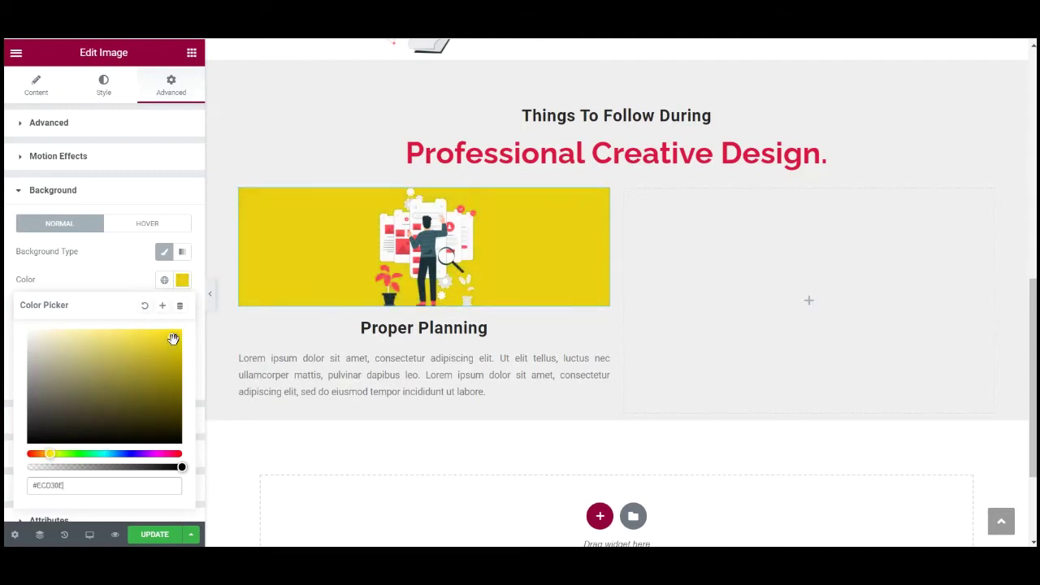
drag(50, 454, 46, 456)
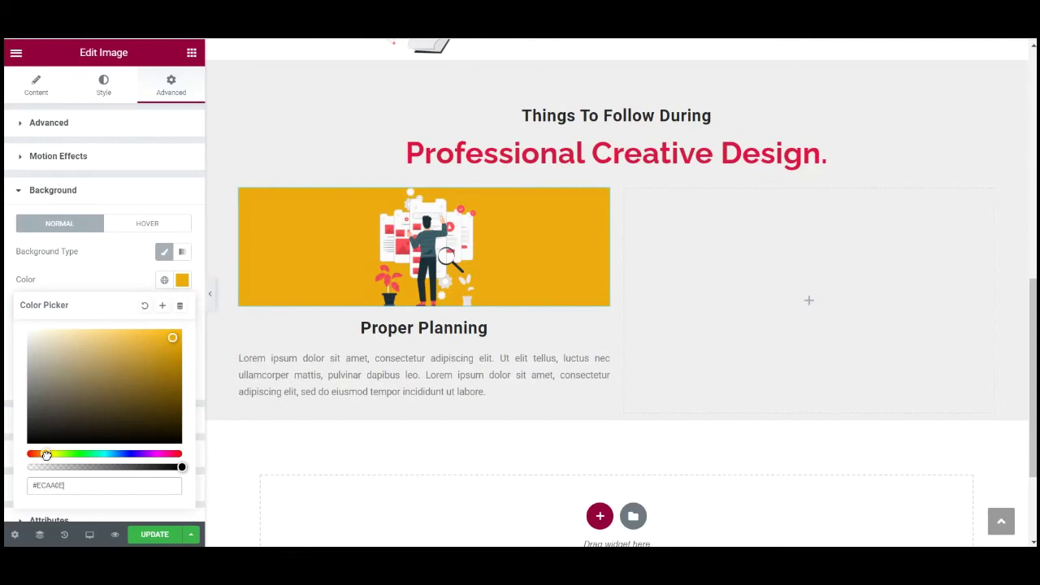
click(91, 285)
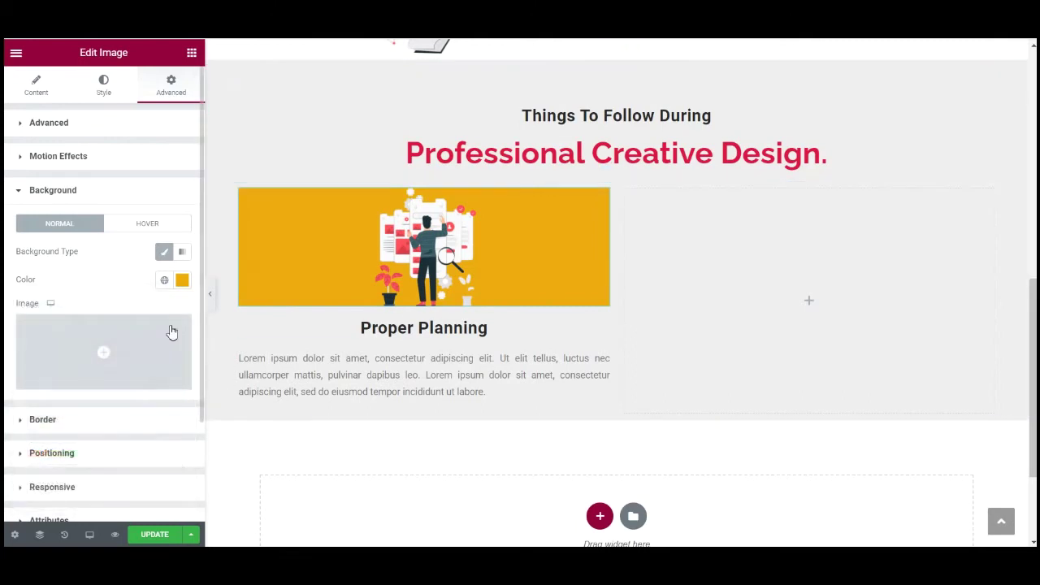
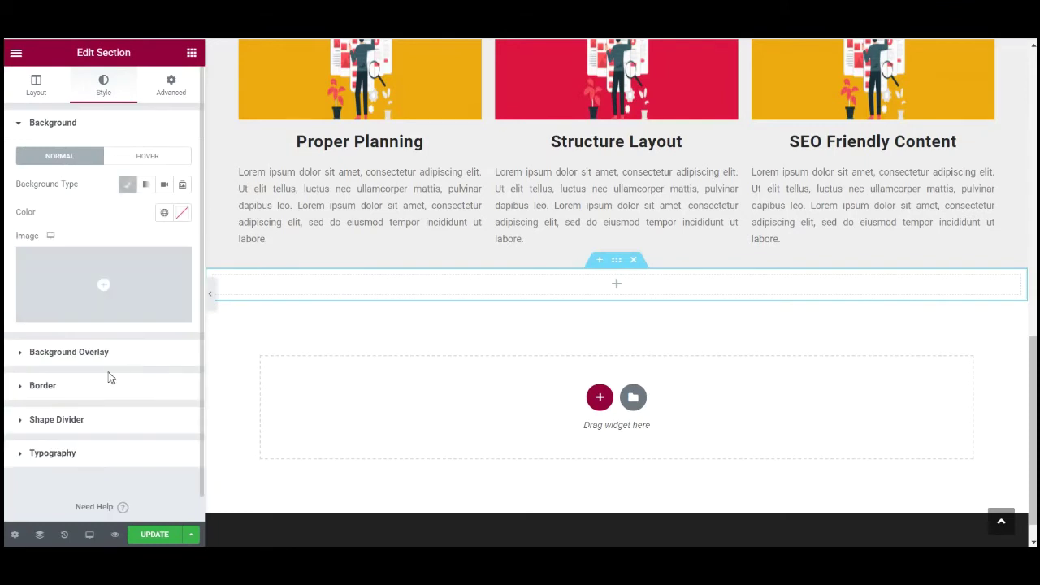
Step: Set the empty section below the feature columns to a bright yellow background and add a Spacer widget inside it
click(181, 213)
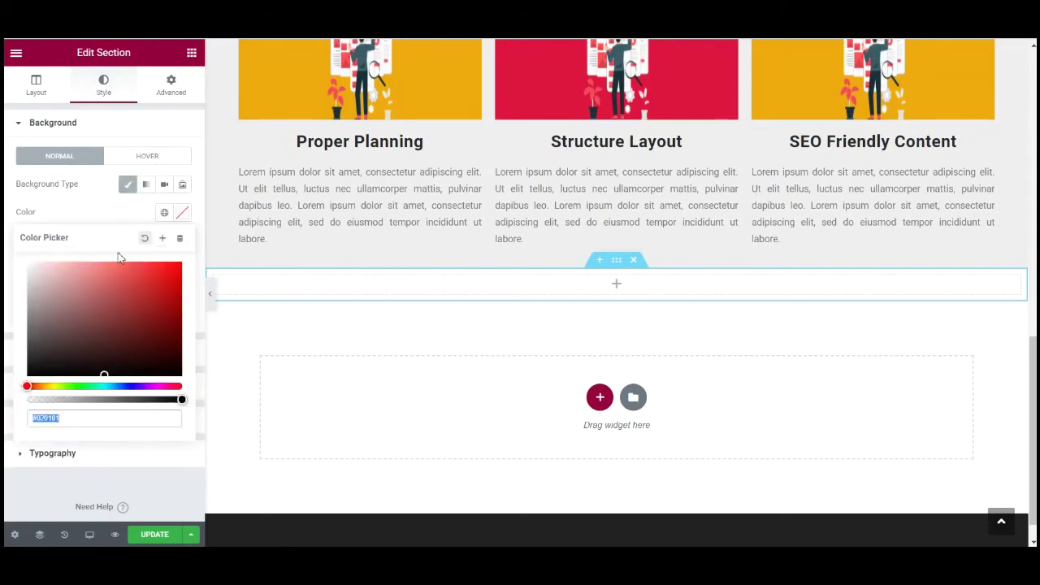
drag(29, 389, 44, 389)
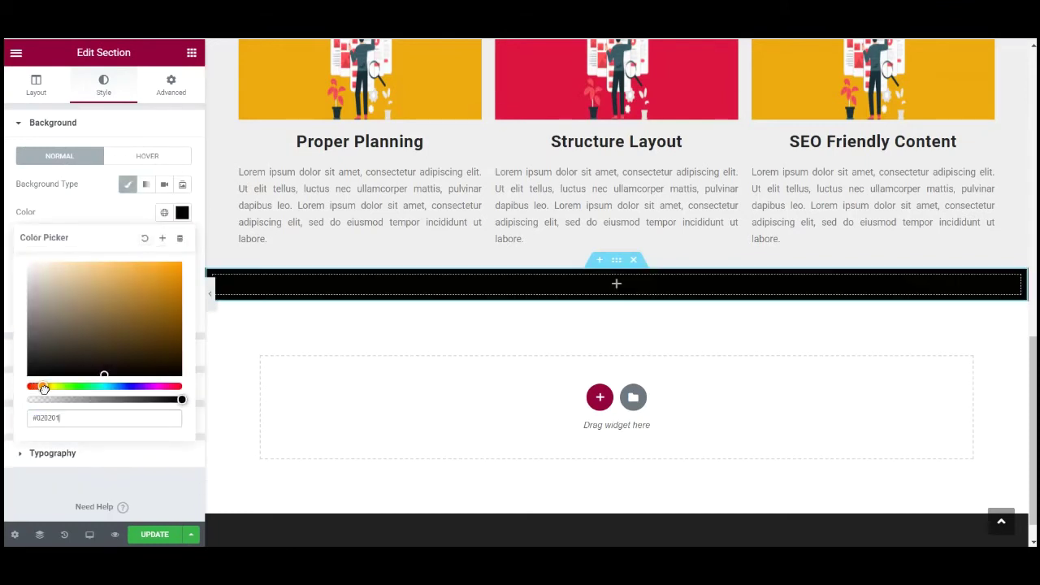
drag(103, 375, 180, 268)
click(192, 52)
drag(142, 370, 577, 286)
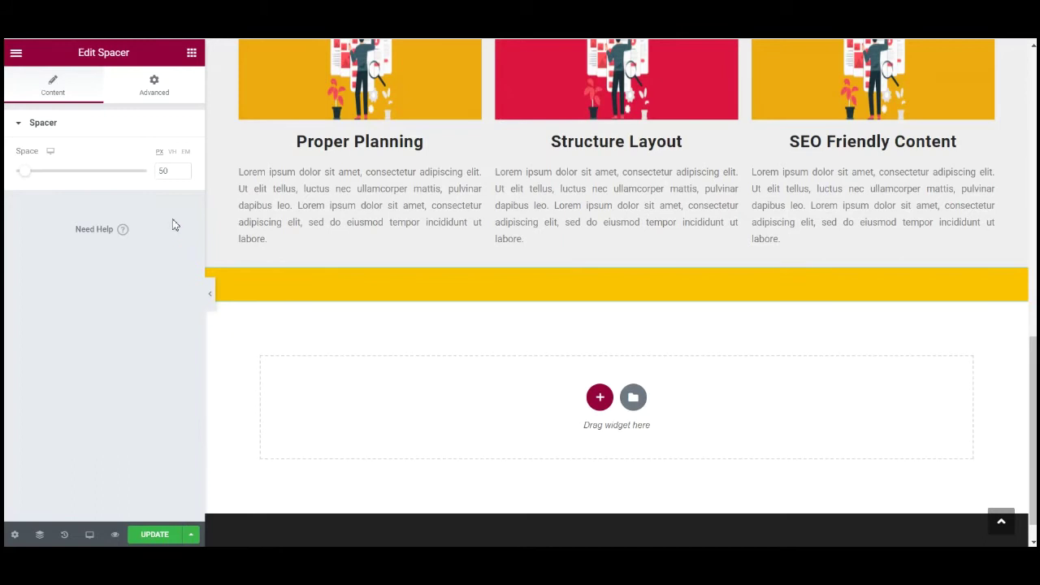
Step: Copy the heading "Download The Creative World App Today." from the reference page and add a two-column Inner Section below the yellow section's spacer
click(192, 52)
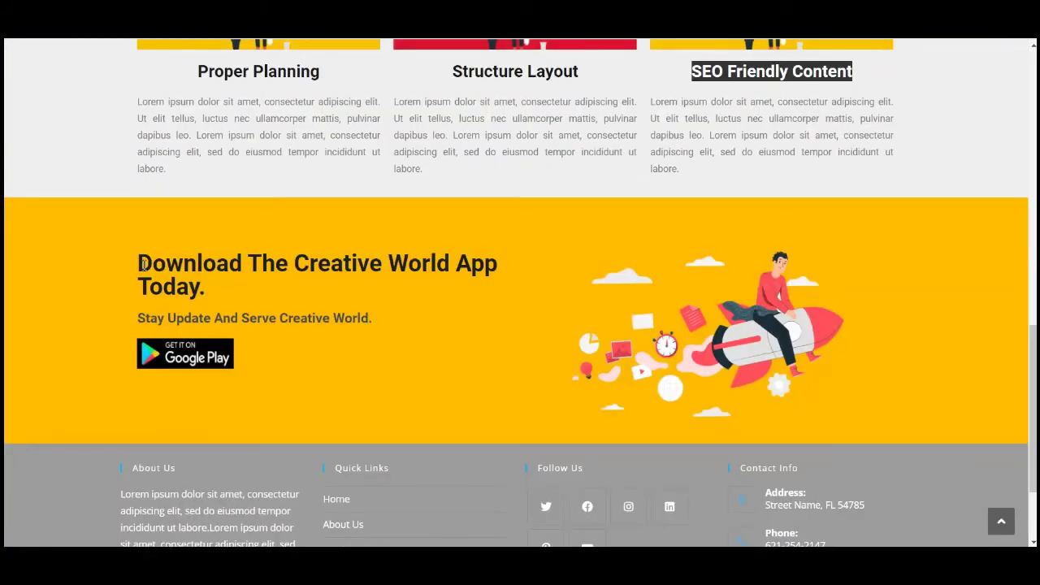
drag(140, 264, 206, 291)
key(ctrl+c)
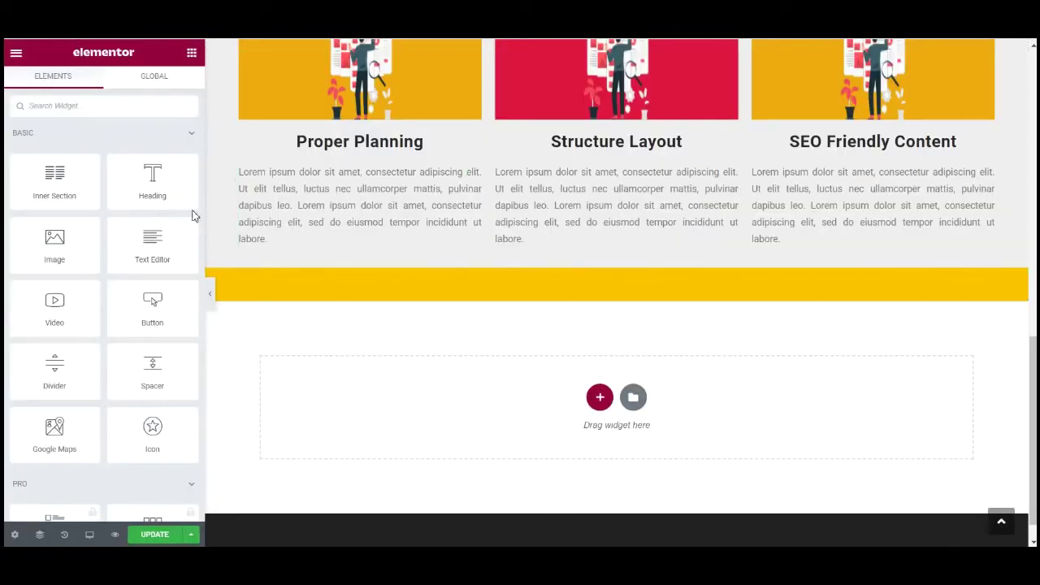
drag(174, 197, 506, 306)
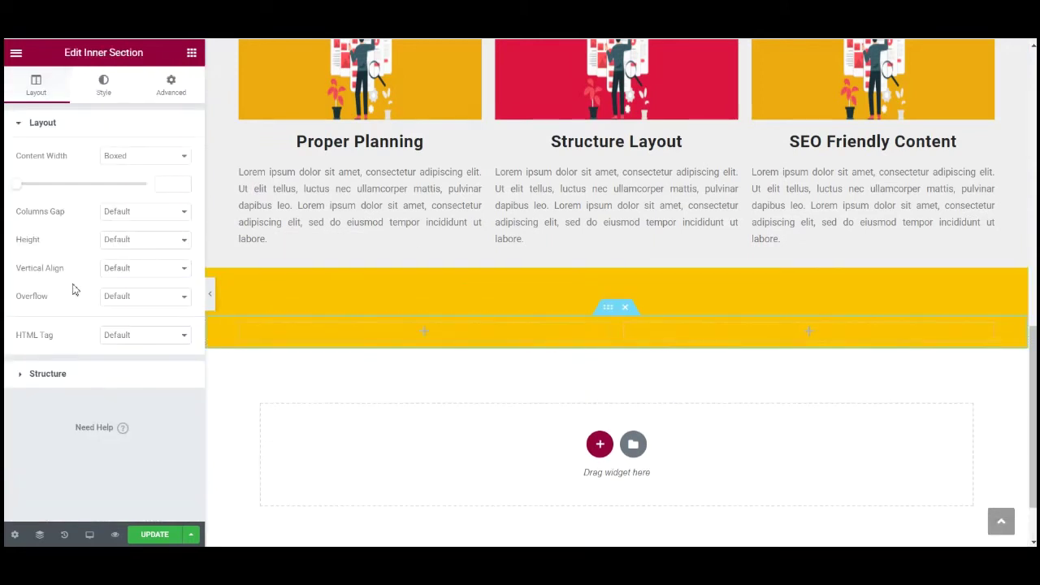
Step: Add a Heading widget to the inner section's first column with the copied title "Download The Creative World App Today."
click(191, 52)
drag(151, 171, 395, 343)
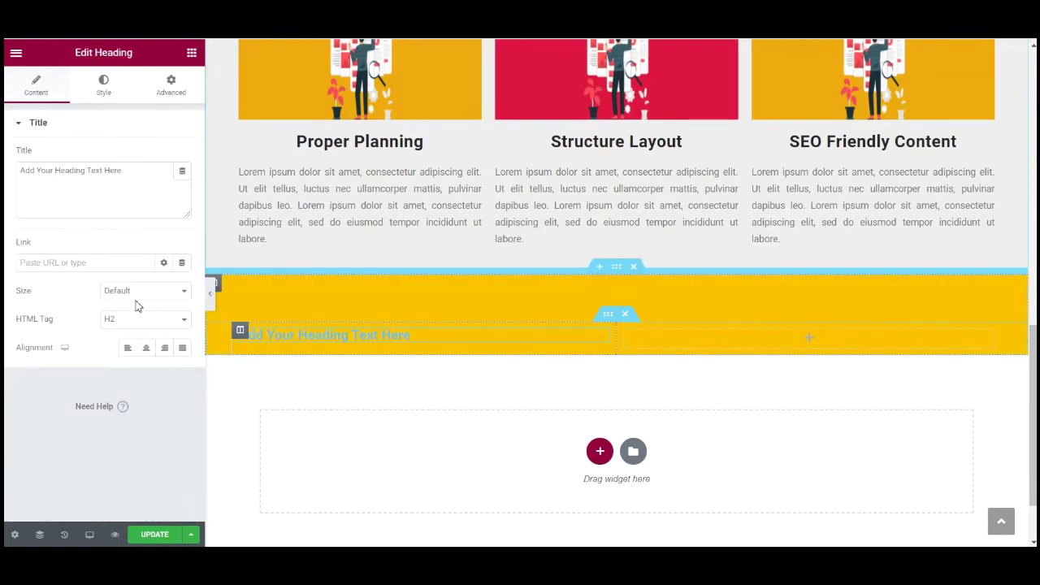
drag(125, 172, 5, 172)
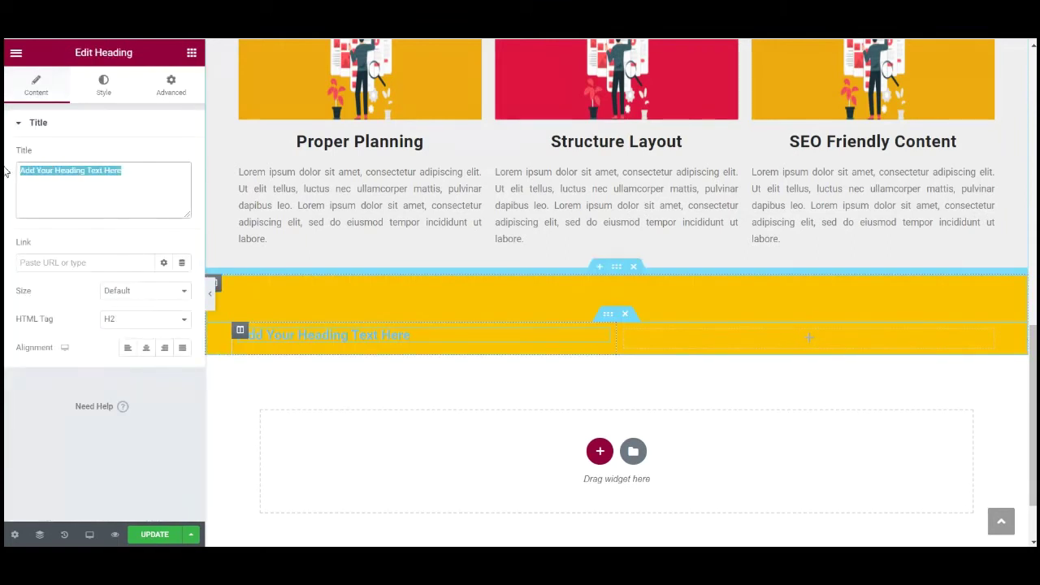
key(ctrl+v)
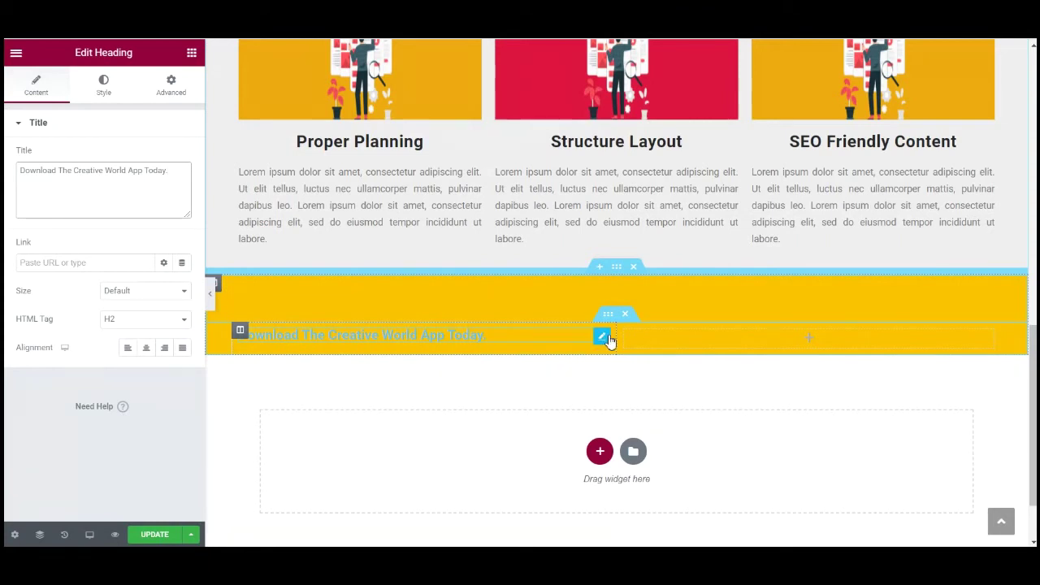
Step: Copy "Stay Update And Serve Creative World." from the reference page and use it as the title of a second Heading below the first
mouse_move(605, 337)
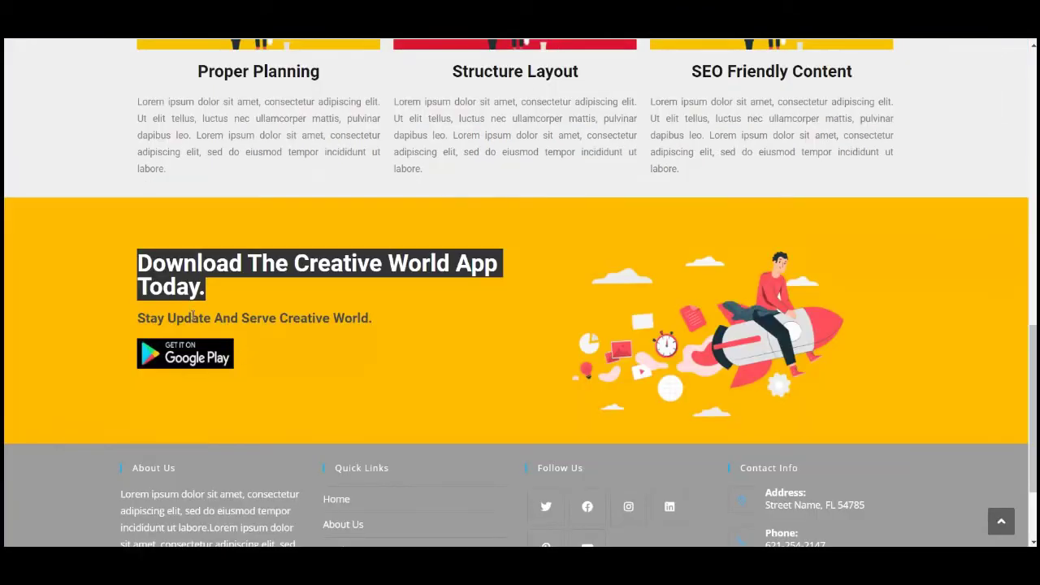
drag(137, 318, 386, 332)
key(ctrl+c)
click(386, 331)
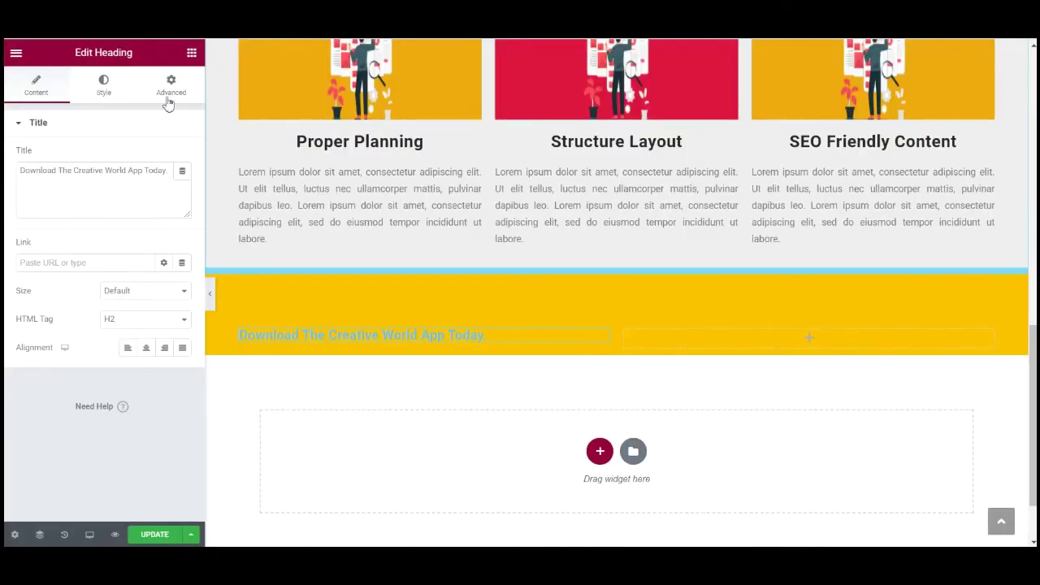
click(192, 52)
drag(150, 190, 332, 340)
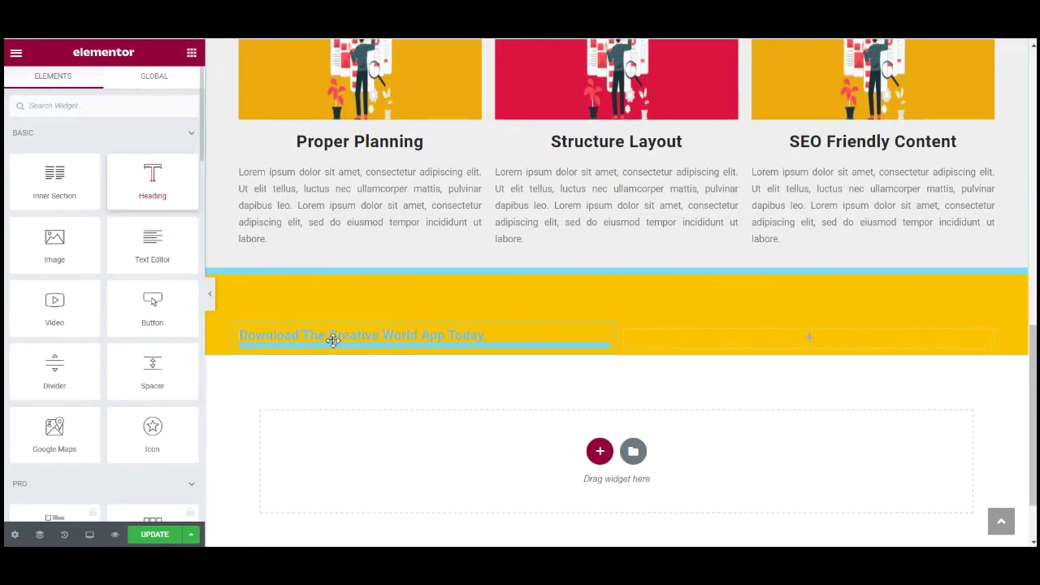
drag(127, 174, 6, 166)
key(ctrl+v)
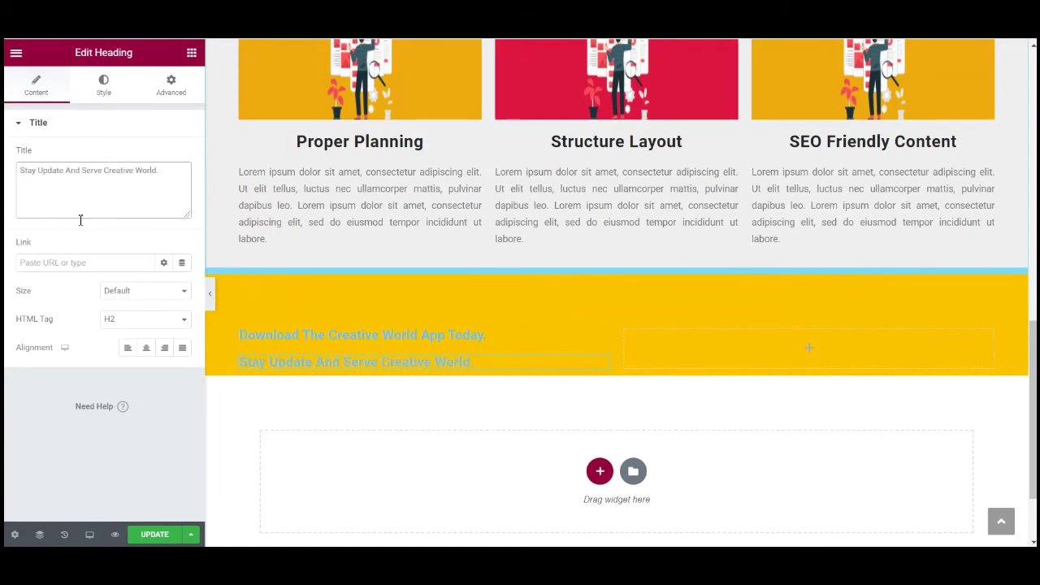
Step: Change the text color of the "Download The Creative World App Today." heading to near-black
click(601, 336)
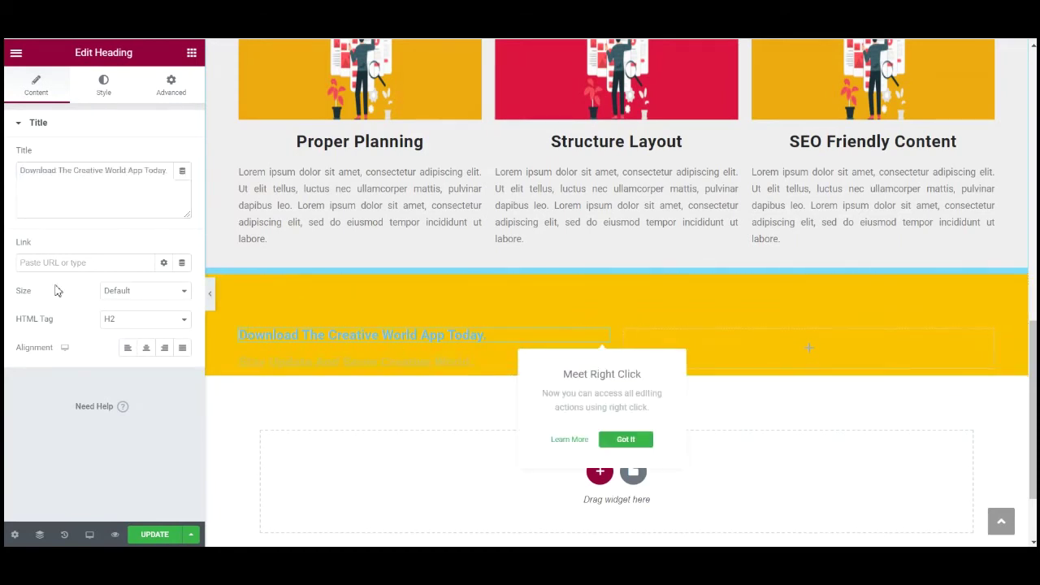
click(103, 89)
click(183, 157)
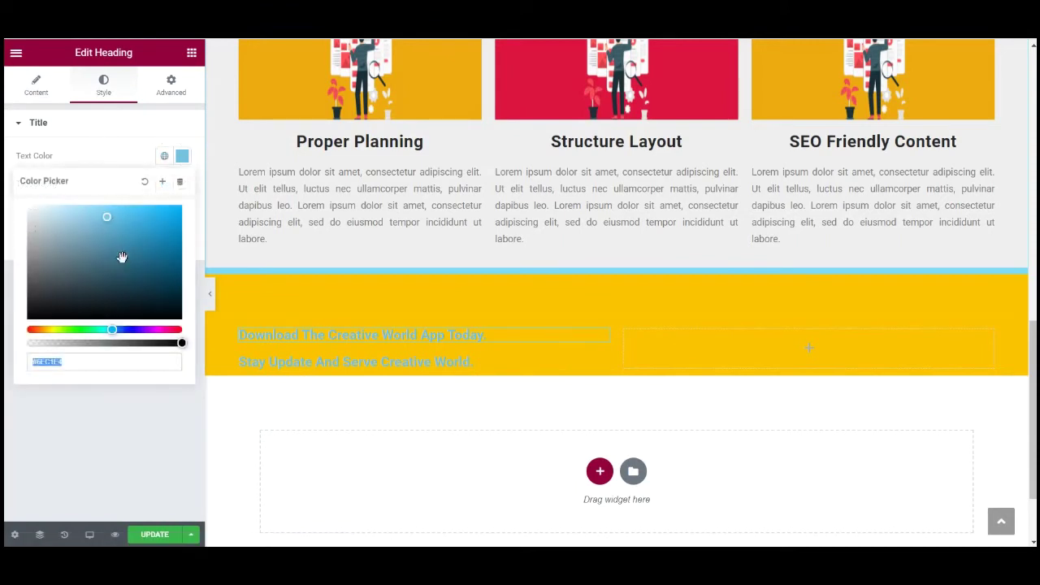
mouse_move(108, 219)
mouse_down()
mouse_move(57, 274)
mouse_move(46, 305)
mouse_up()
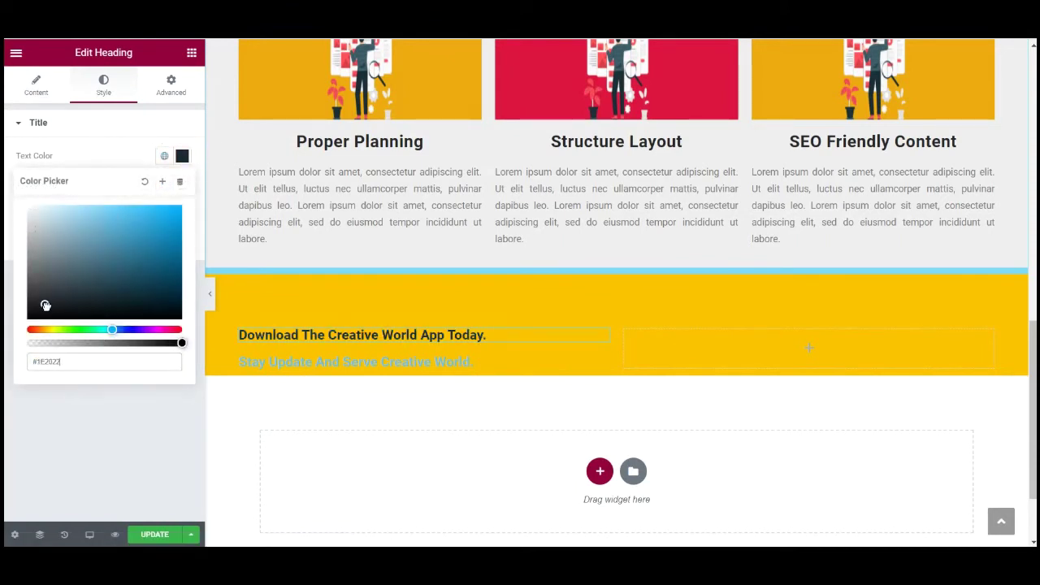
click(116, 168)
Step: Set the typography size of the "Download The Creative World App Today." heading to 30 px
click(181, 185)
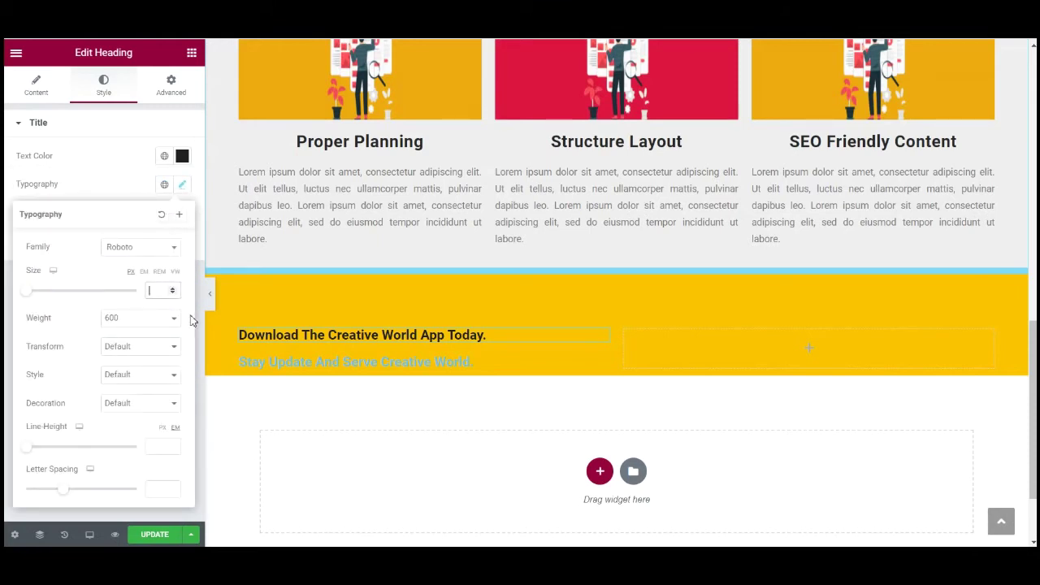
text(30)
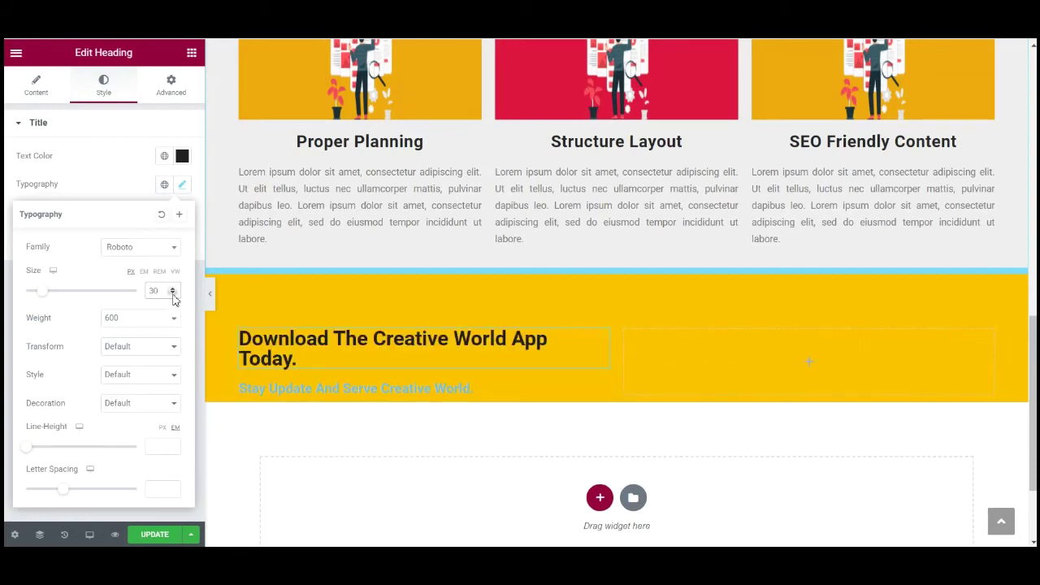
click(172, 294)
click(172, 288)
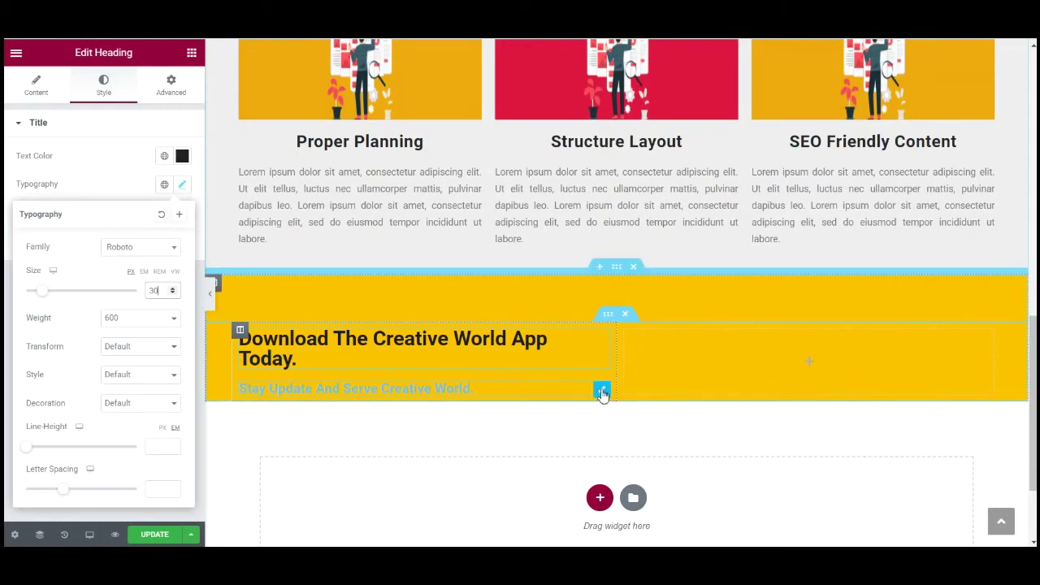
Step: Change the text color of the "Stay Update And Serve Creative World." heading to dark grey
click(601, 394)
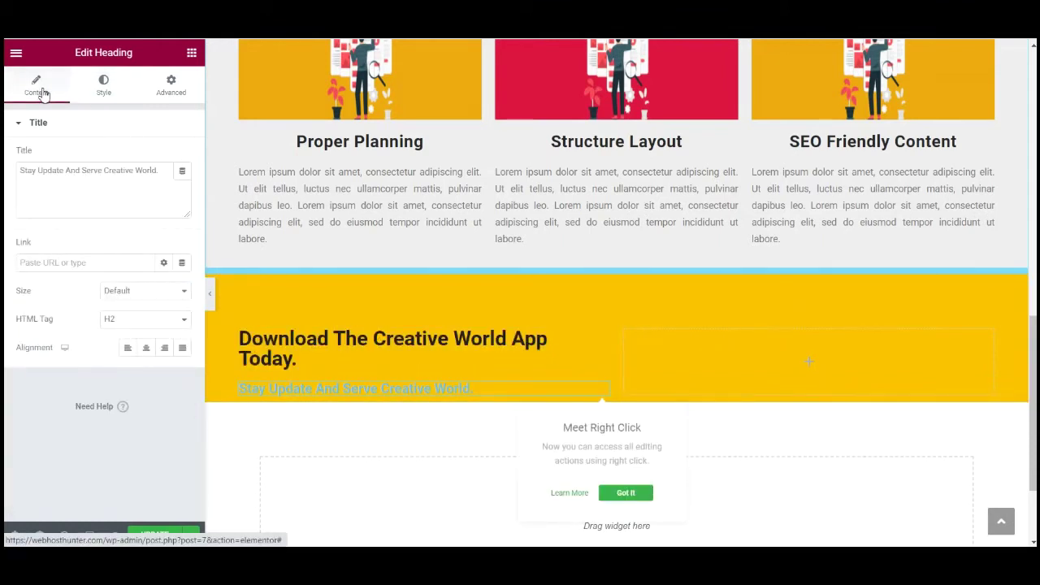
click(103, 86)
click(182, 155)
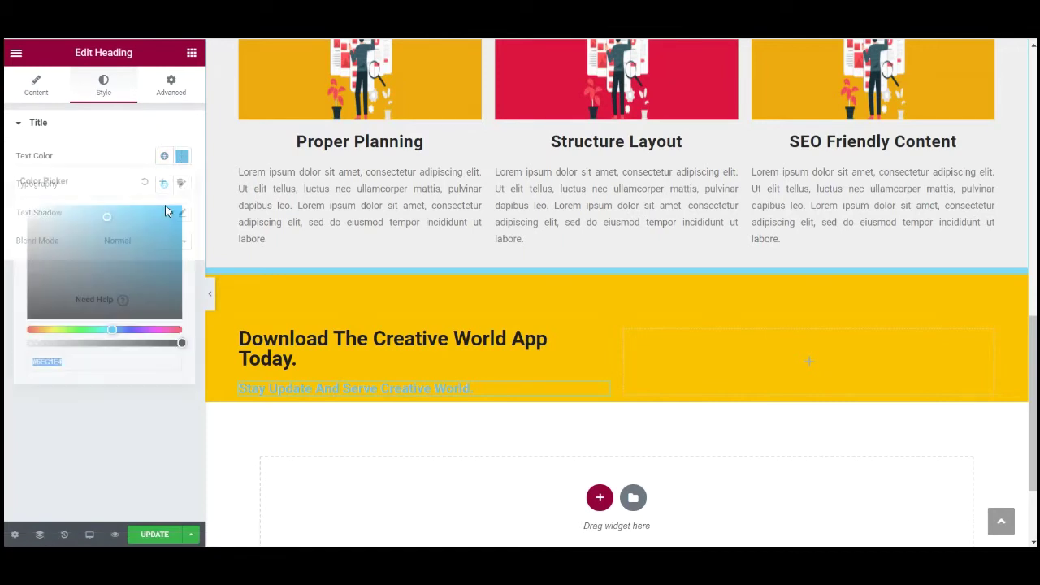
click(58, 316)
click(31, 399)
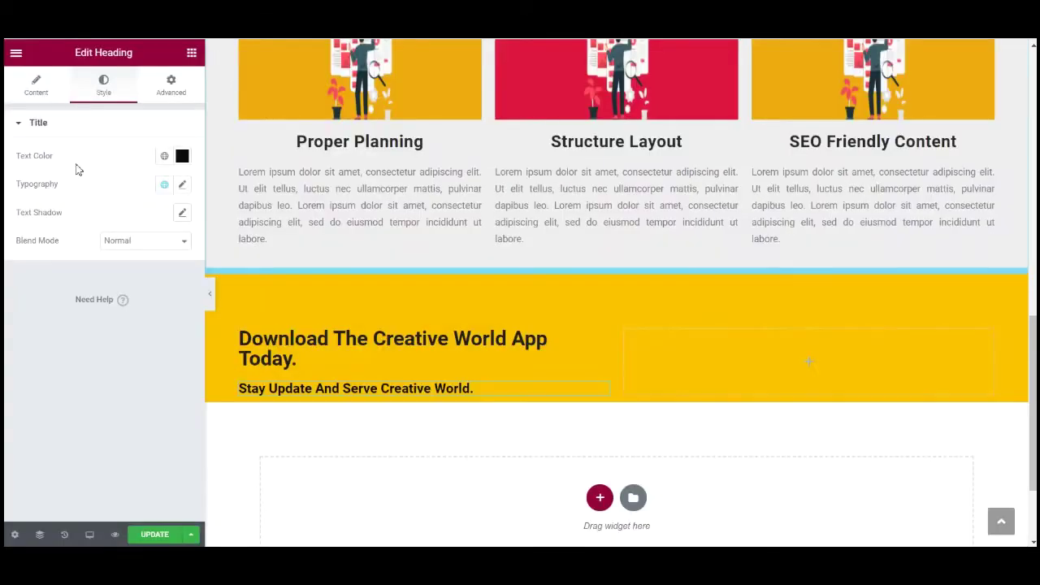
click(182, 155)
mouse_move(58, 316)
mouse_down()
mouse_move(37, 302)
mouse_move(35, 278)
mouse_up()
click(43, 418)
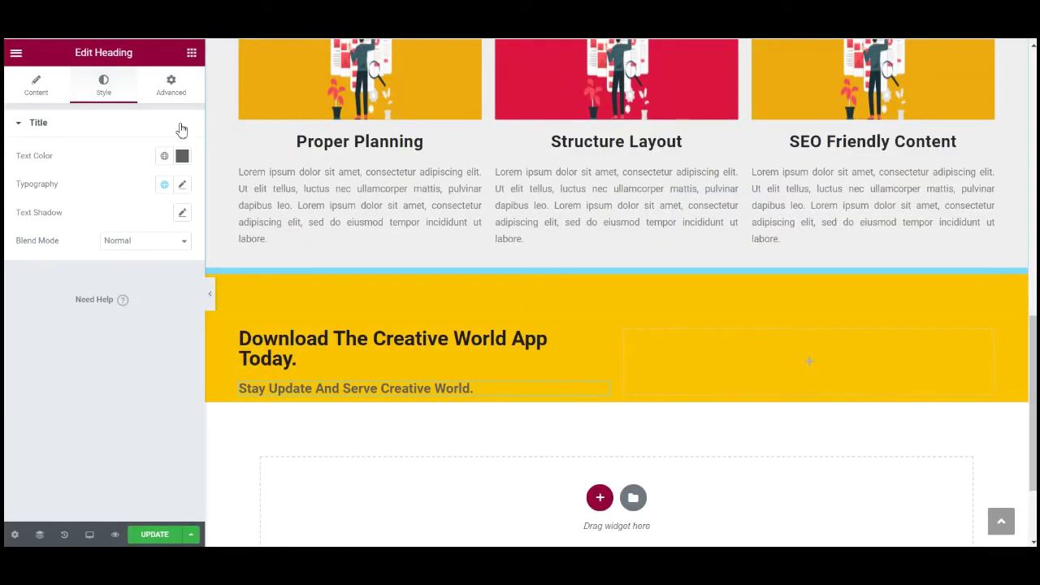
Step: Add an Image widget below the second heading with the uploaded google badge and set its width to 25%
click(191, 52)
drag(55, 244, 388, 395)
click(96, 229)
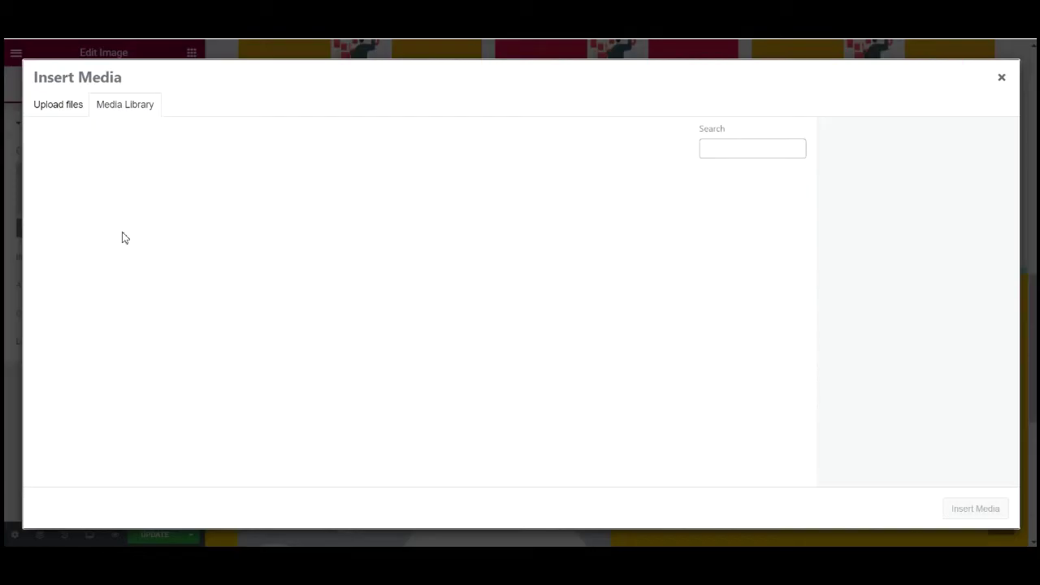
click(54, 105)
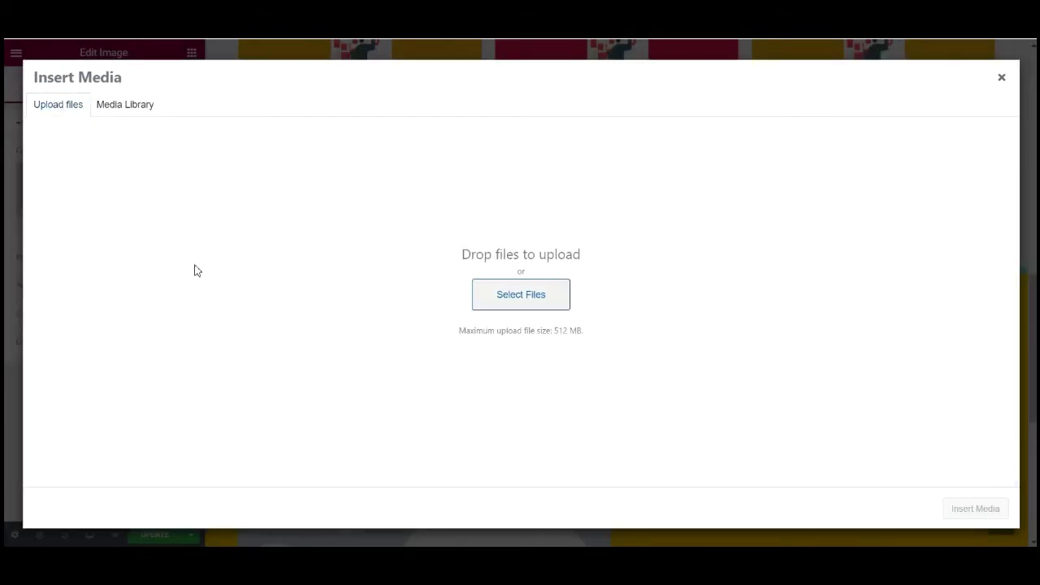
key(g)
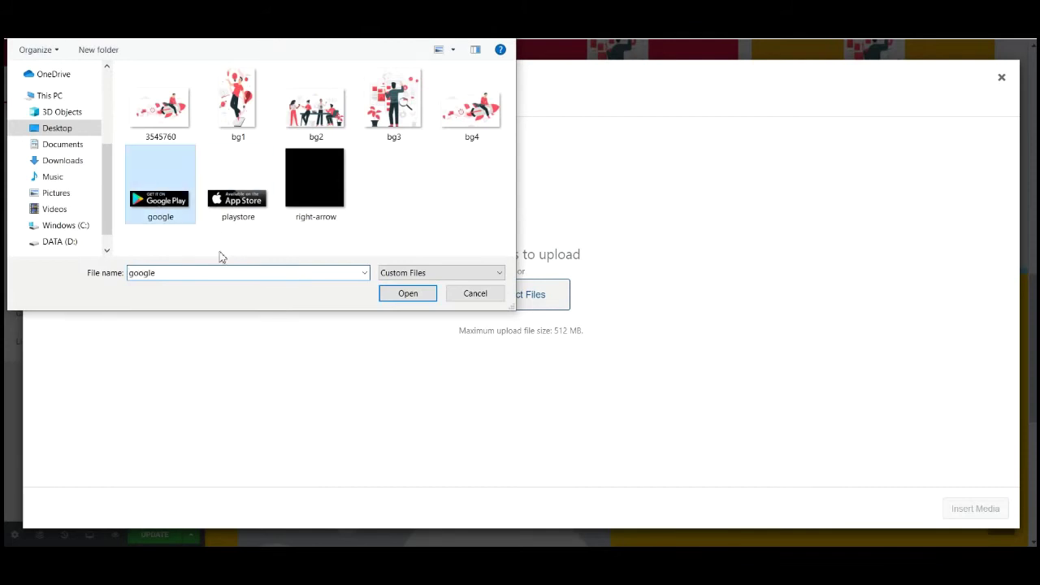
click(415, 297)
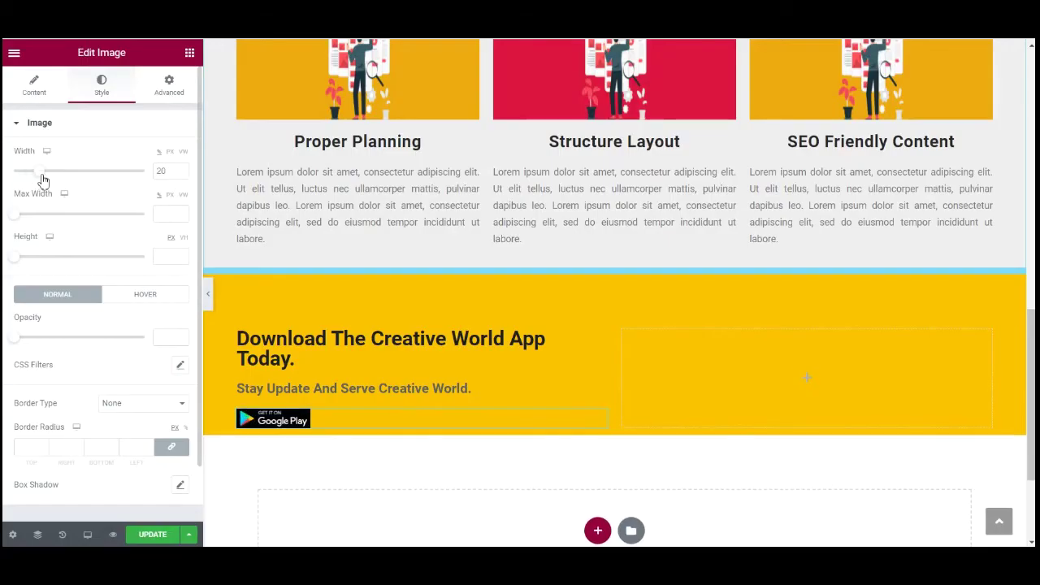
drag(41, 179, 49, 179)
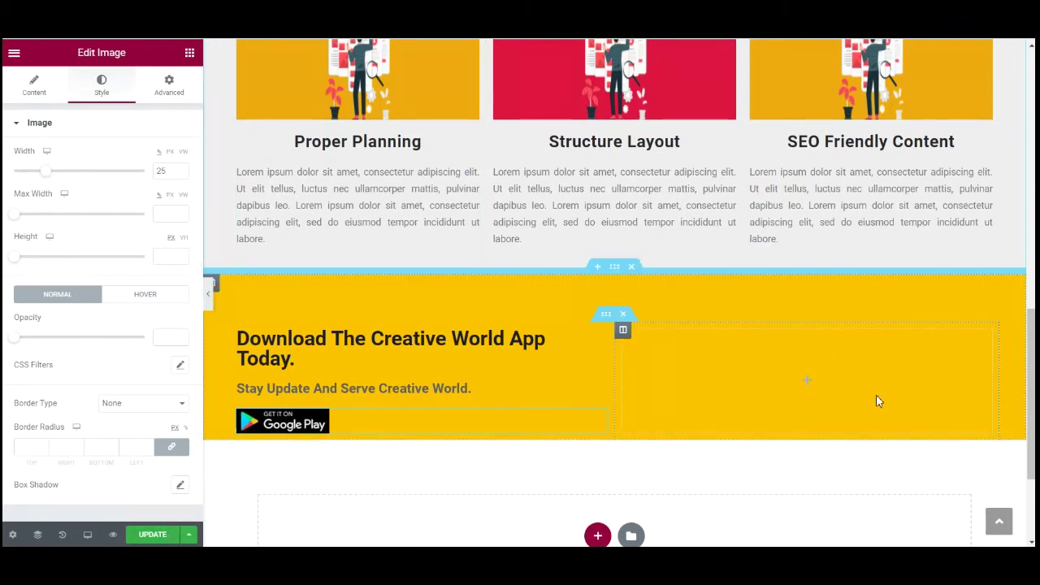
Step: Place an Image widget with the uploaded bg4 picture in the empty column of the yellow section and save the page
click(189, 52)
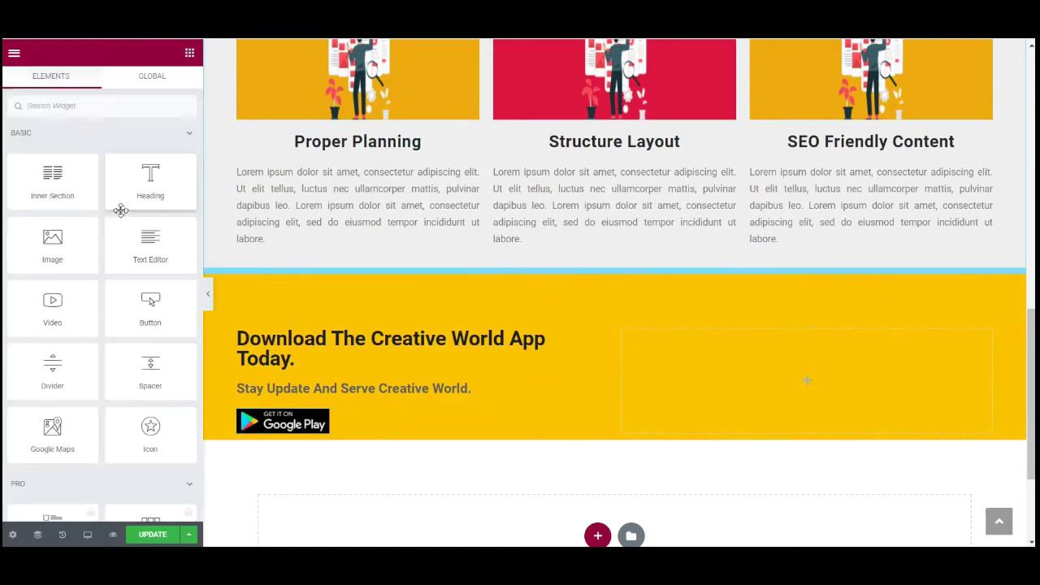
drag(64, 244, 833, 390)
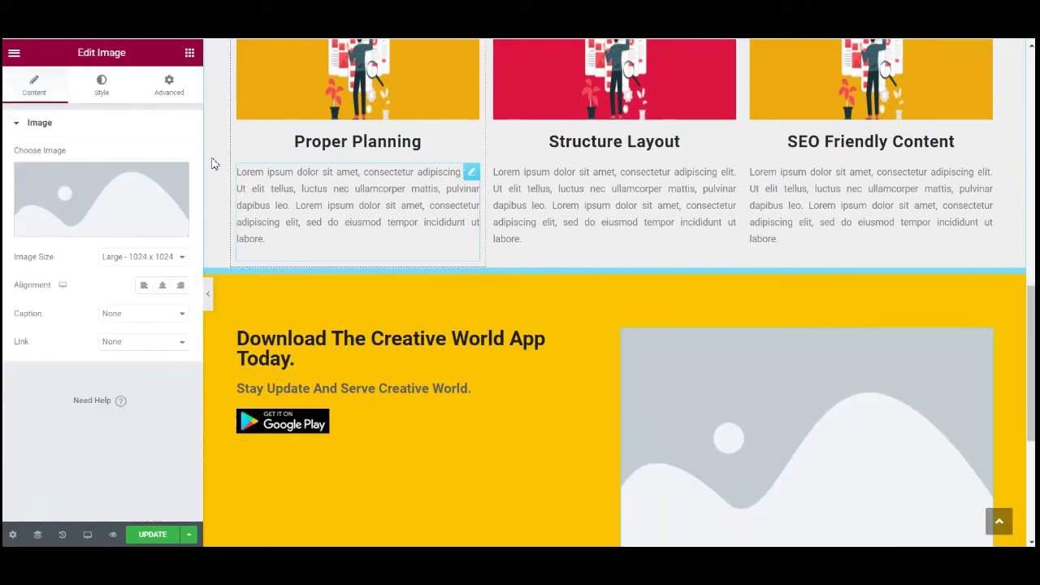
click(90, 221)
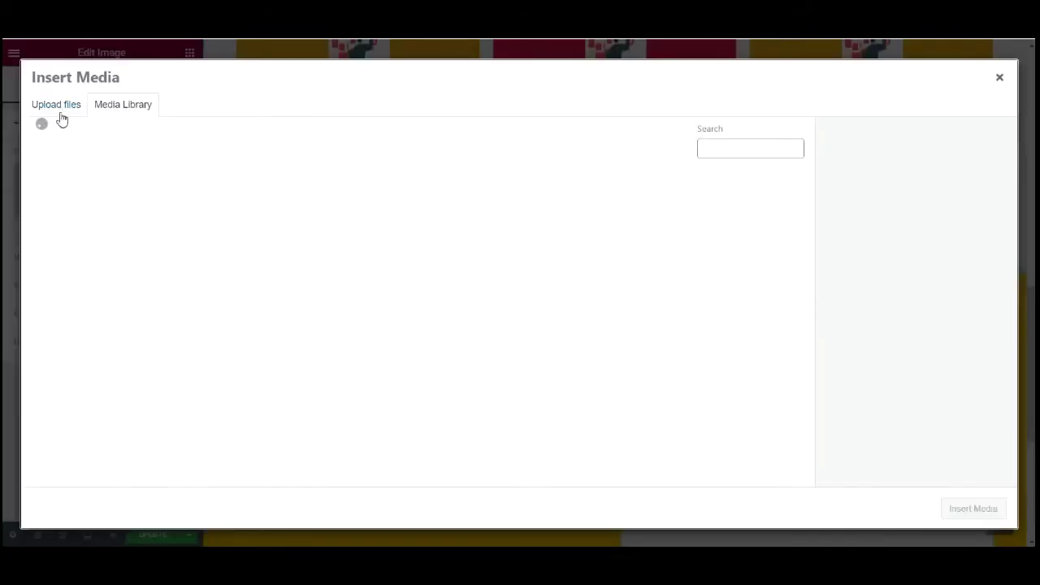
click(495, 295)
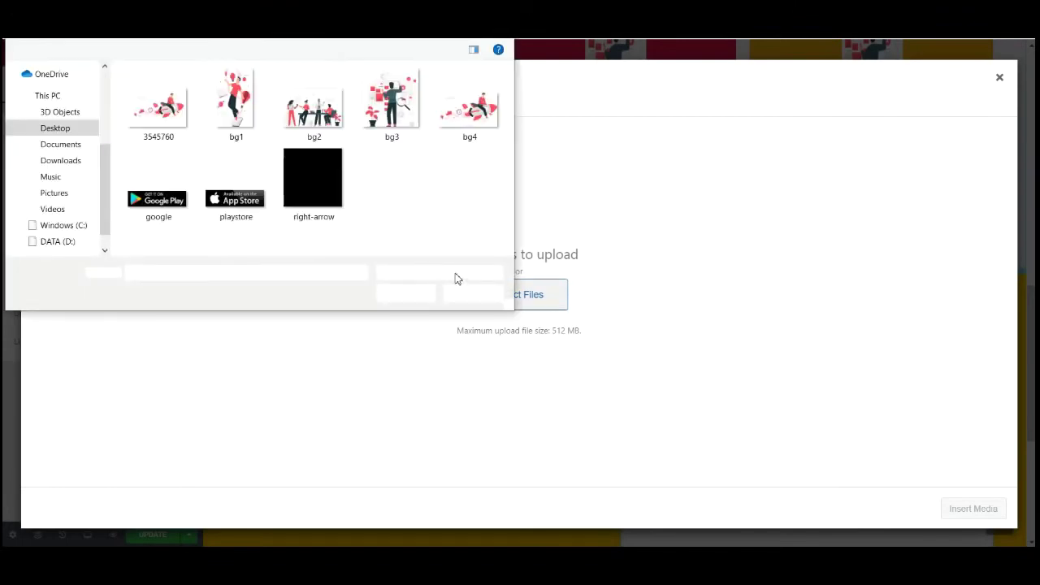
click(159, 105)
click(409, 296)
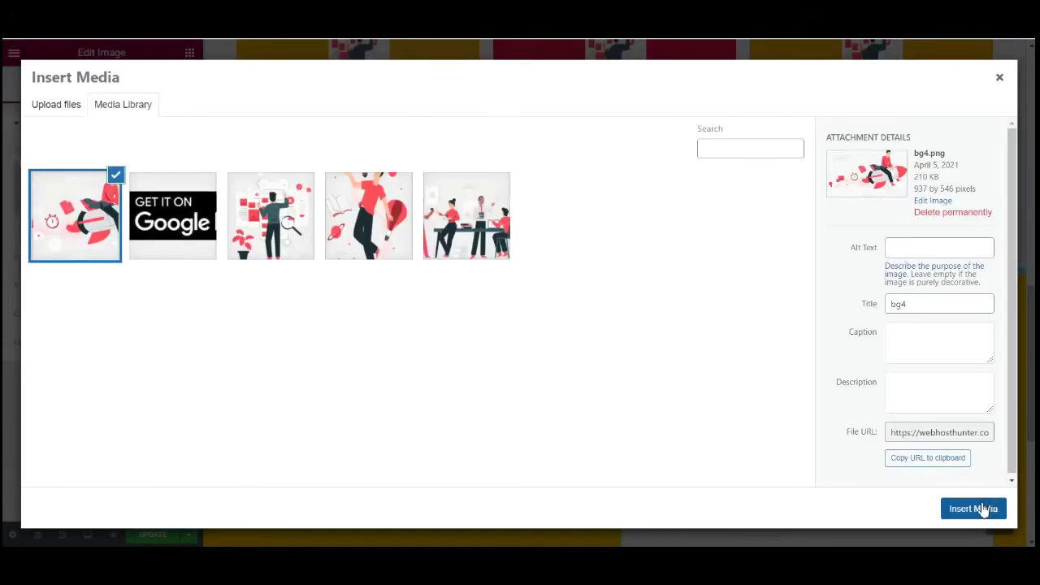
click(973, 509)
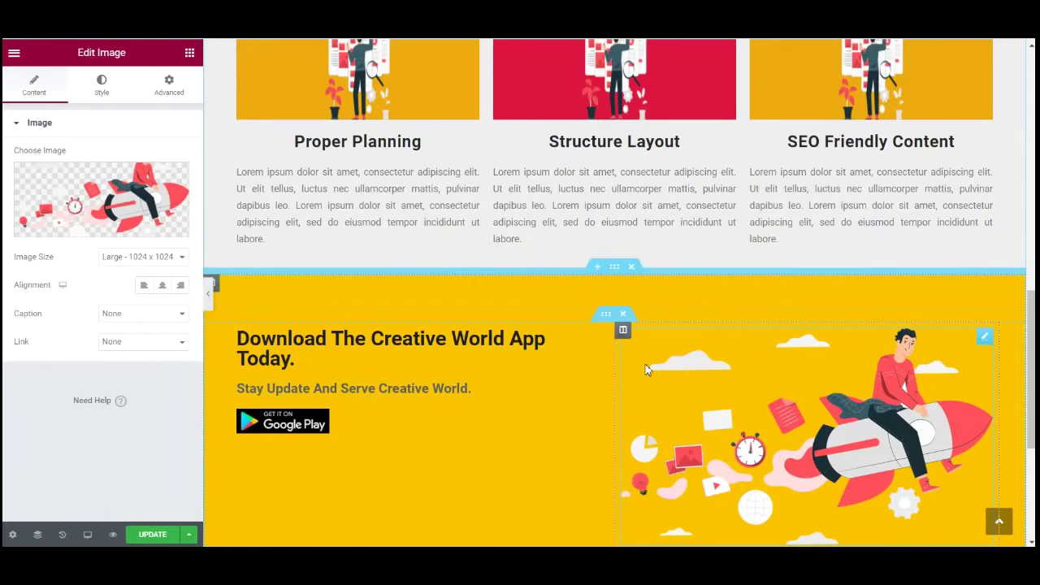
key(ctrl+s)
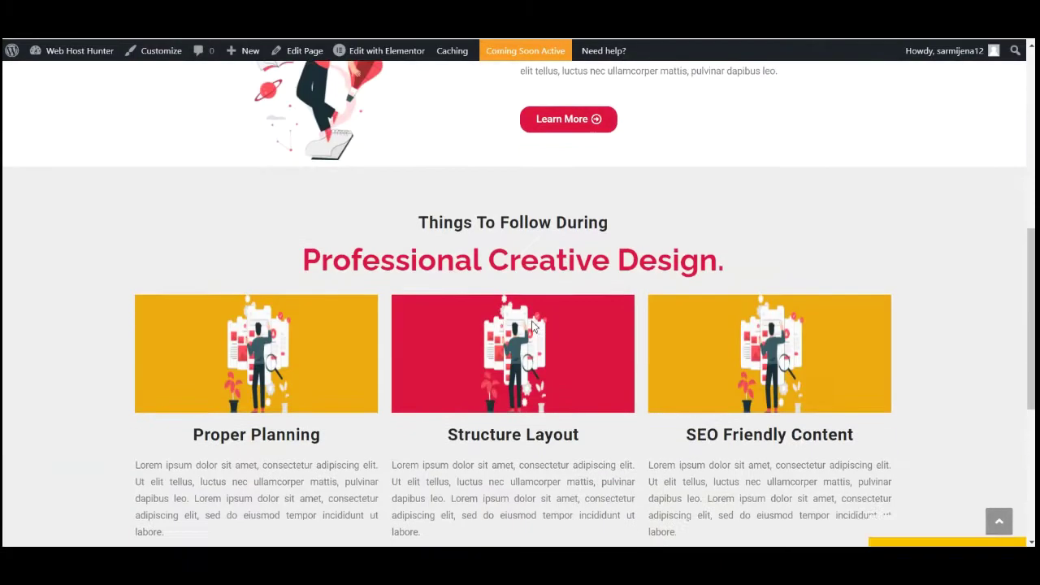
scroll(533, 320, down, 5)
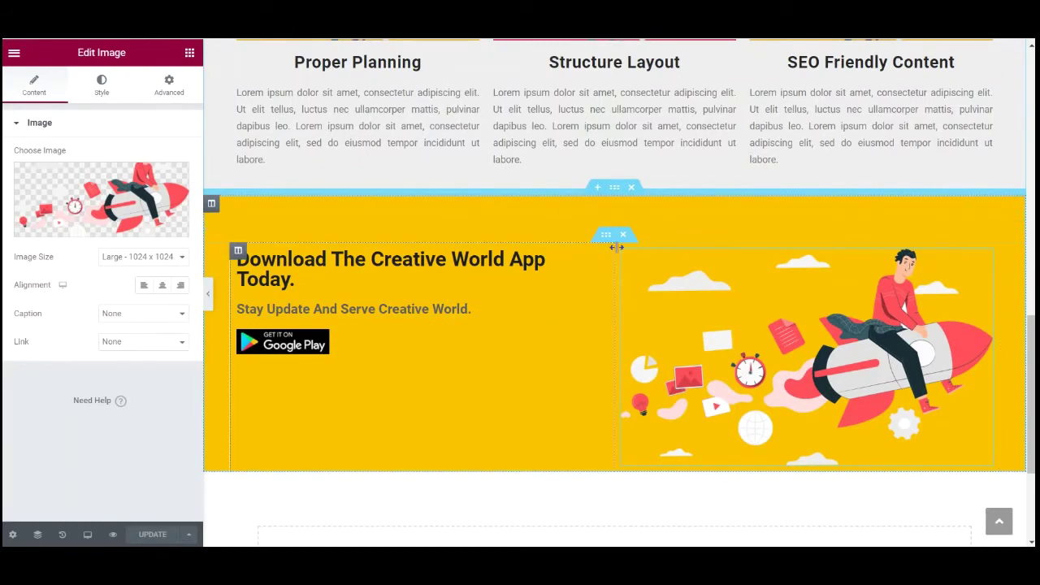
Step: Set the padding of the yellow area's inner section to 15 px on all sides
click(607, 238)
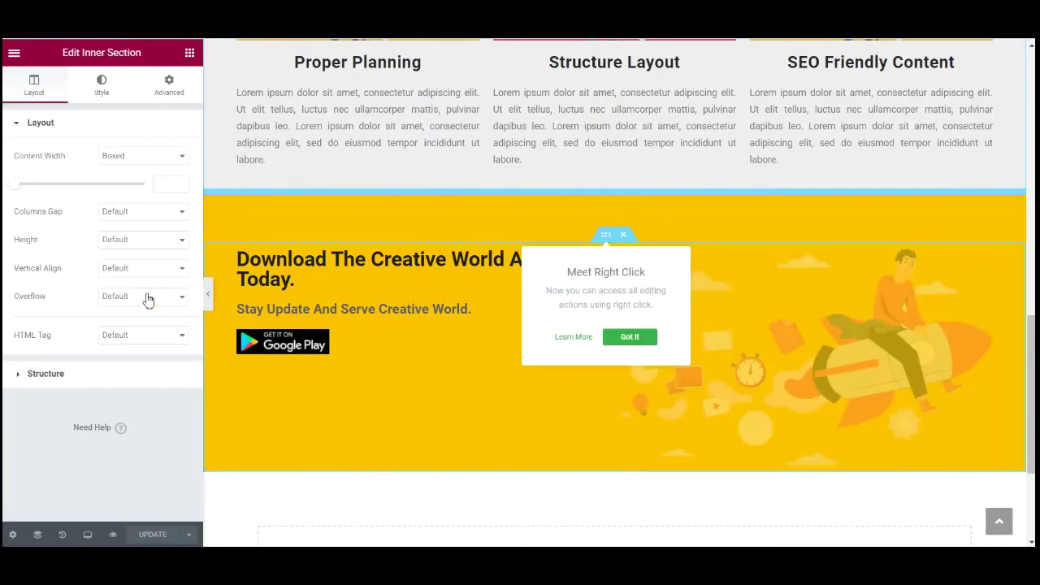
click(169, 93)
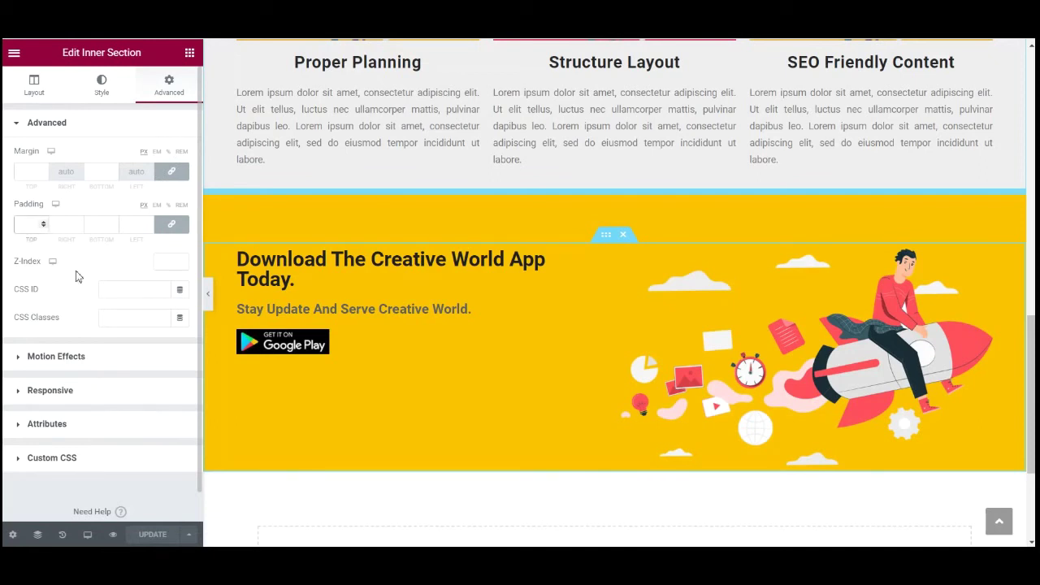
text(10)
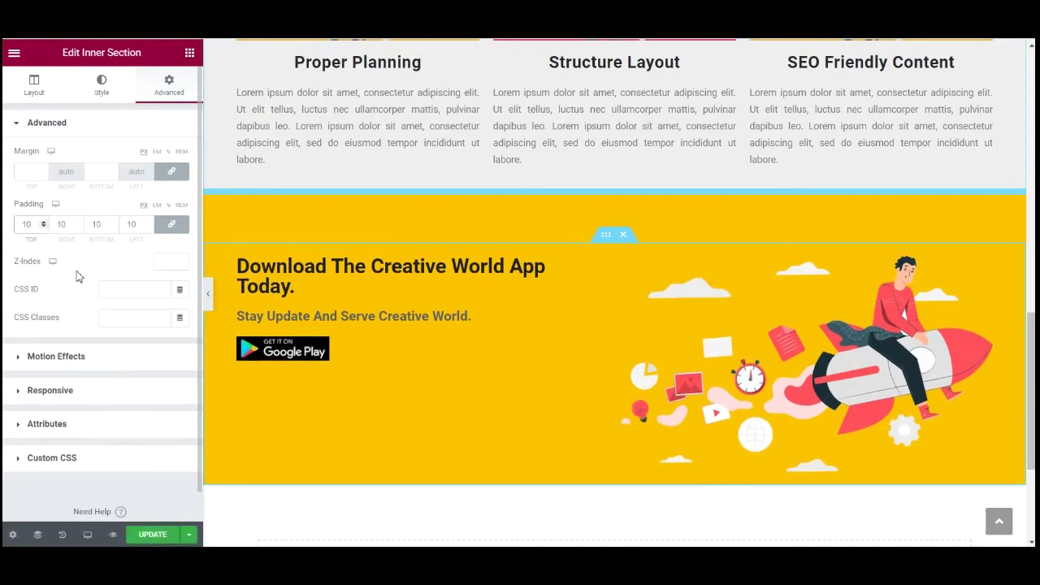
click(44, 222)
click(44, 222)
click(44, 222)
click(44, 222)
click(43, 222)
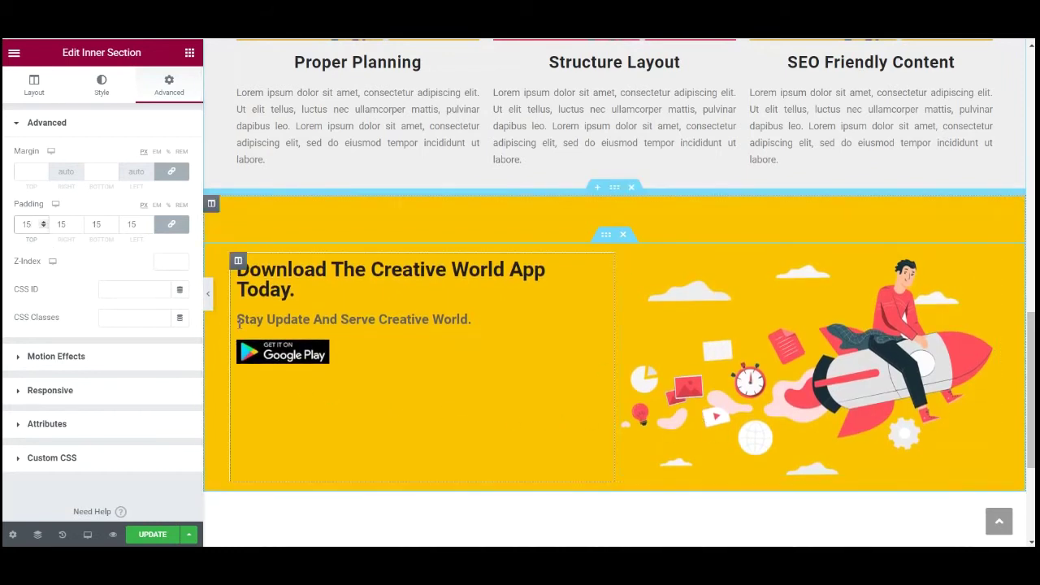
Step: Unlink the inner section's padding values and set the top, right and left padding to 0
click(172, 223)
drag(33, 226, 4, 226)
text(0)
drag(71, 226, 50, 226)
text(0)
drag(137, 224, 114, 230)
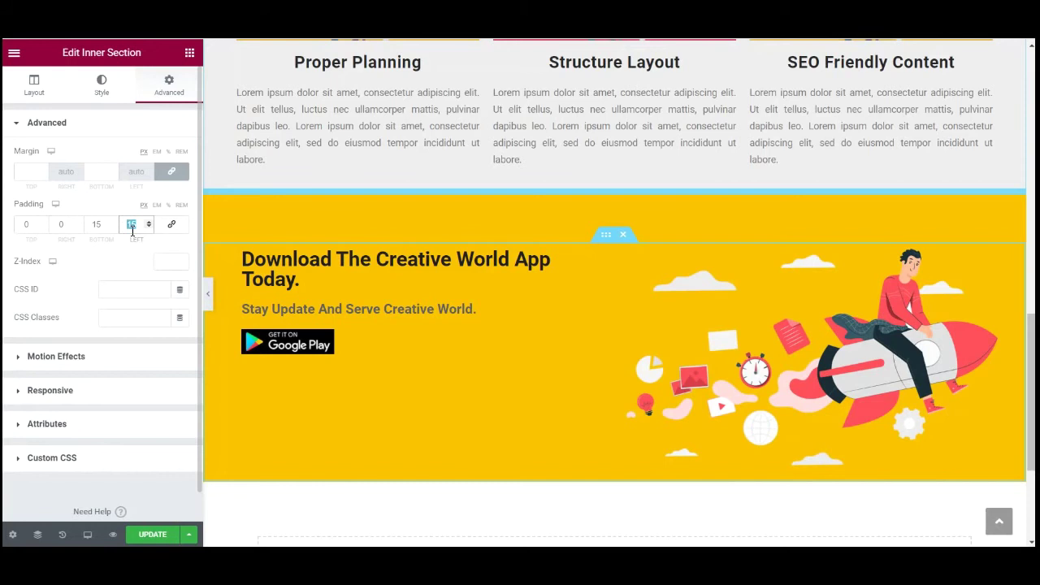
text(0)
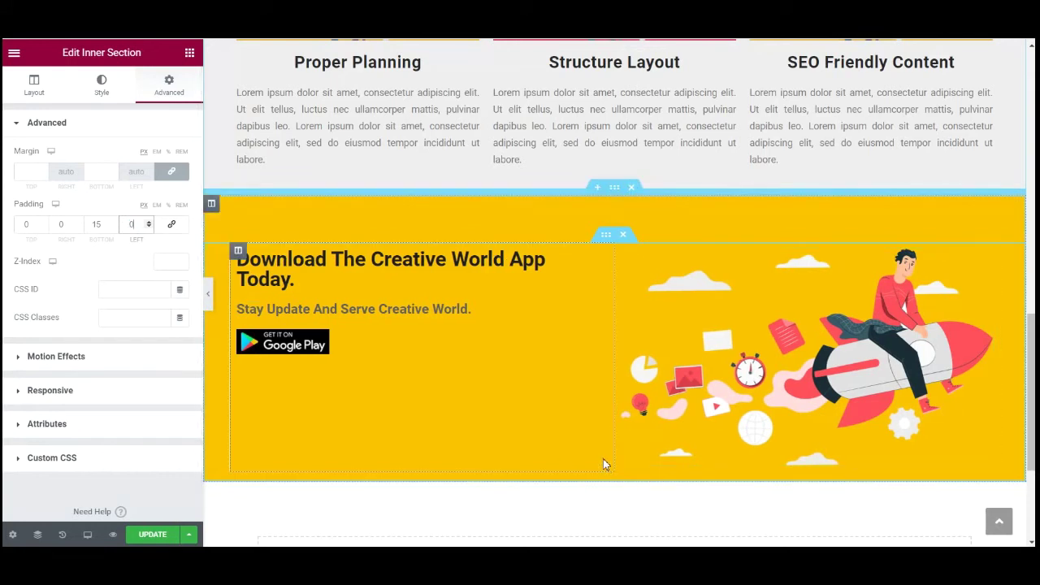
Step: Set the rocket image's width to 60% and review the updated page in the reloaded preview
click(986, 260)
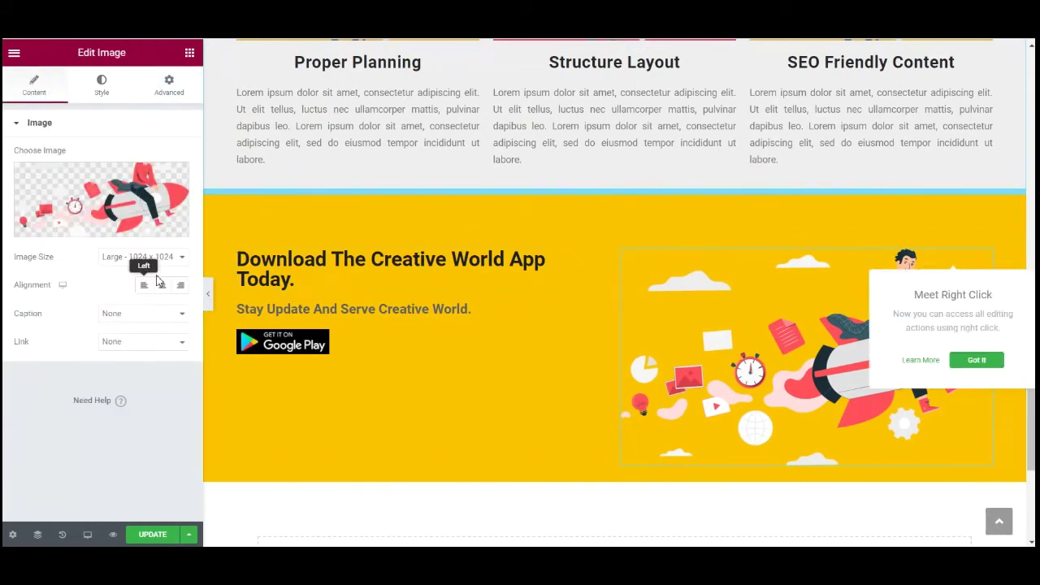
click(101, 85)
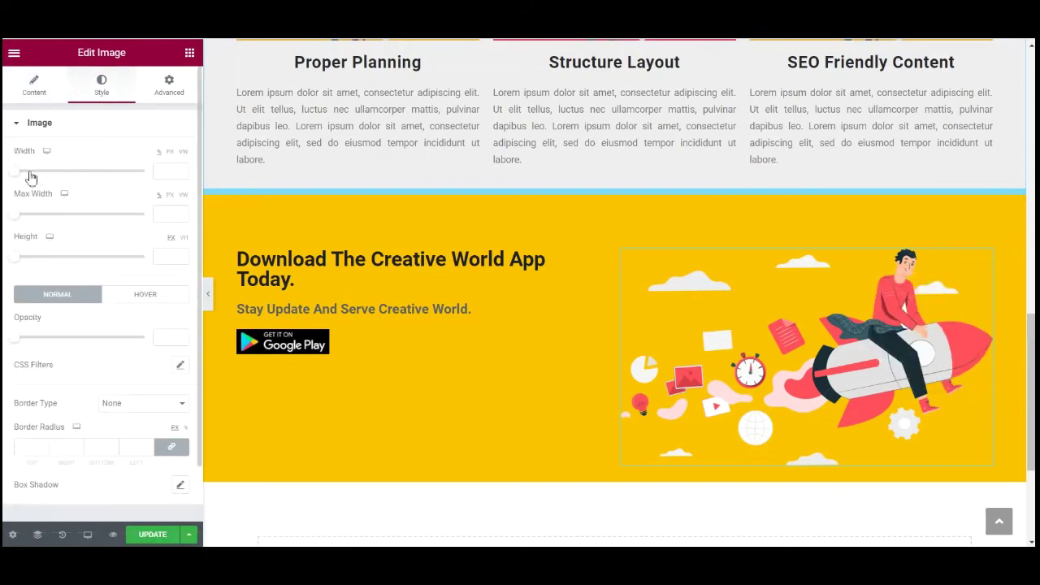
drag(19, 172, 98, 184)
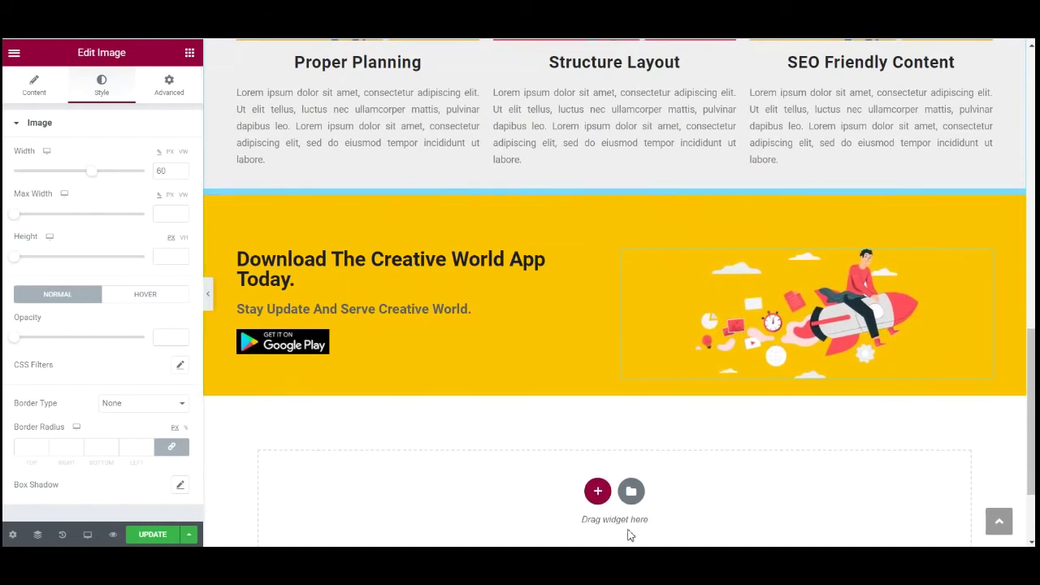
click(149, 538)
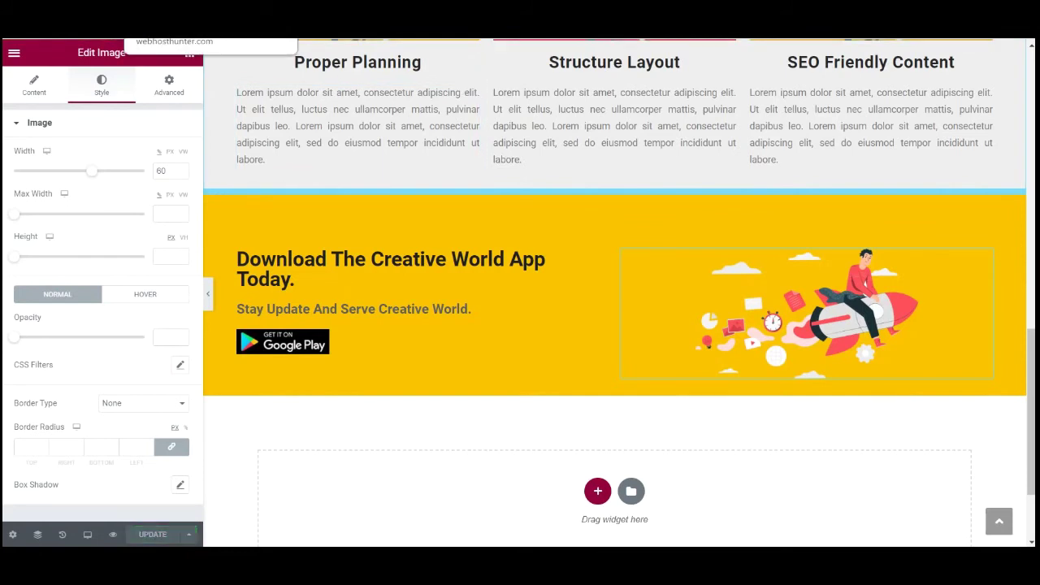
key(ctrl+Tab)
key(F5)
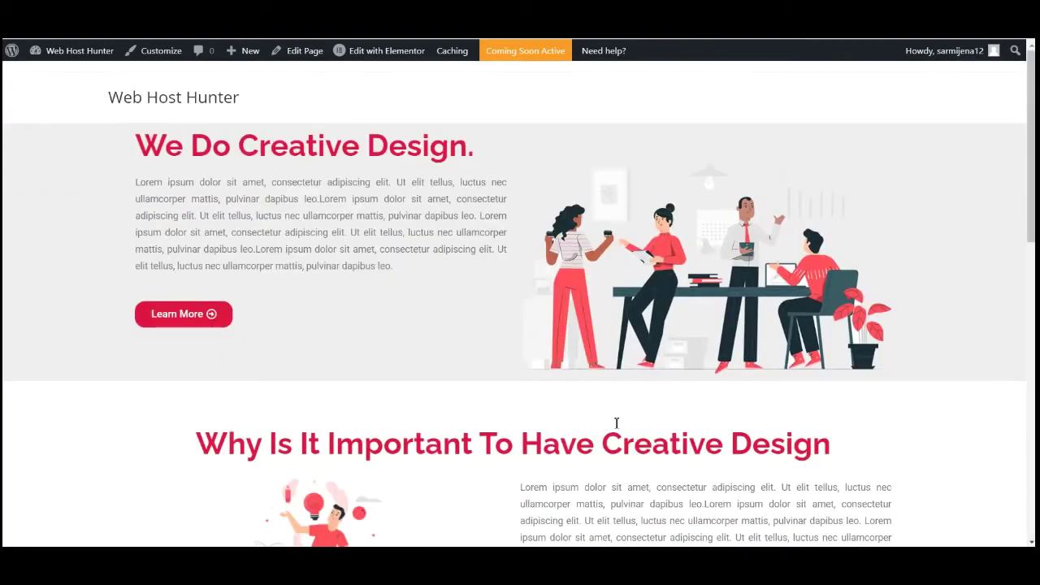
scroll(483, 346, down, 3)
scroll(484, 346, down, 5)
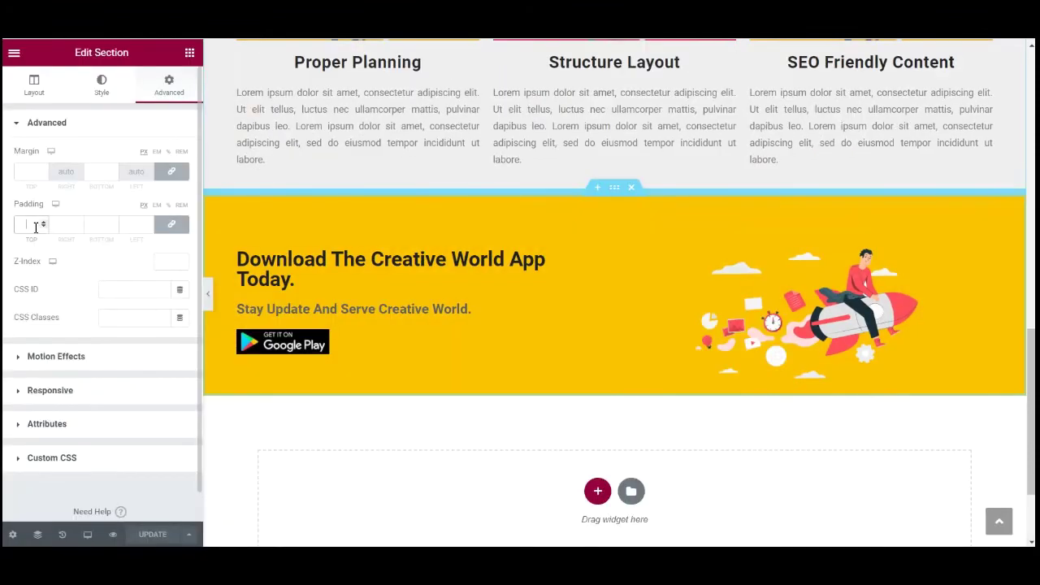
Step: Set the padding of the outer yellow section to 20 px on all sides
text(10)
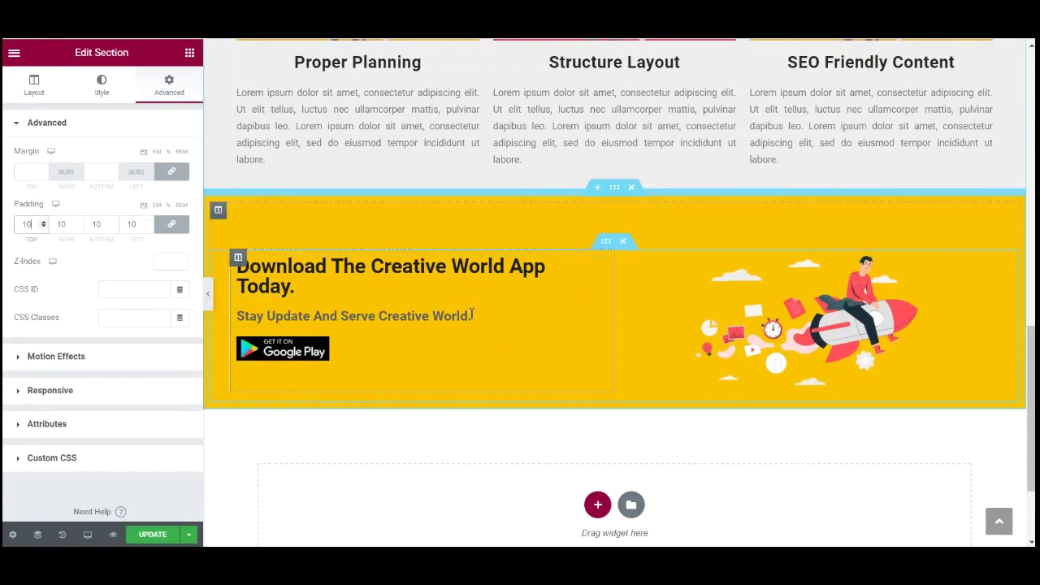
click(46, 227)
click(47, 227)
click(46, 227)
click(46, 227)
click(46, 227)
click(46, 226)
click(46, 227)
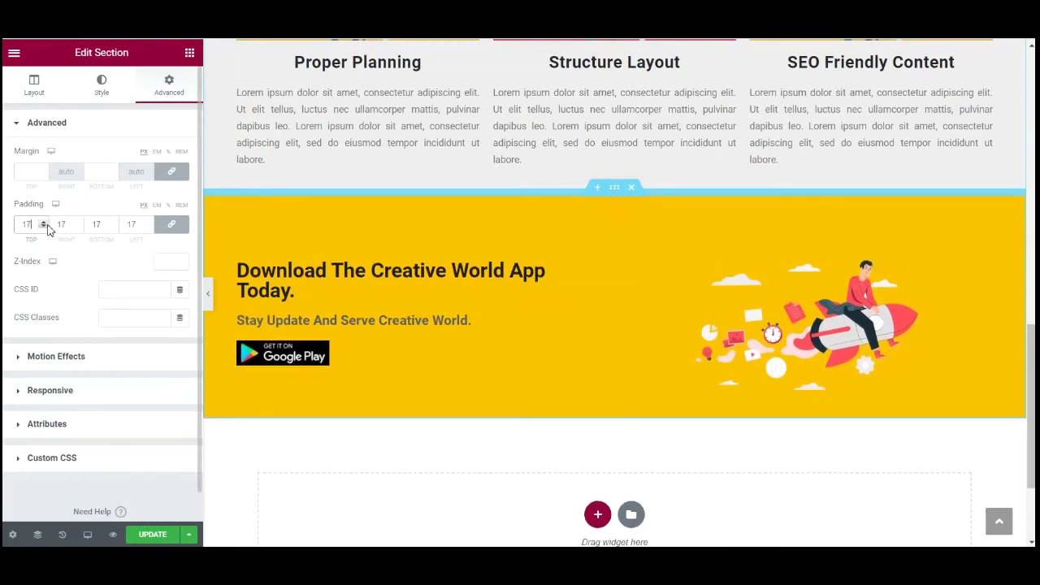
click(45, 226)
click(45, 226)
click(45, 226)
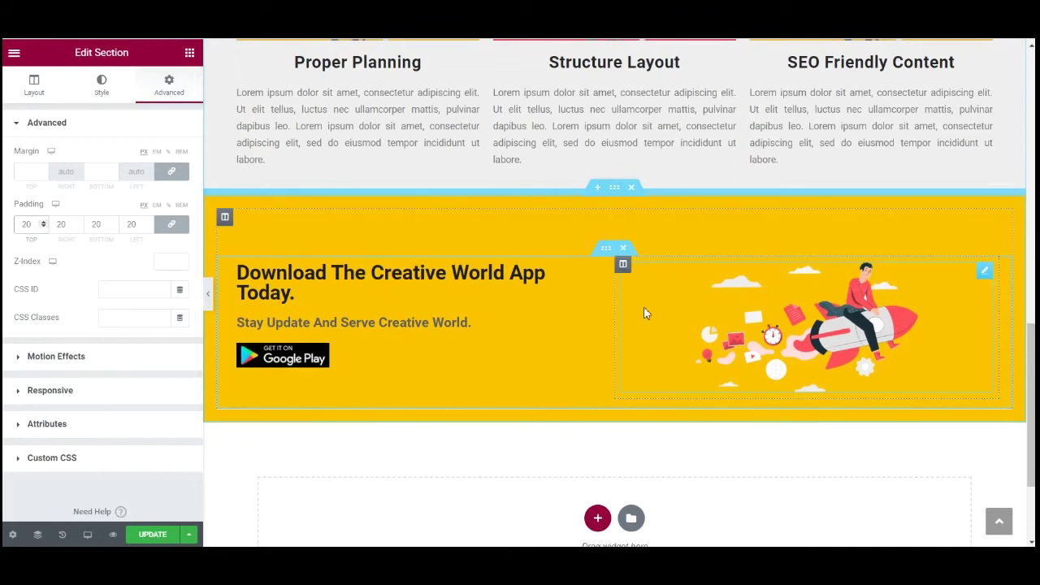
Step: Update the page and check the yellow section in the preview tab
click(152, 535)
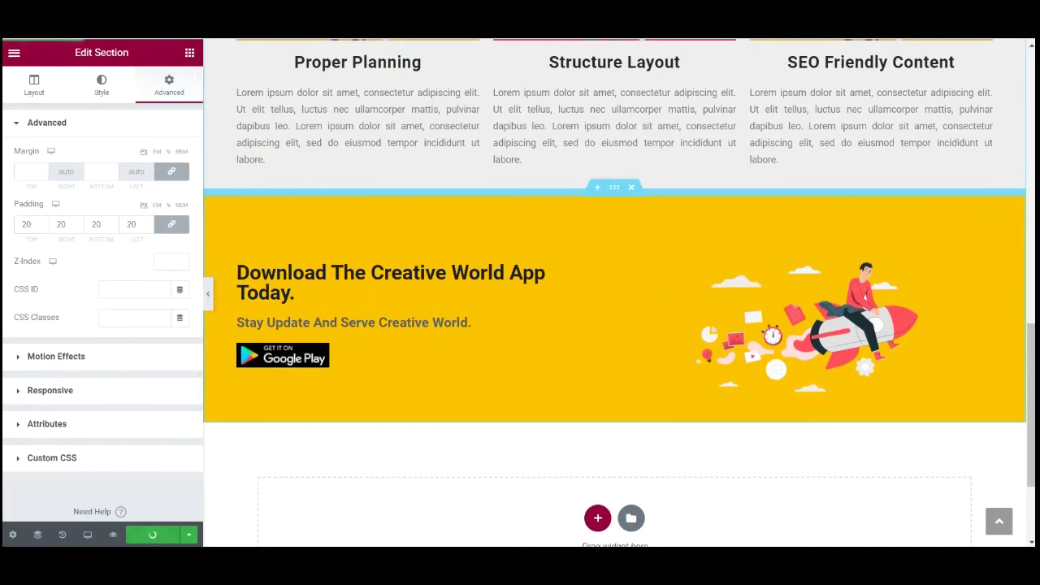
key(ctrl+Tab)
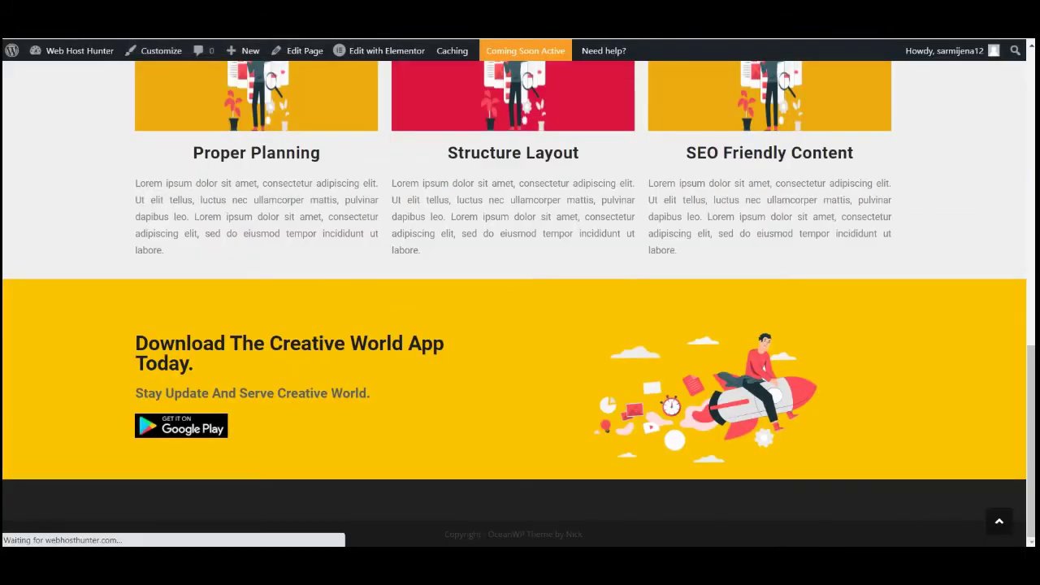
key(ctrl+shift+Tab)
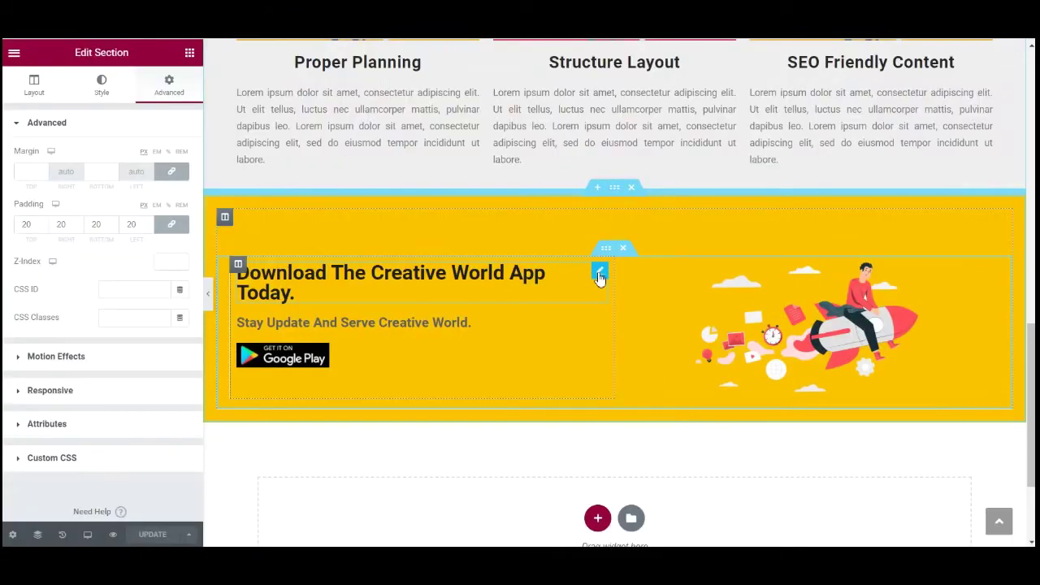
Step: Set the typography size of the "Download The Creative World App Today." heading to 40 px and update the page
click(600, 273)
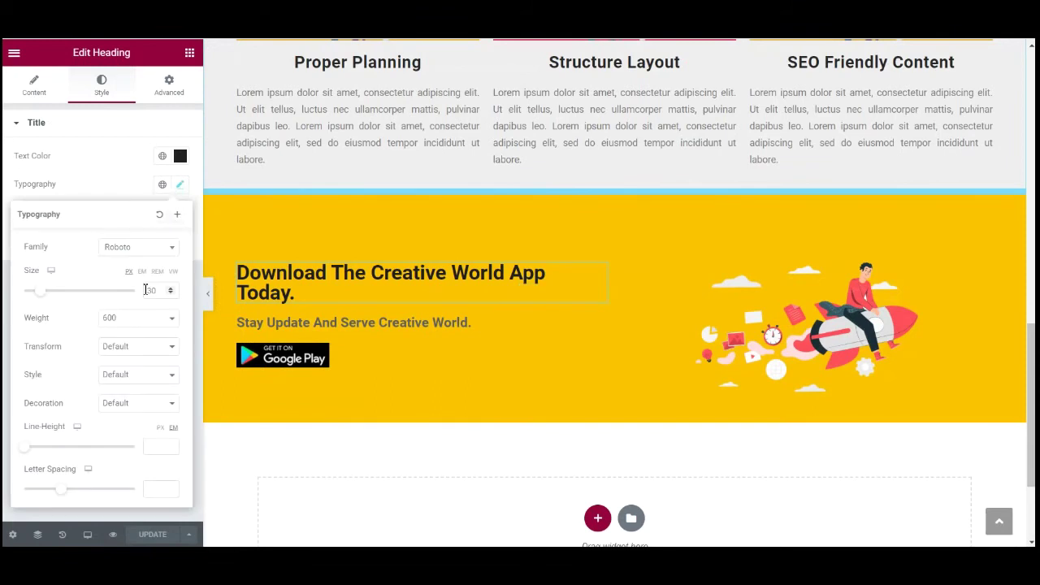
drag(173, 291, 171, 292)
click(172, 290)
click(171, 290)
click(151, 534)
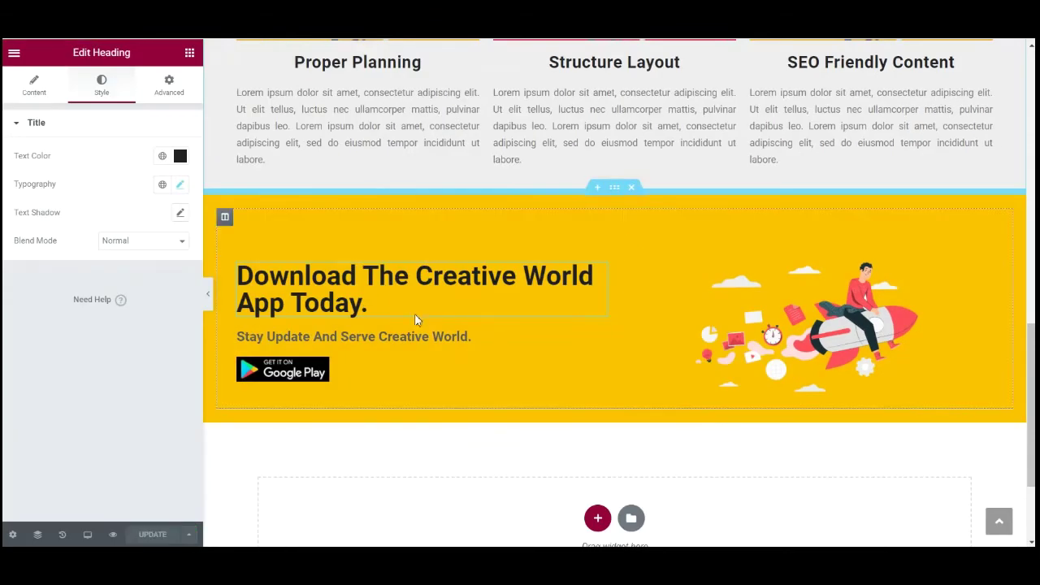
Step: Set the typography size of the "Download The Creative World App Today." heading to 35 px
click(180, 186)
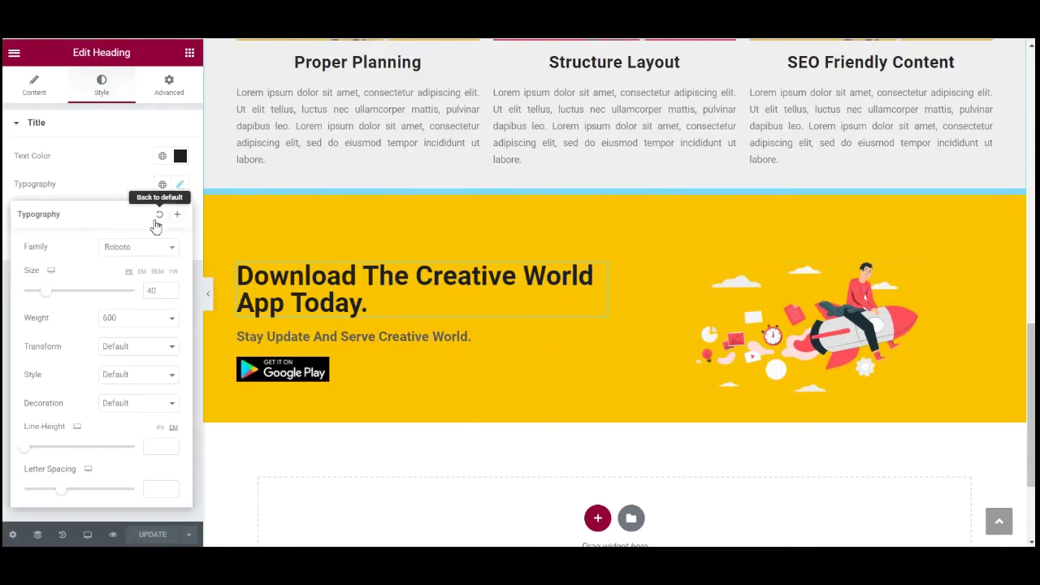
click(172, 295)
click(171, 294)
click(172, 294)
click(172, 294)
click(171, 294)
Step: Set the letter spacing of the "Download The Creative World App Today." heading to 0.5
click(171, 487)
click(171, 487)
click(171, 487)
click(171, 486)
click(171, 487)
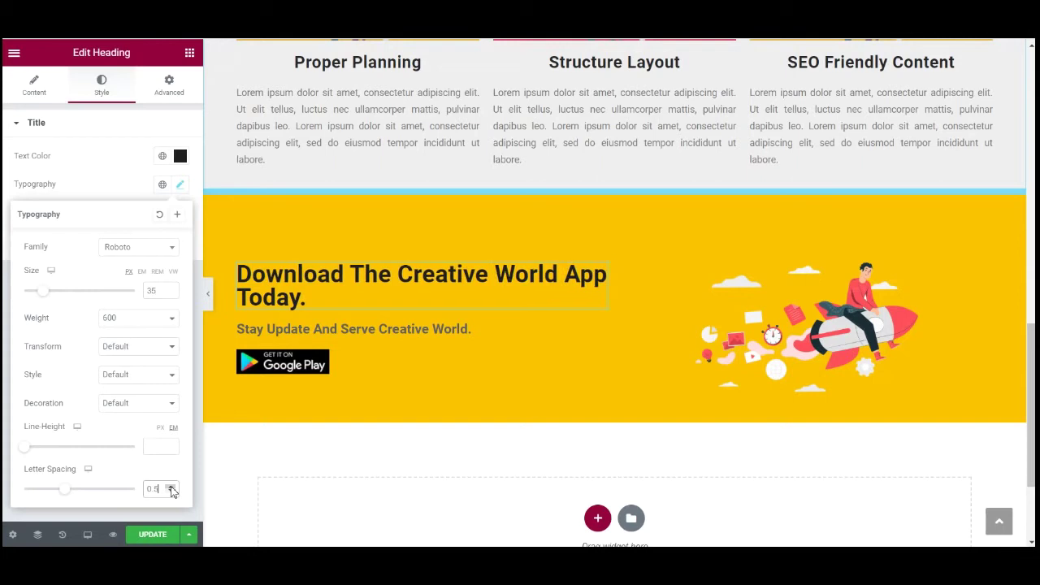
Step: Update the page with the heading's new letter spacing and check the yellow section in the preview tab
click(171, 487)
click(171, 491)
click(150, 536)
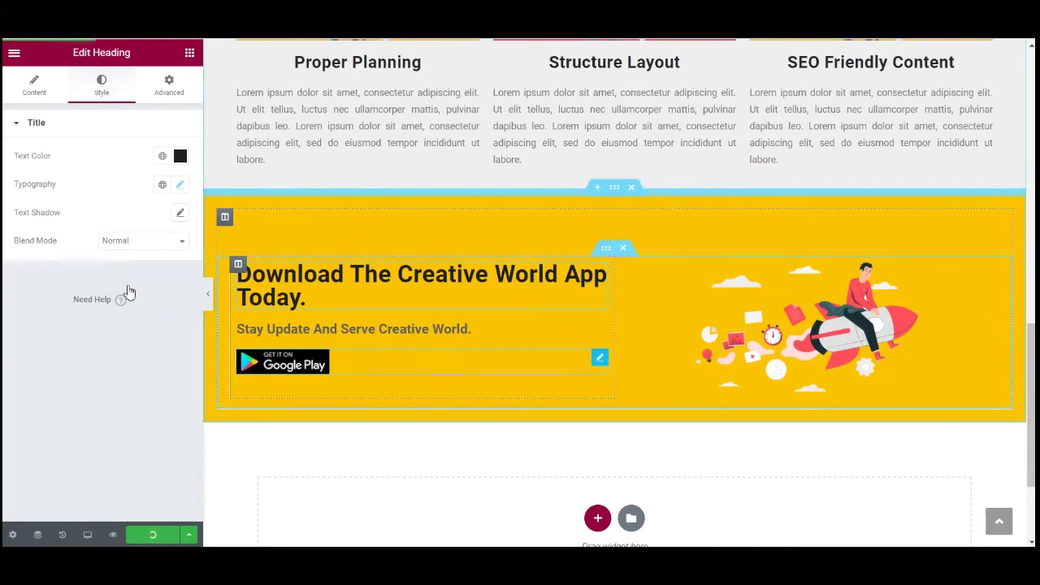
click(283, 361)
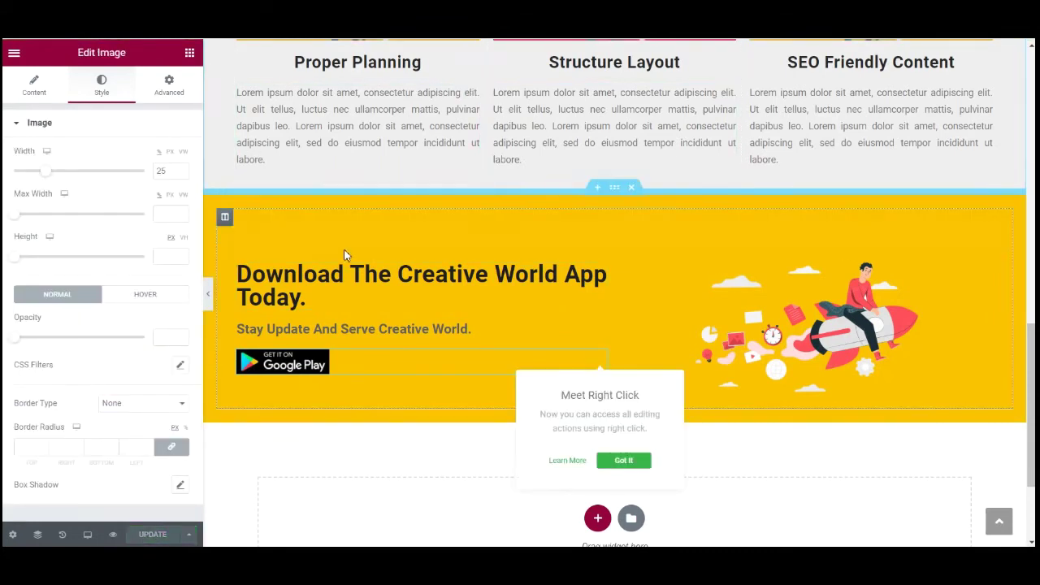
key(ctrl+Tab)
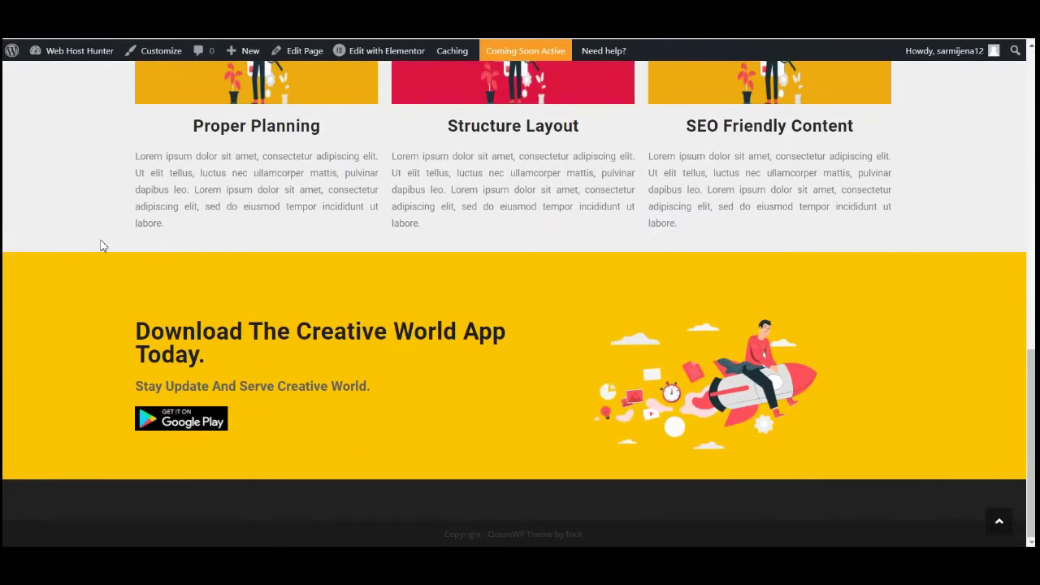
key(ctrl+Tab)
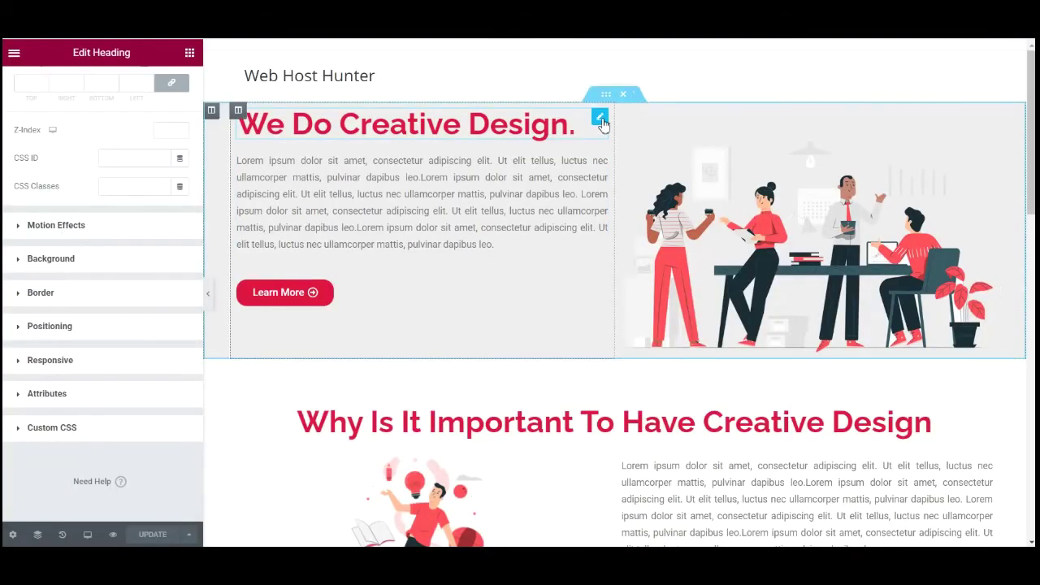
Step: Give the "We Do Creative Design." heading a Fade In Left entrance animation with a 1000 ms delay
click(600, 120)
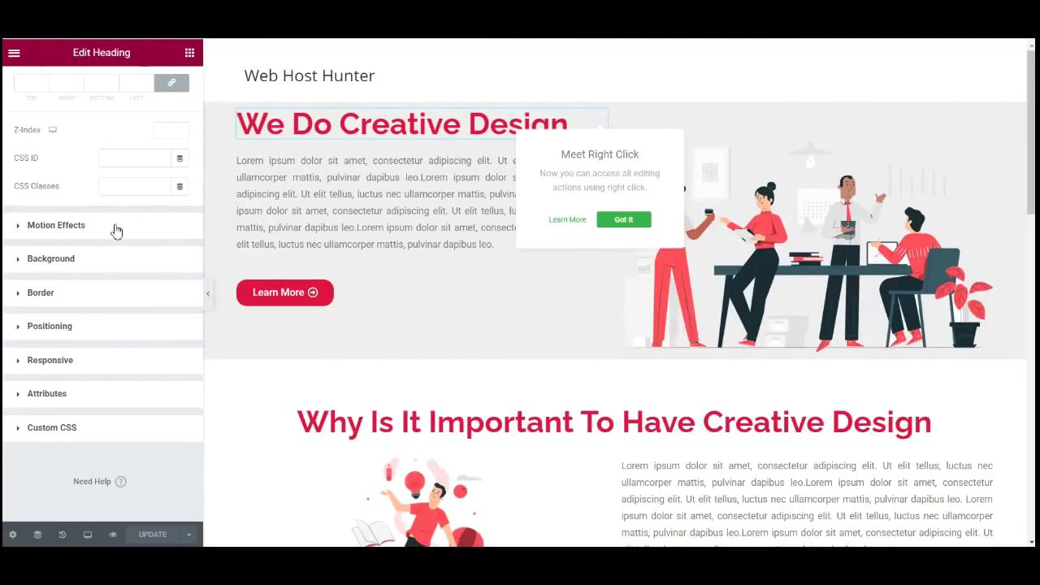
click(53, 226)
click(58, 208)
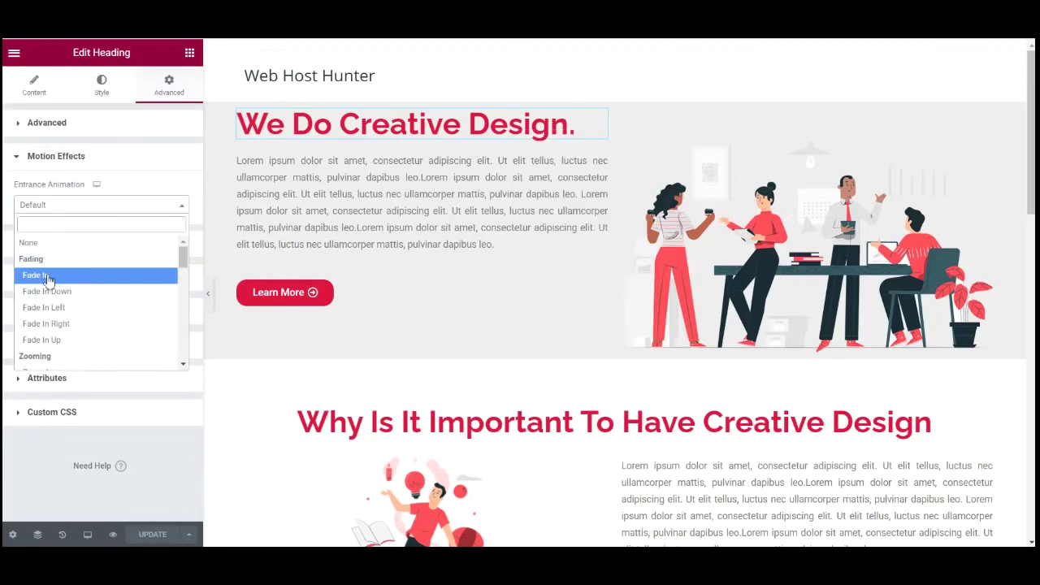
click(50, 325)
click(71, 208)
click(45, 307)
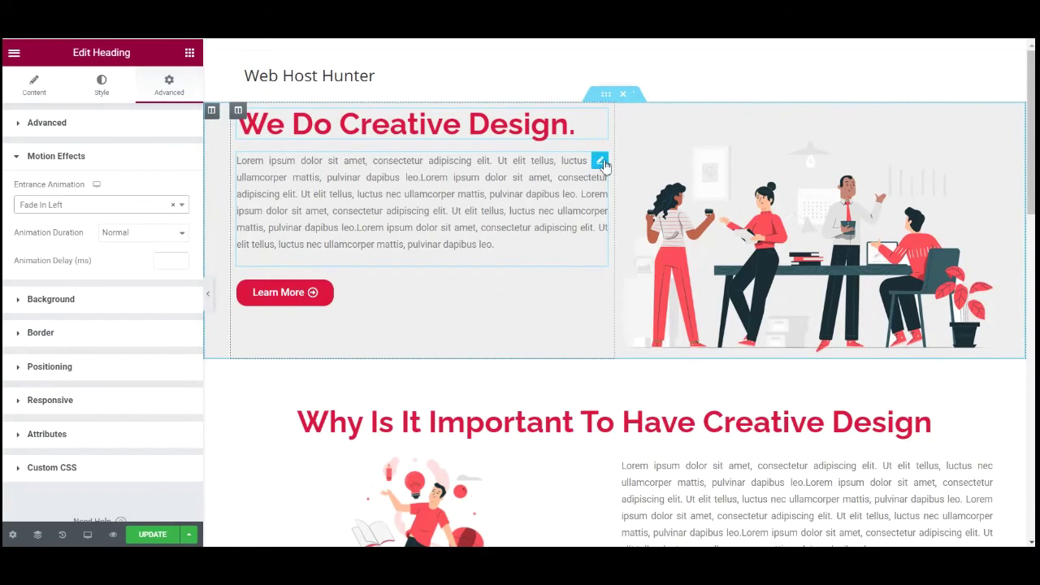
click(162, 261)
text(1000)
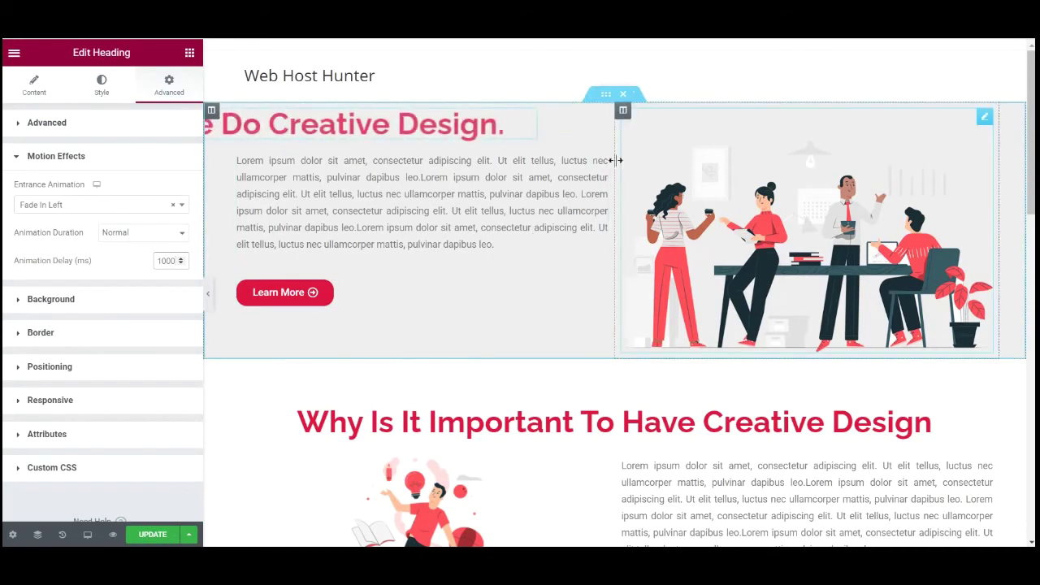
drag(601, 157, 804, 354)
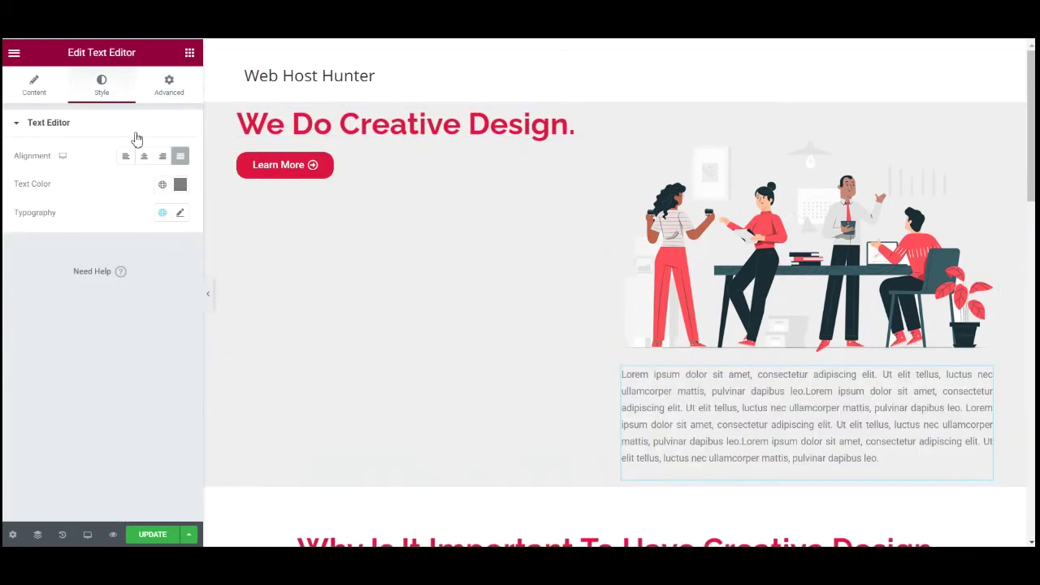
click(169, 86)
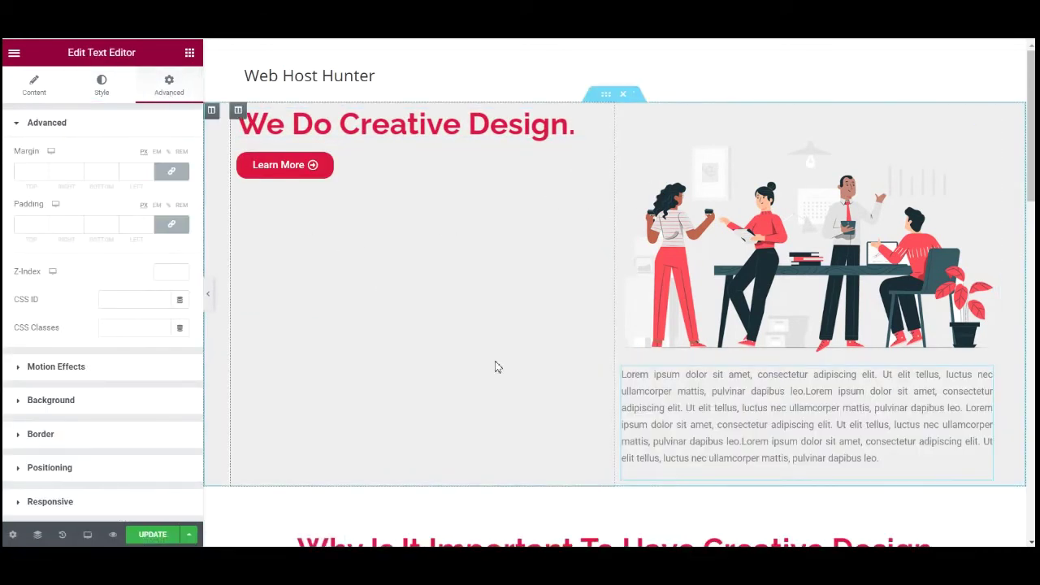
key(ctrl+z)
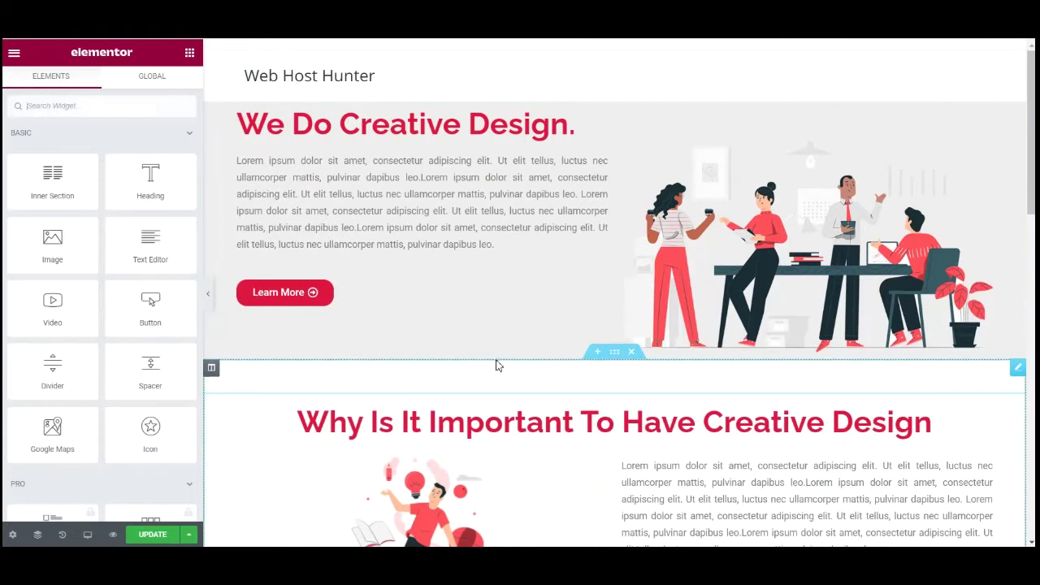
Step: Give the paragraph under "We Do Creative Design." a Fade In Up entrance animation with a 1005 ms delay
click(600, 161)
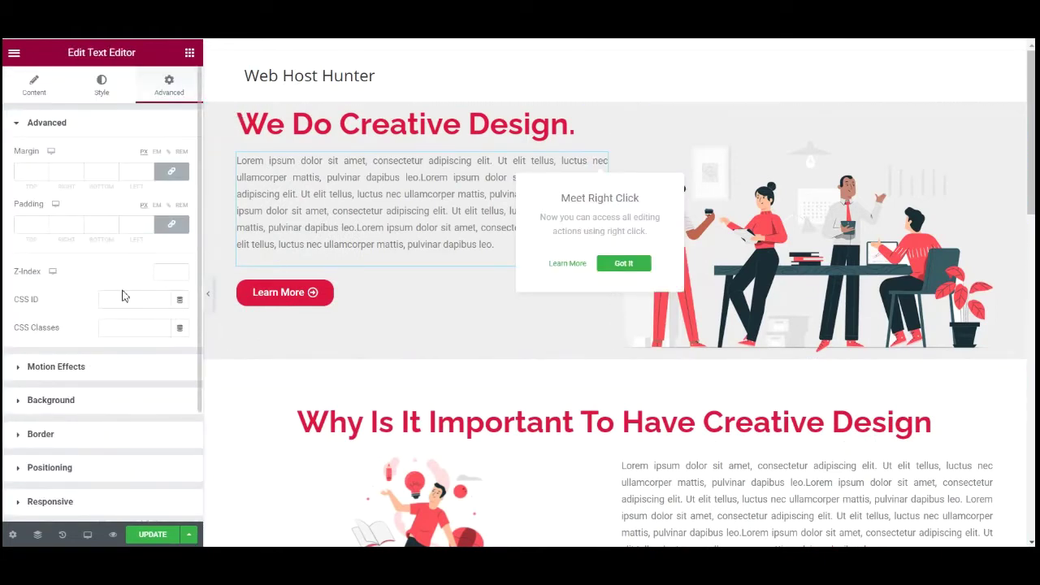
click(79, 366)
click(77, 206)
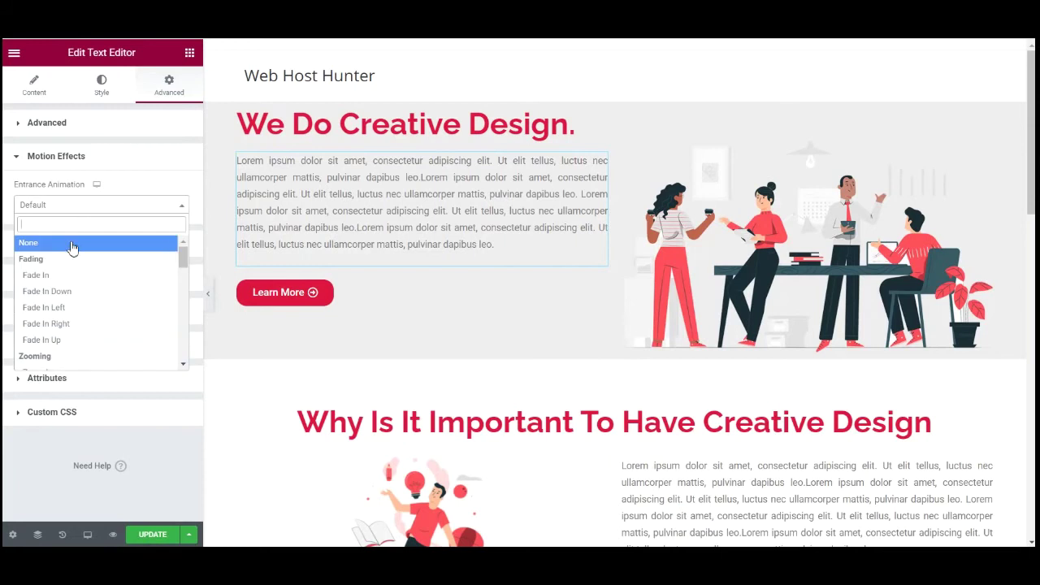
click(57, 338)
click(162, 261)
text(1005)
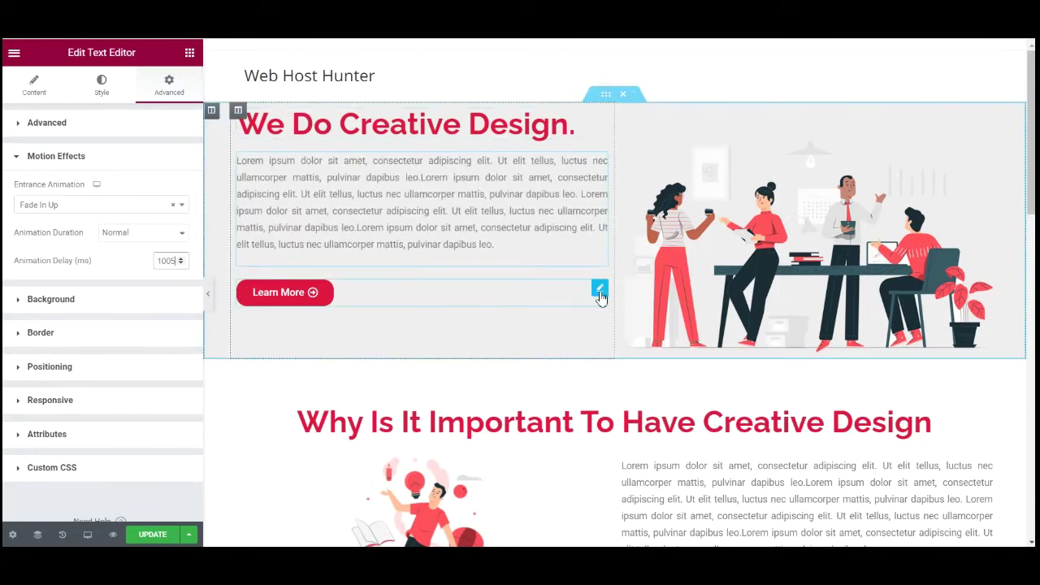
Step: Give the first section's Learn More button a Fade In Up entrance animation with a 1007 ms delay
click(600, 289)
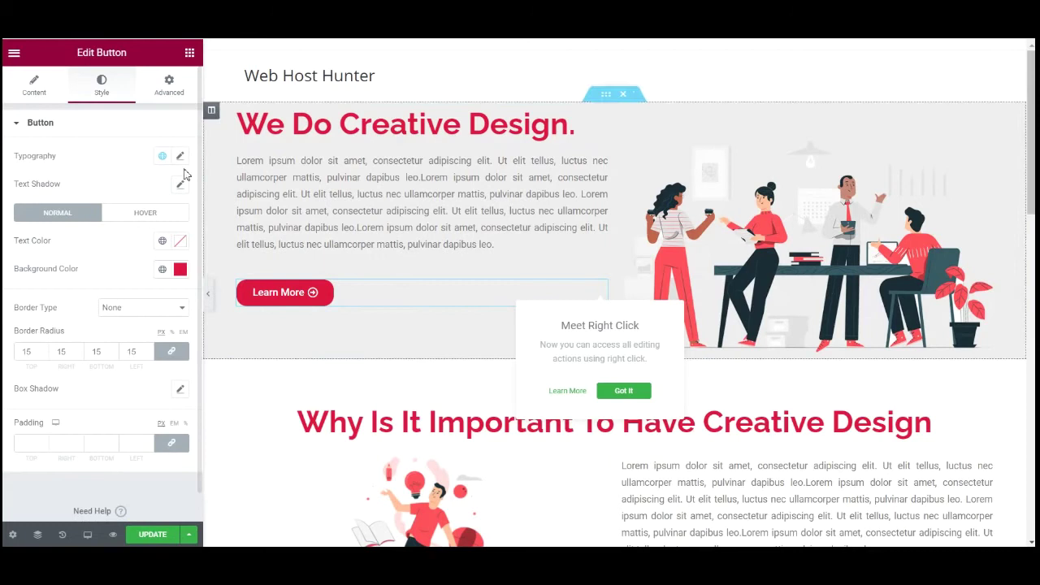
click(171, 94)
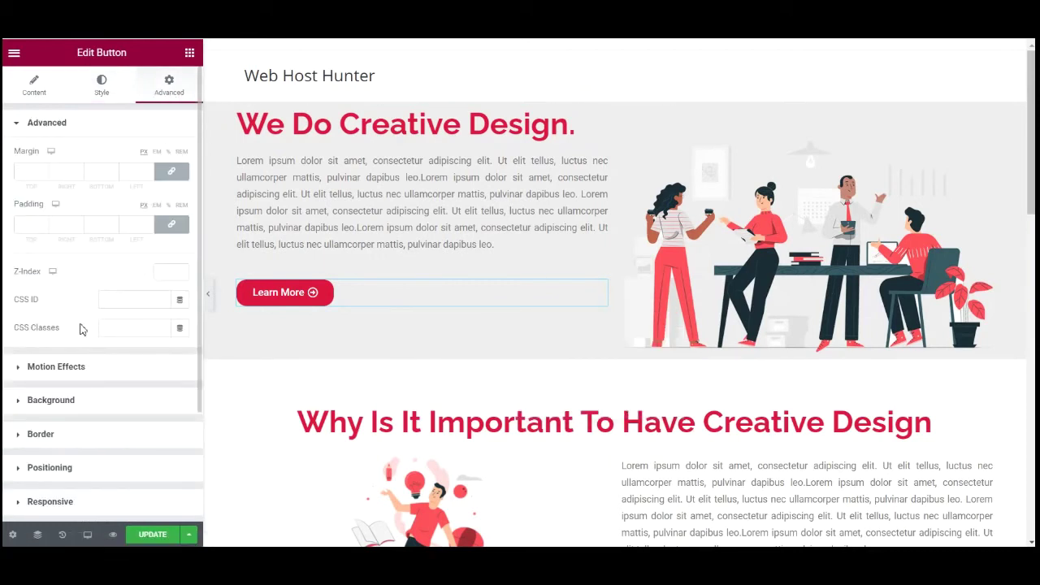
click(58, 368)
click(50, 213)
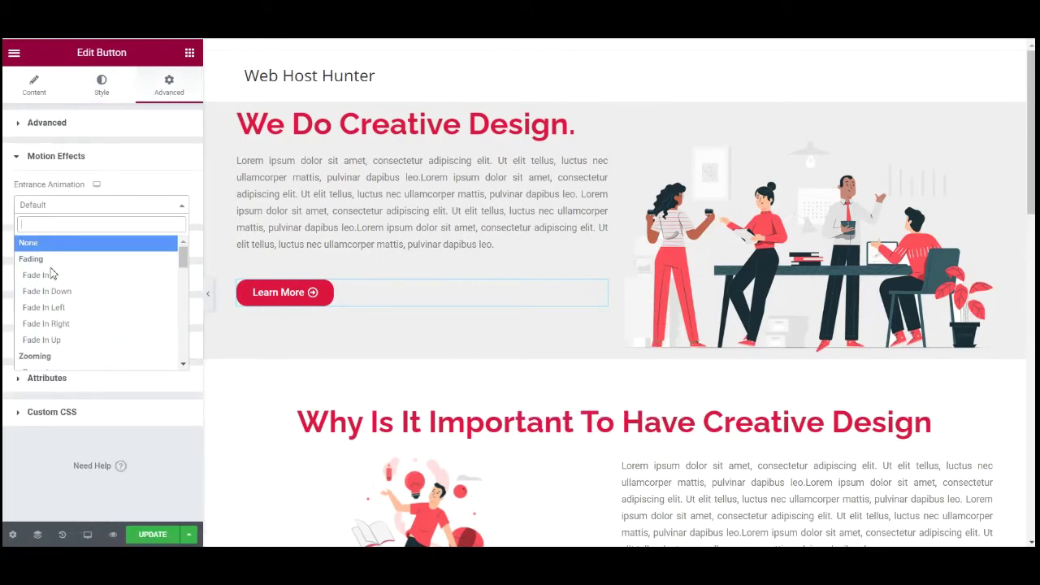
click(44, 341)
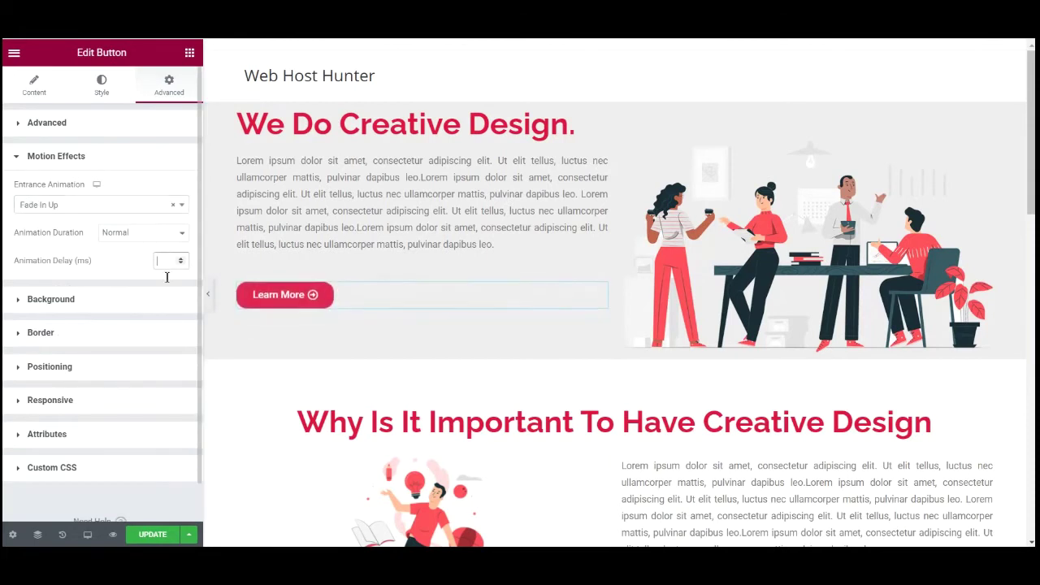
text(1000)
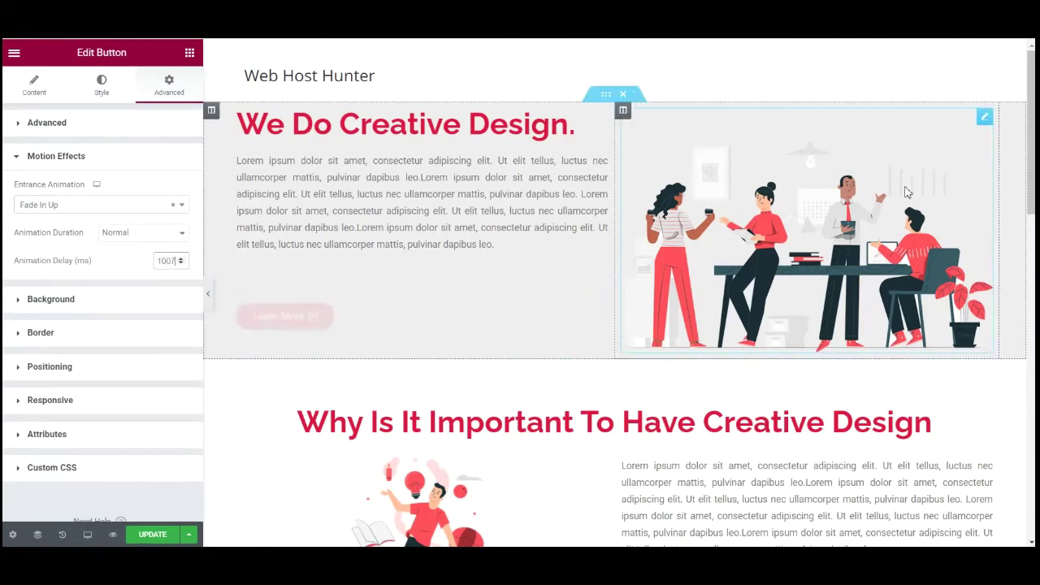
Step: Give the first section's team illustration a Fade In Right entrance animation with a 1008 ms delay and reload the page preview
click(985, 115)
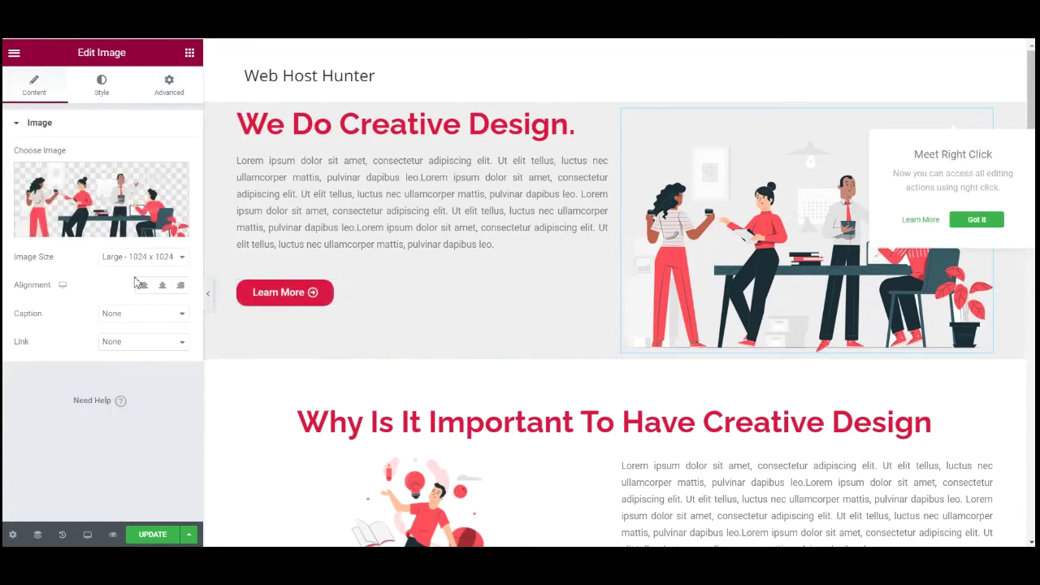
click(167, 91)
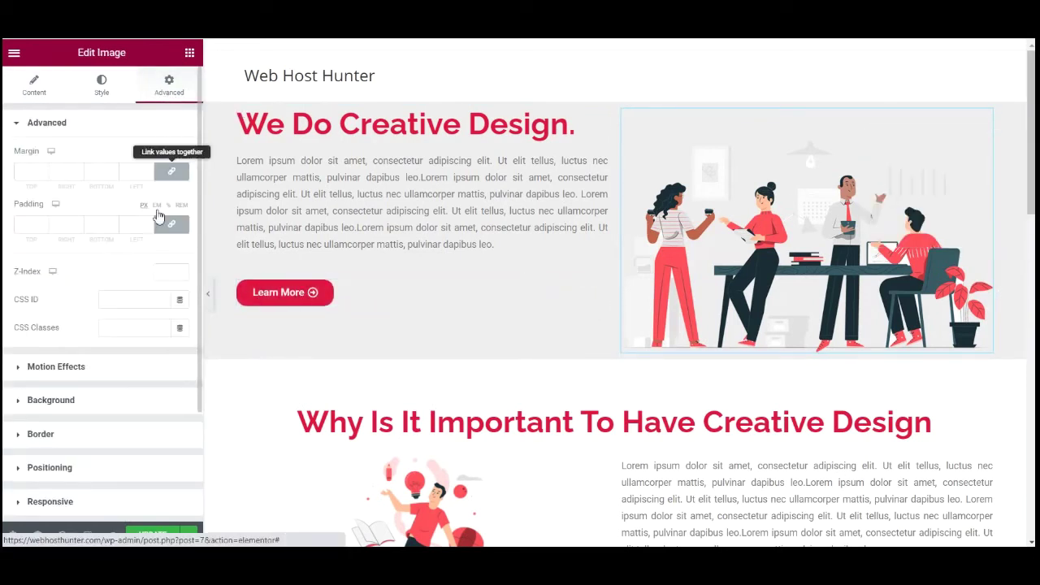
click(72, 368)
click(68, 209)
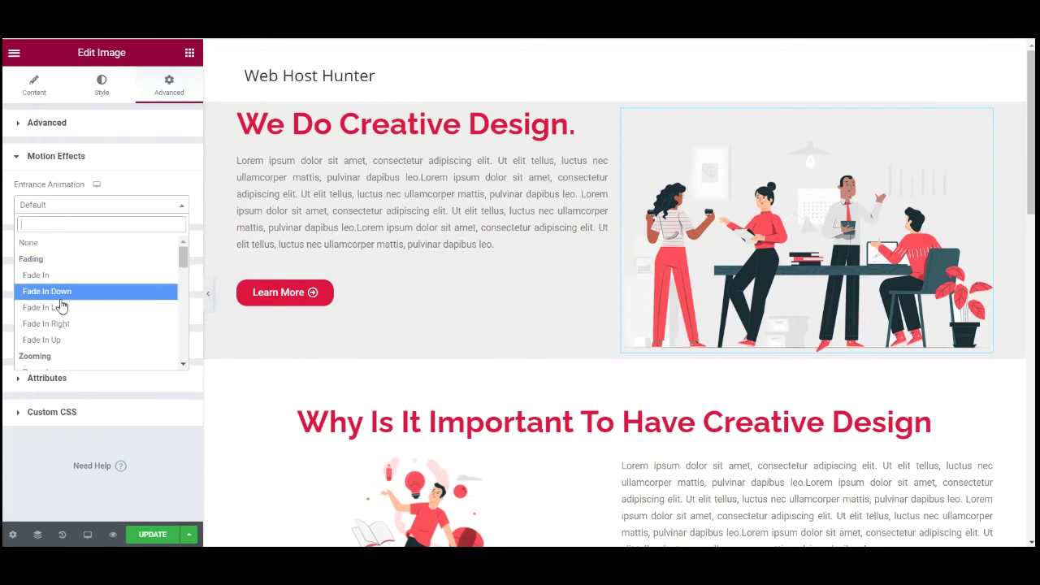
click(63, 325)
click(163, 260)
text(100)
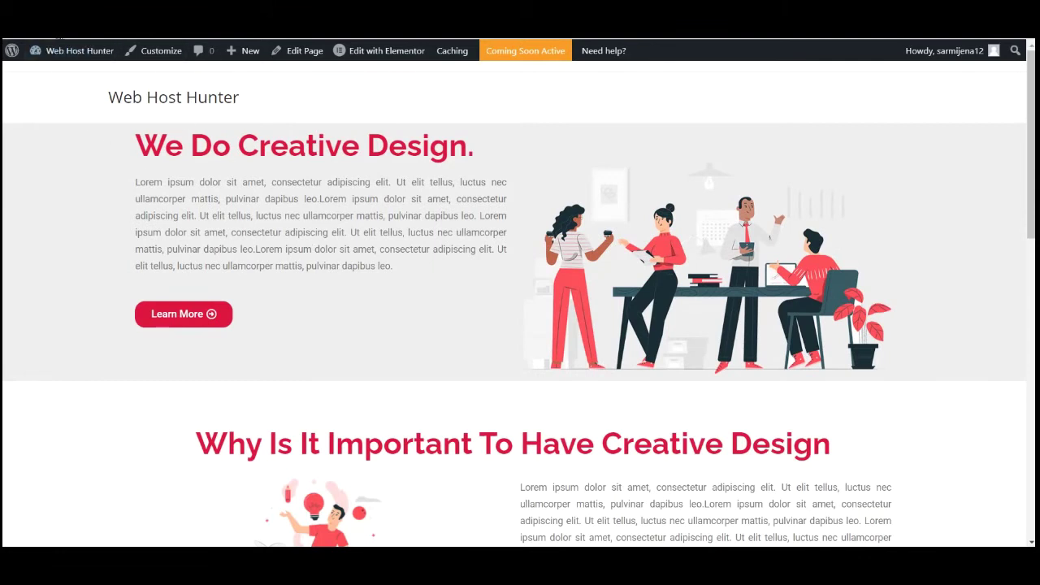
click(58, 36)
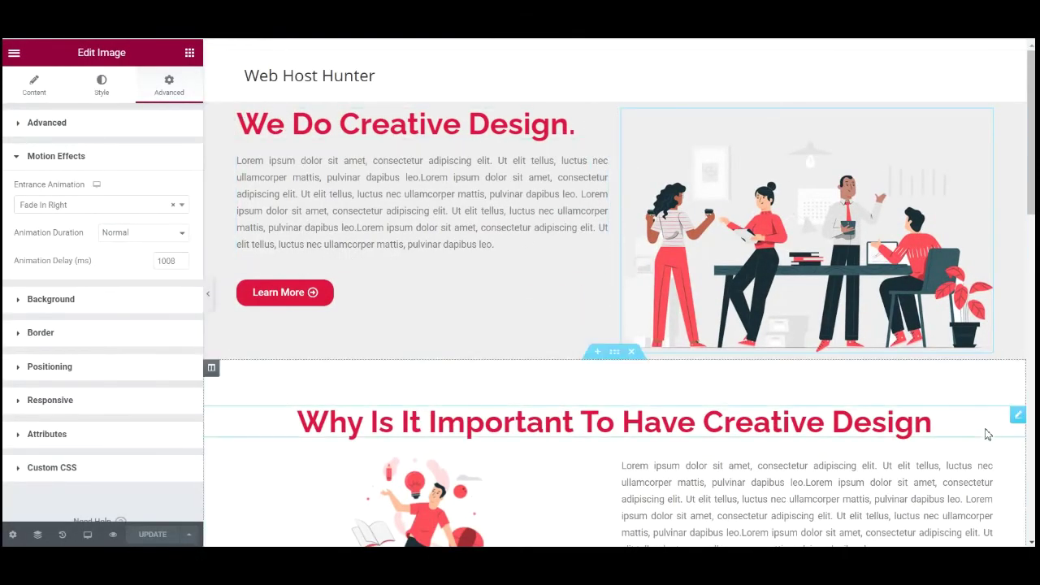
Step: Look through the entrance animations available for the "Why Is It Important To Have Creative Design" heading
scroll(987, 435, down, 3)
scroll(662, 232, down, 3)
scroll(658, 240, up, 2)
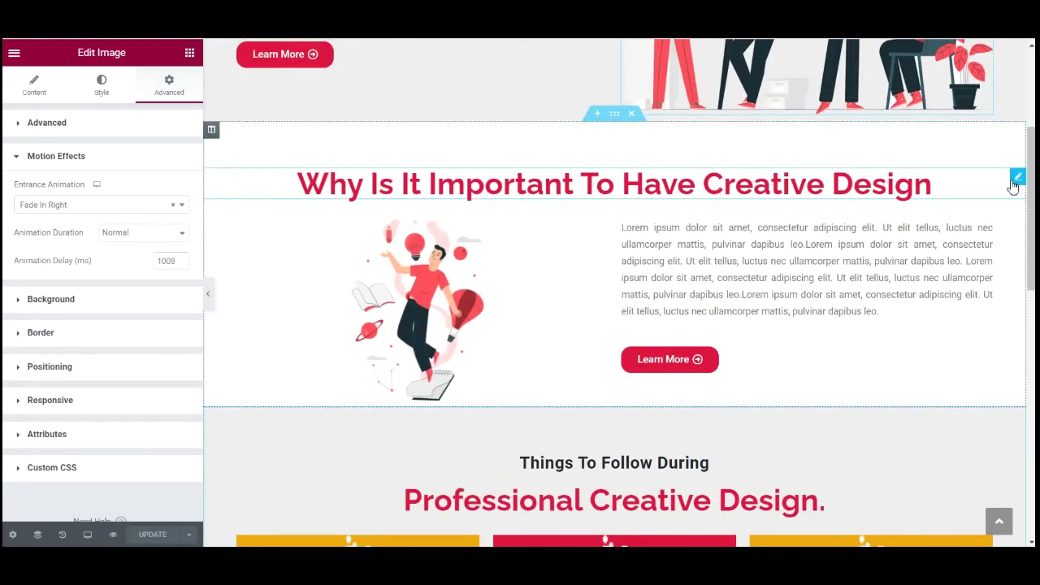
click(1004, 185)
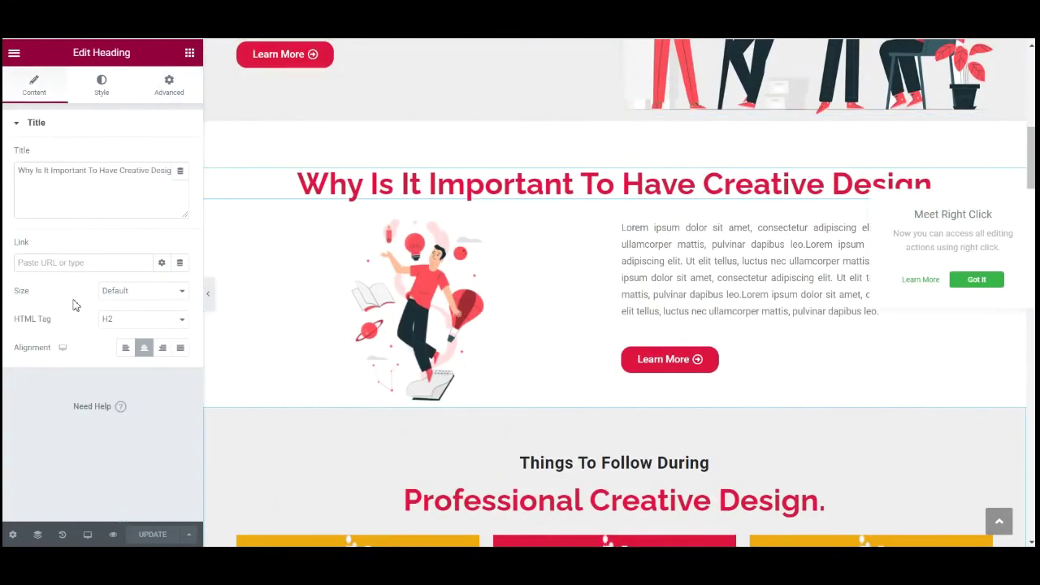
click(169, 88)
click(57, 366)
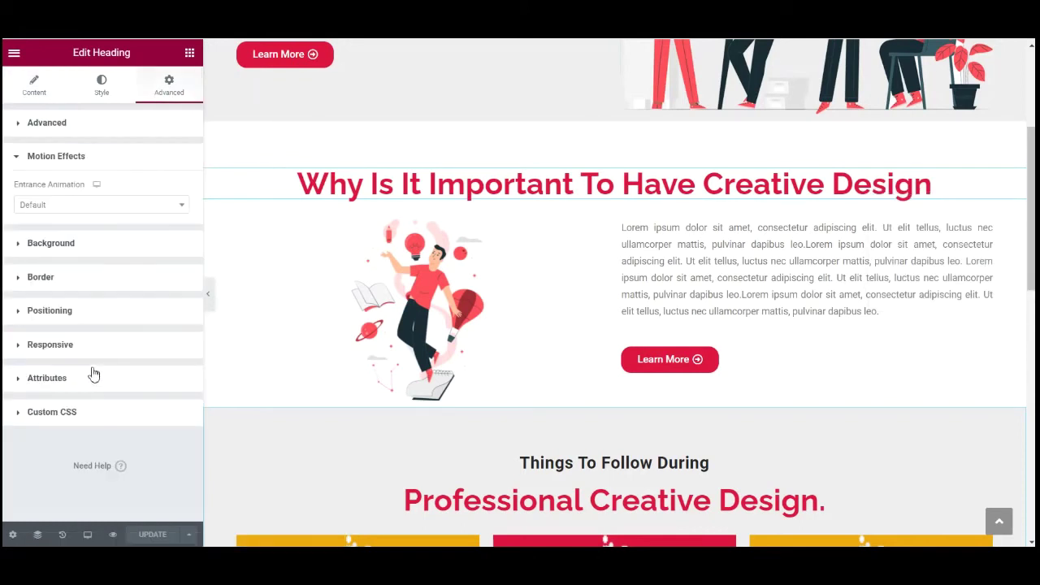
click(82, 208)
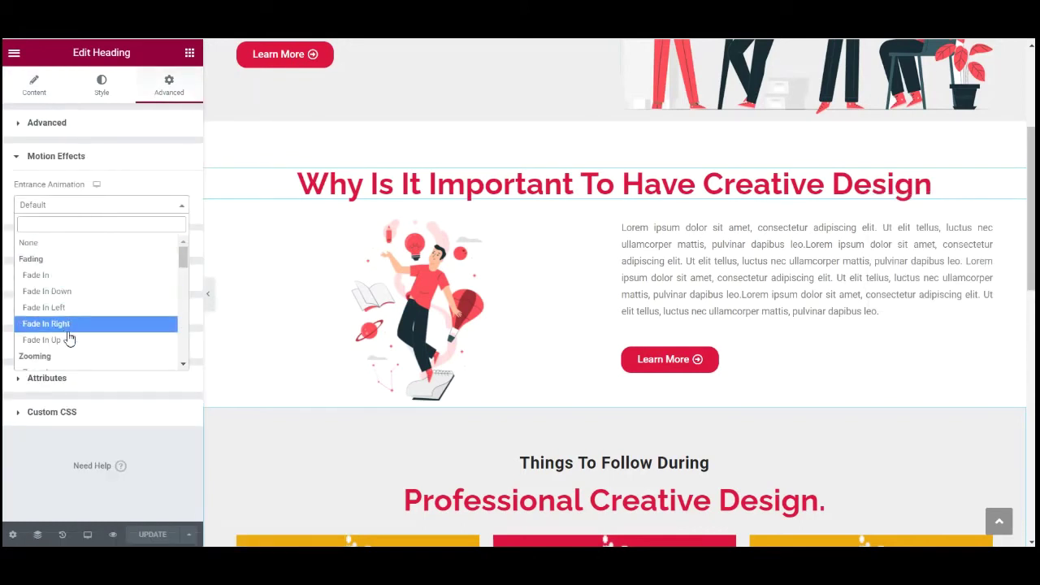
scroll(75, 325, down, 4)
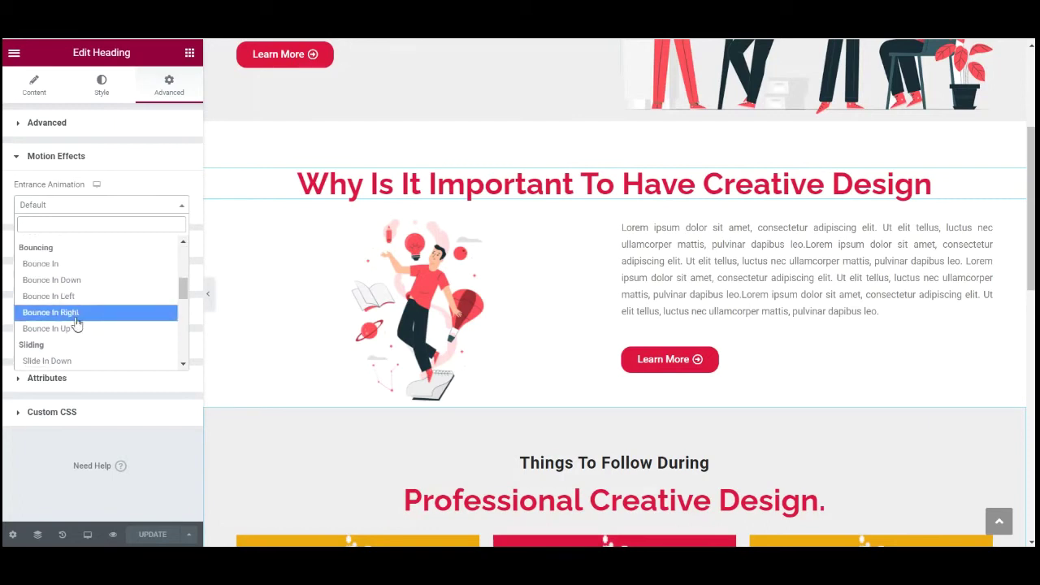
scroll(79, 325, down, 3)
scroll(61, 276, up, 6)
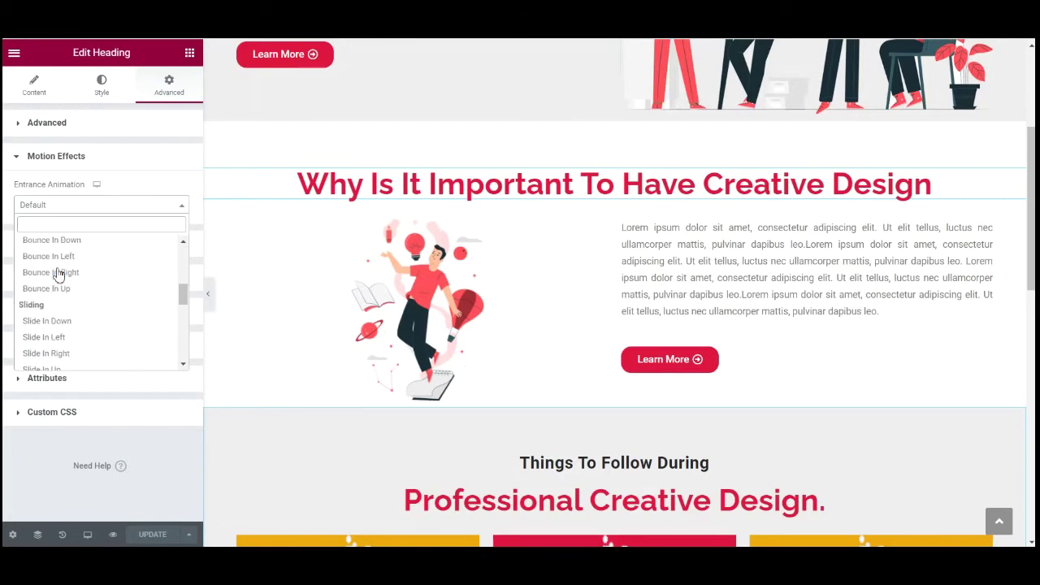
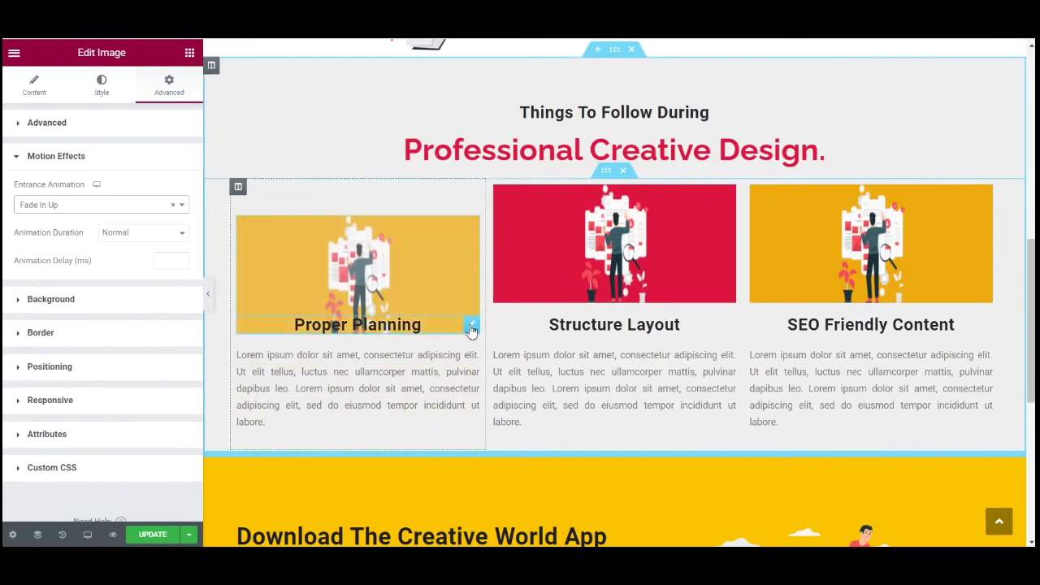
Step: Give the "Proper Planning" heading a Fade In Up entrance animation
click(473, 327)
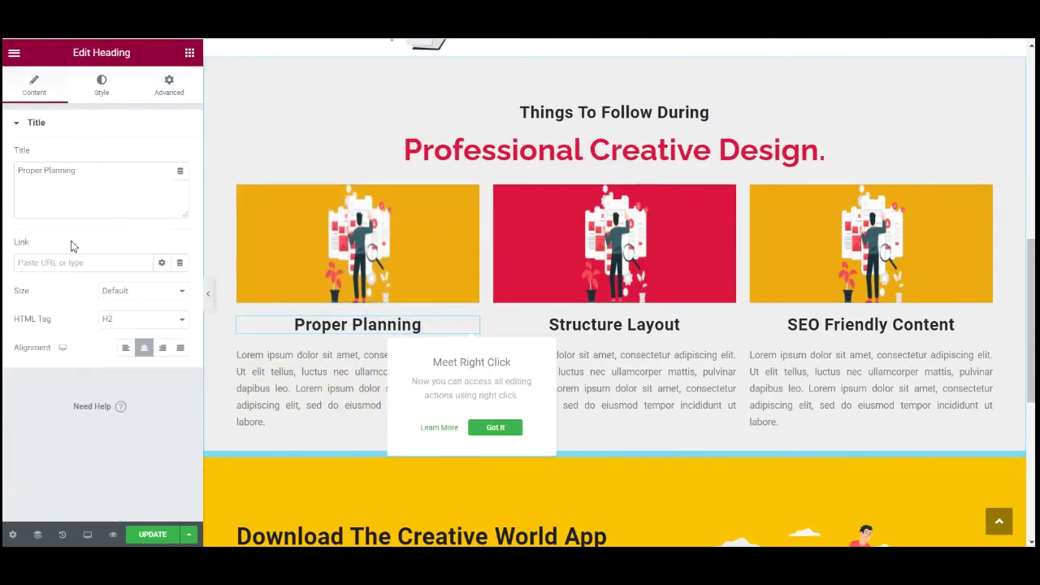
click(169, 86)
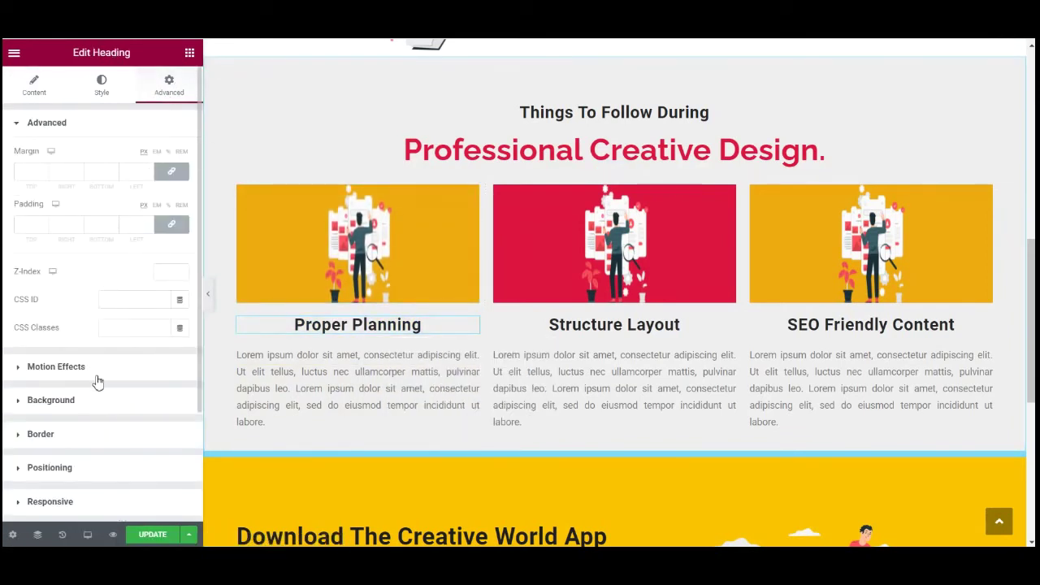
click(96, 374)
click(95, 213)
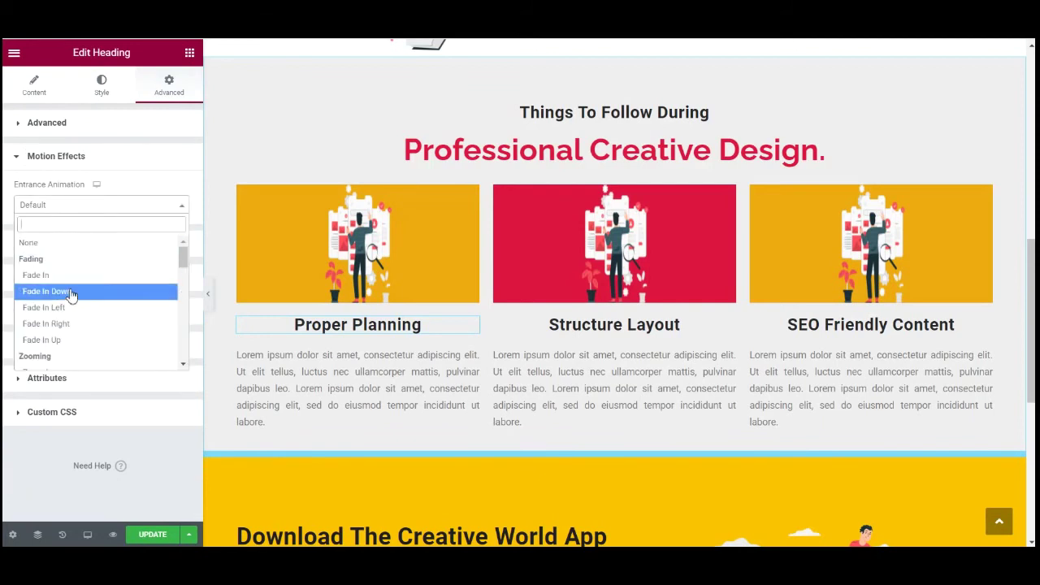
click(65, 341)
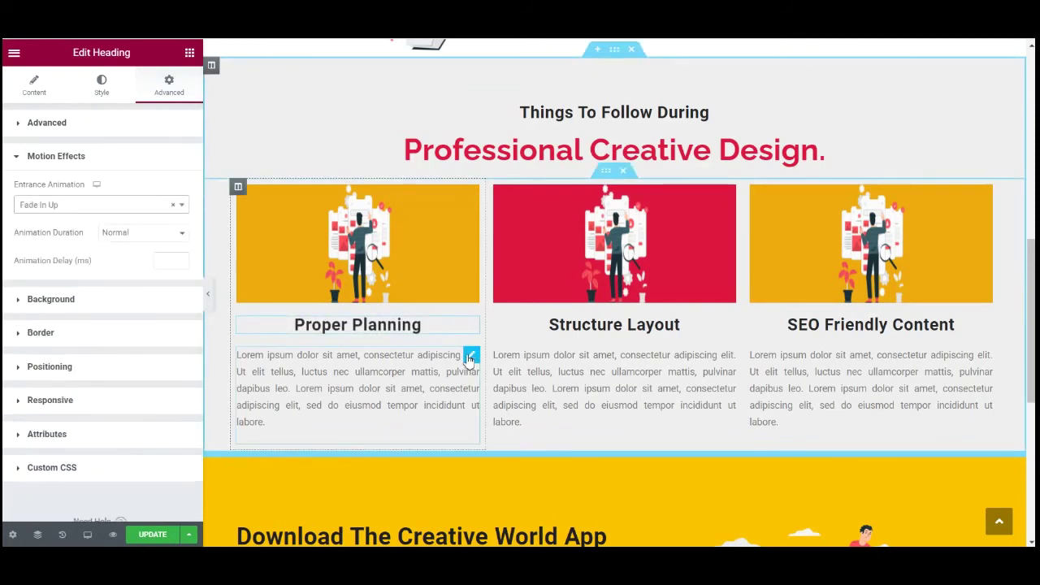
Step: Give the paragraph under the "Proper Planning" heading a Fade In Up entrance animation
click(266, 284)
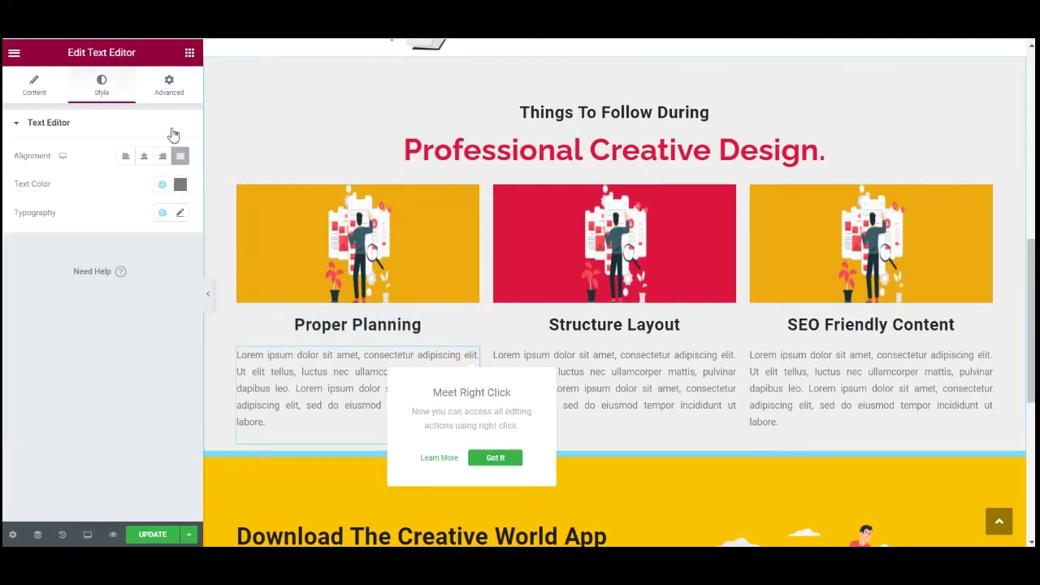
click(171, 88)
click(114, 368)
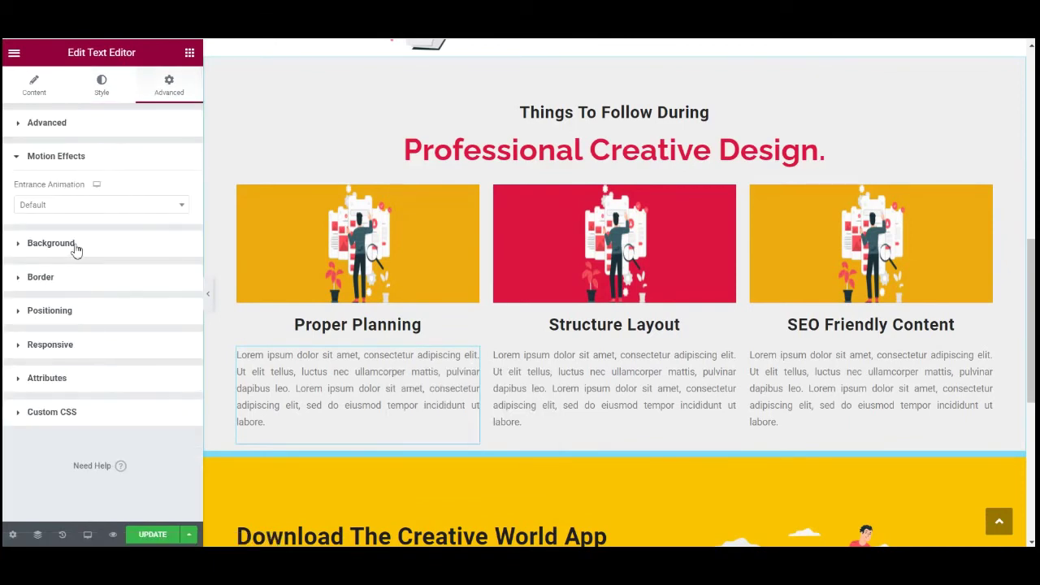
click(78, 207)
click(56, 338)
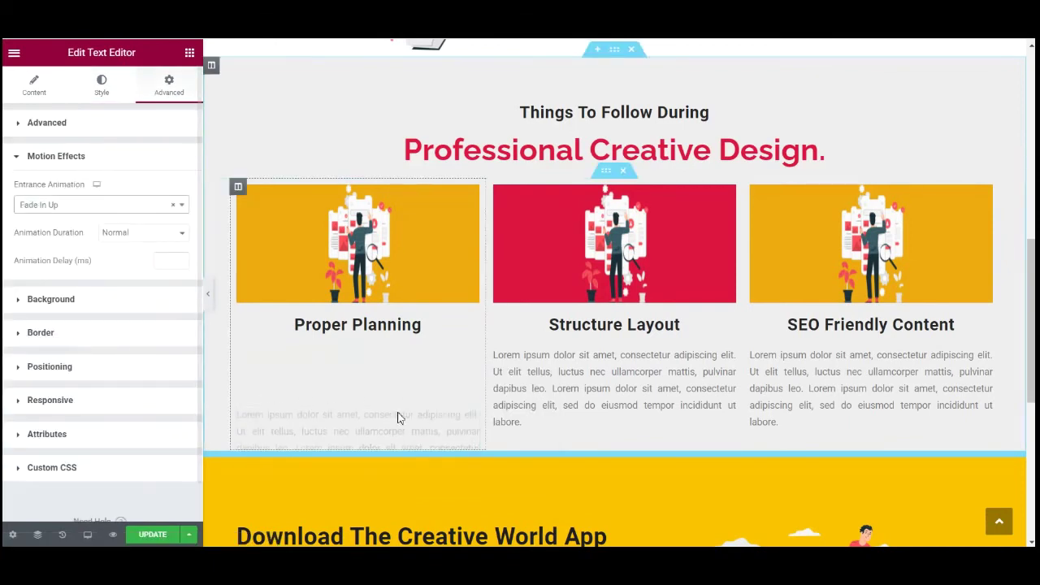
Step: Copy the "Proper Planning" image and paste its style onto the "SEO Friendly Content" image
right_click(469, 198)
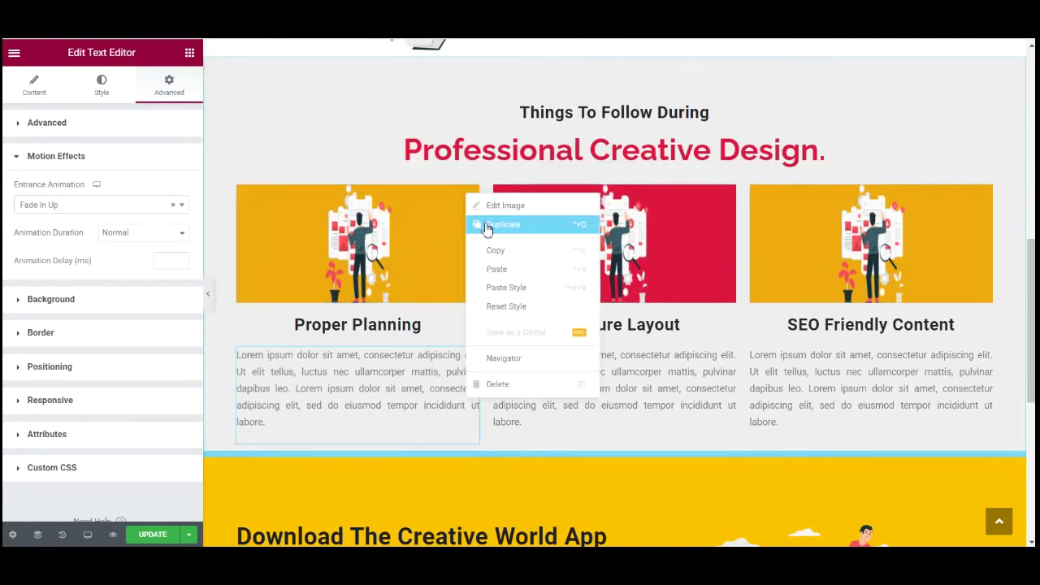
click(497, 247)
right_click(982, 195)
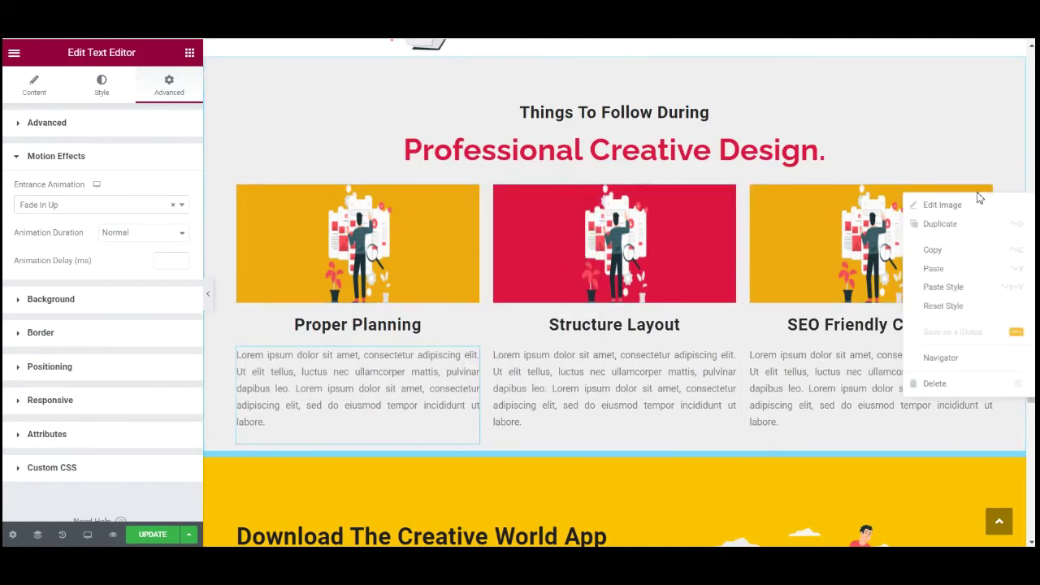
click(945, 288)
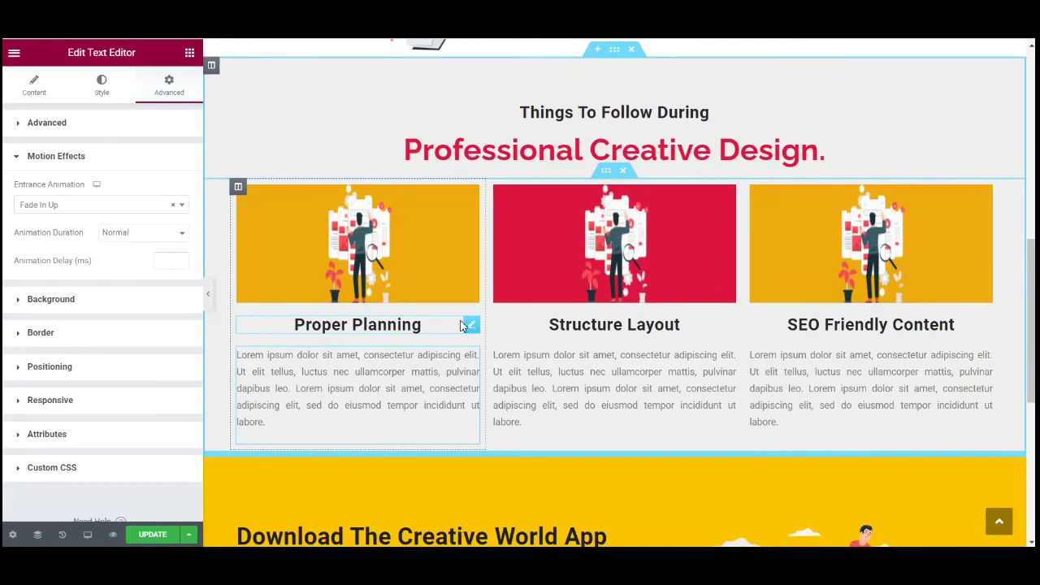
Step: Copy the "Proper Planning" heading and paste its style onto the "SEO Friendly Content" heading
right_click(469, 326)
click(499, 379)
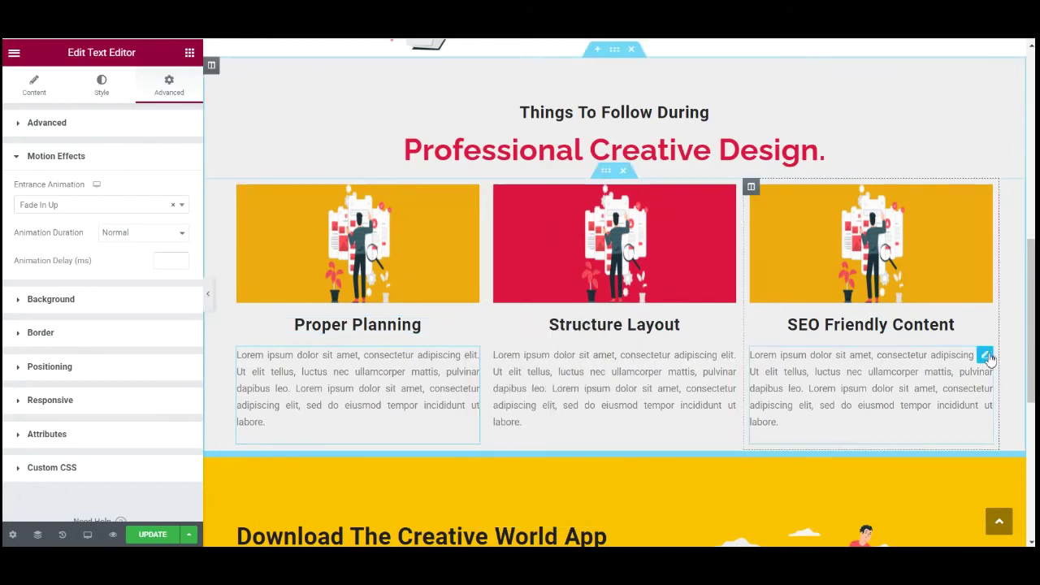
right_click(983, 325)
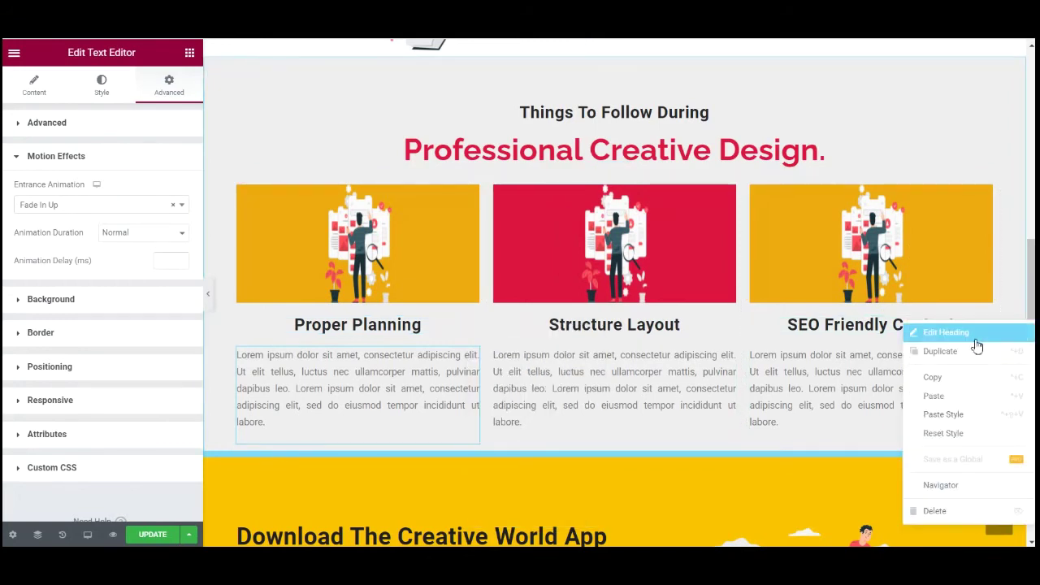
click(948, 416)
Step: Copy the "Proper Planning" paragraph and paste its style onto the paragraph under "SEO Friendly Content"
right_click(470, 358)
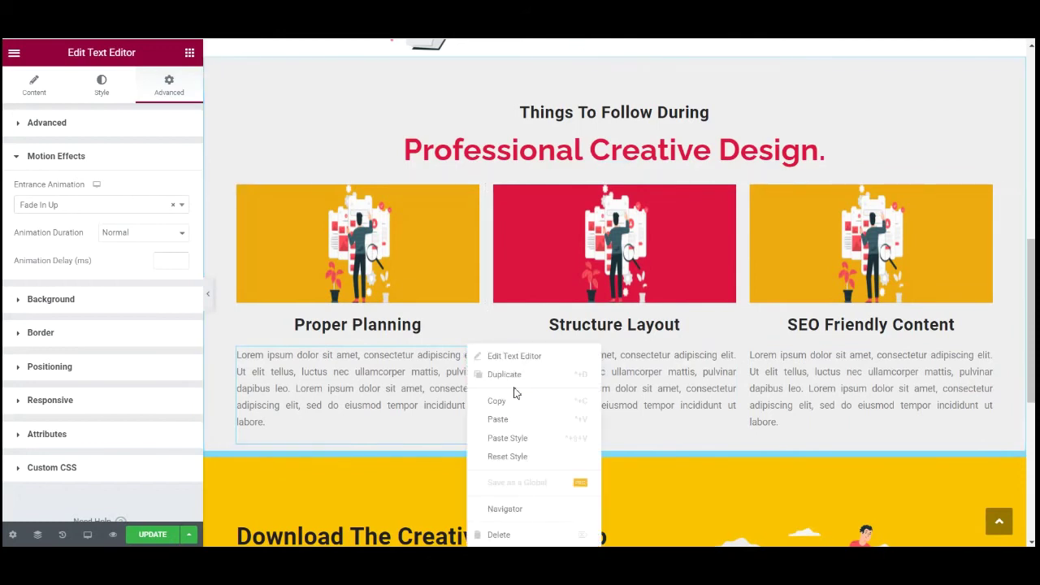
click(515, 401)
right_click(985, 355)
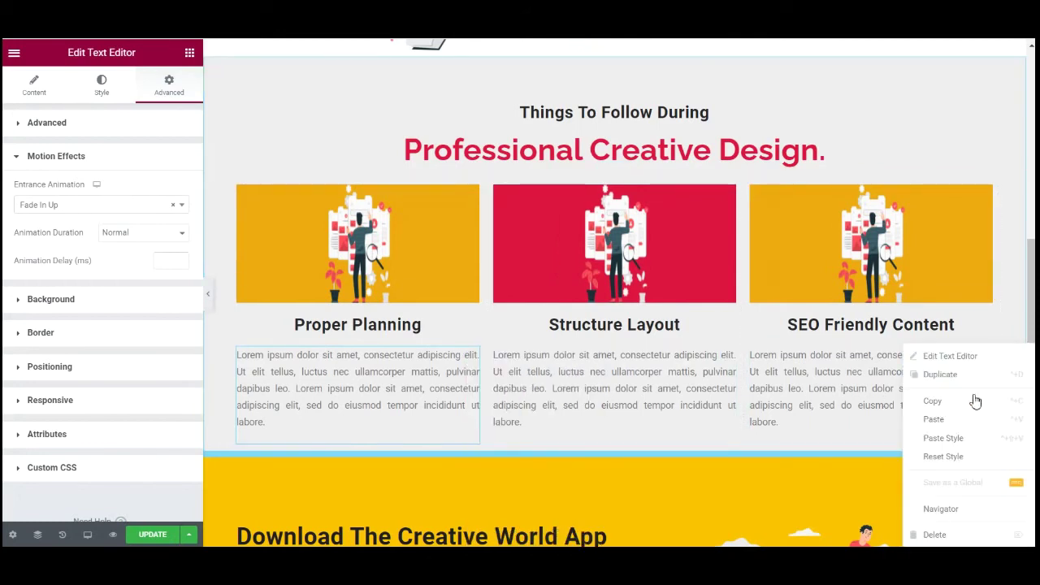
click(973, 438)
Step: Give the image above the "Structure Layout" heading a Fade In Up entrance animation
click(81, 367)
click(100, 208)
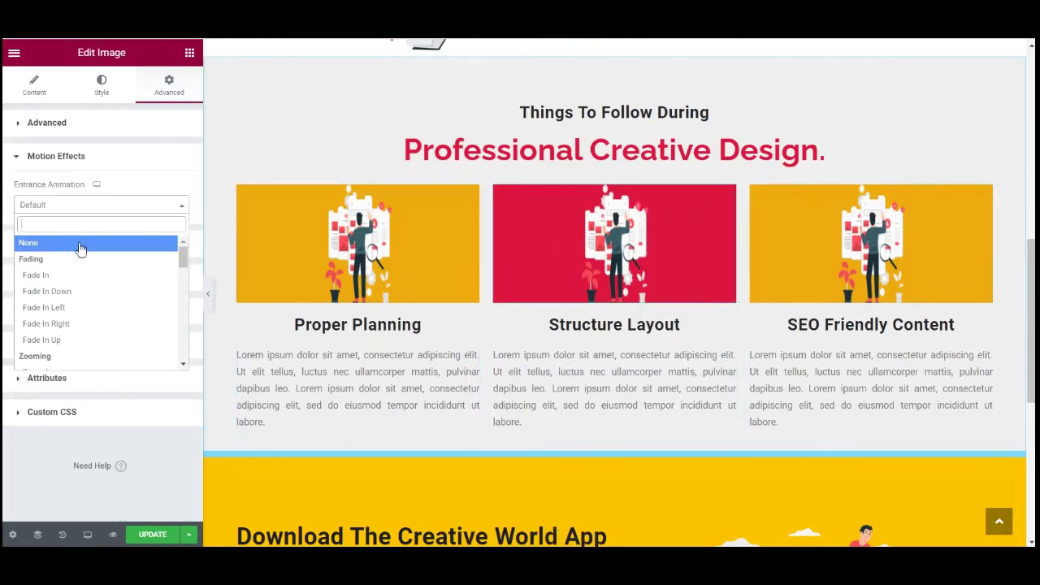
click(65, 341)
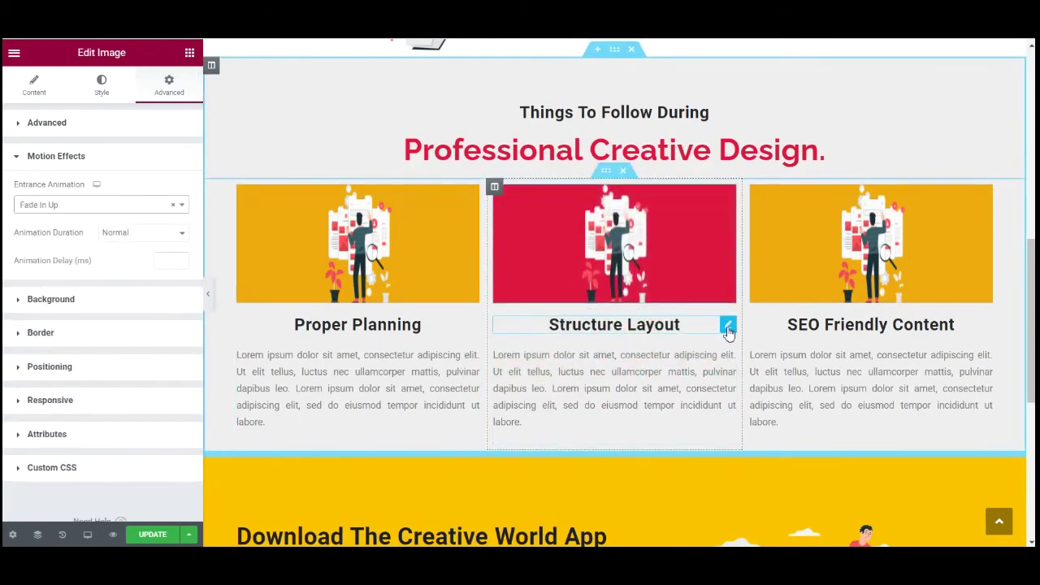
Step: Paste the copied style onto the "Structure Layout" heading and set its alignment to center
right_click(726, 329)
click(749, 418)
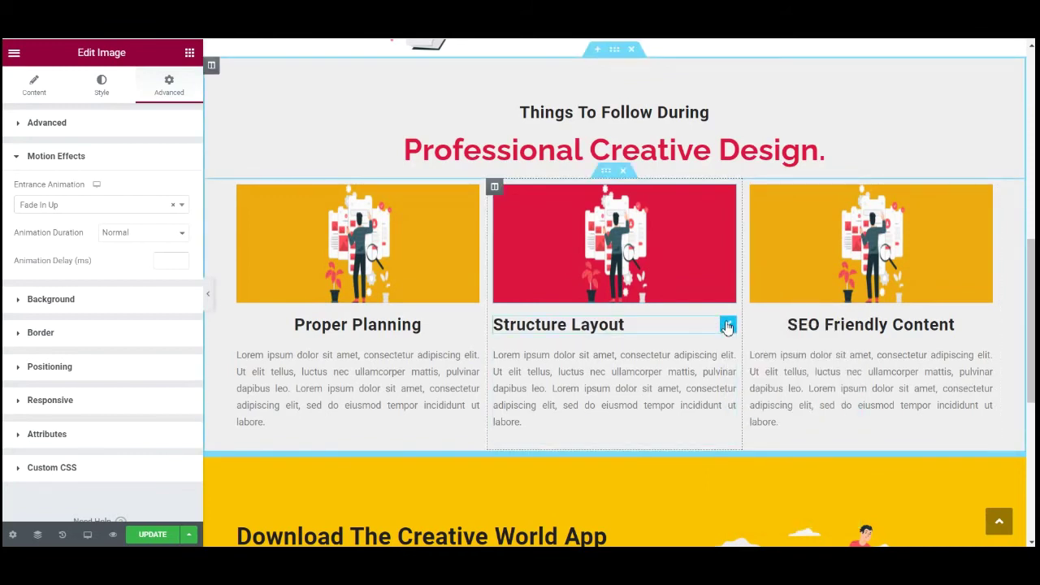
click(728, 327)
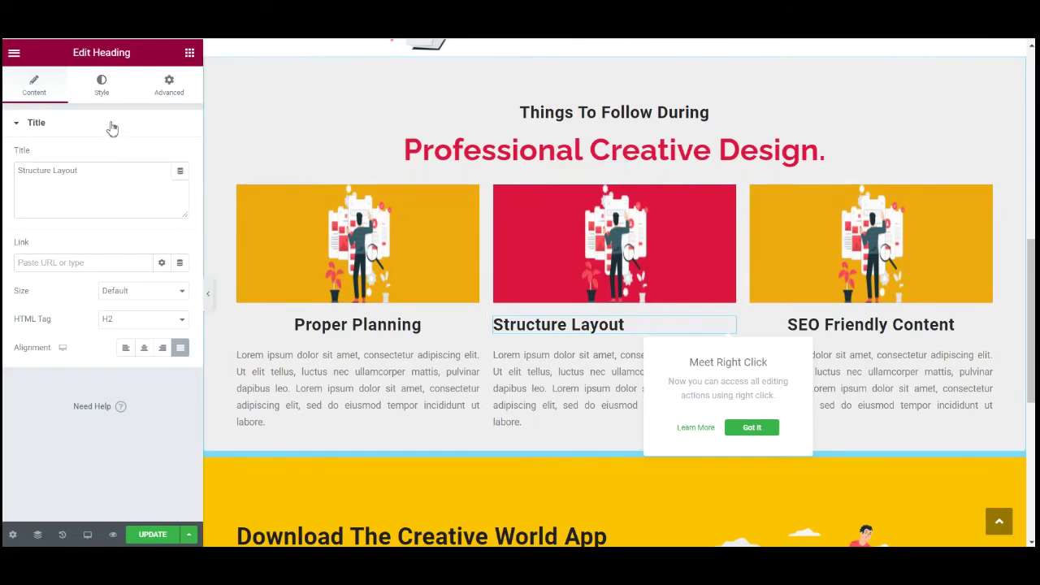
click(144, 348)
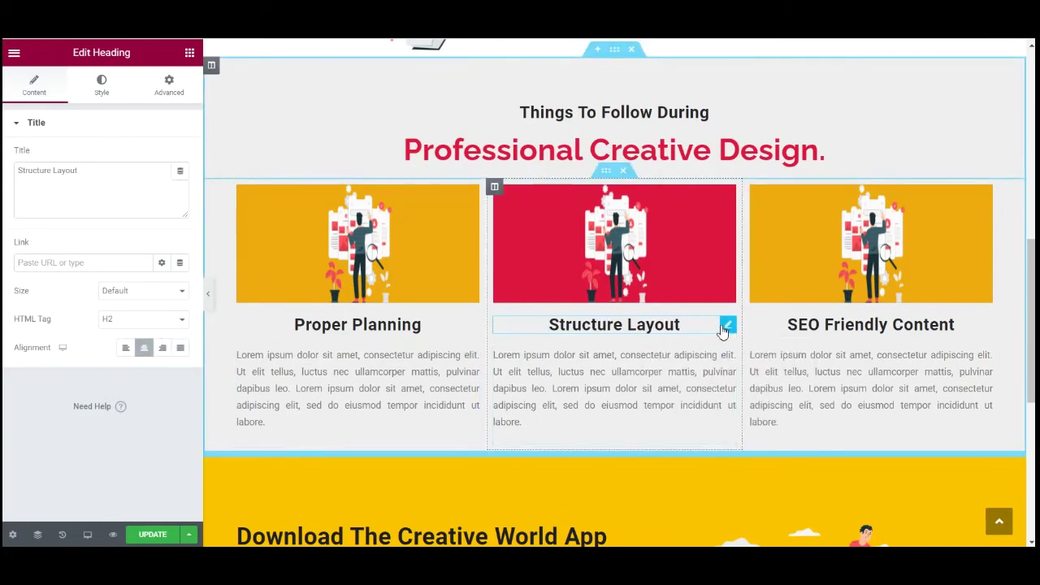
Step: Check the entrance animation set in the "Structure Layout" heading's Motion Effects
click(729, 326)
click(169, 85)
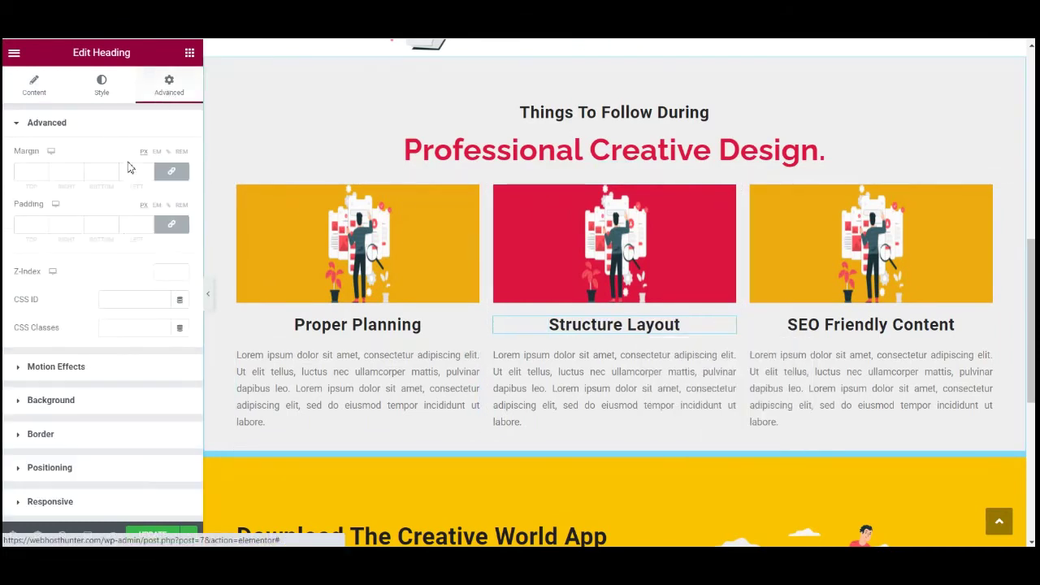
click(85, 366)
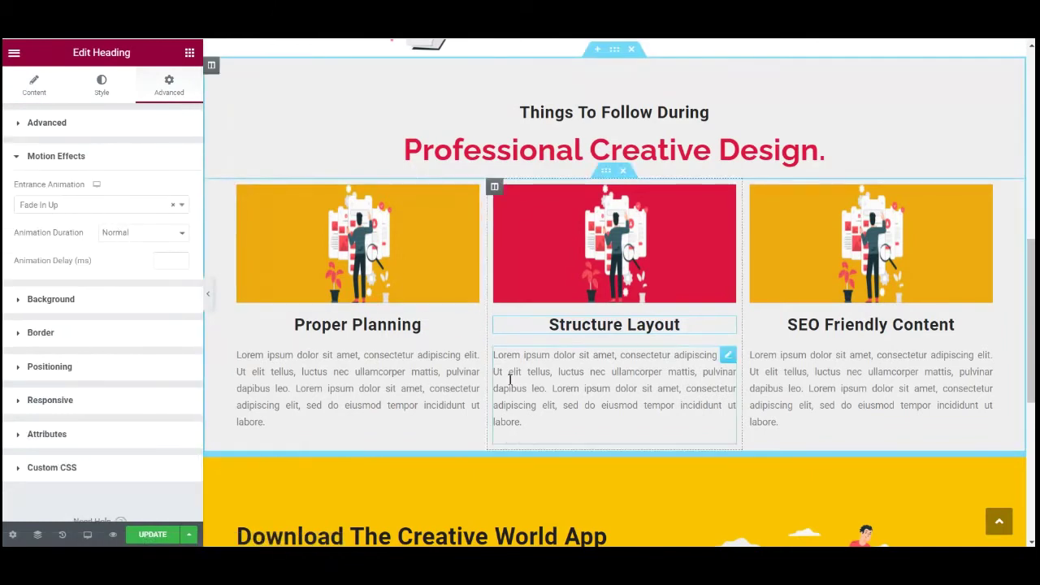
Step: Give the paragraph under the "Structure Layout" heading a Fade In Up entrance animation
click(729, 358)
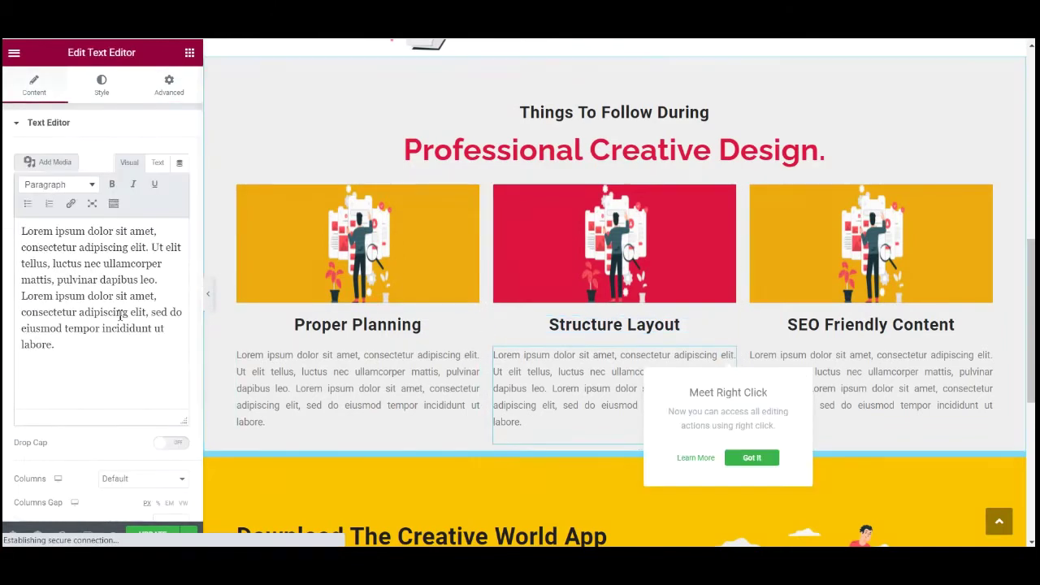
click(168, 86)
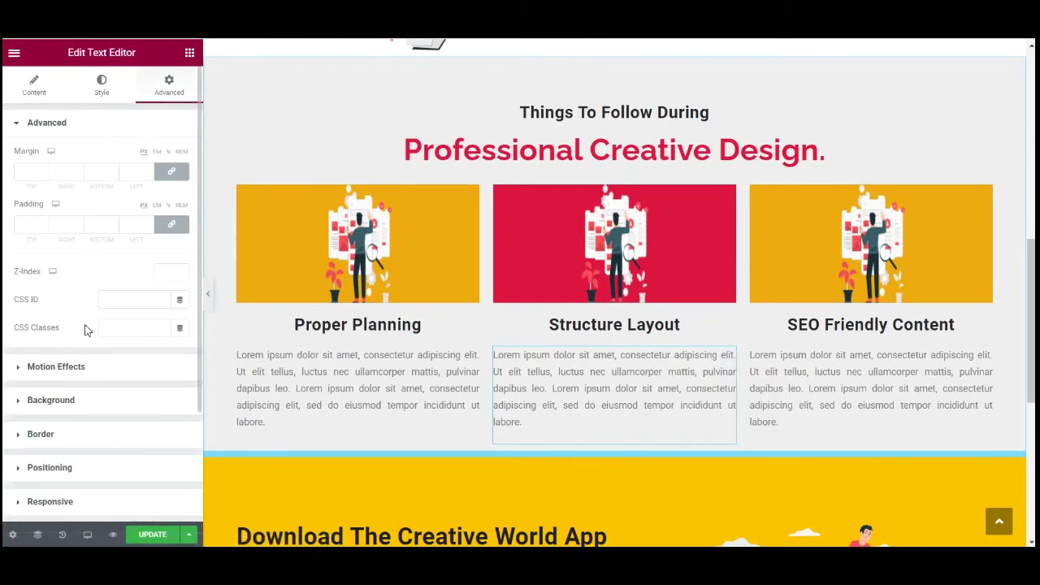
click(81, 368)
click(73, 207)
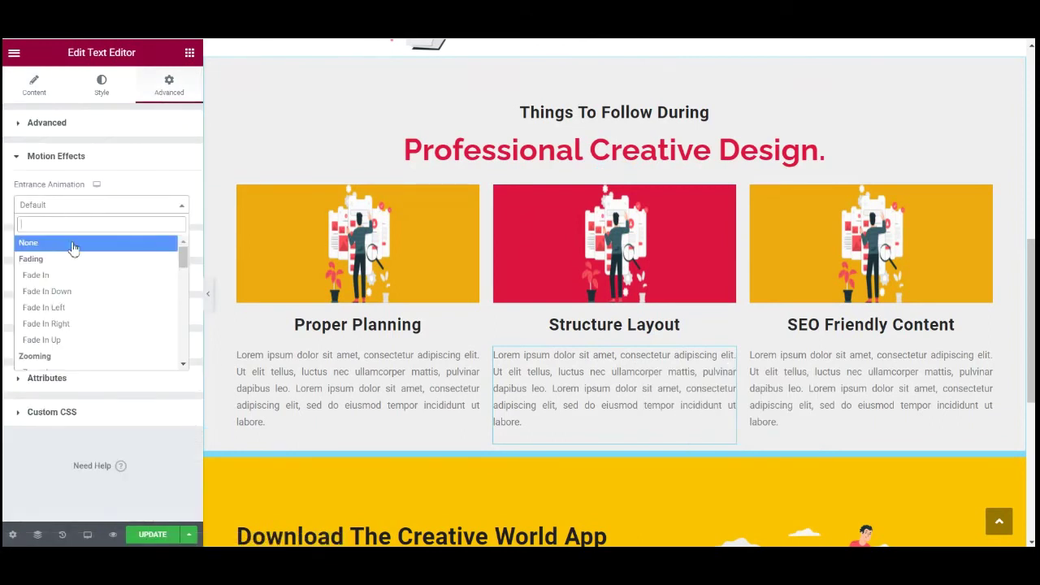
click(73, 339)
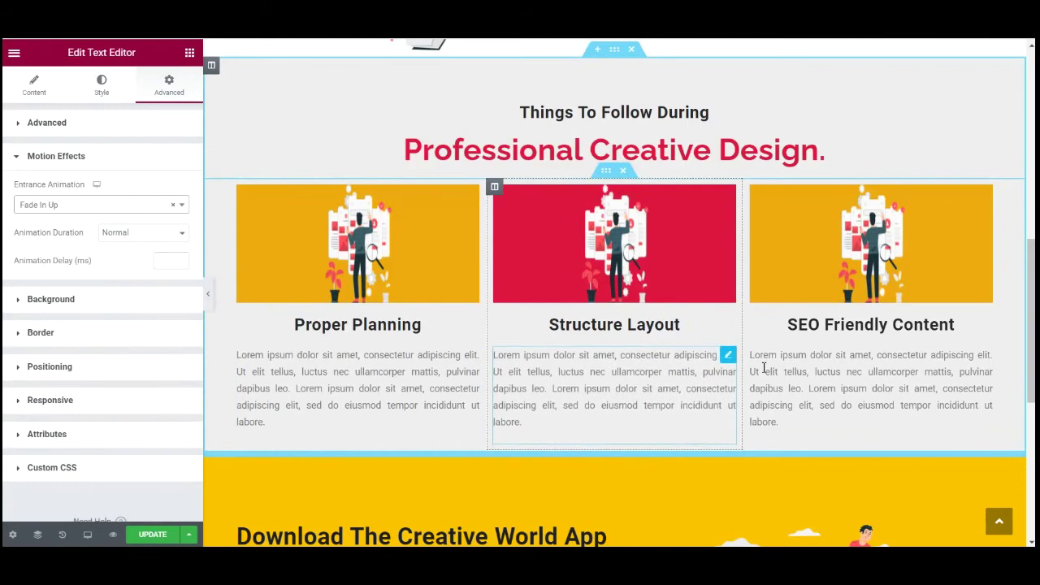
Step: Give the "Download The Creative World App Today." heading a Fade In Left entrance animation
scroll(731, 362, down, 4)
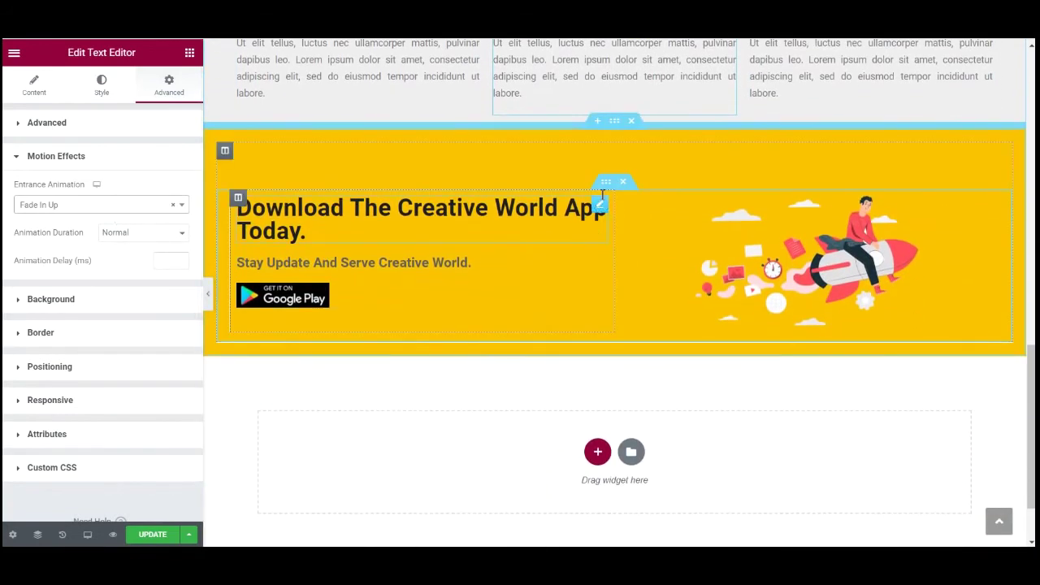
click(446, 234)
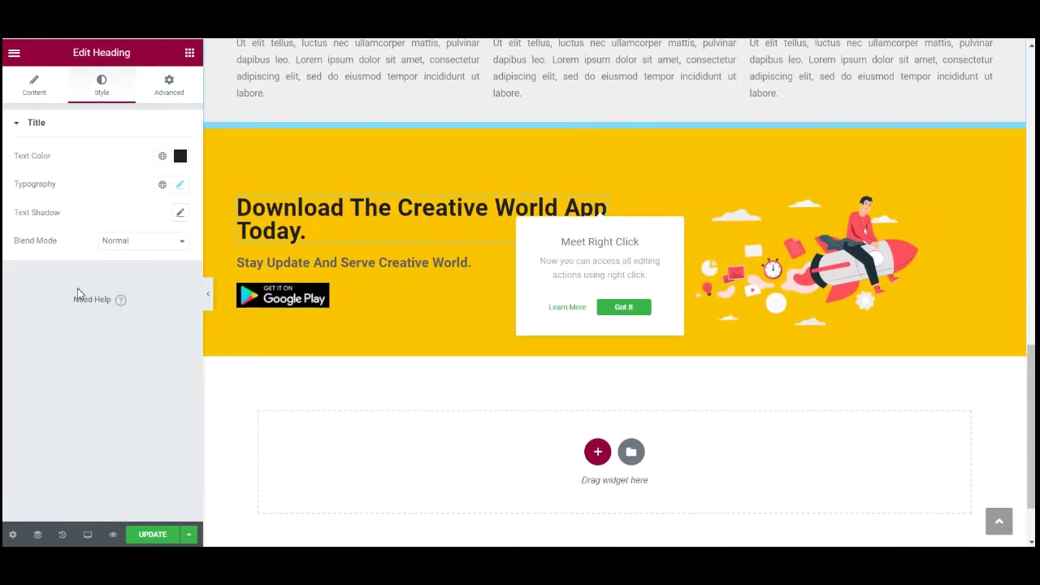
click(168, 90)
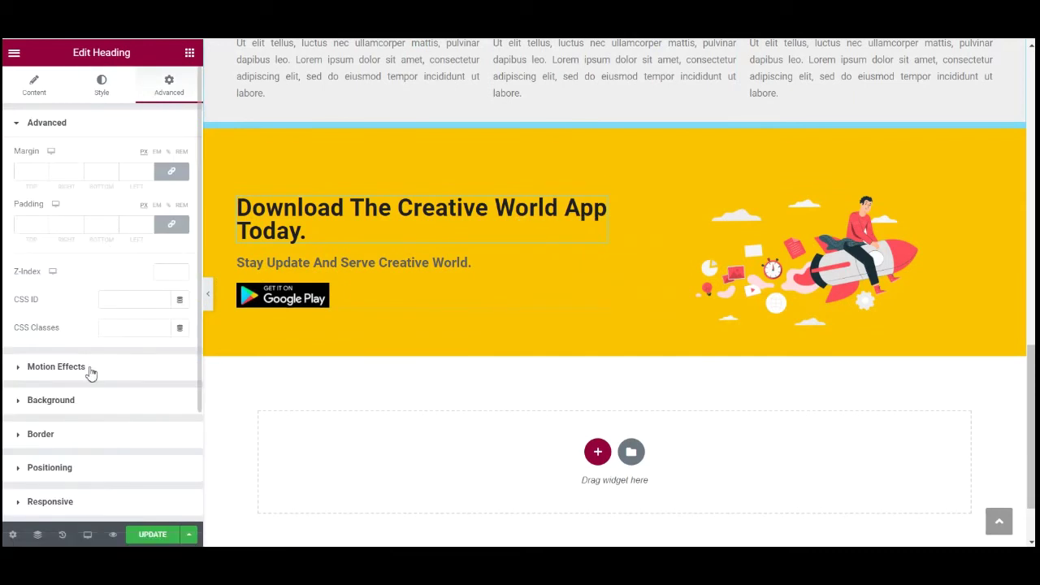
click(57, 367)
click(88, 210)
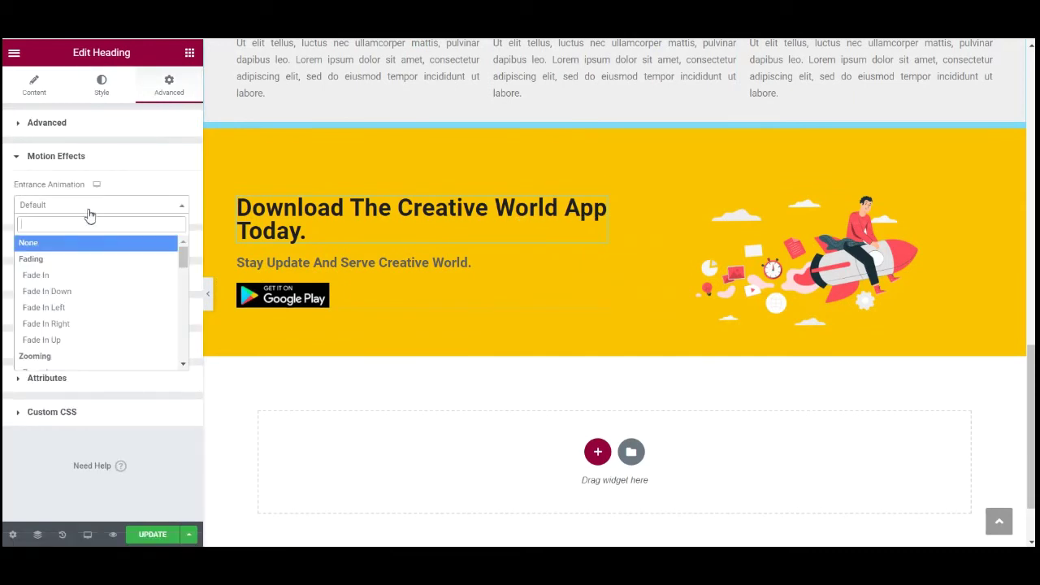
click(45, 308)
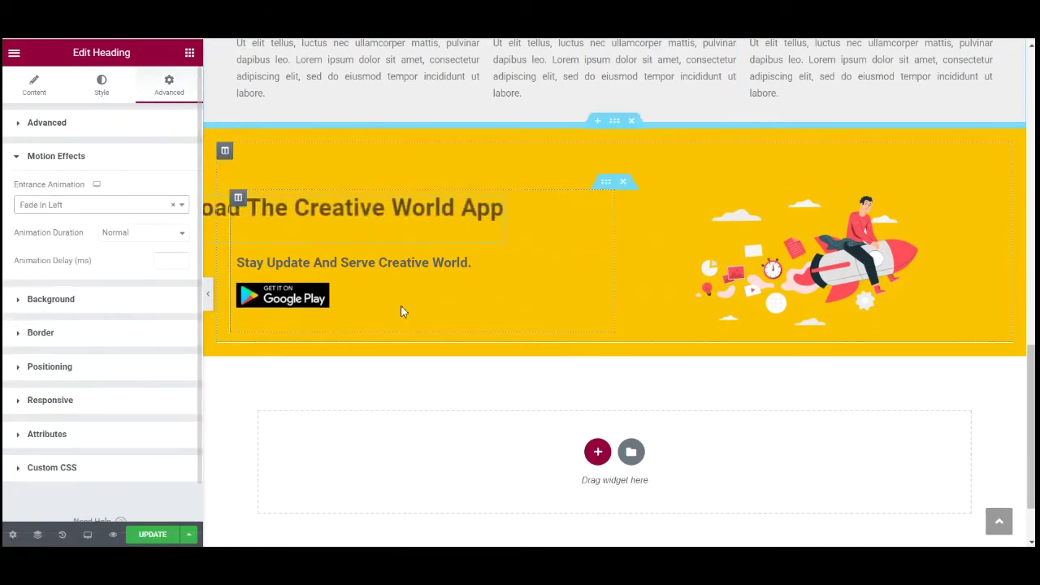
Step: Animate the "Stay Update And Serve Creative World." subheading and give the rocket illustration a Fade In Right entrance animation
click(601, 266)
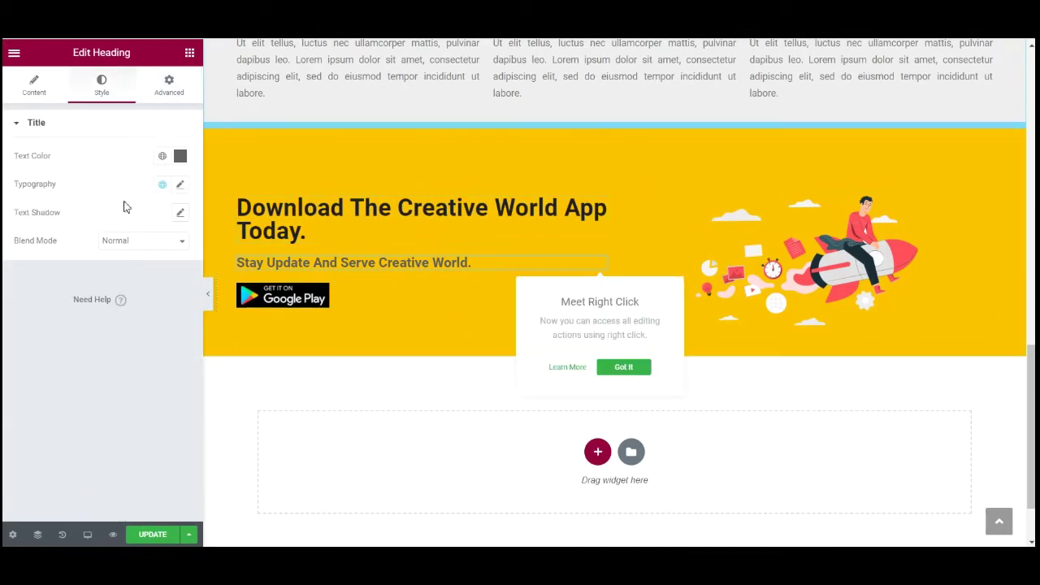
click(145, 242)
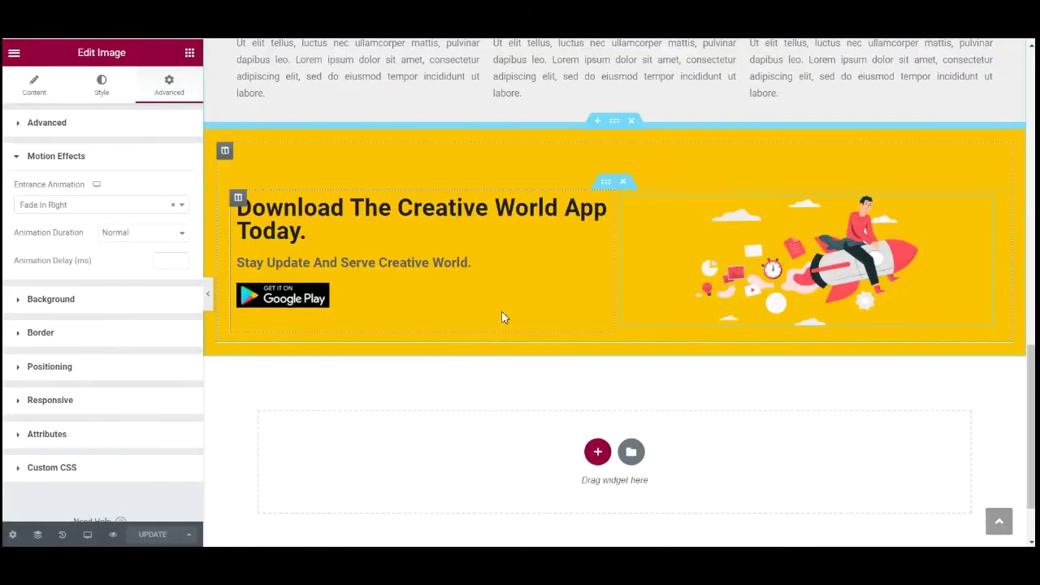
Step: Return to the top of the page, then reload the page preview and examine the entrance animations
scroll(500, 315, up, 10)
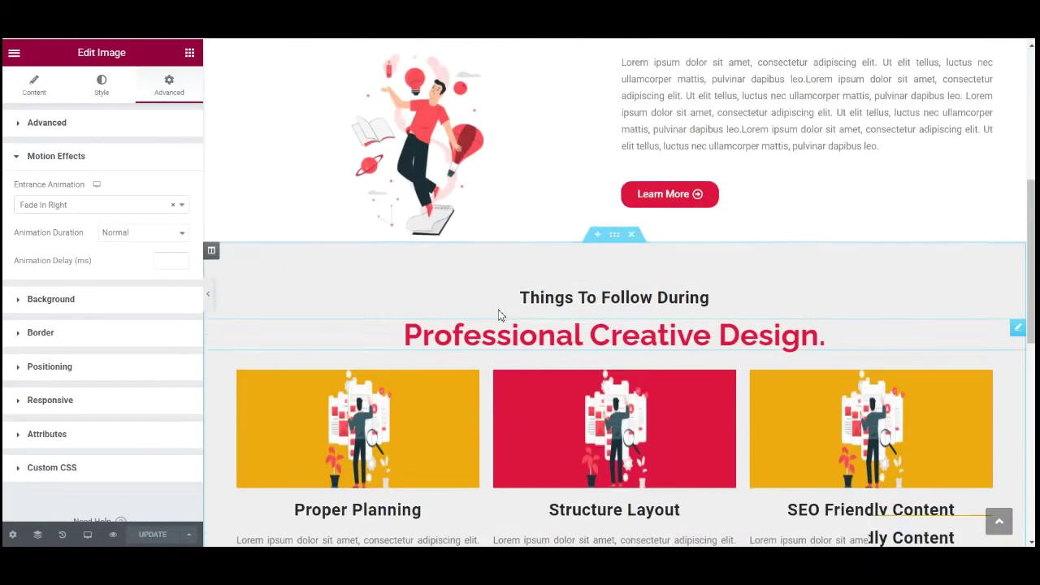
scroll(500, 315, up, 5)
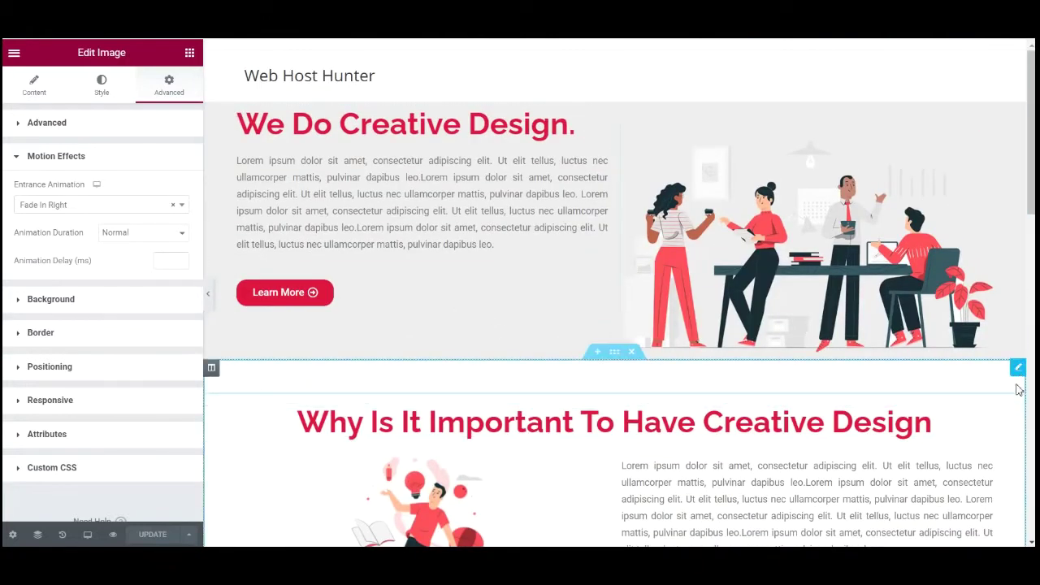
click(1015, 415)
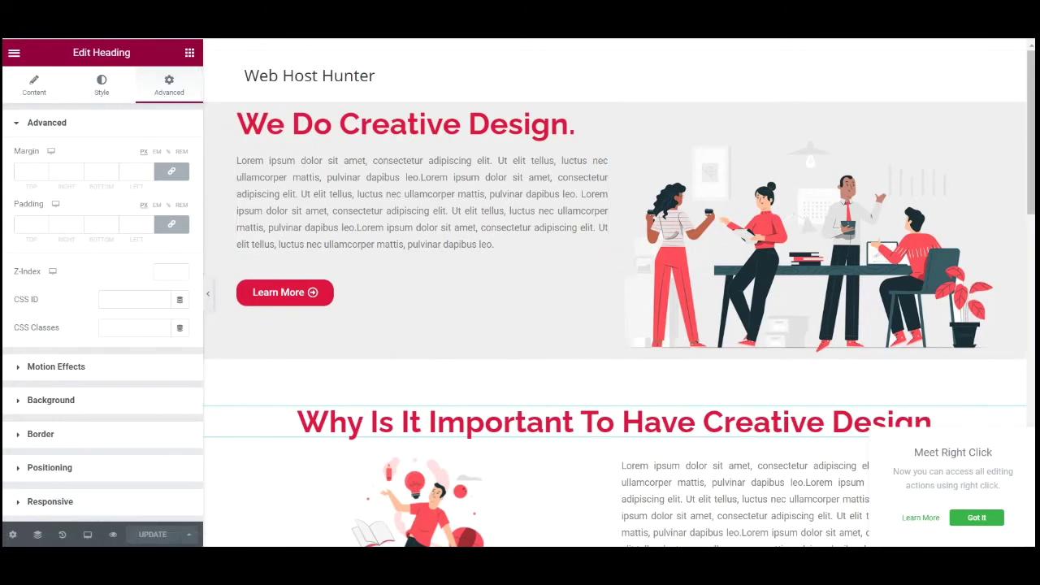
key(ctrl+Tab)
click(70, 50)
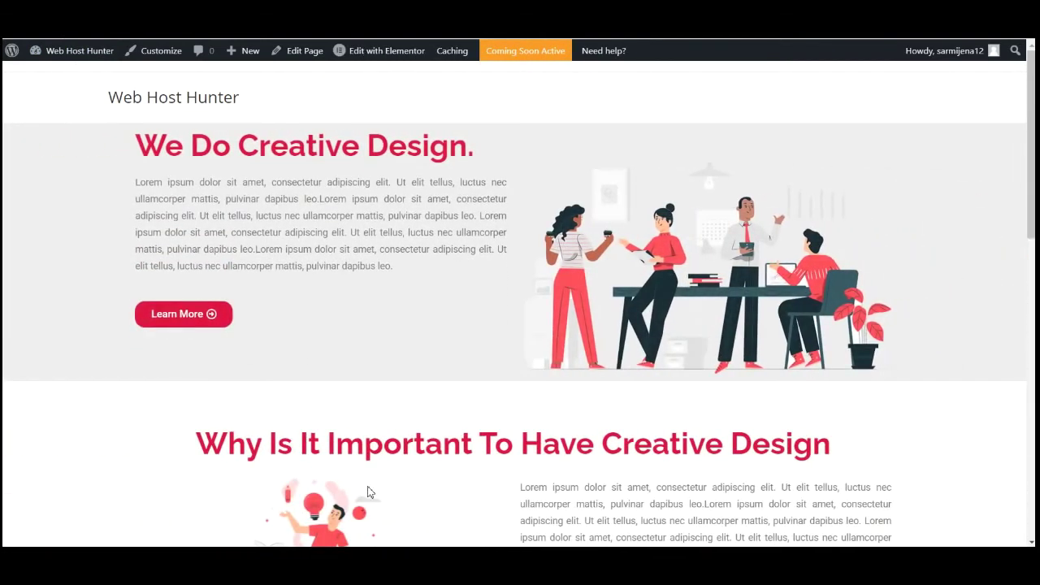
Step: Back in the editor, set the animation delay of the first section's paragraph and Learn More button to 0 ms
key(ctrl+Tab)
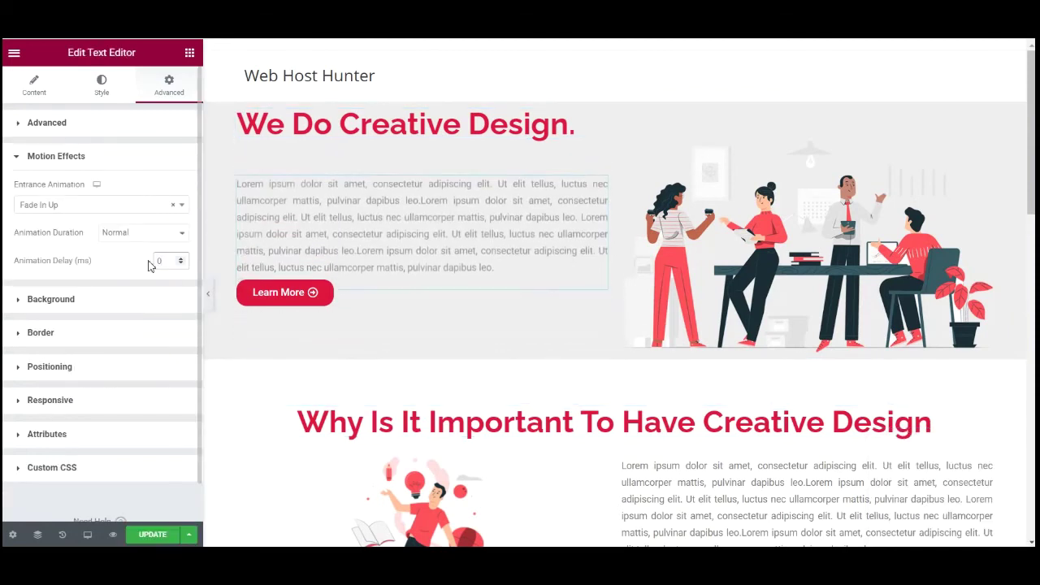
click(600, 291)
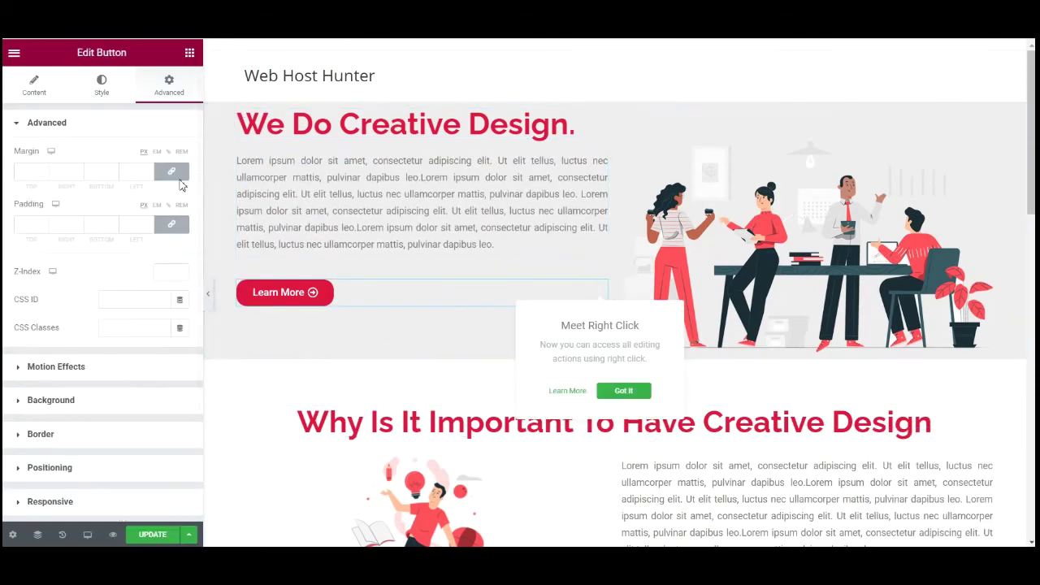
click(117, 369)
text(0)
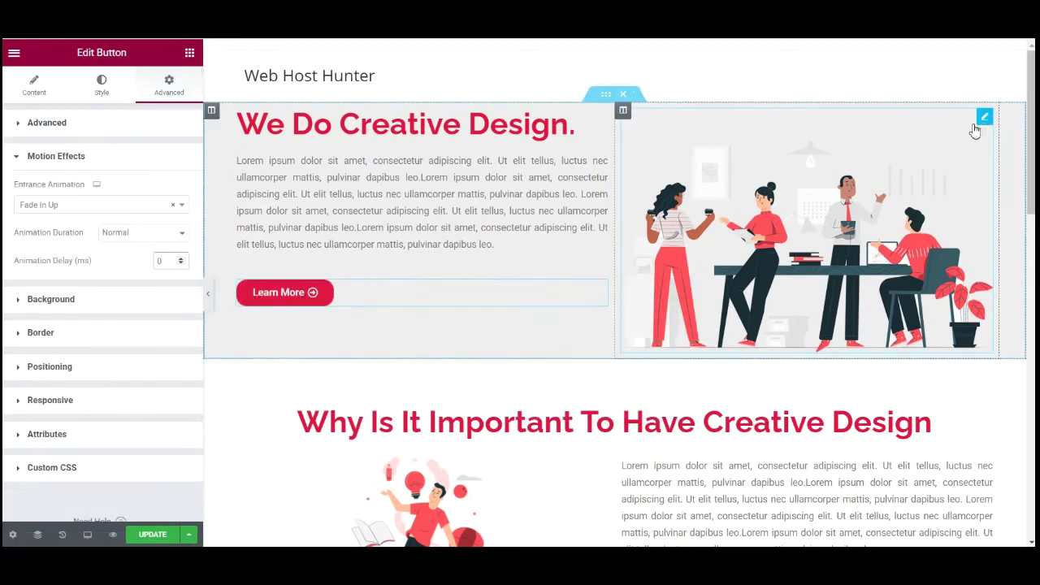
Step: Set the animation delay of the first section's team illustration to 0 ms and update the page
click(975, 130)
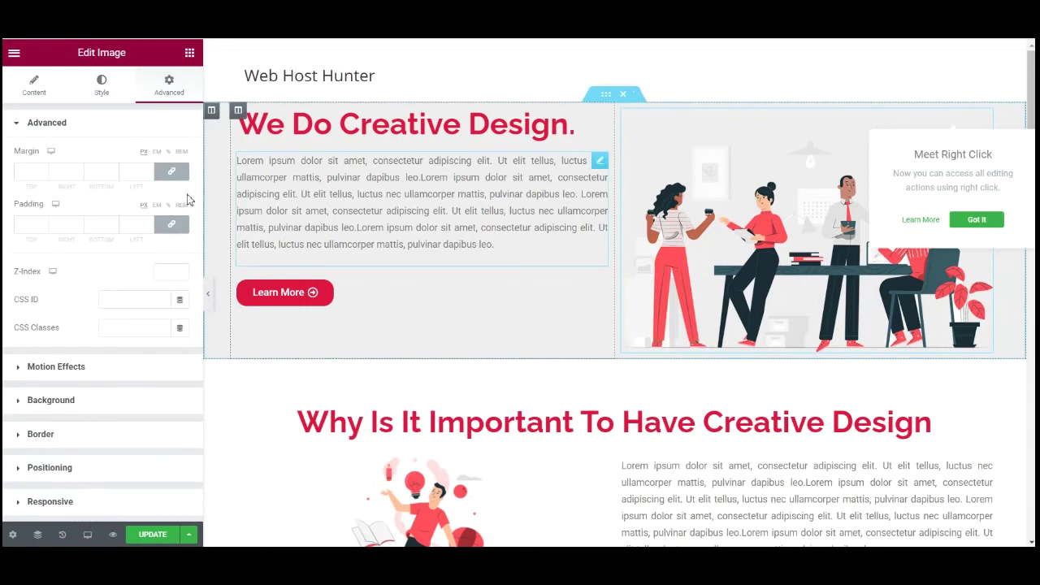
click(170, 85)
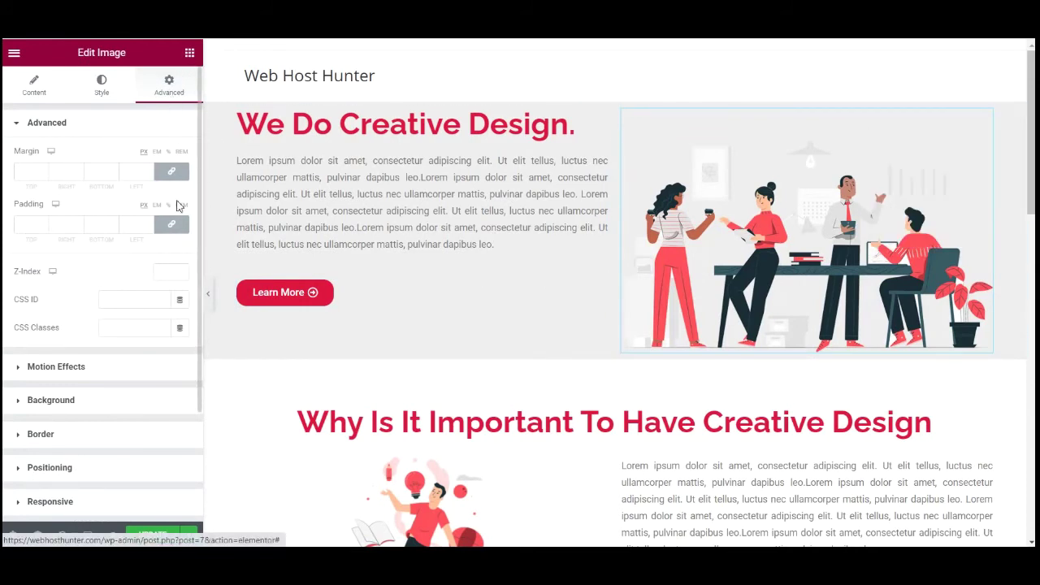
click(96, 366)
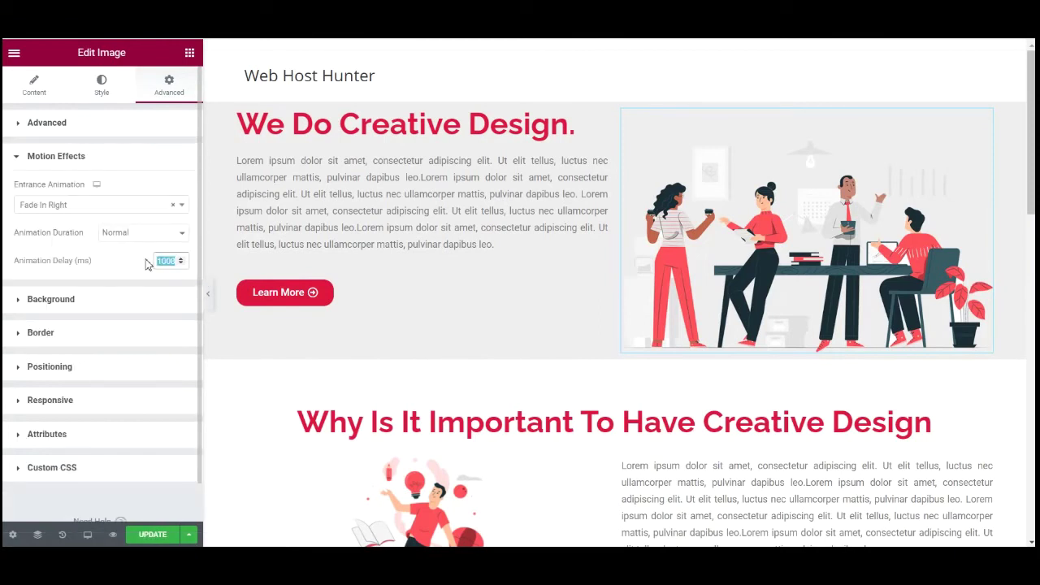
text(0)
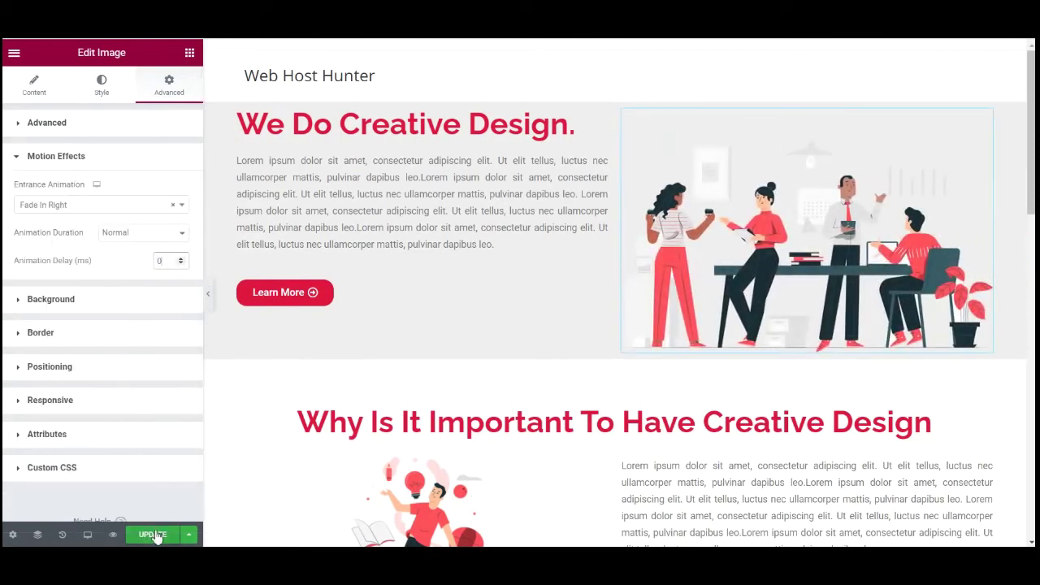
click(153, 535)
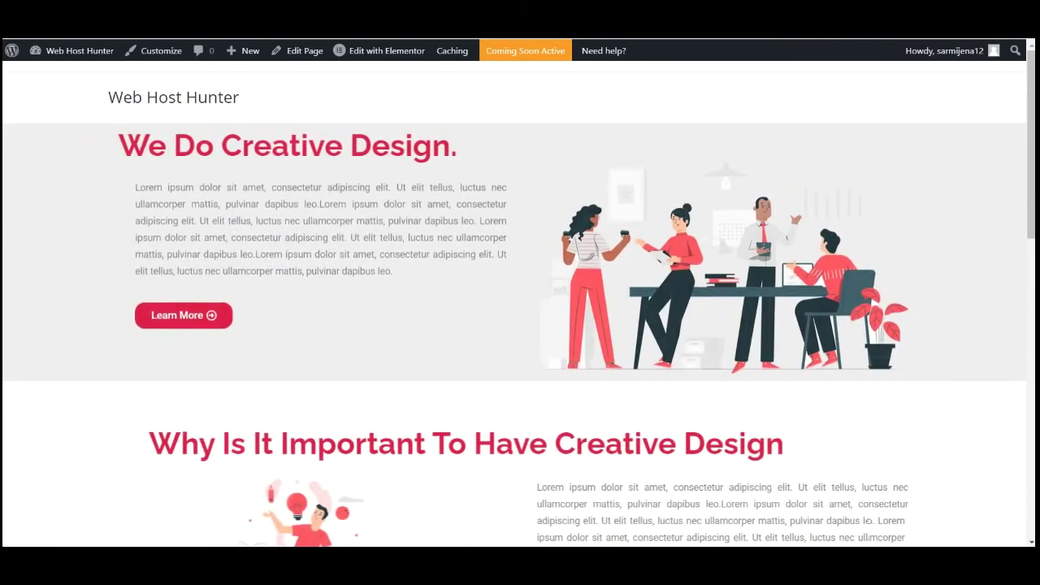
Step: Examine the entrance animations of all sections on the live page, down to the app download banner and back up
scroll(534, 318, down, 5)
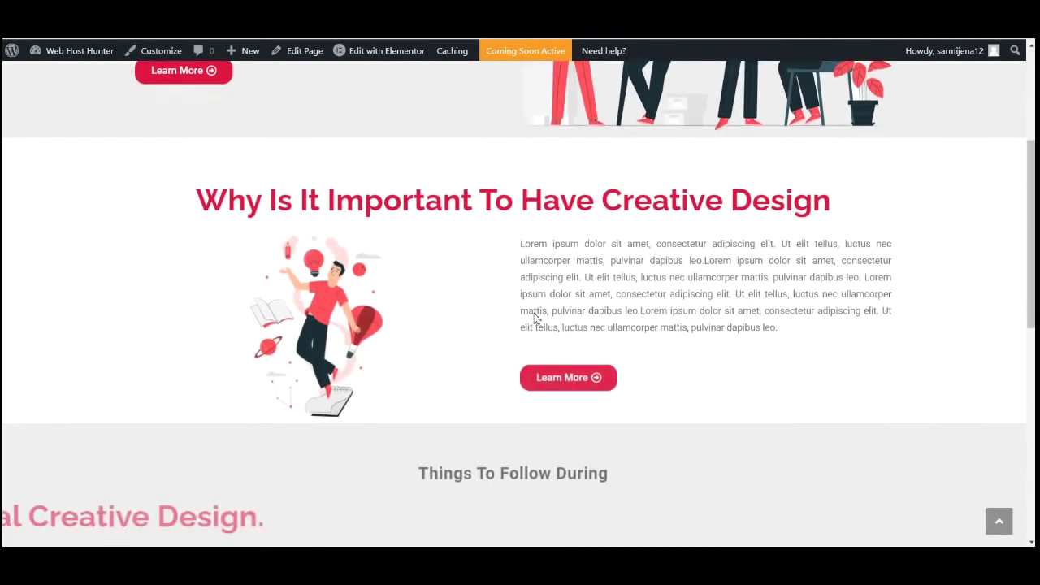
scroll(535, 314, down, 5)
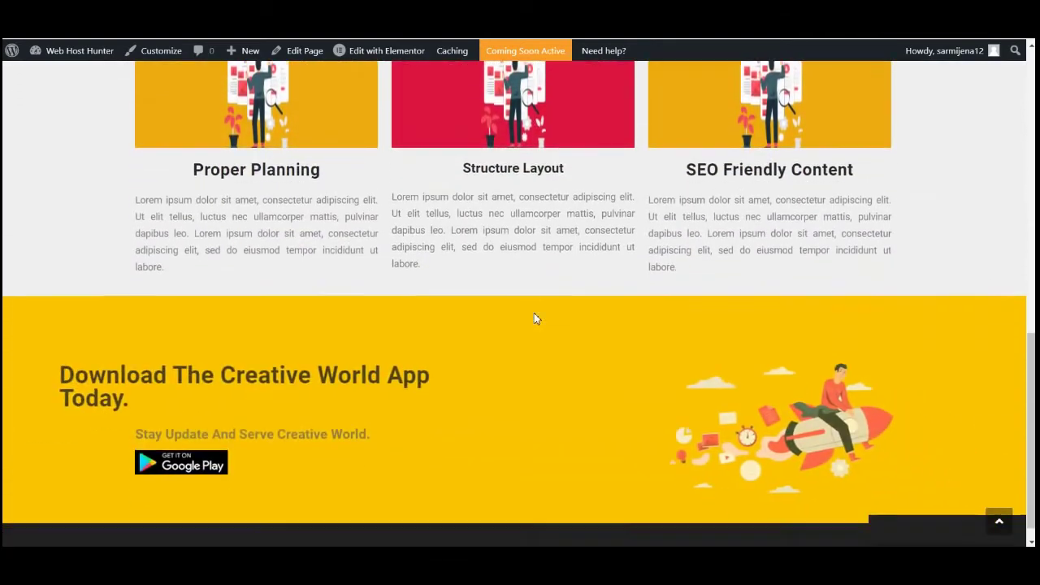
scroll(534, 313, up, 10)
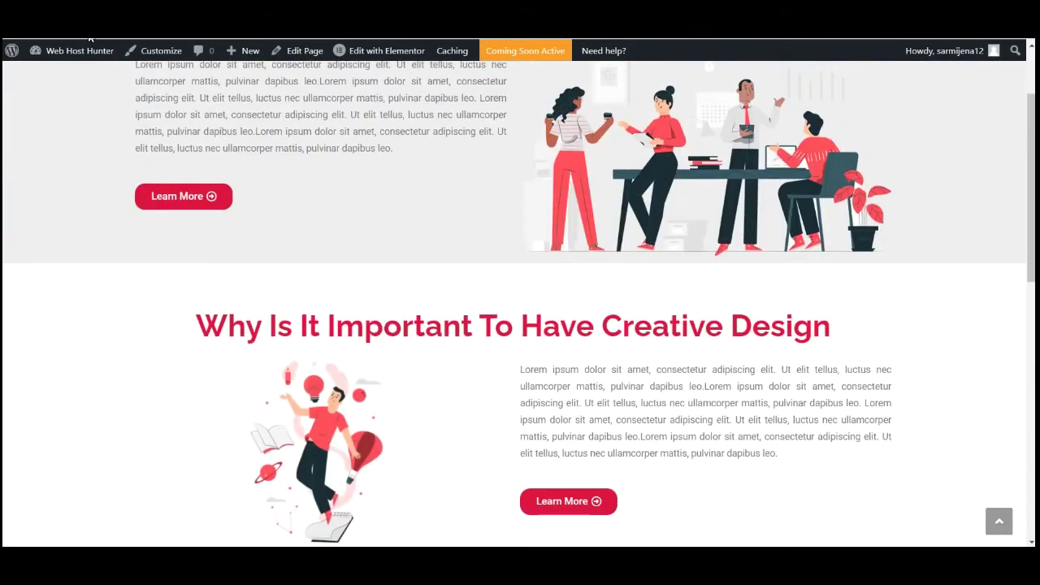
Step: Inspect the page in the browser's responsive view, narrow it to 540 px, check every section's layout, and close the developer tools
right_click(939, 123)
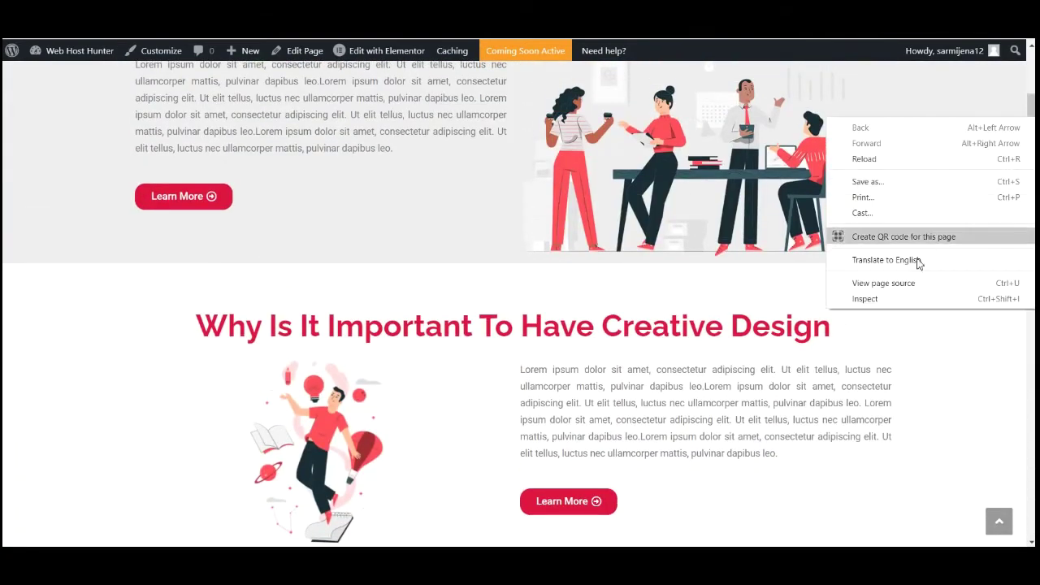
click(885, 300)
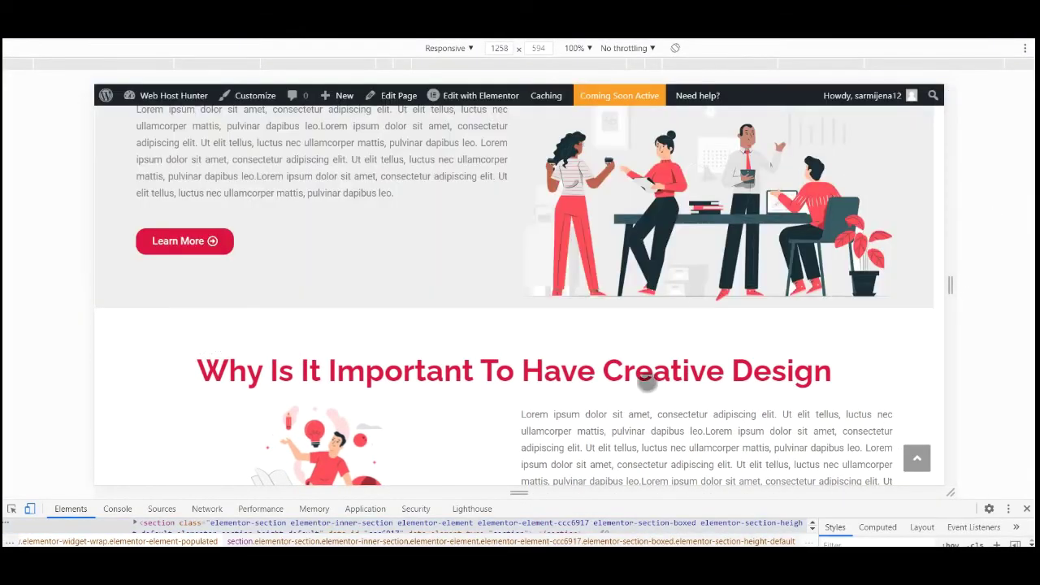
scroll(912, 308, up, 3)
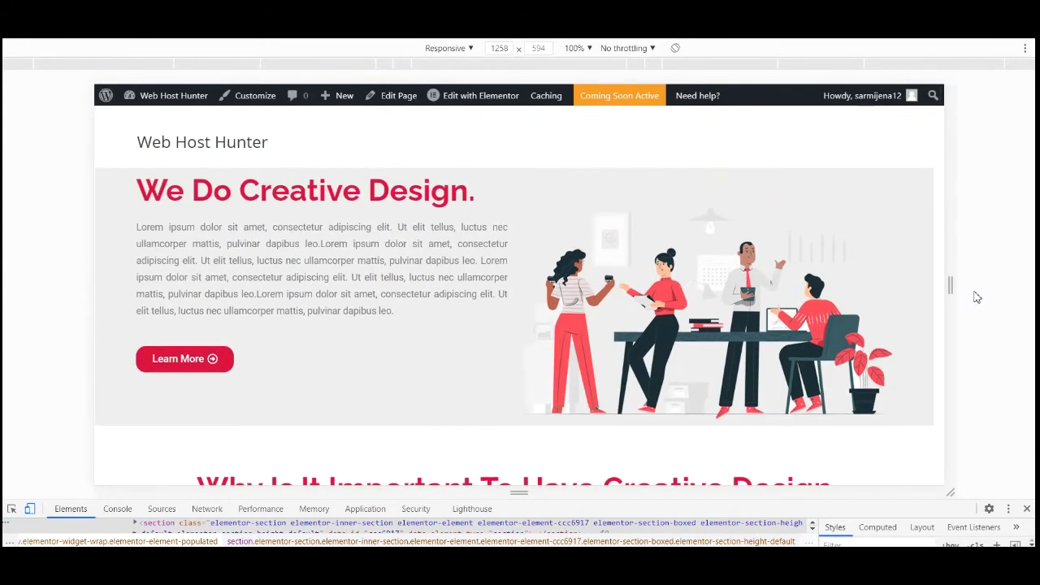
drag(951, 282, 704, 290)
scroll(601, 327, down, 10)
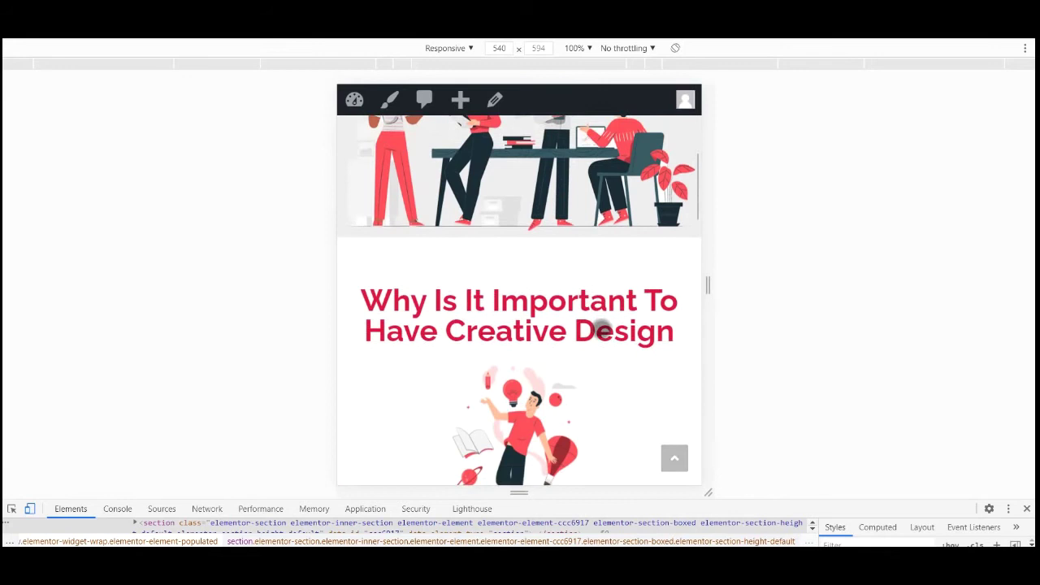
scroll(601, 328, down, 15)
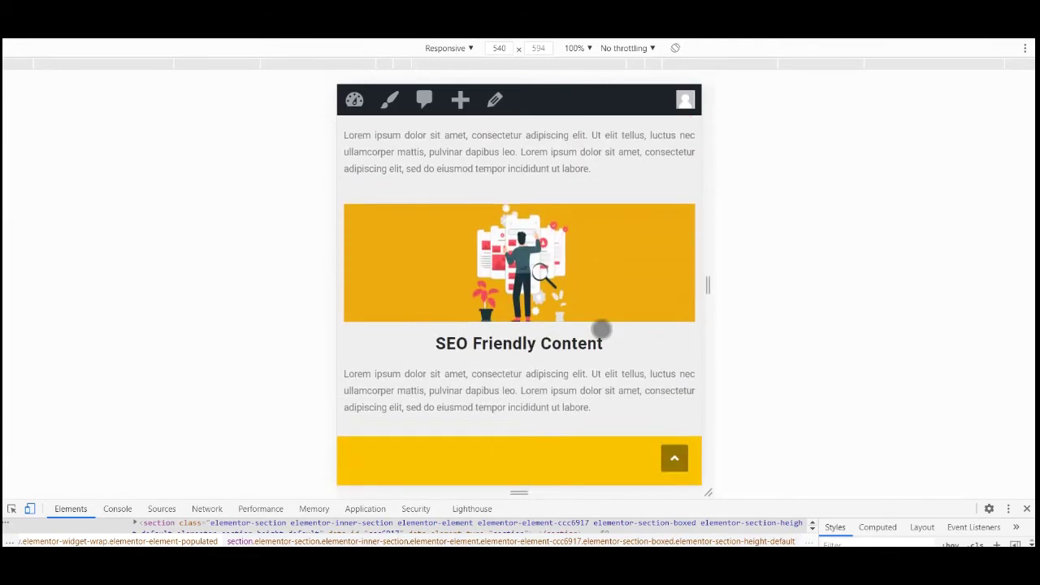
scroll(601, 327, down, 3)
scroll(601, 327, up, 20)
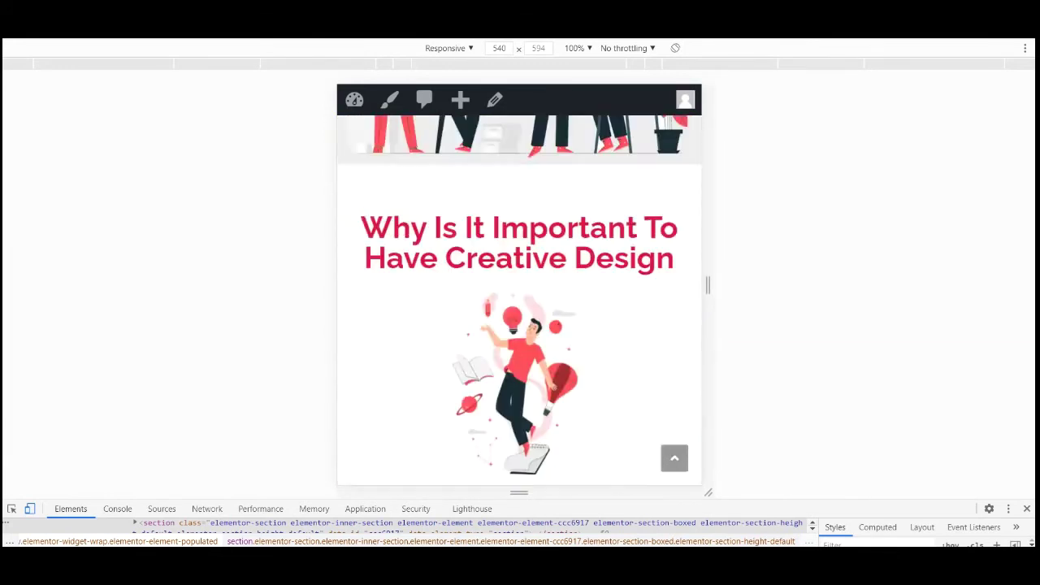
click(1027, 509)
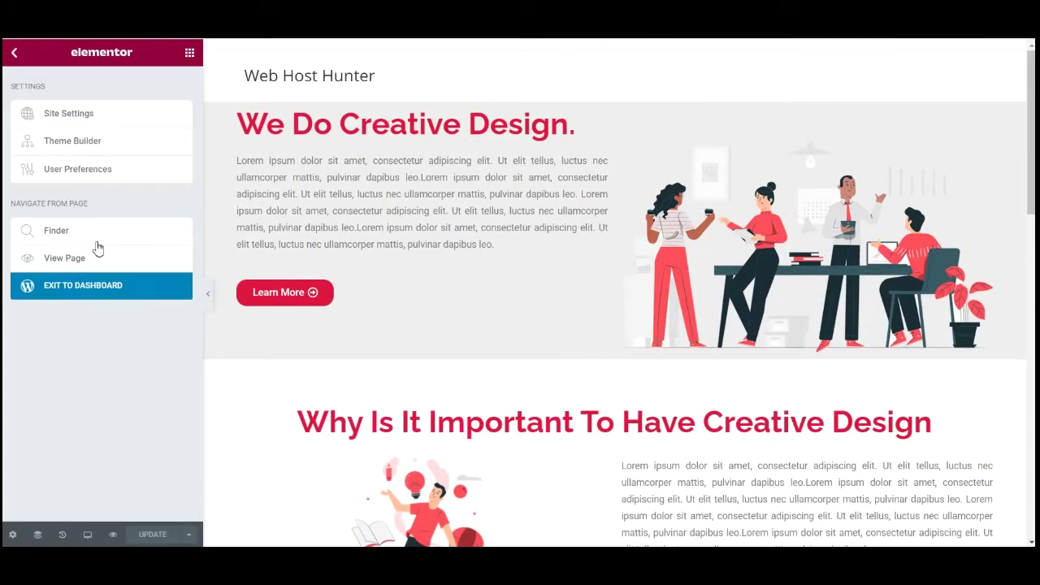
Step: Exit the Elementor editor to the WordPress dashboard and open the site's menu management page
click(86, 289)
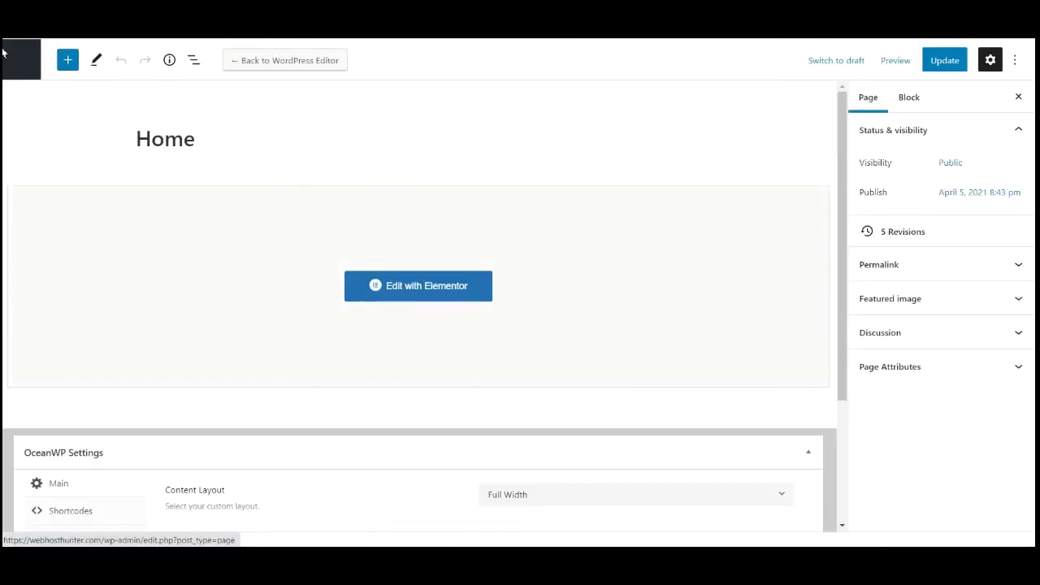
click(26, 72)
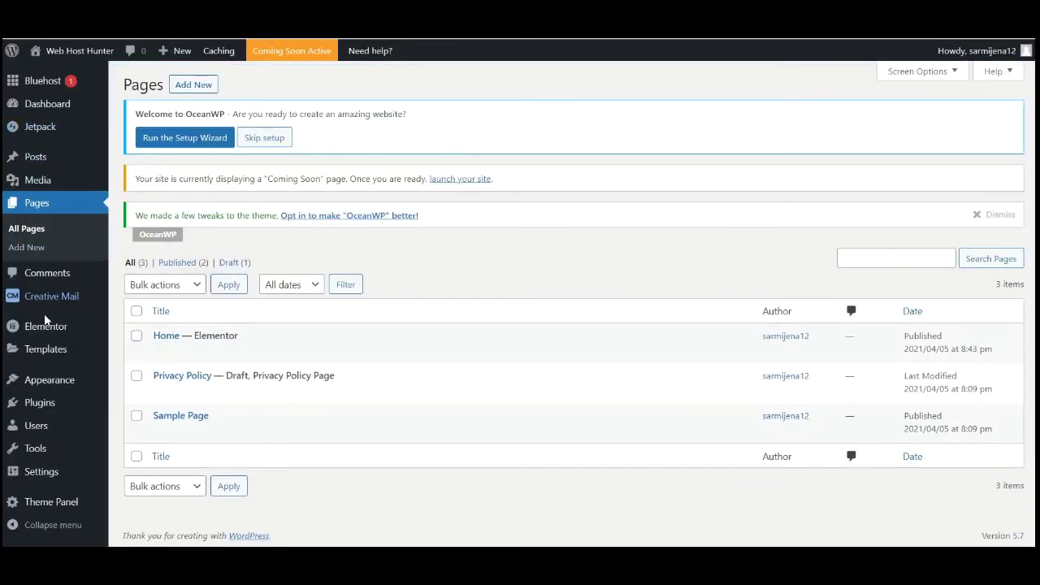
mouse_move(40, 377)
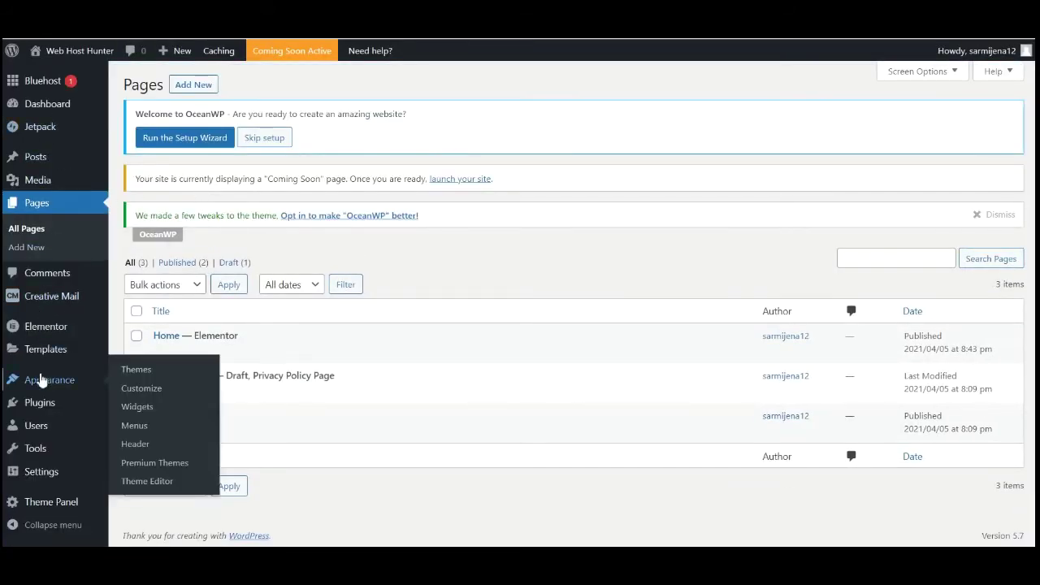
click(137, 429)
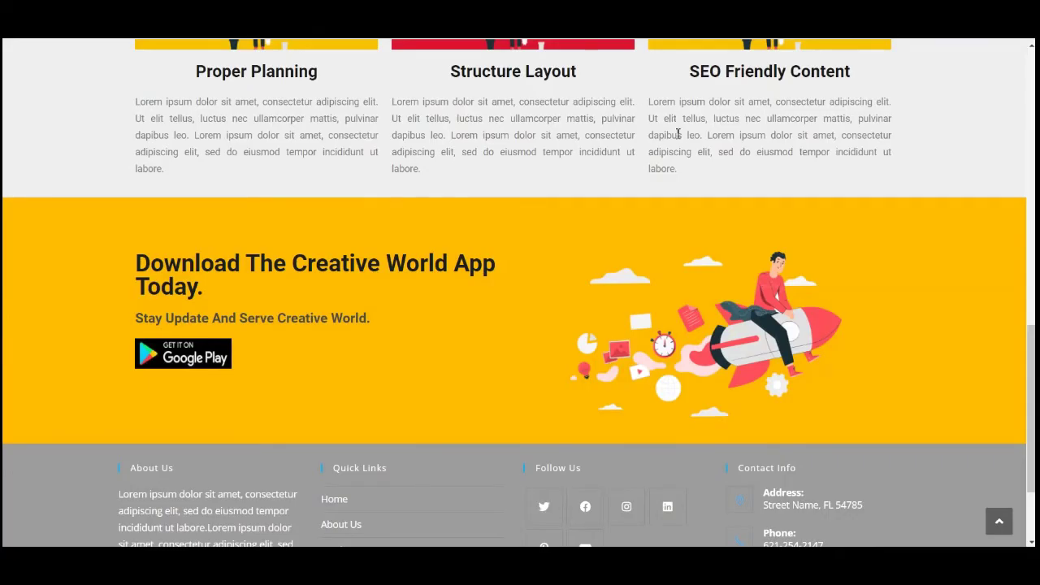
Step: Check the top of the reference page, then create a menu named "main menu" with the Main display location
scroll(677, 150, up, 15)
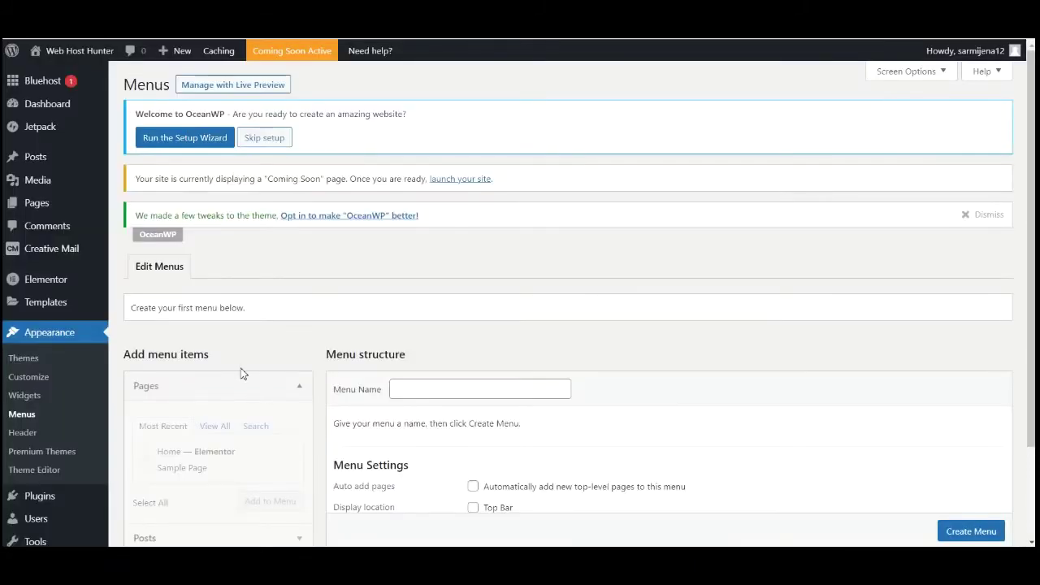
scroll(330, 355, down, 2)
click(421, 275)
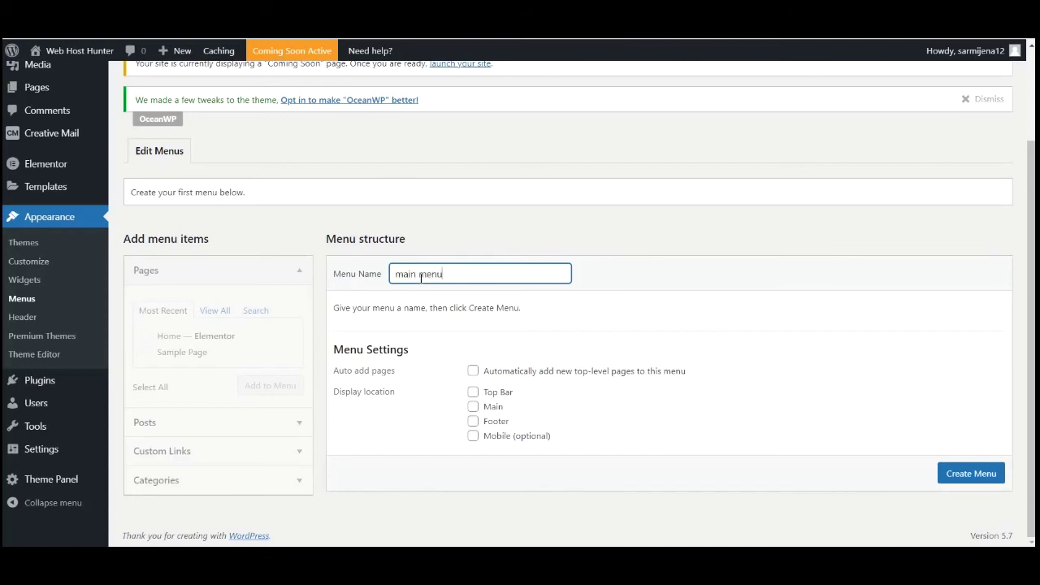
click(473, 408)
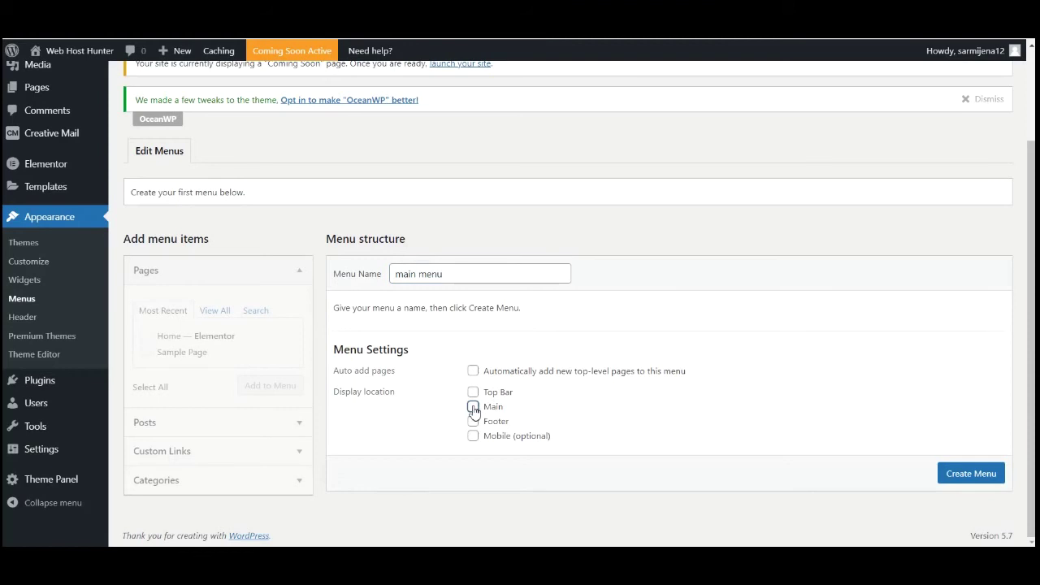
click(951, 480)
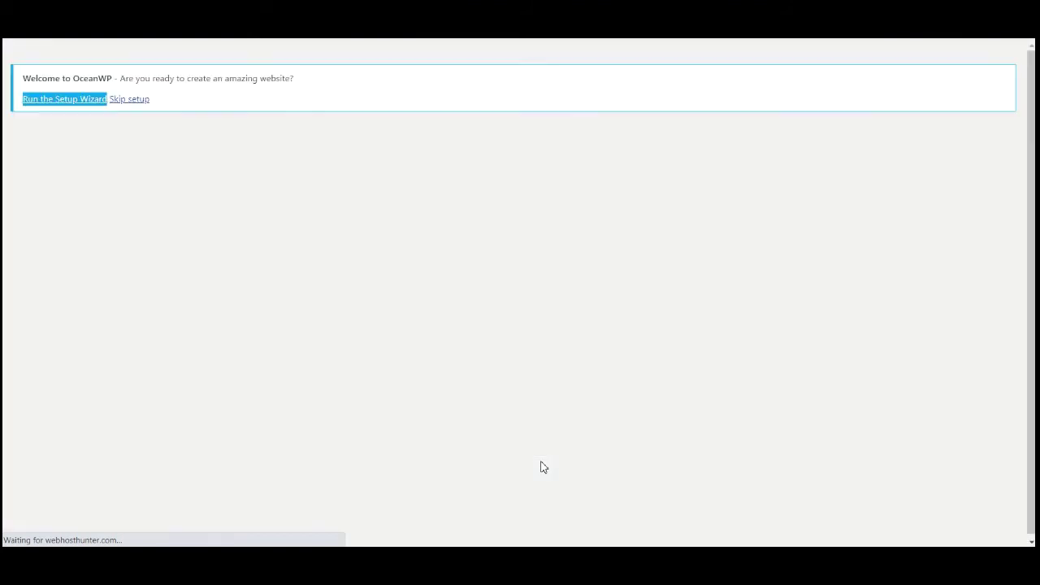
Step: Add the Elementor Home page and an "About Us" custom link with URL # to the main menu
scroll(464, 430, down, 2)
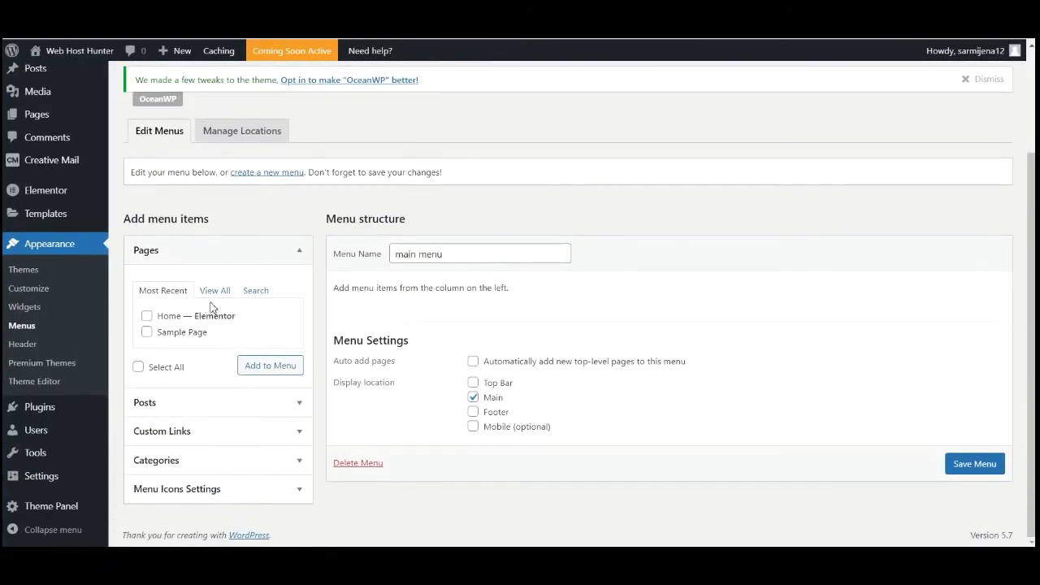
click(214, 290)
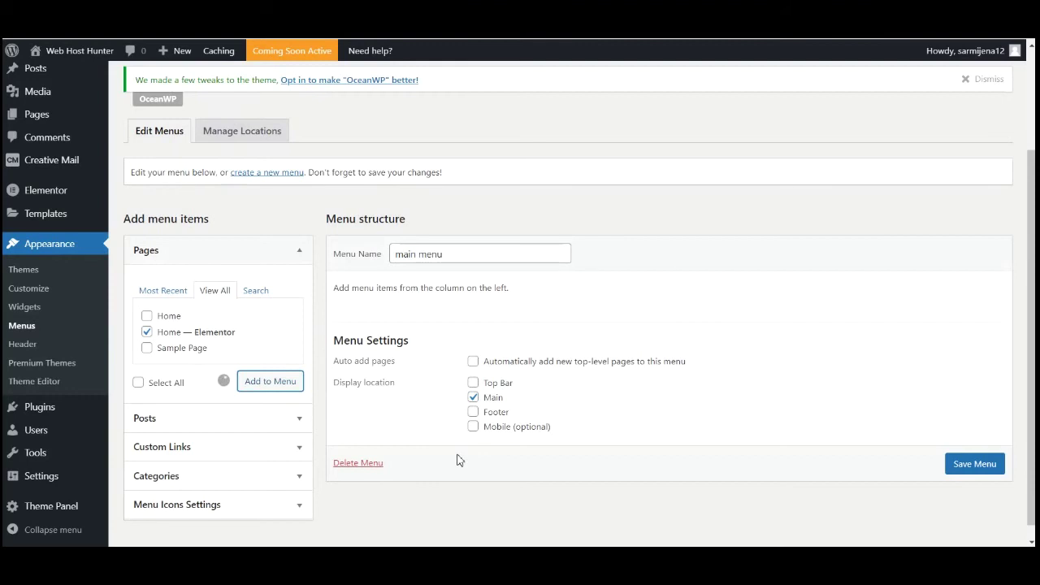
click(161, 446)
click(193, 356)
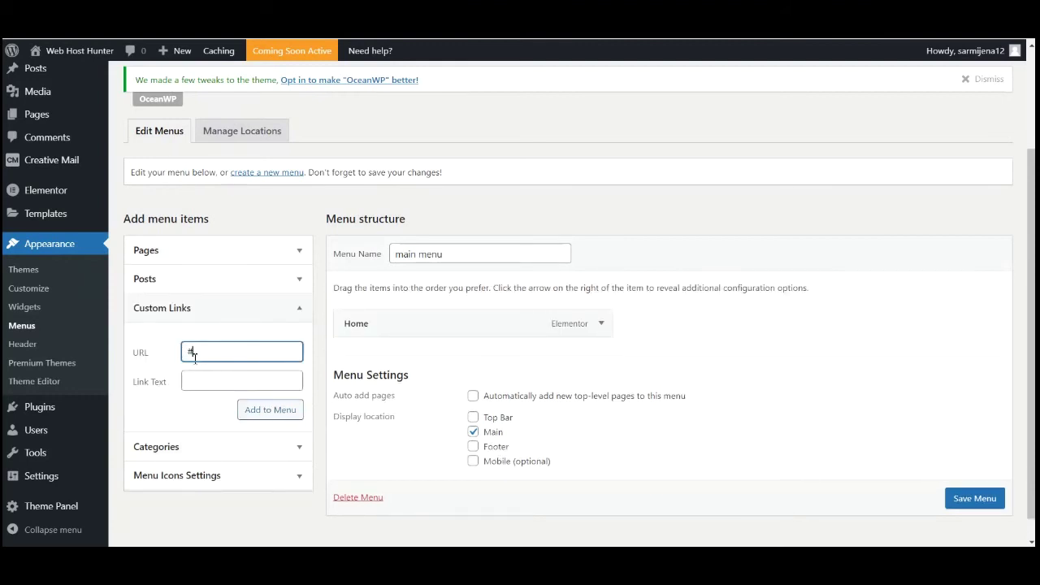
click(209, 382)
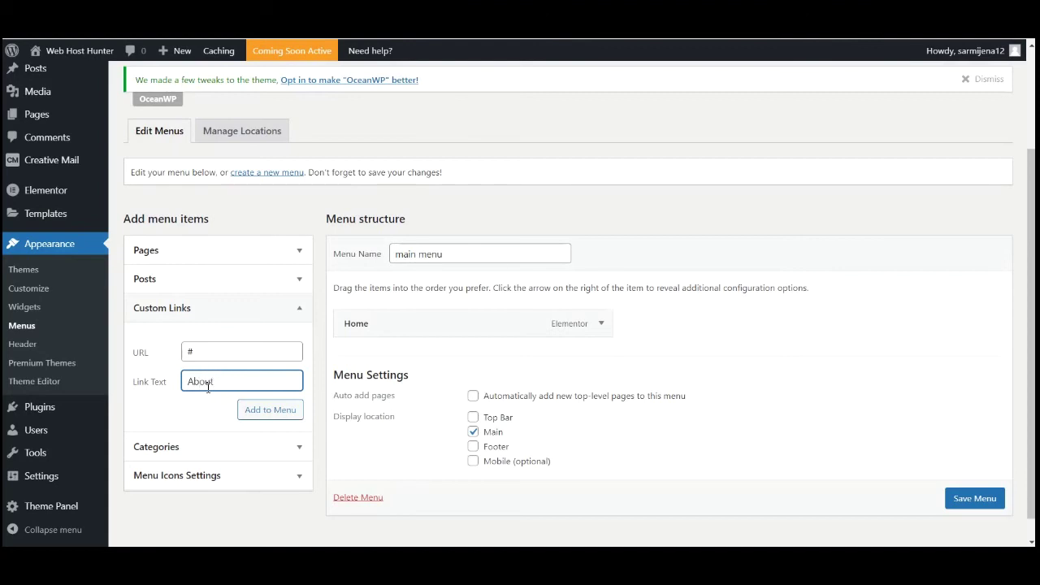
click(260, 411)
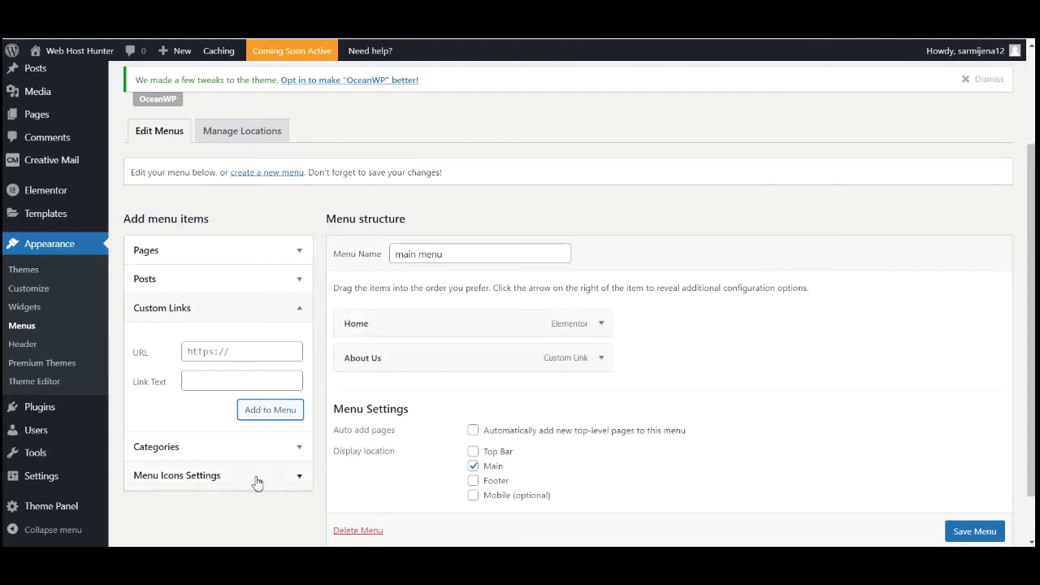
Step: Add a "Services" custom link with URL # to the main menu
click(222, 354)
text(#)
click(218, 381)
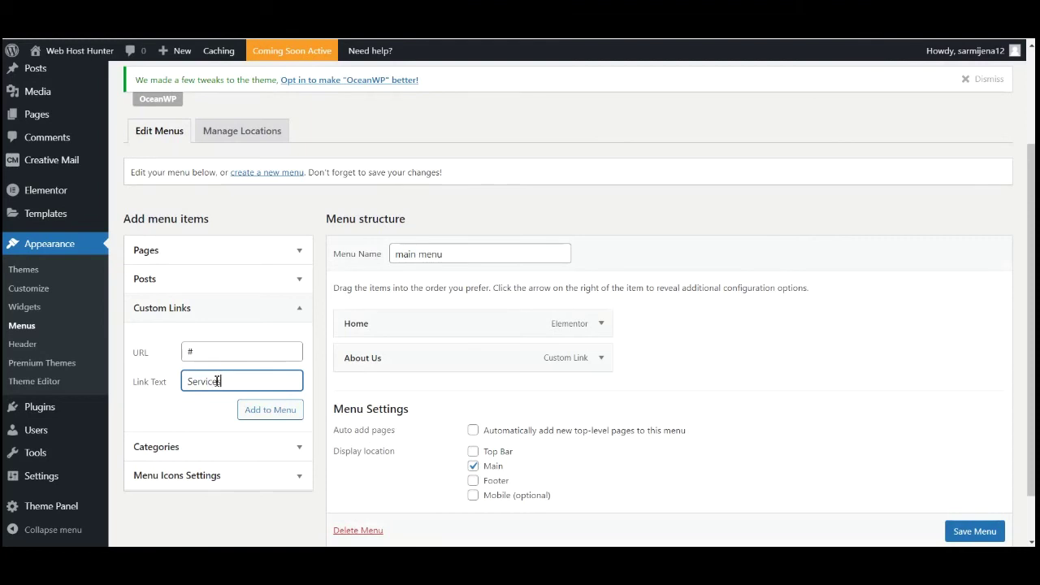
click(262, 411)
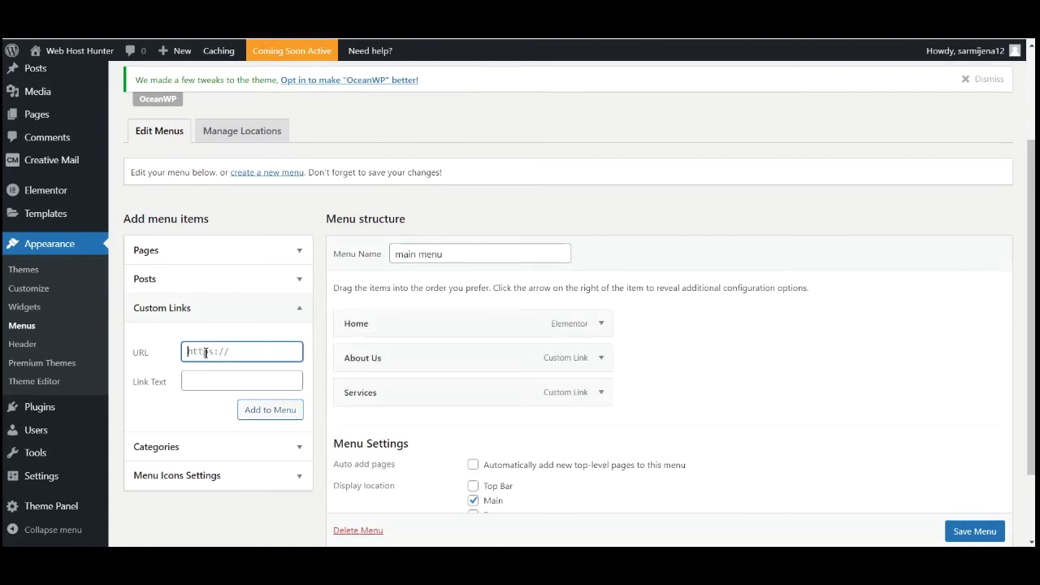
Step: Add "Portfolio" and "Contact Us" custom links with URL # to the main menu
click(224, 381)
text(Contact)
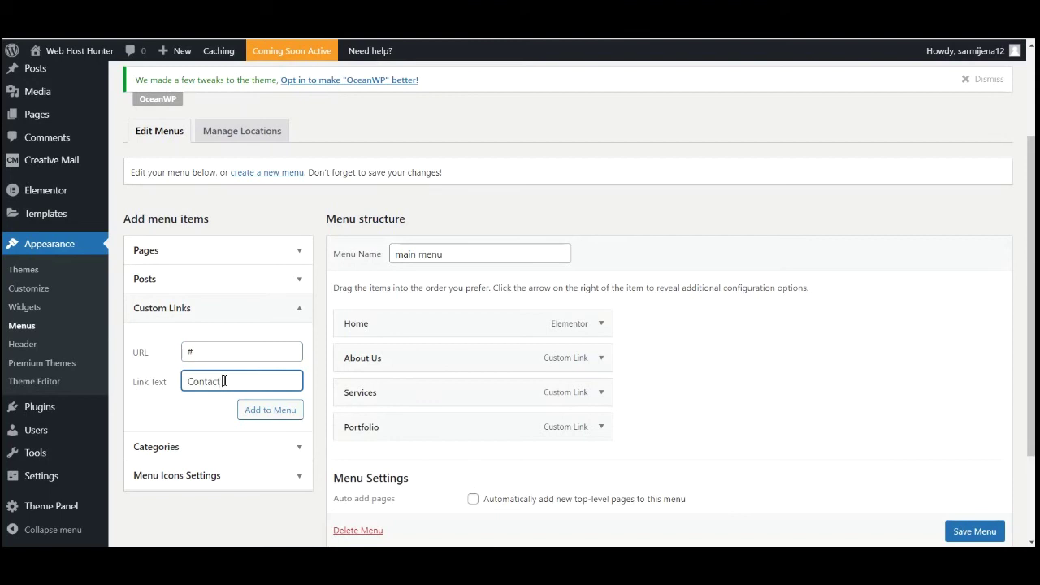
click(271, 412)
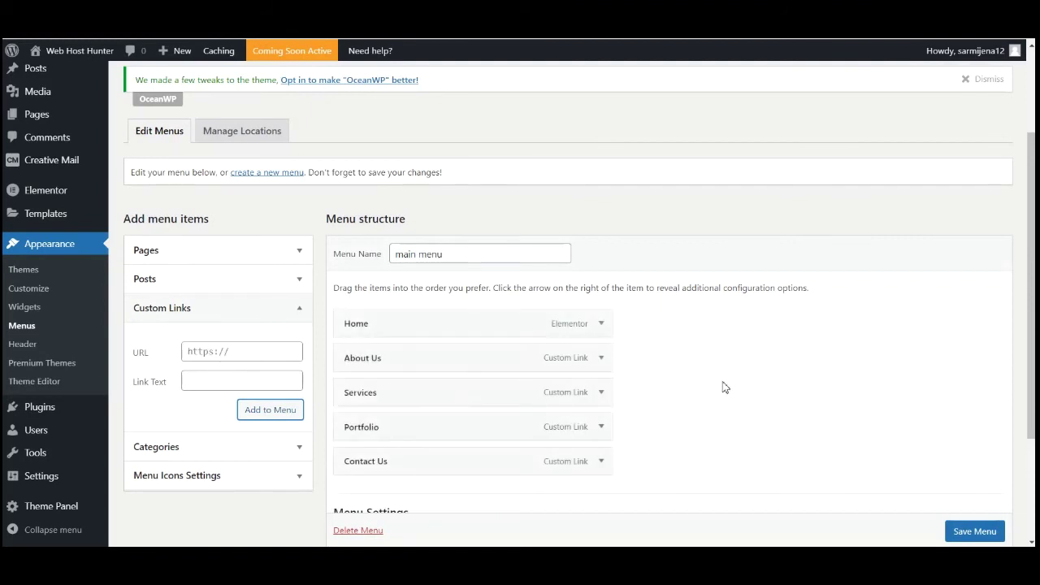
Step: Save the main menu and reload the live page to check the header navigation
scroll(262, 388, down, 2)
click(969, 475)
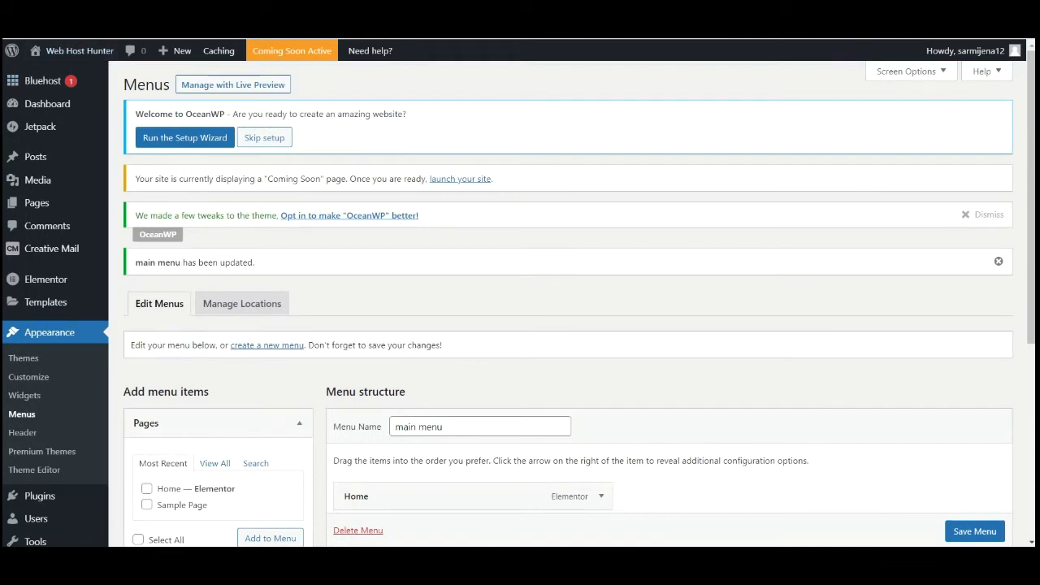
click(87, 54)
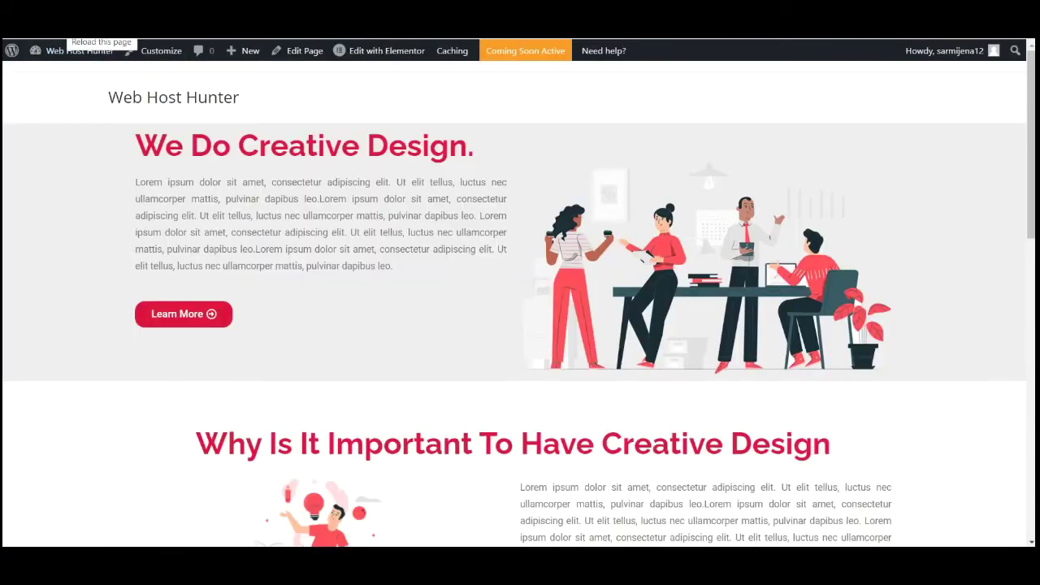
key(F5)
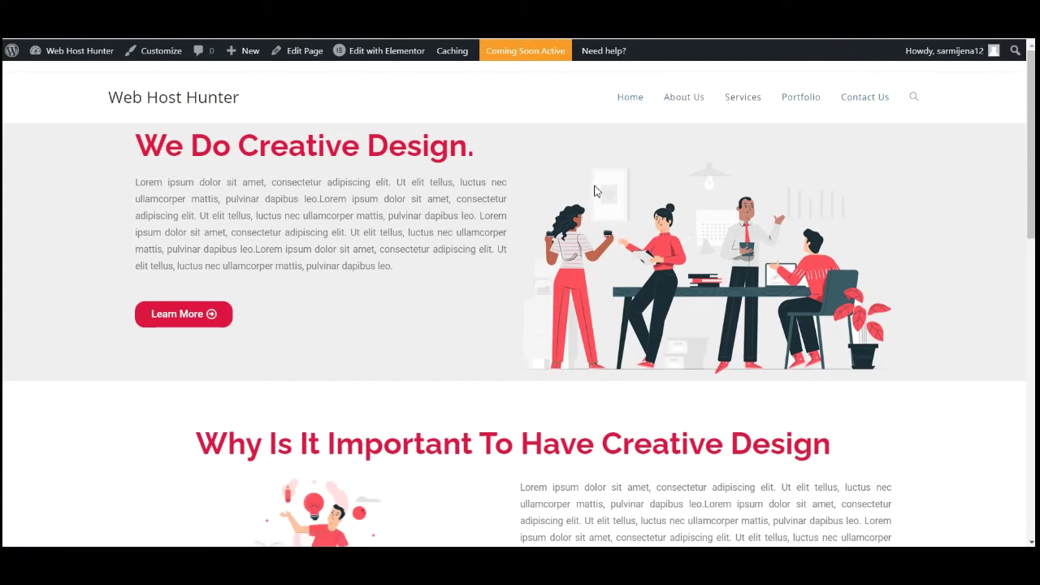
Step: Check the live page down to its footer and open the site's Widgets settings
scroll(574, 300, down, 12)
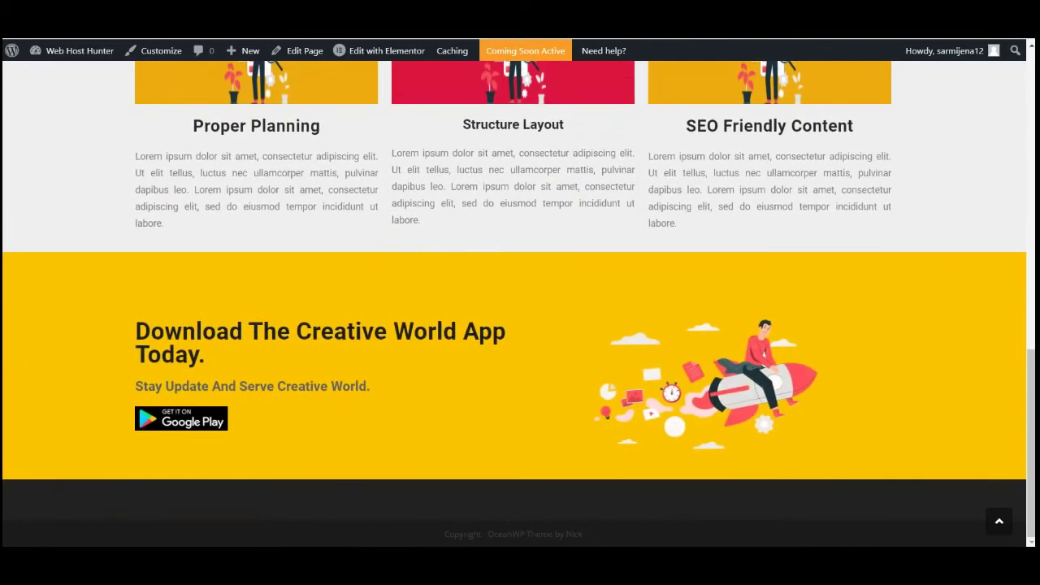
key(Home)
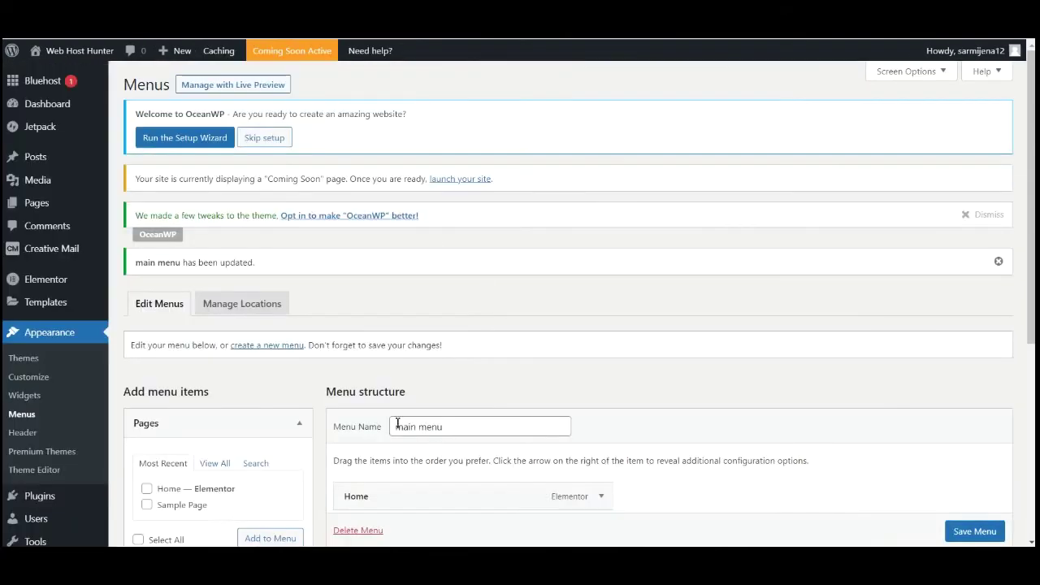
scroll(397, 423, down, 3)
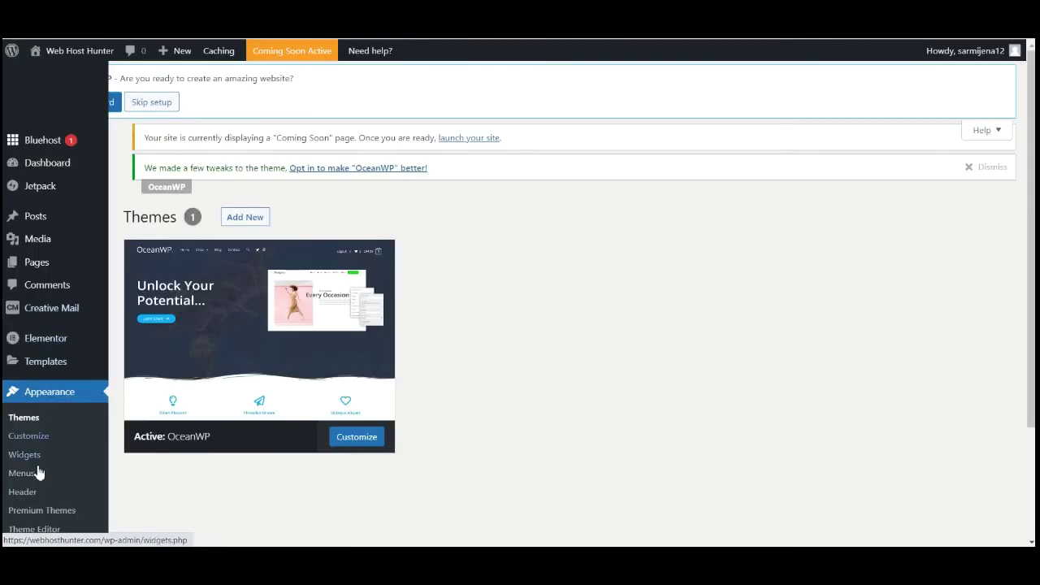
click(24, 456)
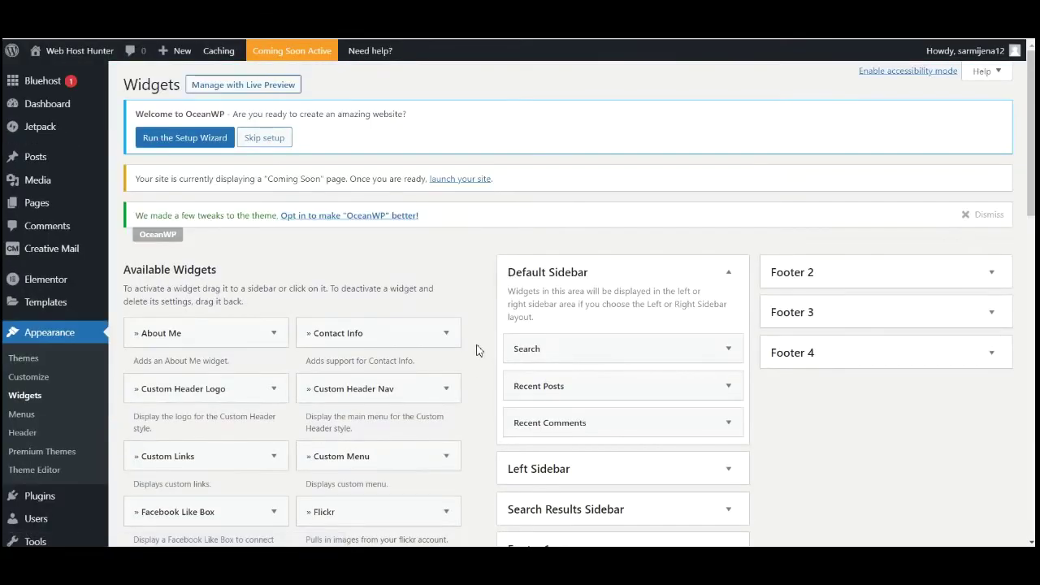
Step: Add a Text widget to the Footer 1 area
scroll(256, 363, down, 2)
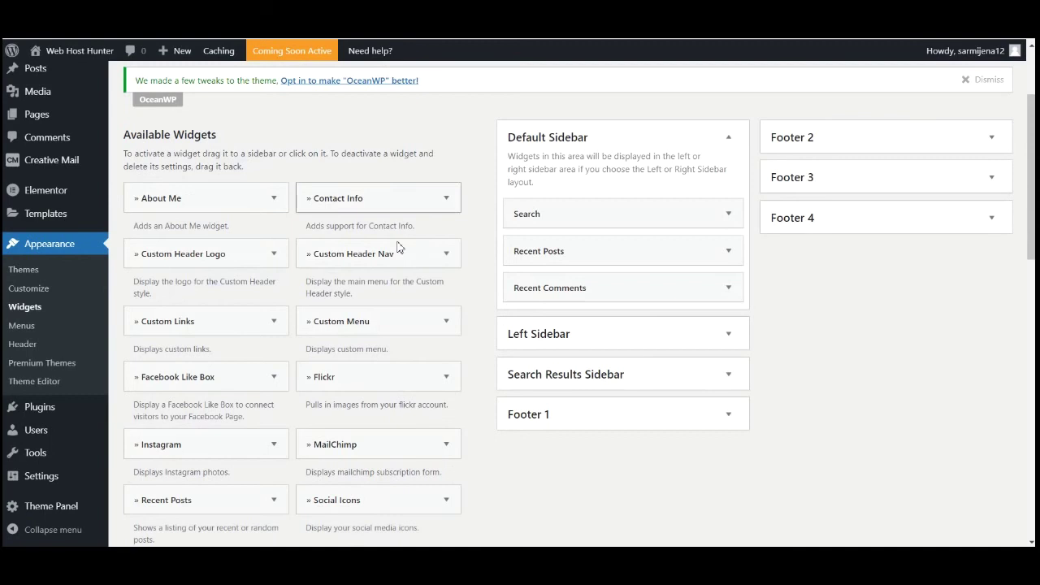
scroll(317, 323, down, 3)
scroll(325, 368, down, 2)
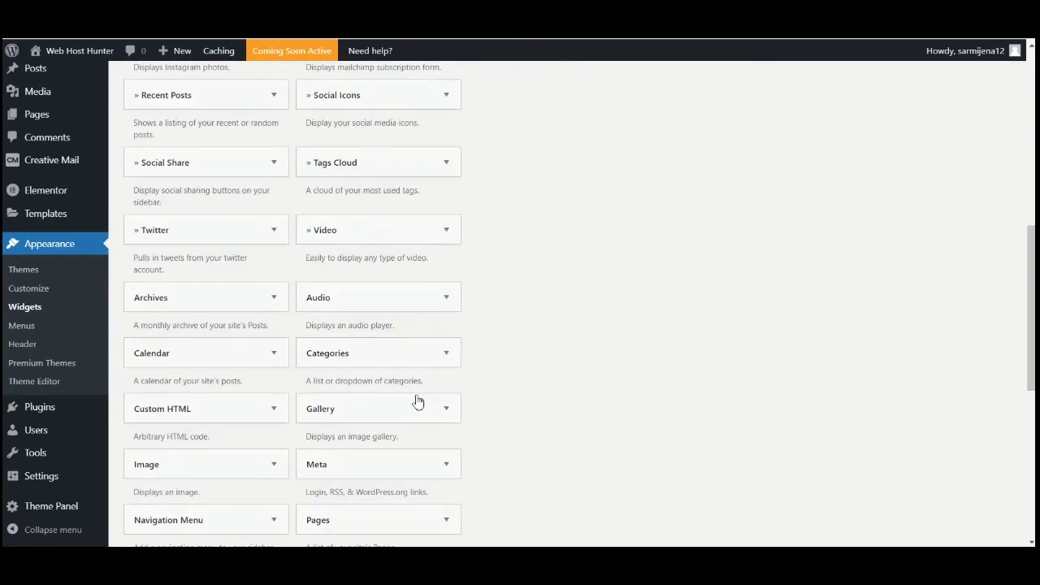
scroll(418, 433, down, 2)
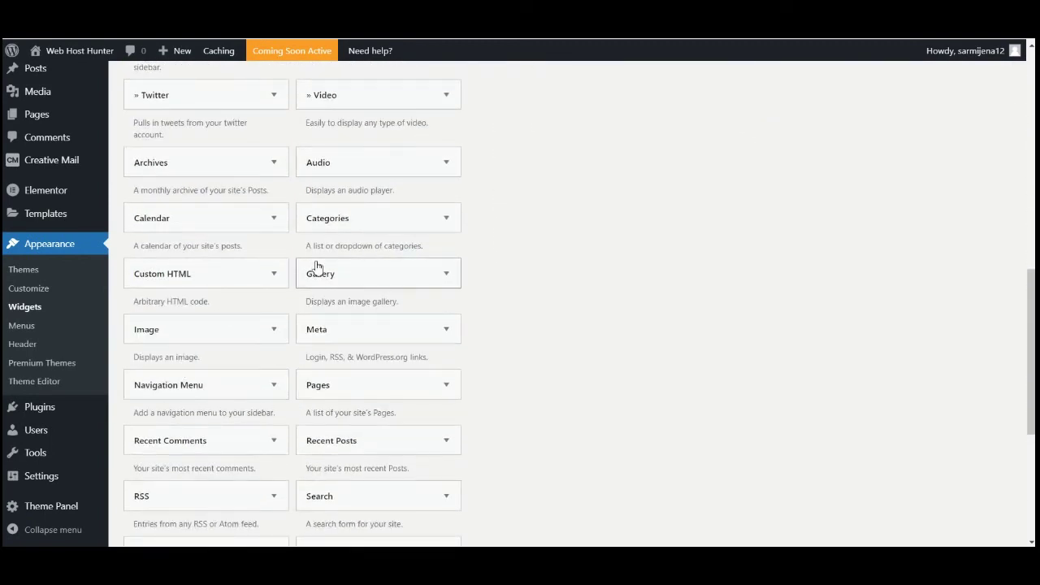
scroll(334, 309, down, 2)
click(350, 419)
scroll(353, 420, down, 2)
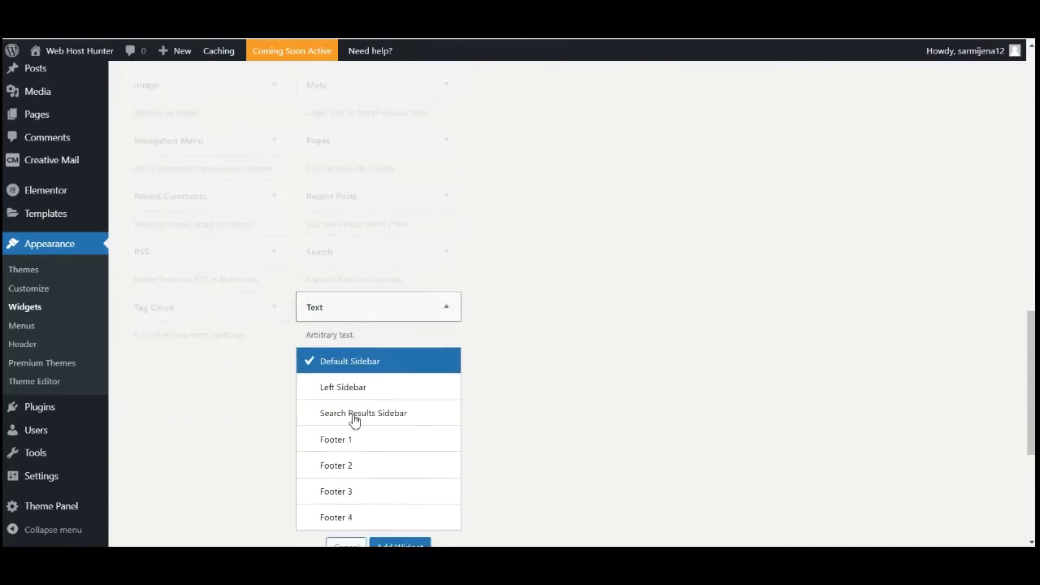
click(350, 419)
click(380, 526)
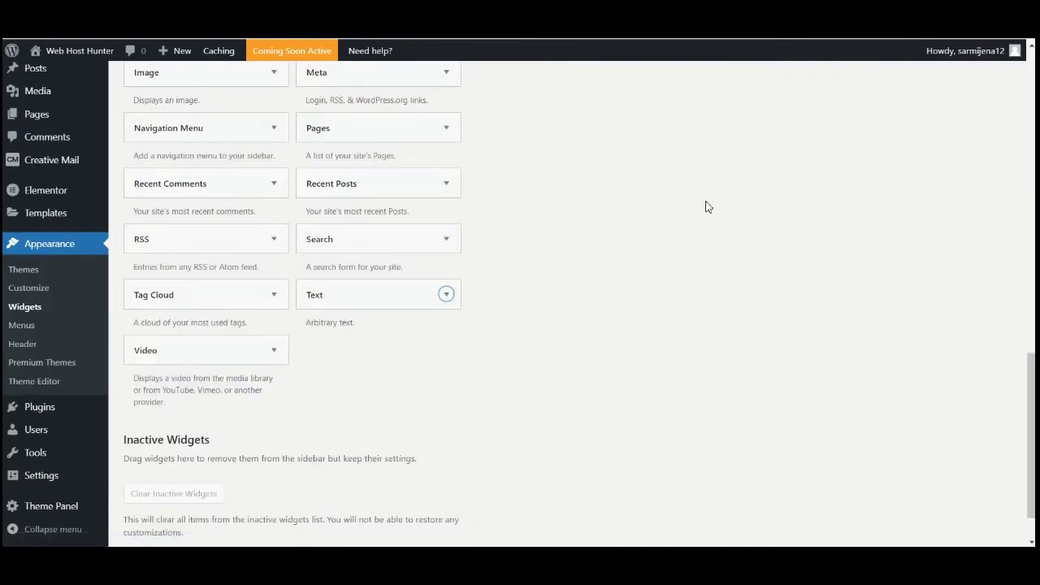
Step: Copy the About Us paragraph from the footer of the reference Creative - World page
scroll(708, 207, up, 7)
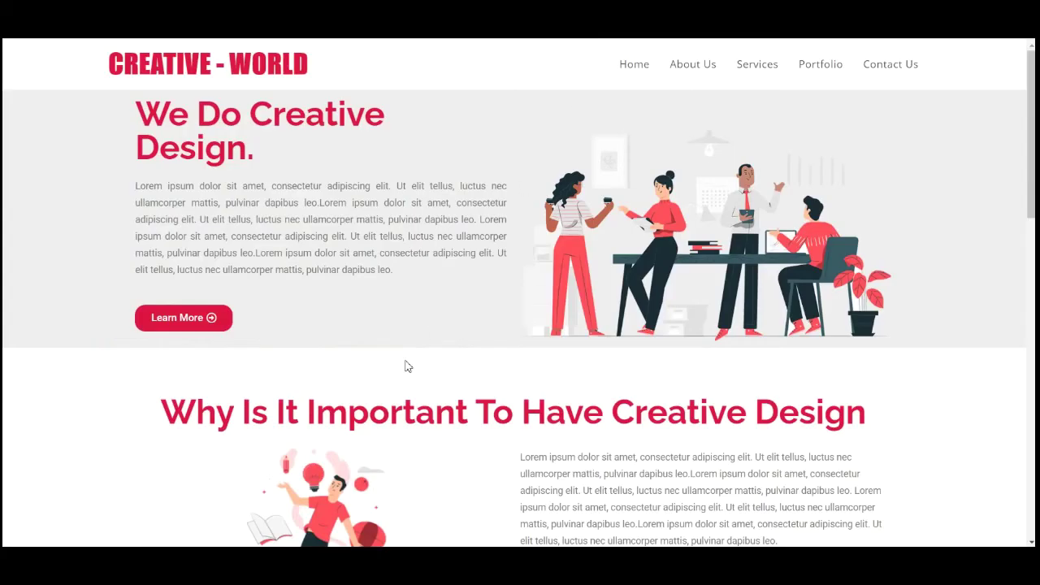
scroll(349, 399, down, 10)
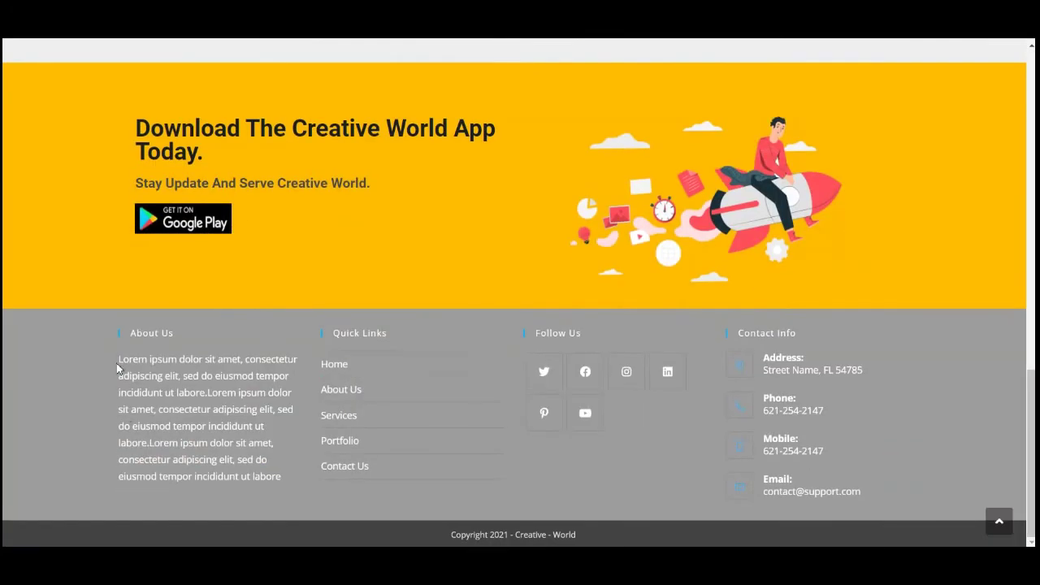
drag(120, 359, 287, 468)
key(ctrl+c)
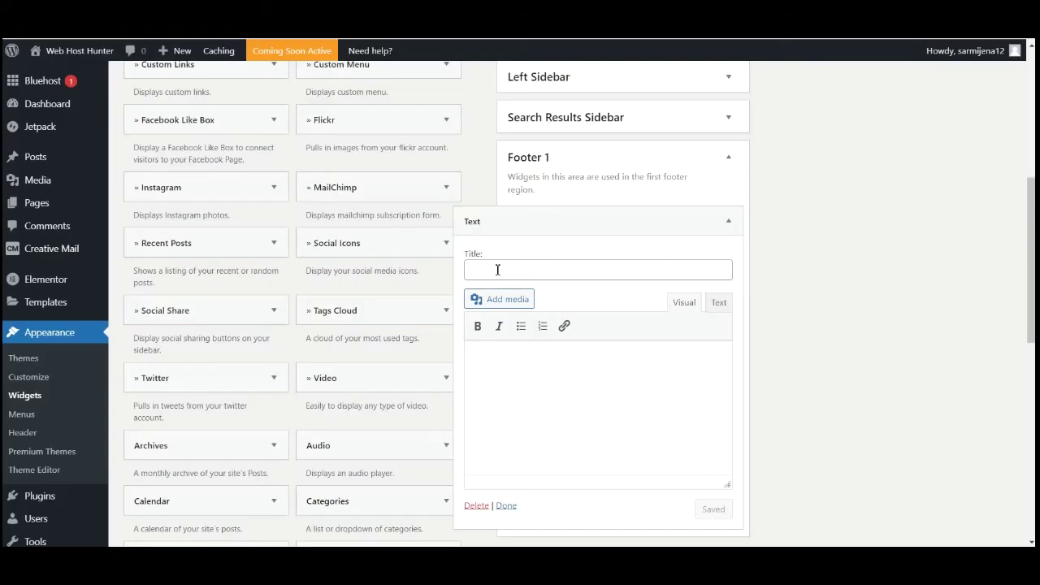
Step: Title the Footer 1 text widget "About Us", paste the copied paragraph as its content, and save it
click(499, 269)
text(About Us)
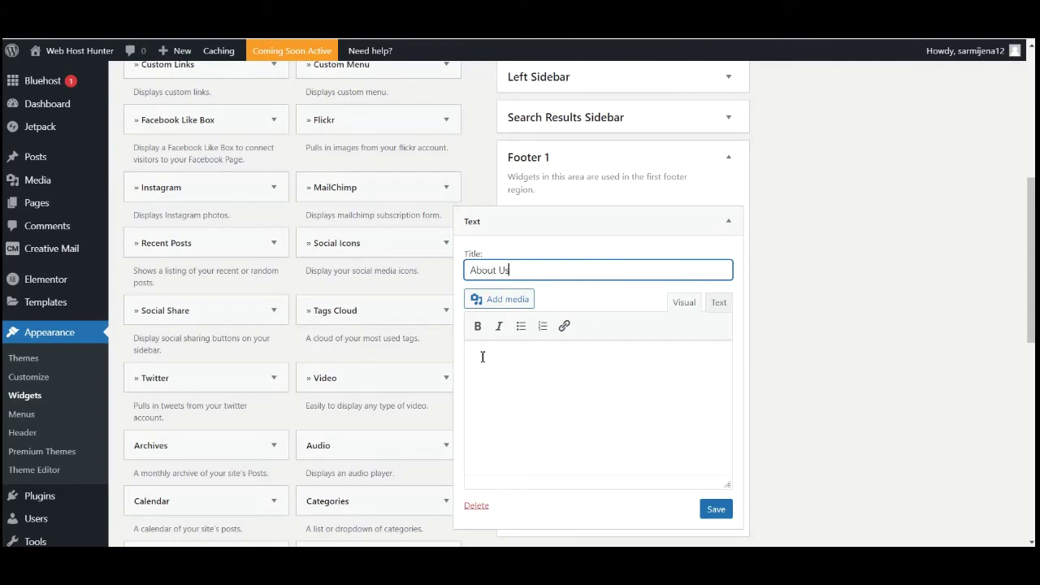
click(480, 355)
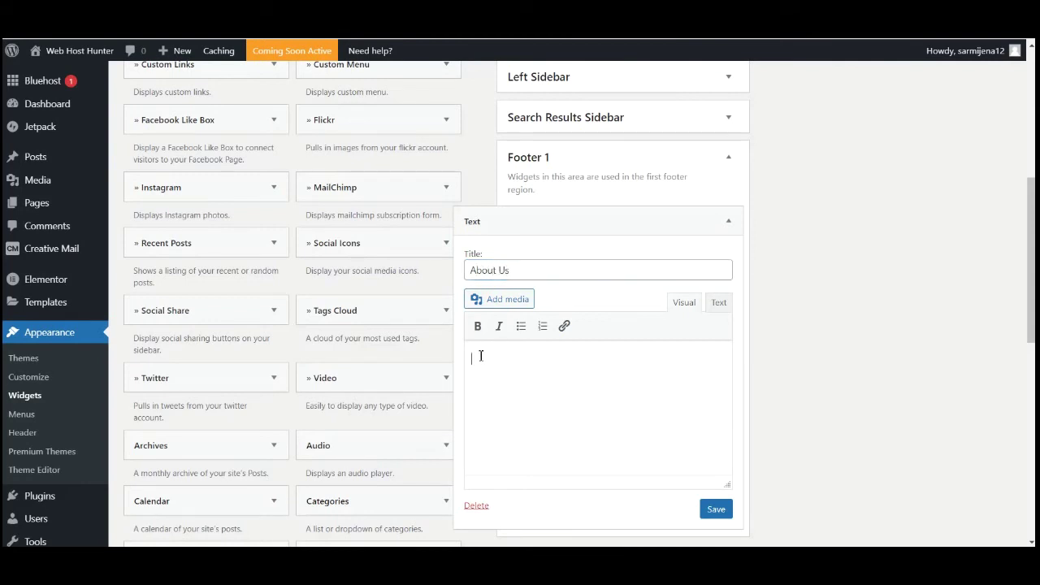
key(ctrl+v)
click(715, 510)
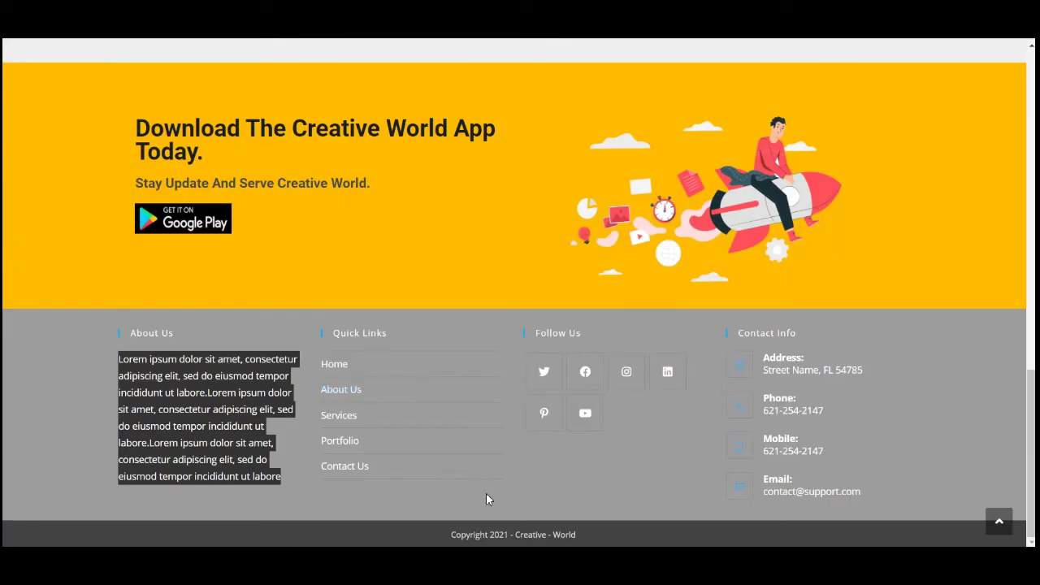
click(486, 493)
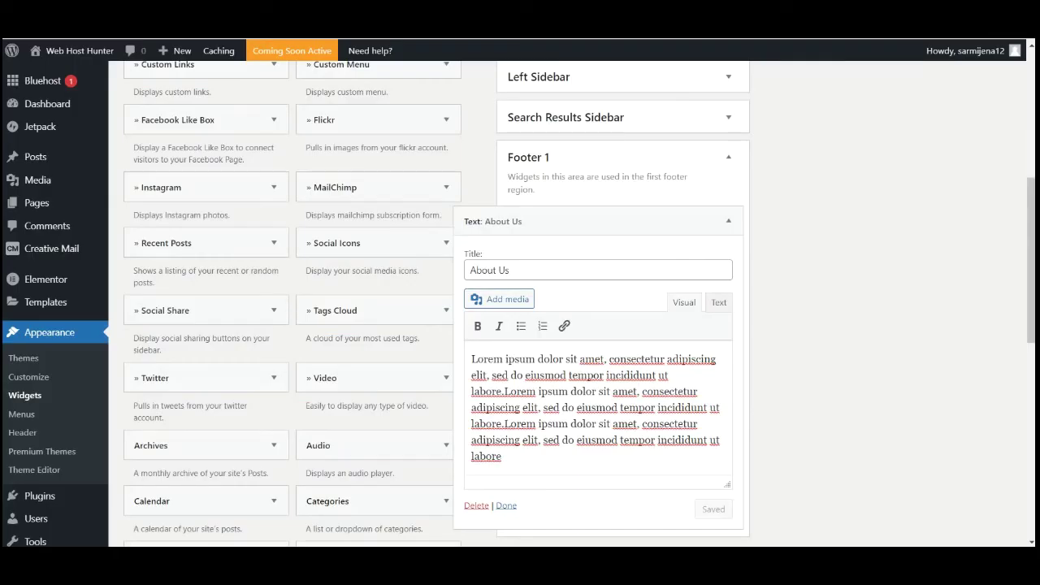
click(506, 507)
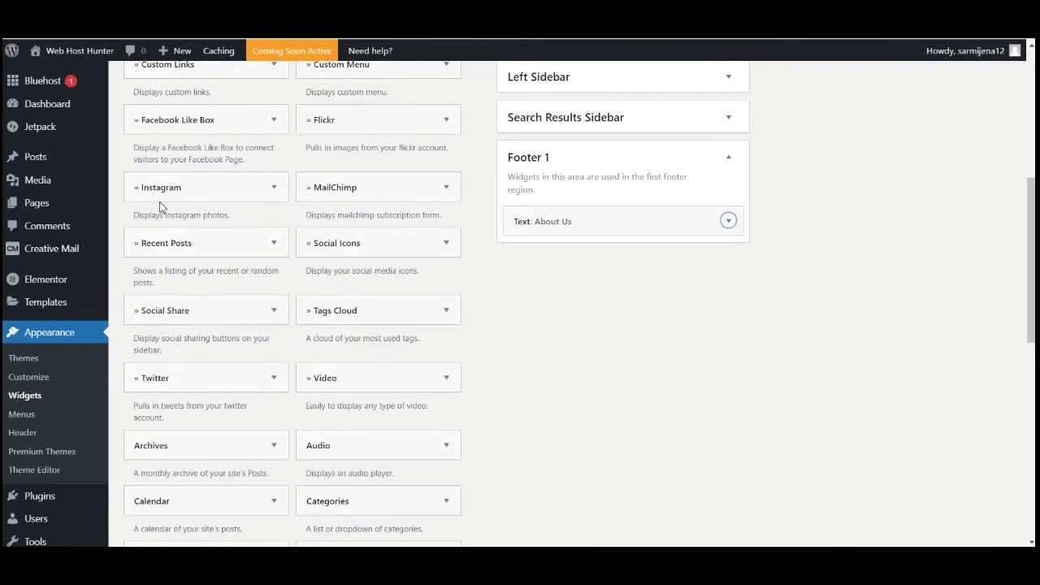
Step: Add a Navigation Menu widget to the Footer 2 area
scroll(177, 227, down, 3)
scroll(180, 268, down, 1)
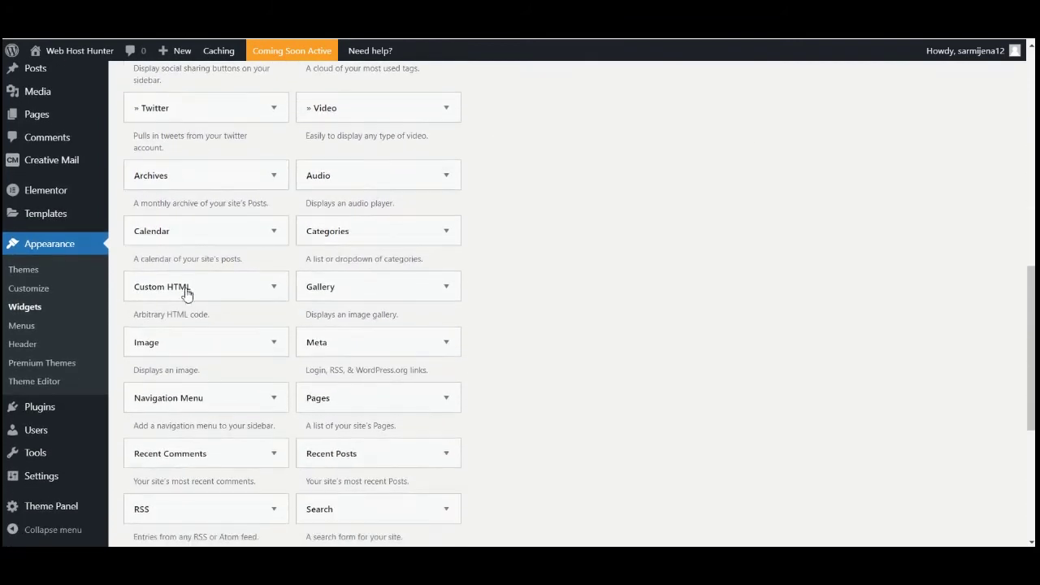
click(271, 398)
scroll(244, 421, down, 2)
click(180, 424)
click(222, 503)
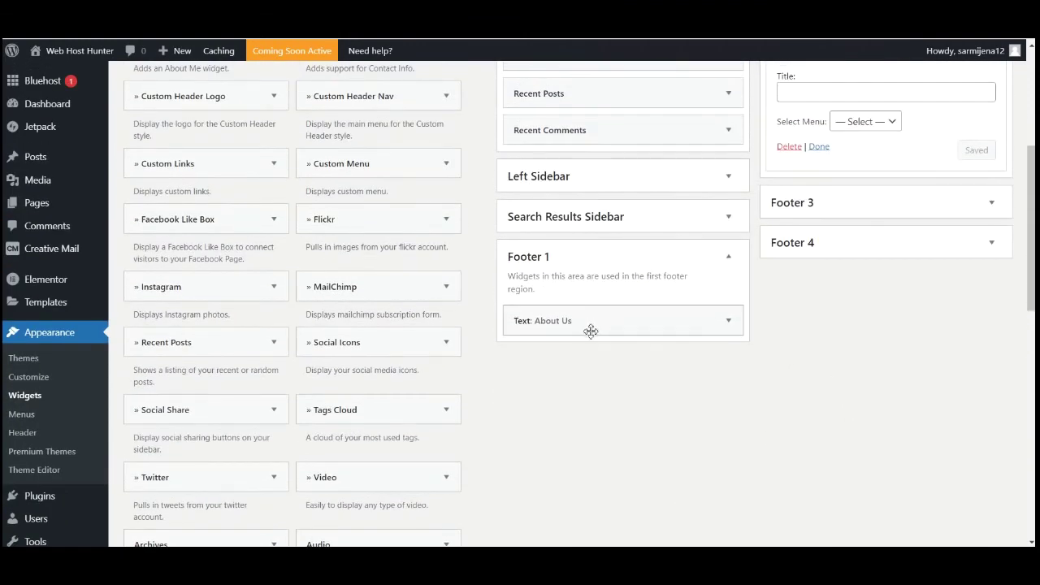
Step: Title the Footer 2 navigation widget "Quick Links", assign it the main menu, and save it
click(789, 294)
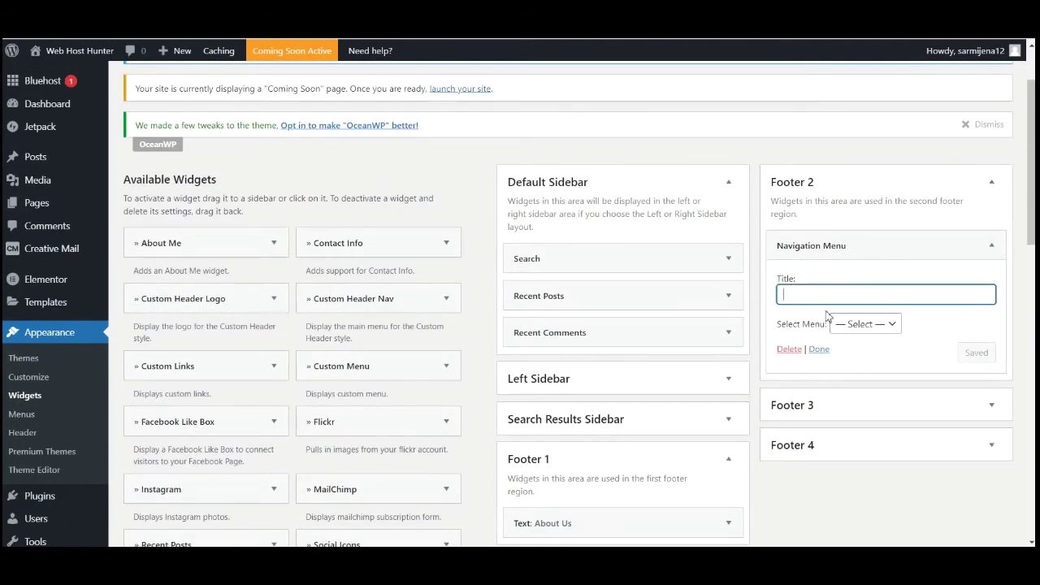
text(Quick Links)
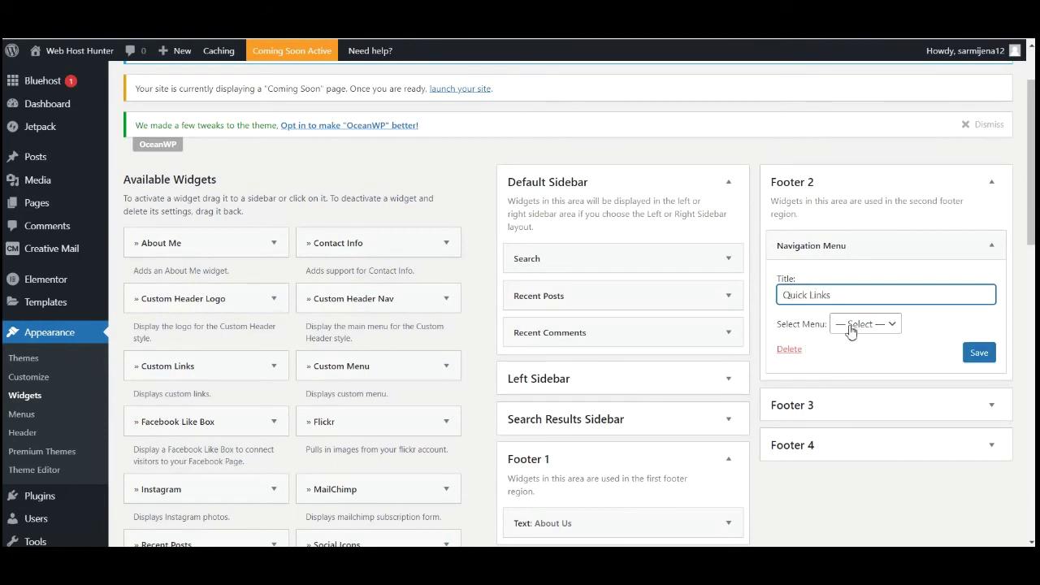
click(863, 325)
click(855, 352)
click(980, 355)
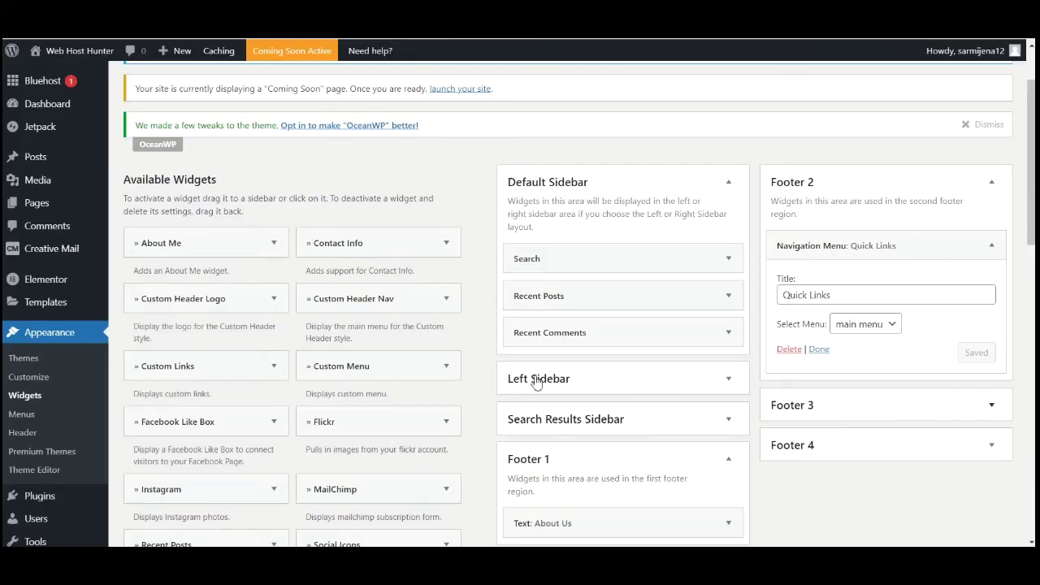
Step: Add a Social Icons widget to the Footer 3 area
scroll(341, 443, down, 2)
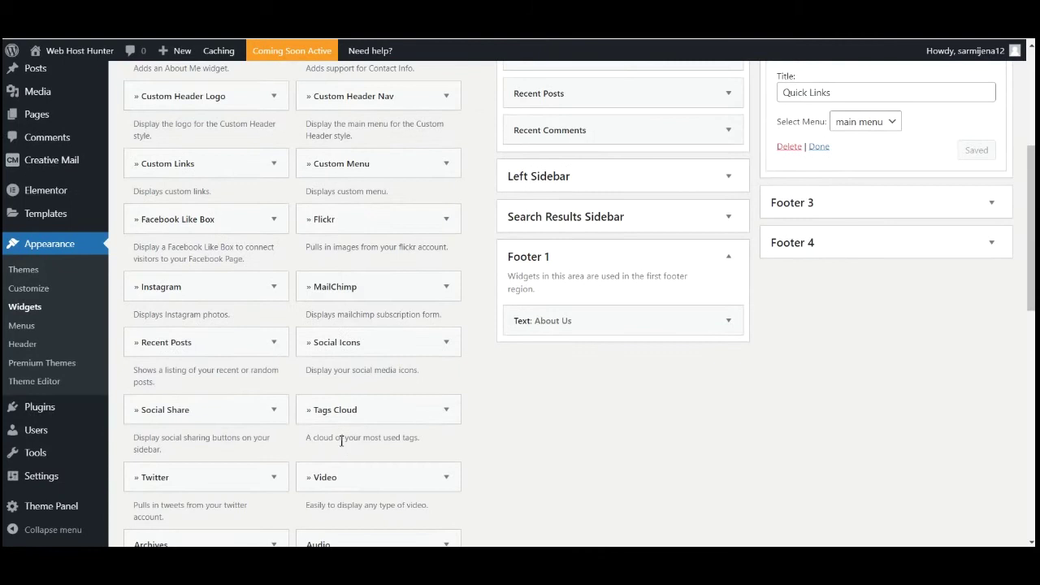
click(355, 351)
click(360, 527)
scroll(395, 480, down, 4)
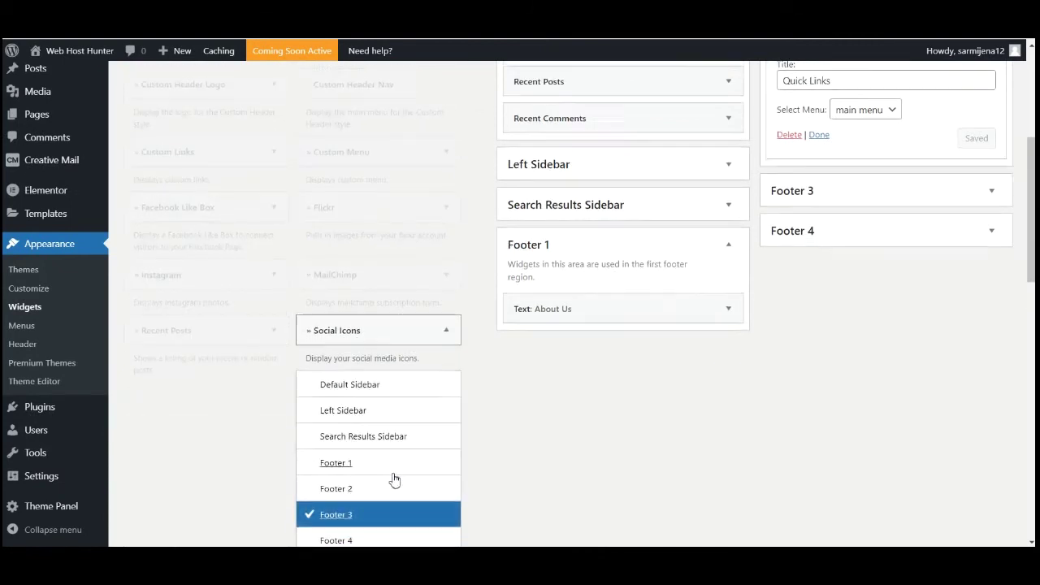
click(398, 247)
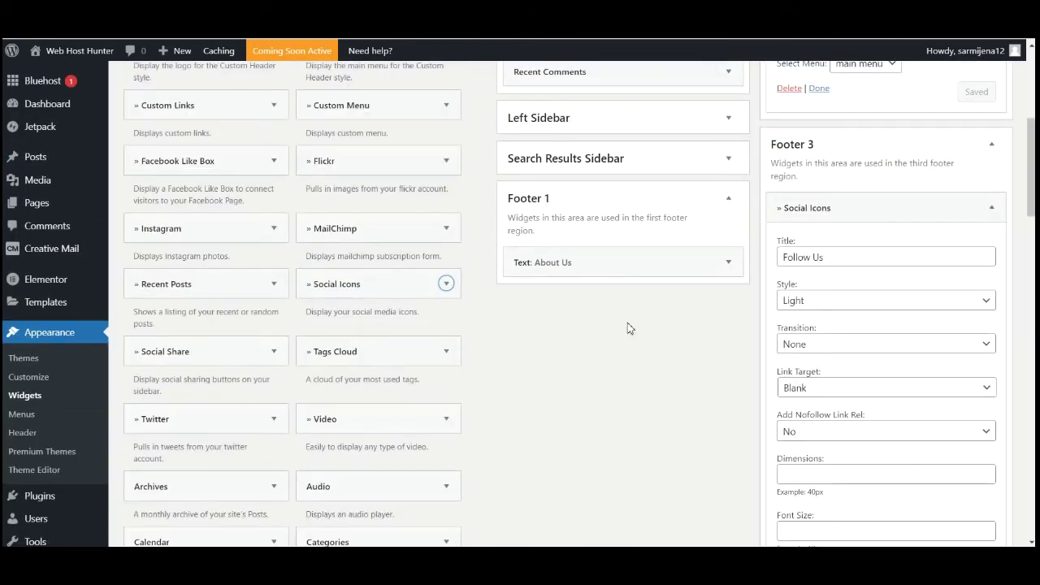
Step: Set the Twitter, Facebook, Instagram and LinkedIn links of the Footer 3 Social Icons widget to #
scroll(825, 365, down, 7)
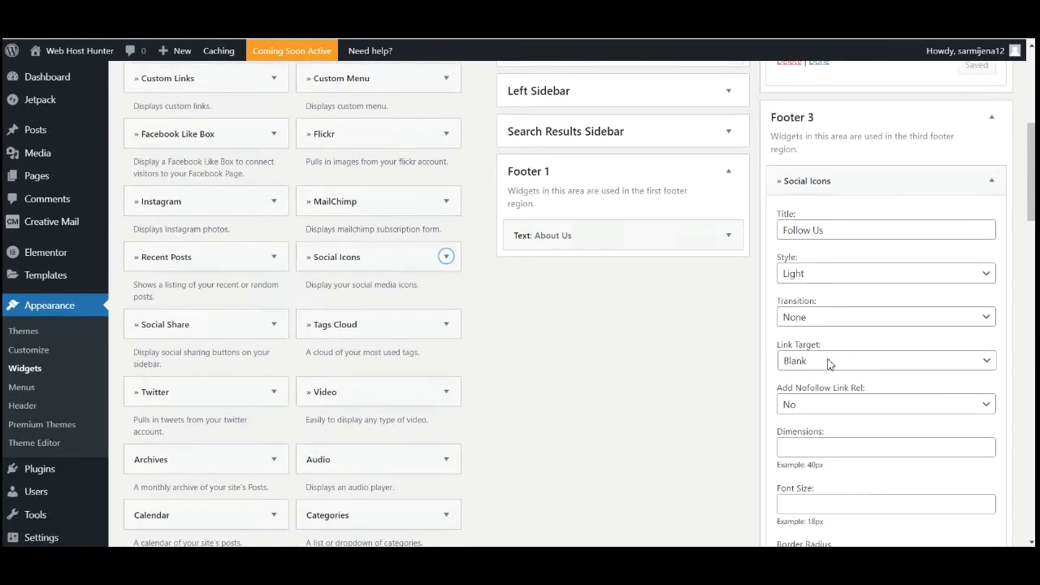
scroll(824, 346, down, 3)
click(802, 244)
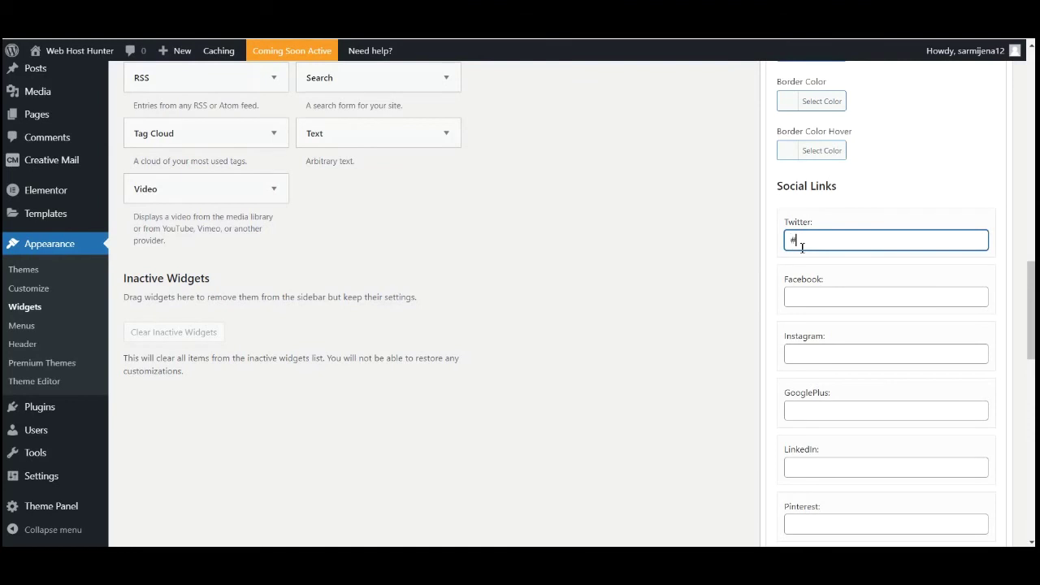
click(804, 298)
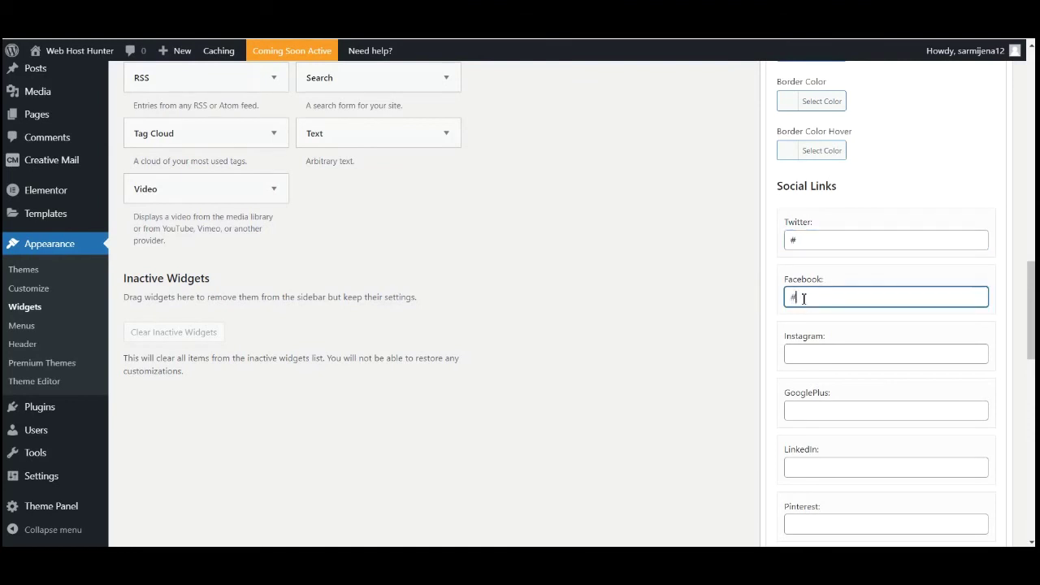
click(814, 356)
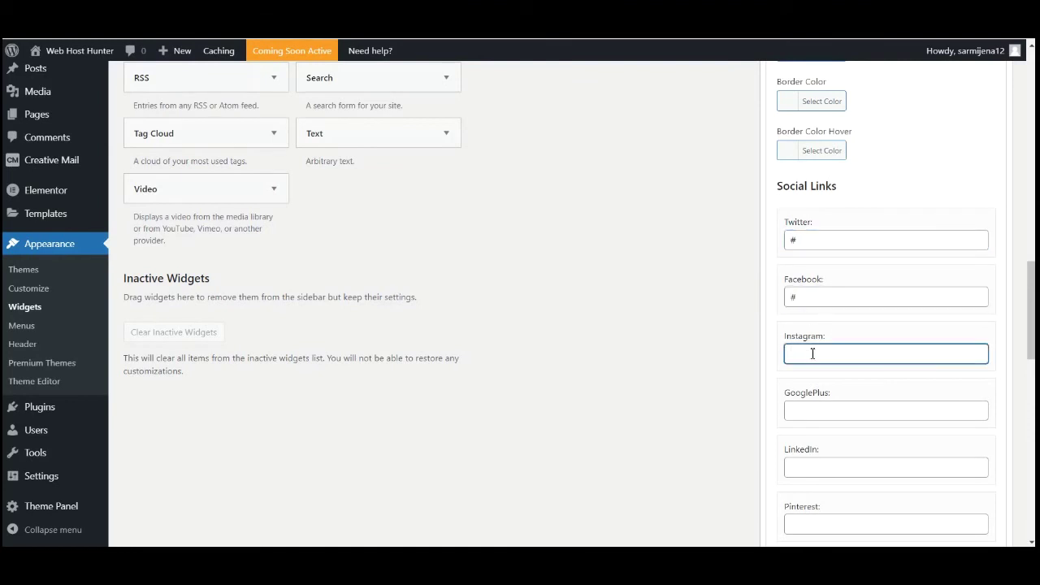
text(#)
click(810, 466)
text(#)
Step: Set the Youtube link of the Footer 3 Social Icons widget to # and save the widget
scroll(819, 457, down, 2)
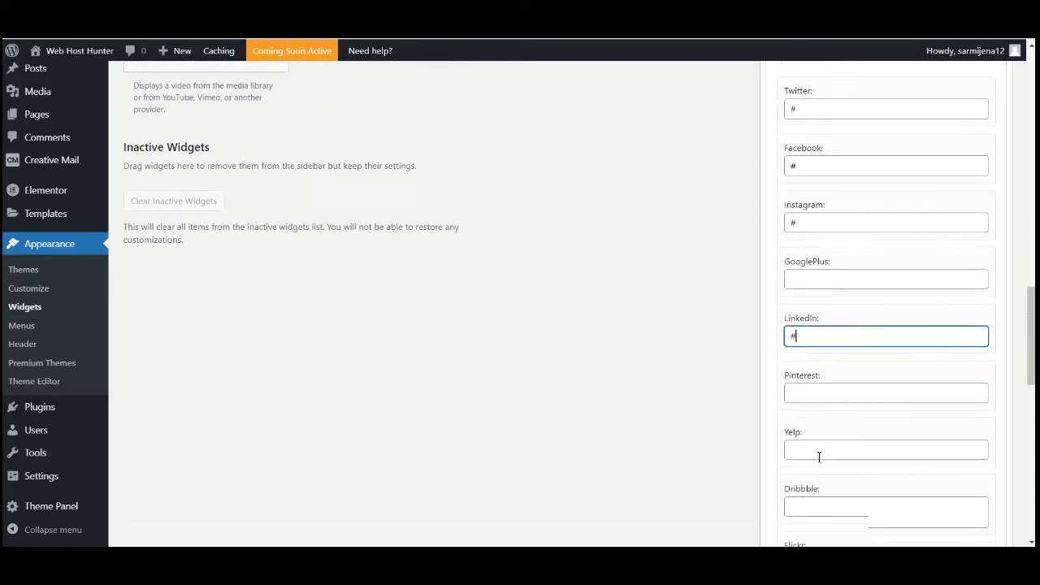
scroll(819, 457, down, 3)
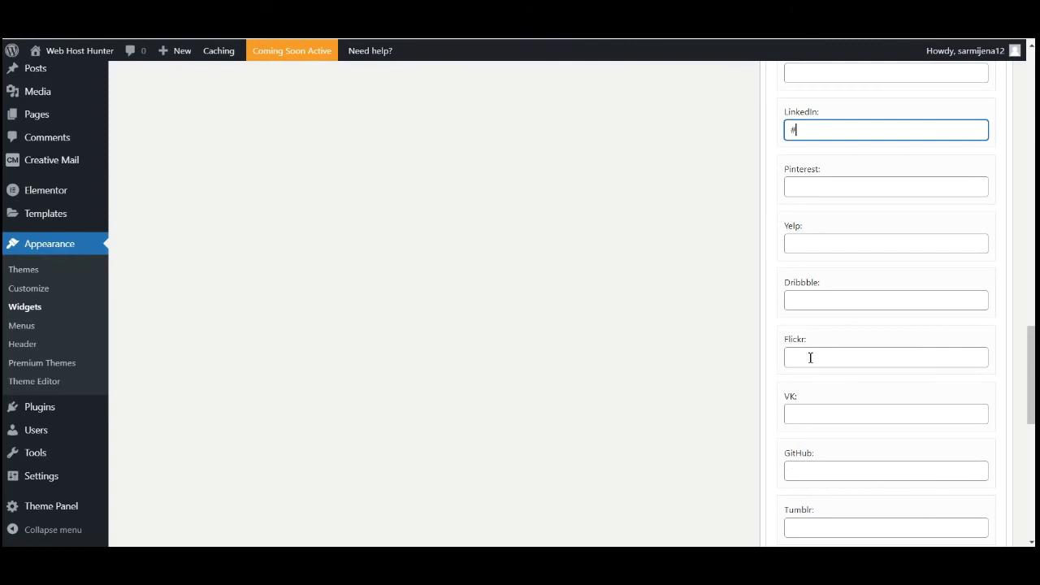
scroll(824, 399, down, 3)
scroll(797, 422, down, 3)
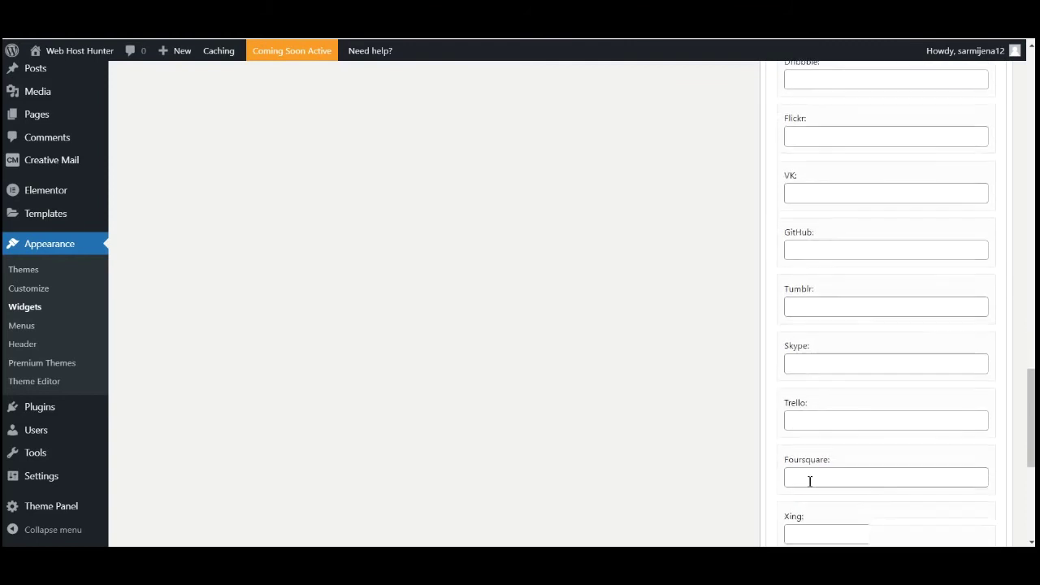
scroll(804, 479, down, 1)
click(804, 454)
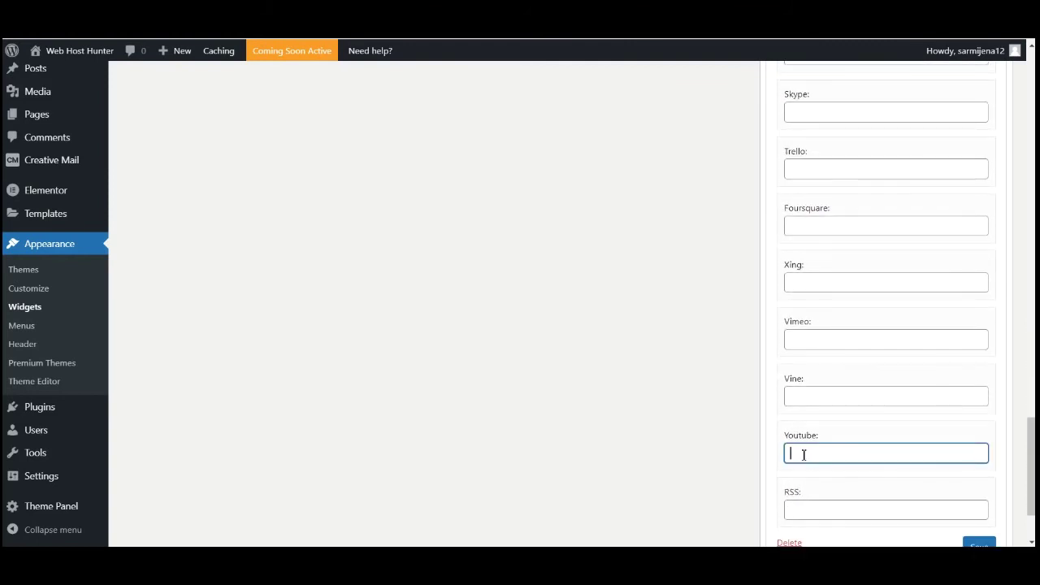
text(#)
scroll(820, 446, down, 2)
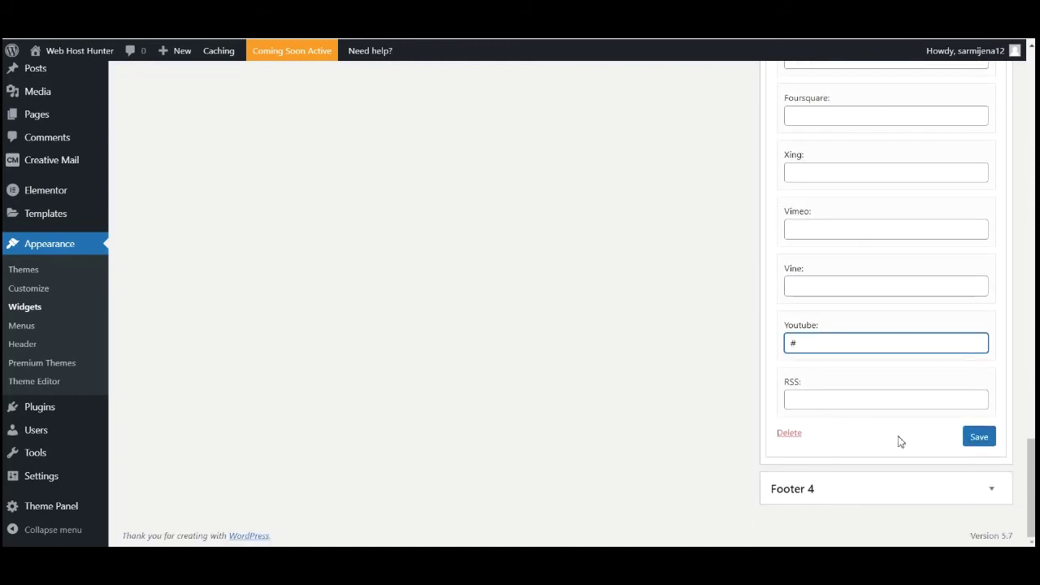
click(978, 437)
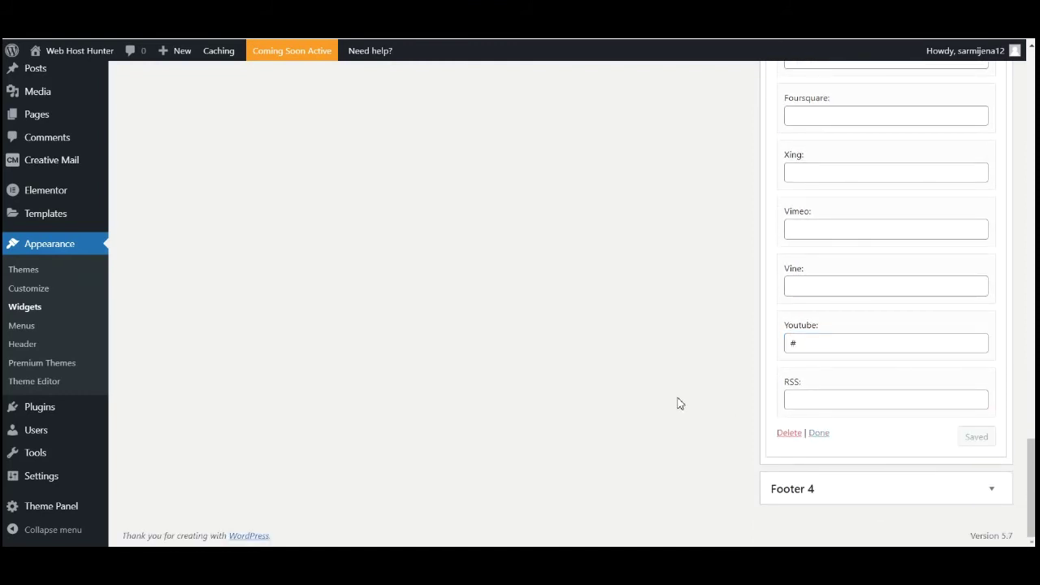
Step: Close the Footer 3 Social Icons widget and add a Contact Info widget to the Footer 4 area
click(817, 433)
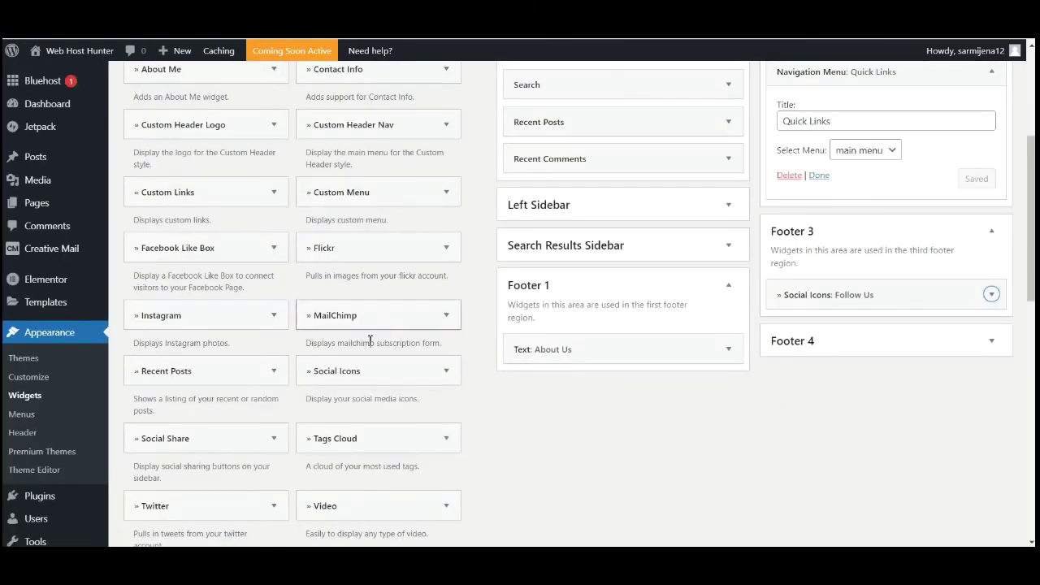
scroll(273, 423, up, 2)
scroll(273, 422, up, 1)
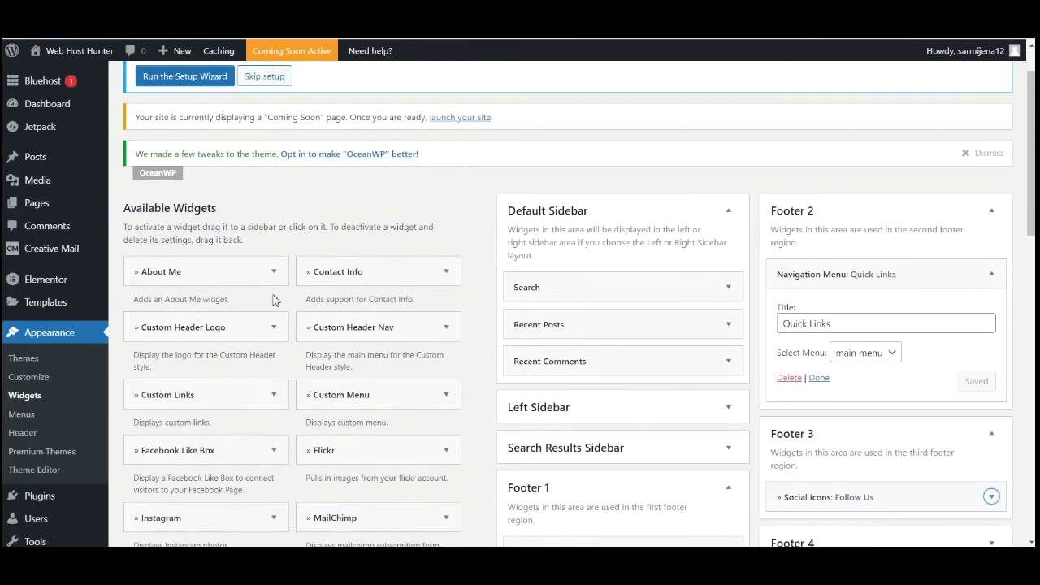
click(386, 271)
click(336, 486)
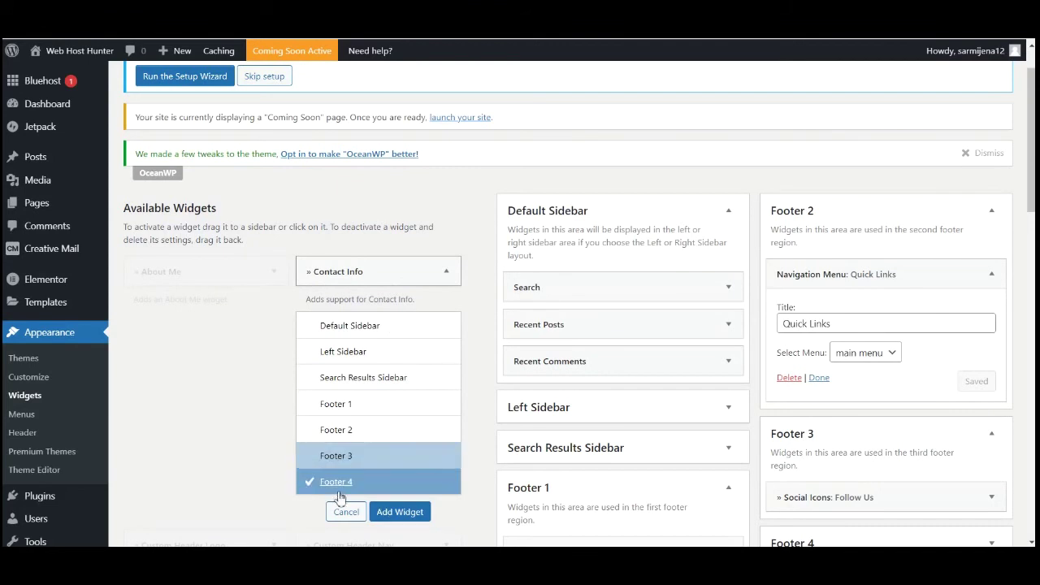
click(398, 512)
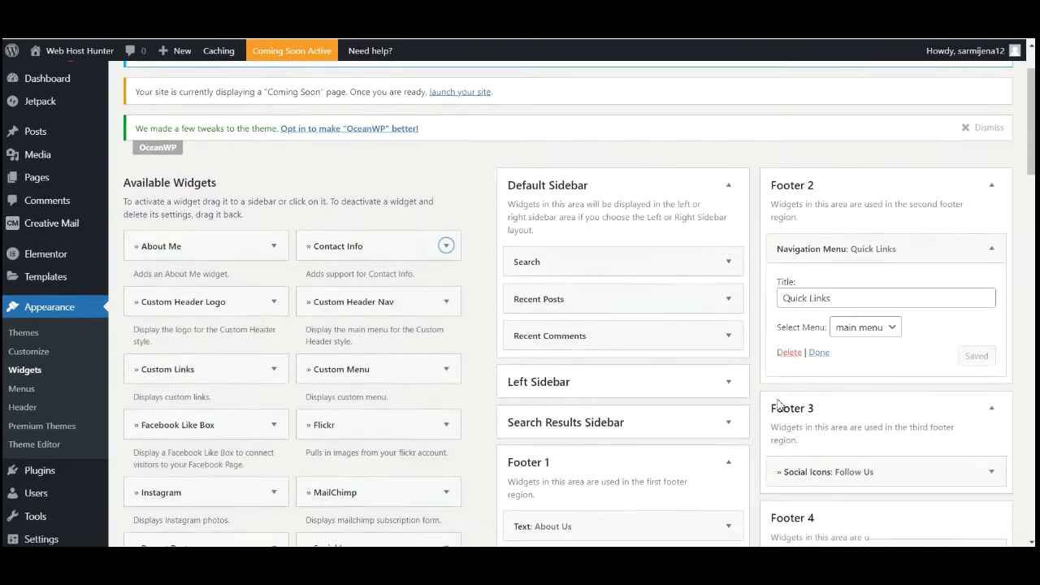
Step: Clear the placeholder description text of the Footer 4 Contact Info widget
scroll(815, 404, down, 2)
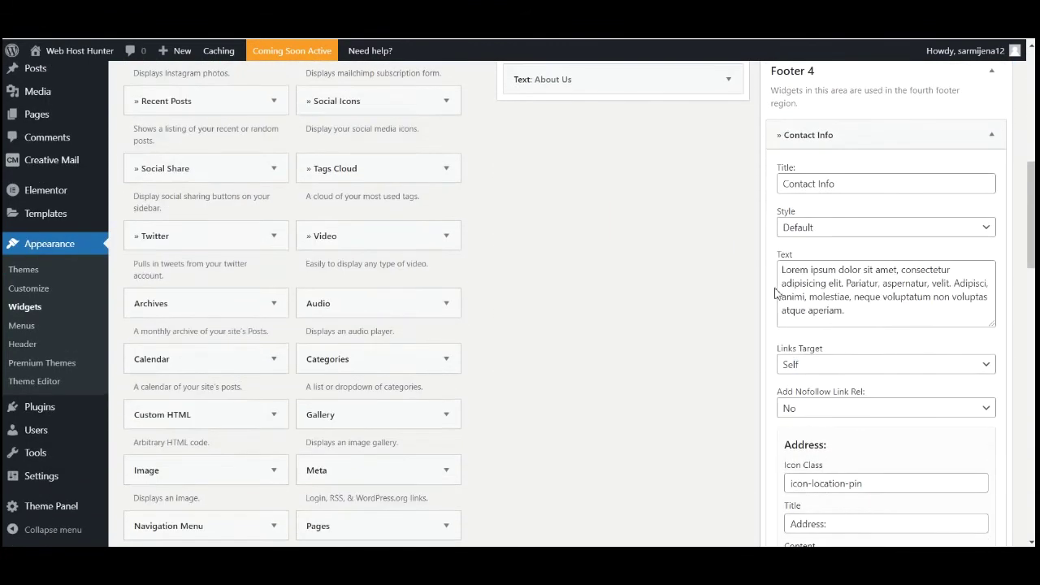
drag(784, 269, 881, 309)
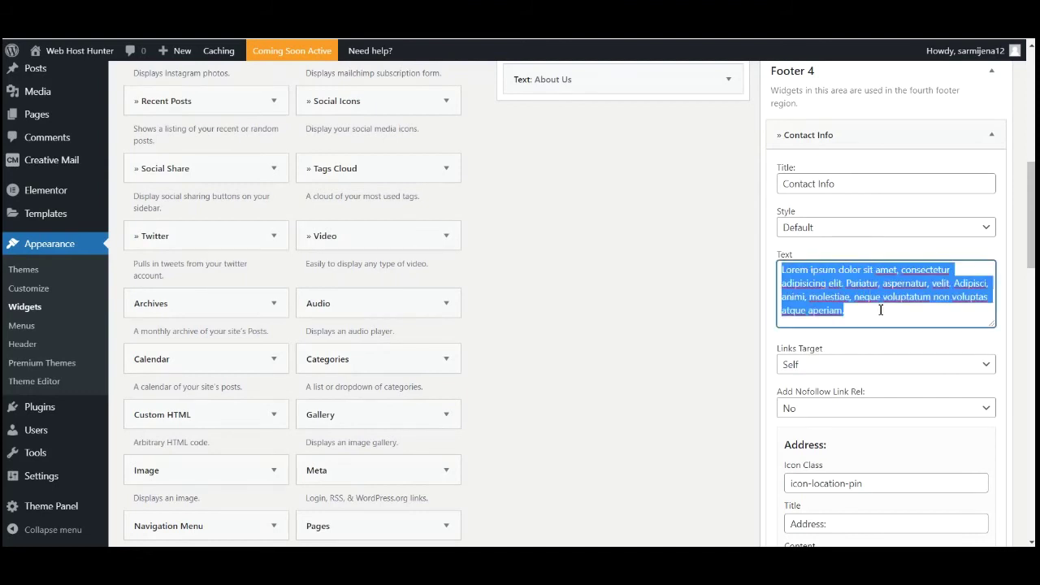
key(BackSpace)
Step: Clear the icon class, title and content of the Fax entry in the Contact Info widget
scroll(833, 370, down, 3)
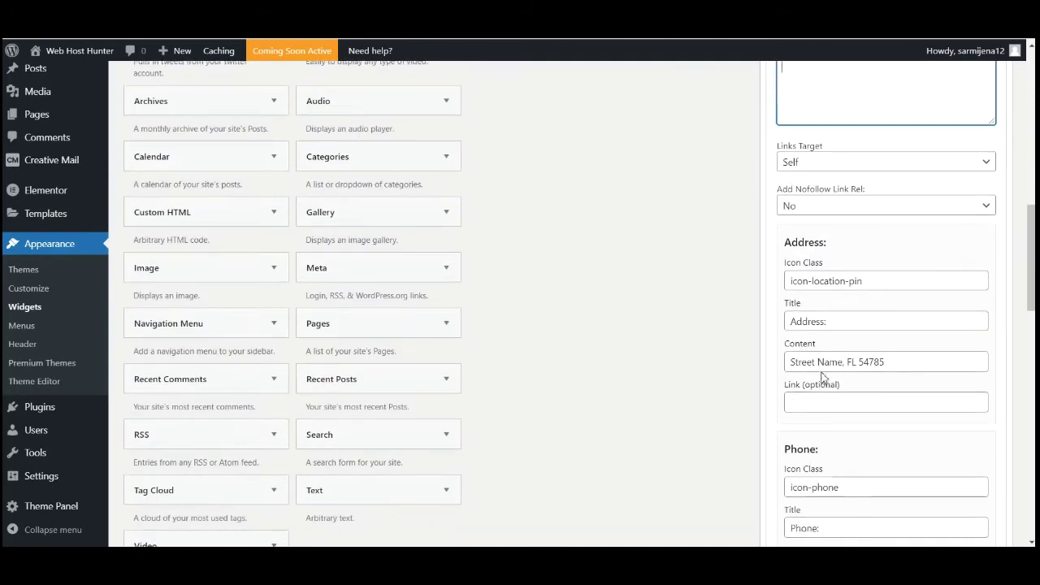
scroll(815, 313, down, 4)
scroll(845, 291, down, 6)
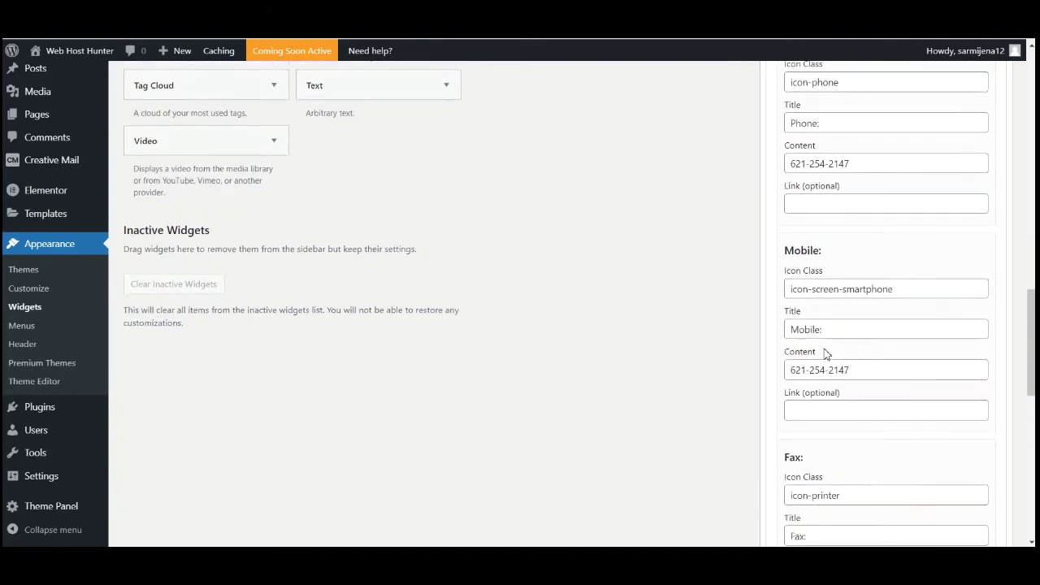
drag(859, 292, 751, 298)
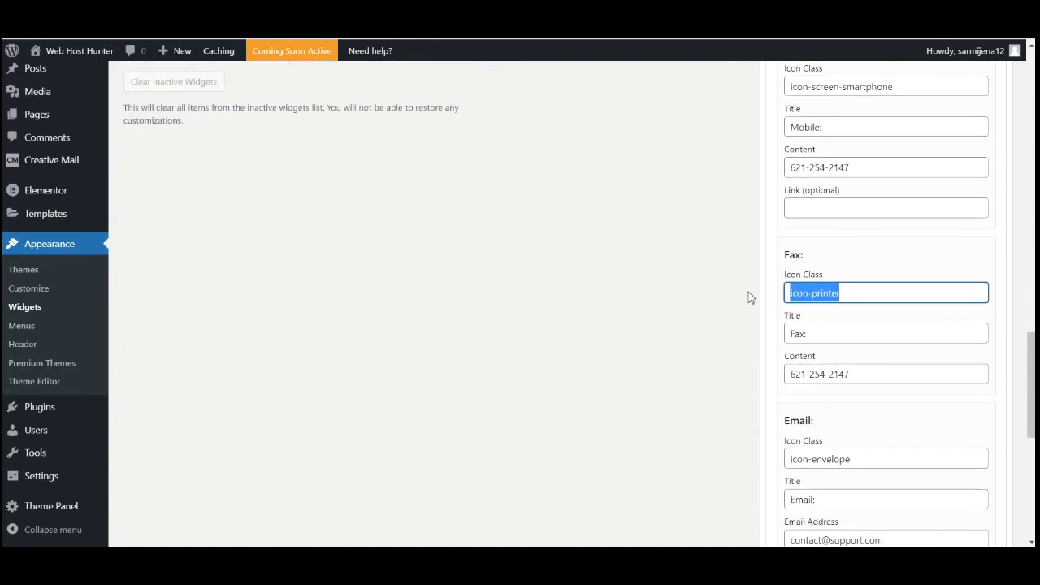
key(BackSpace)
drag(816, 336, 757, 336)
key(BackSpace)
drag(861, 374, 756, 375)
key(BackSpace)
Step: Clear the icon class, title, URL and URL text of the Website entry in the Contact Info widget
scroll(809, 338, up, 2)
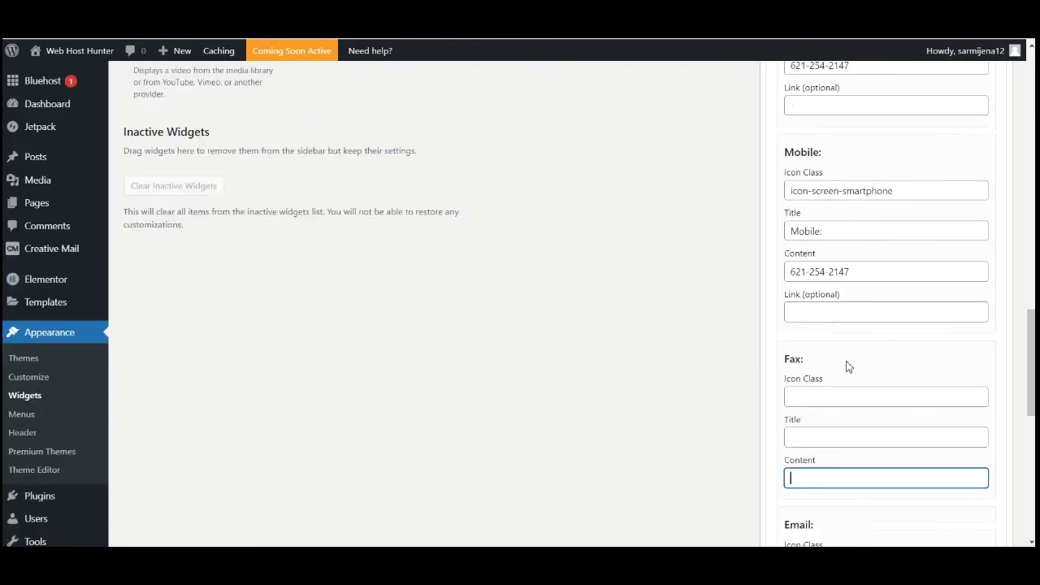
scroll(845, 301, up, 6)
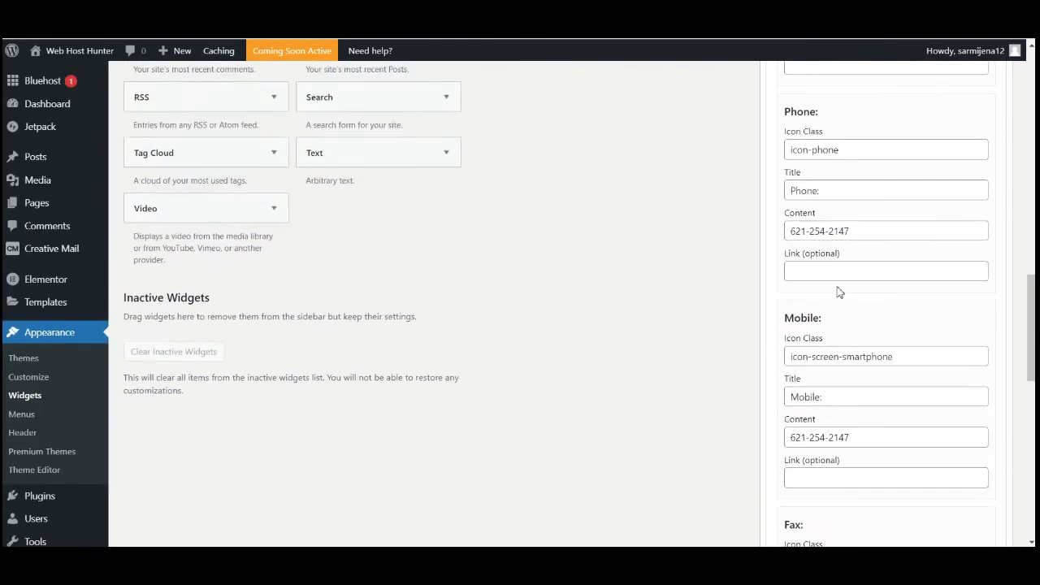
scroll(836, 312, down, 13)
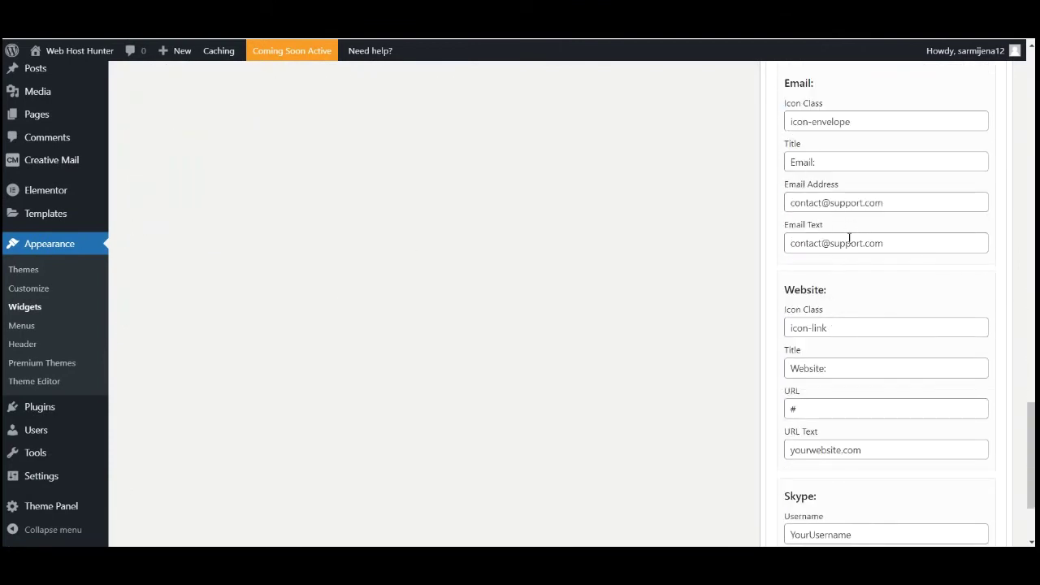
drag(834, 325, 718, 339)
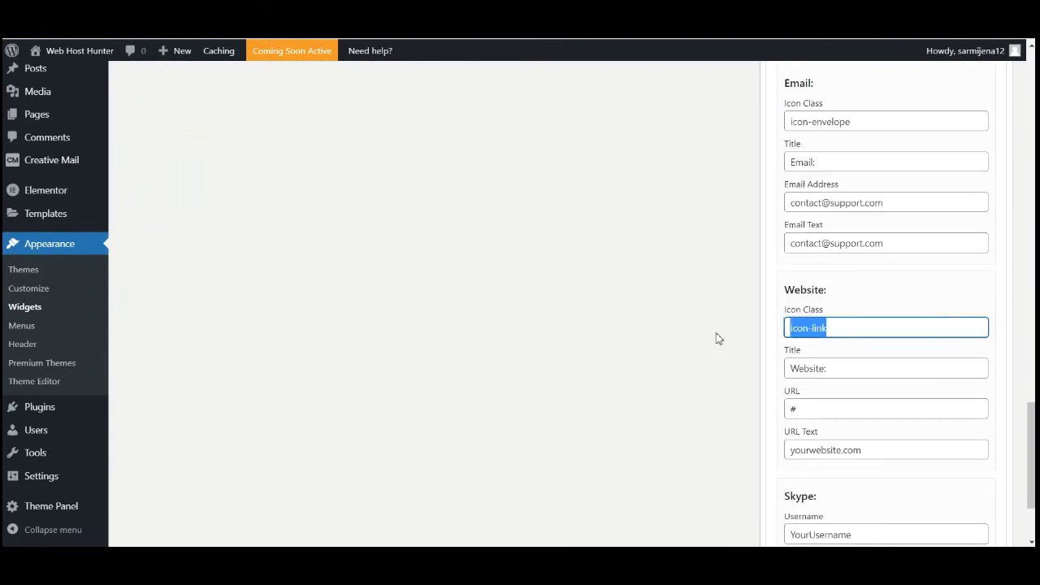
key(BackSpace)
drag(841, 370, 733, 375)
key(BackSpace)
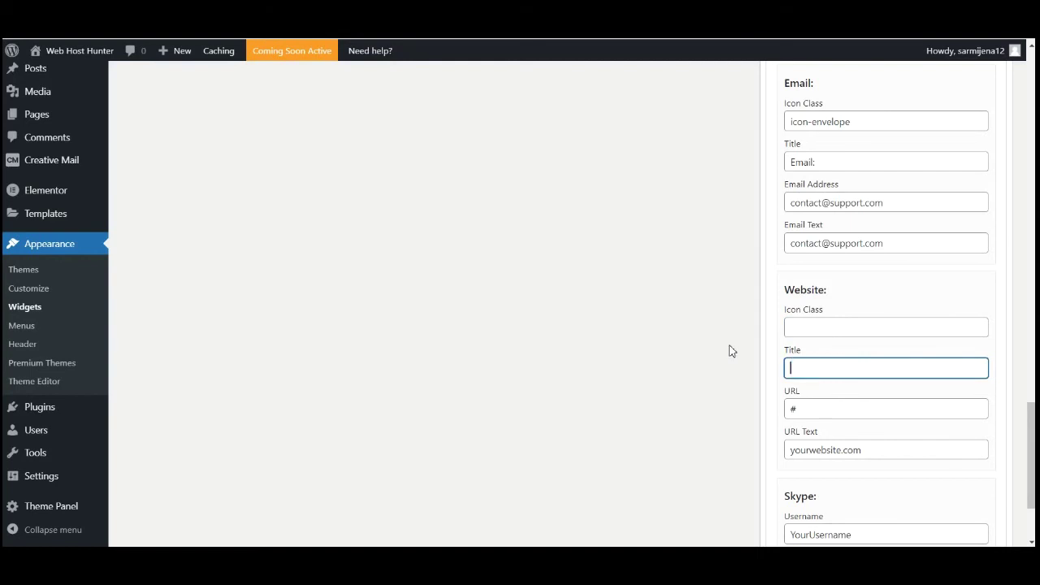
click(803, 413)
key(BackSpace)
drag(864, 456, 773, 455)
key(BackSpace)
Step: Clear the Skype username and text in the Contact Info widget, and save and close the widget
scroll(801, 395, down, 2)
drag(855, 396, 738, 407)
key(BackSpace)
drag(854, 444, 734, 444)
key(BackSpace)
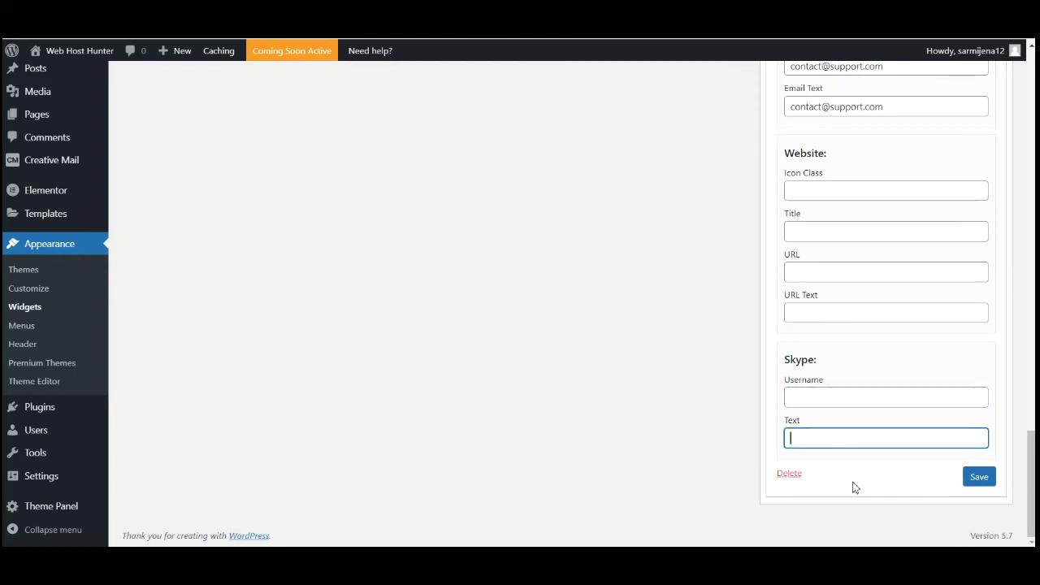
click(981, 478)
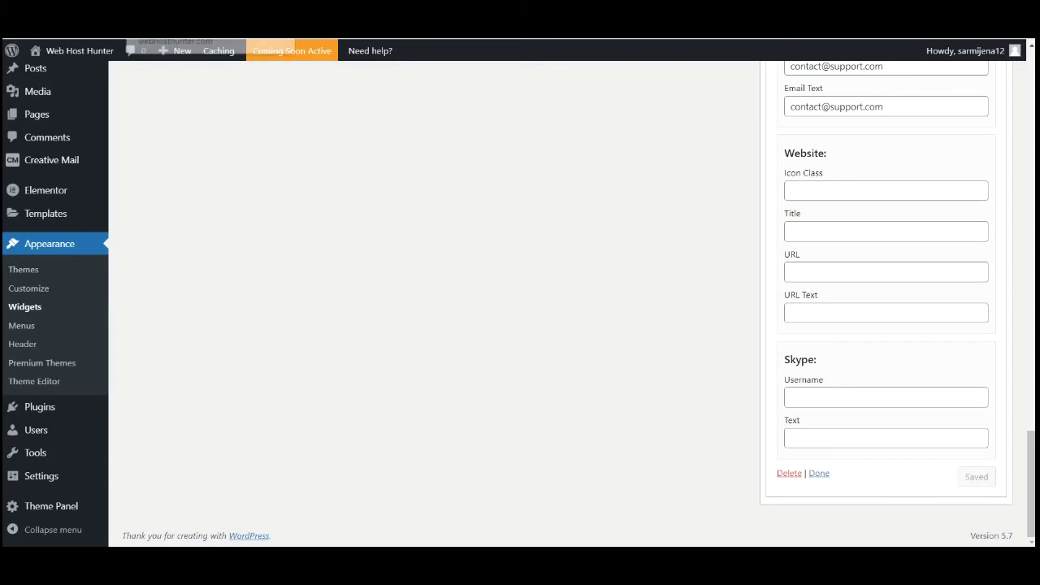
click(821, 475)
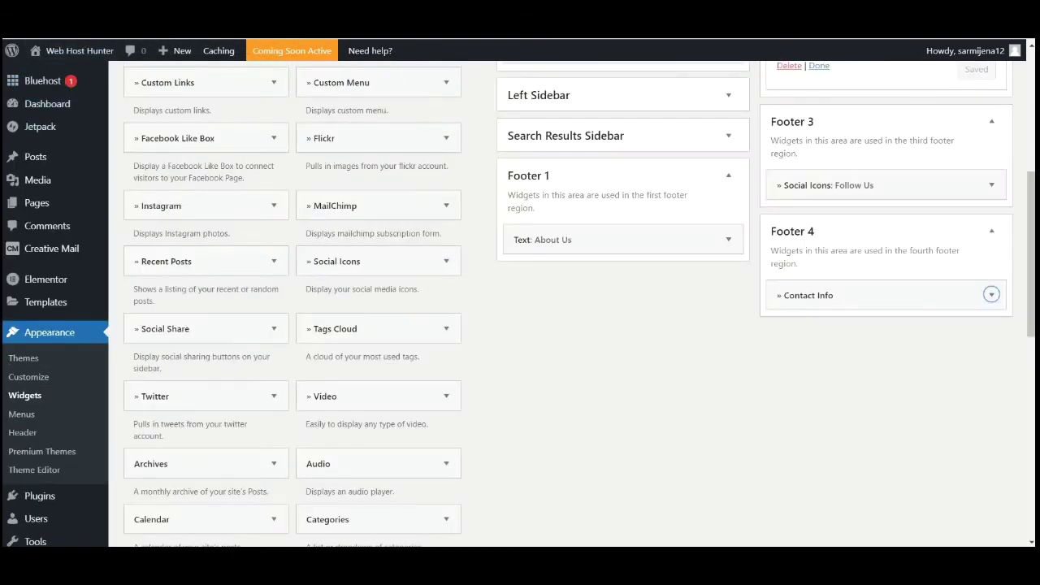
Step: Review the live page down to the footer to check the new widgets, and return to the widget settings
click(90, 65)
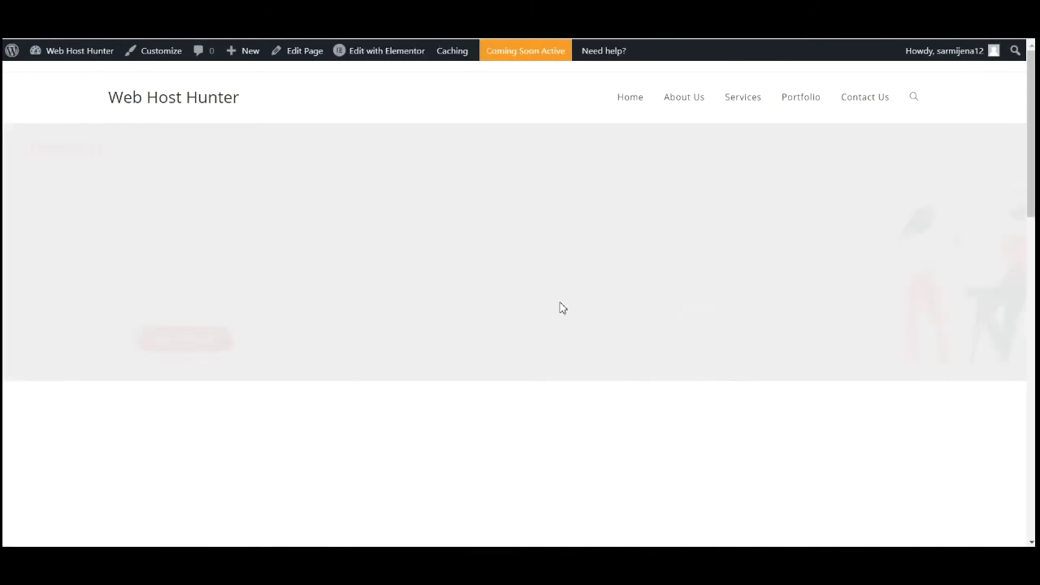
scroll(559, 308, down, 15)
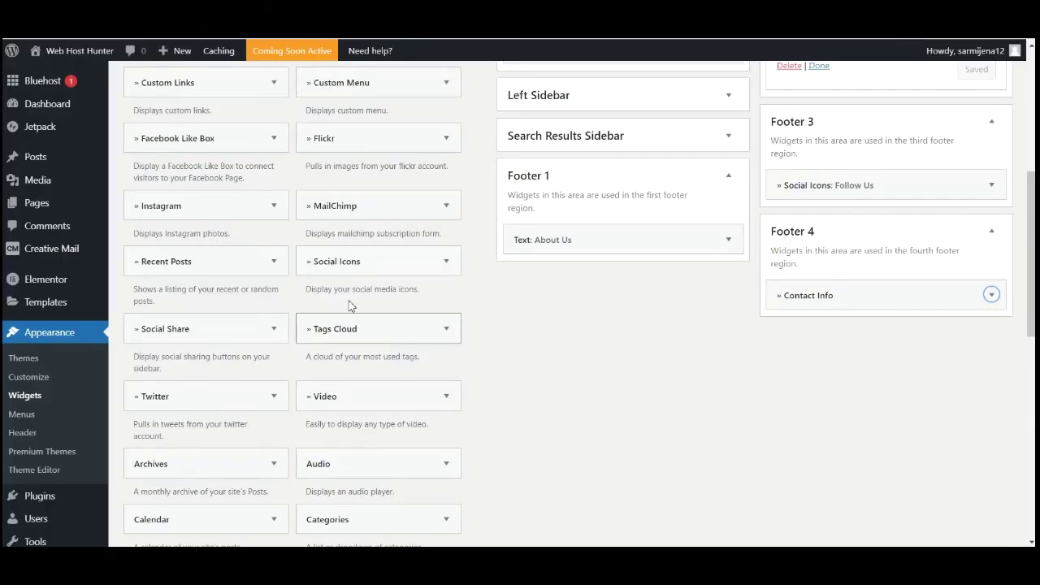
scroll(356, 316, up, 3)
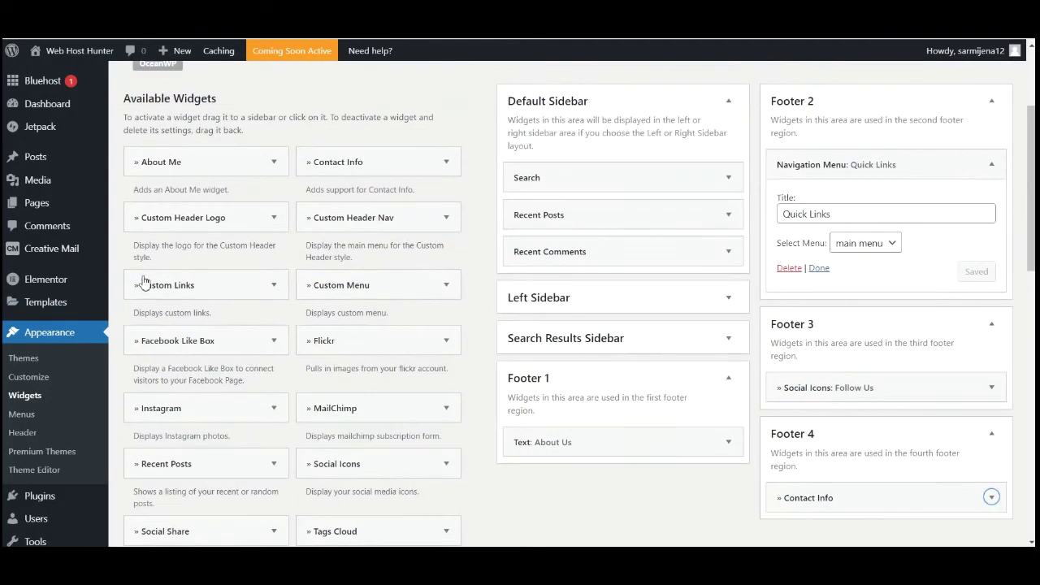
Step: Set the site title to "CREATIVE - WORLD" in the Site Identity settings of the theme customizer
click(25, 379)
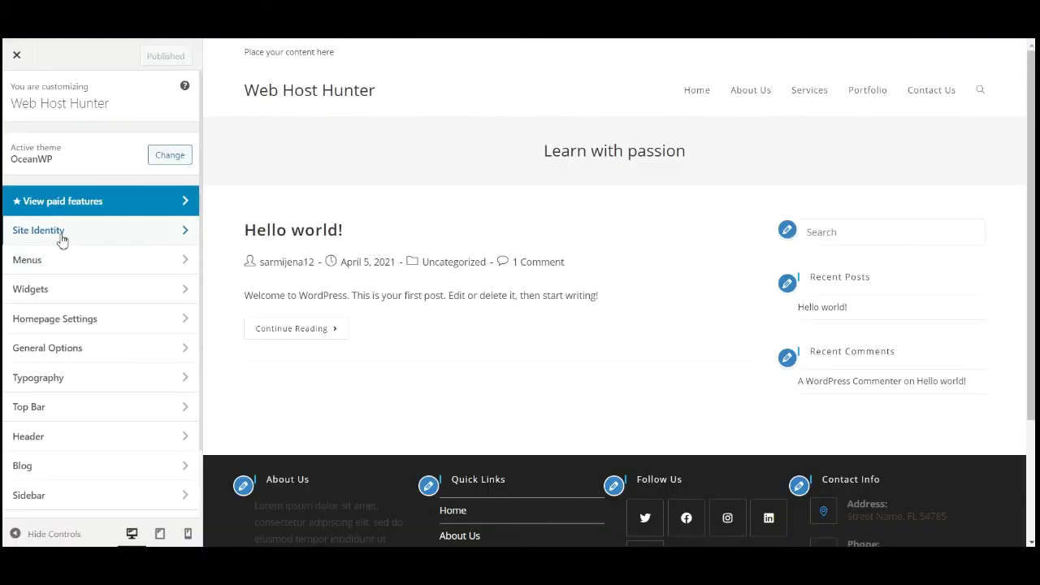
click(58, 237)
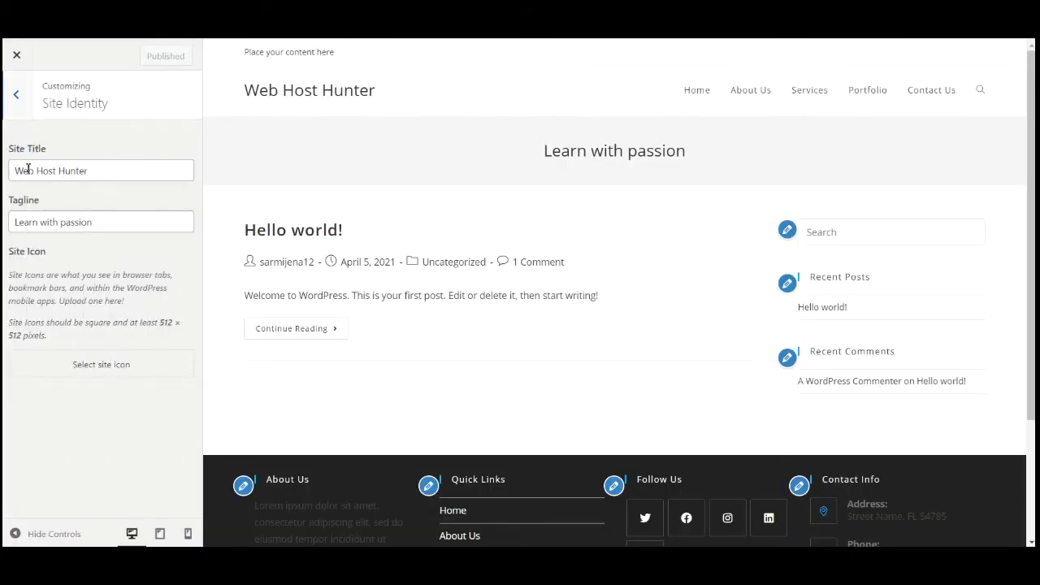
drag(94, 170, 15, 173)
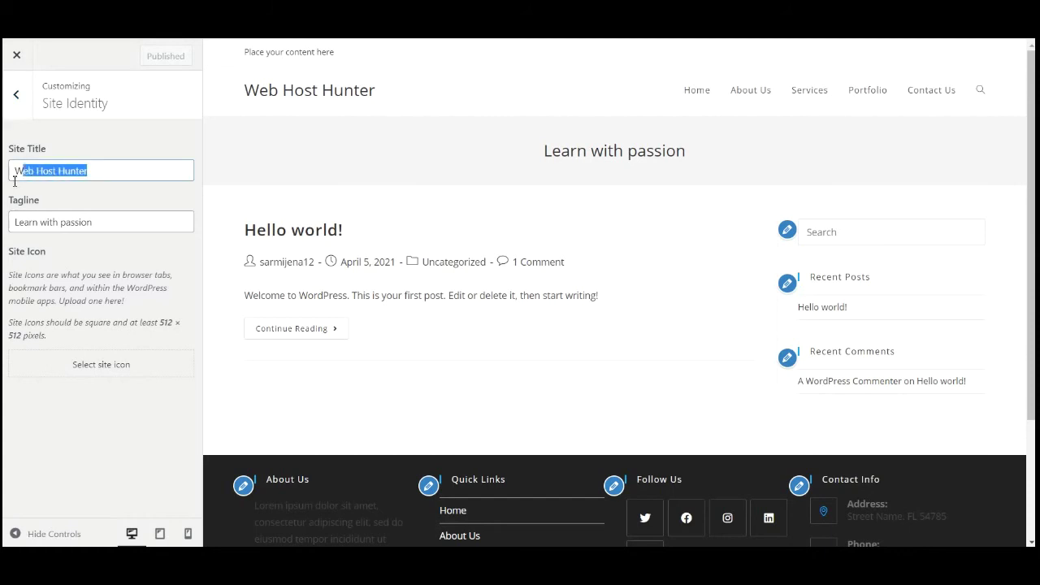
text(CREATIVE - WORLD)
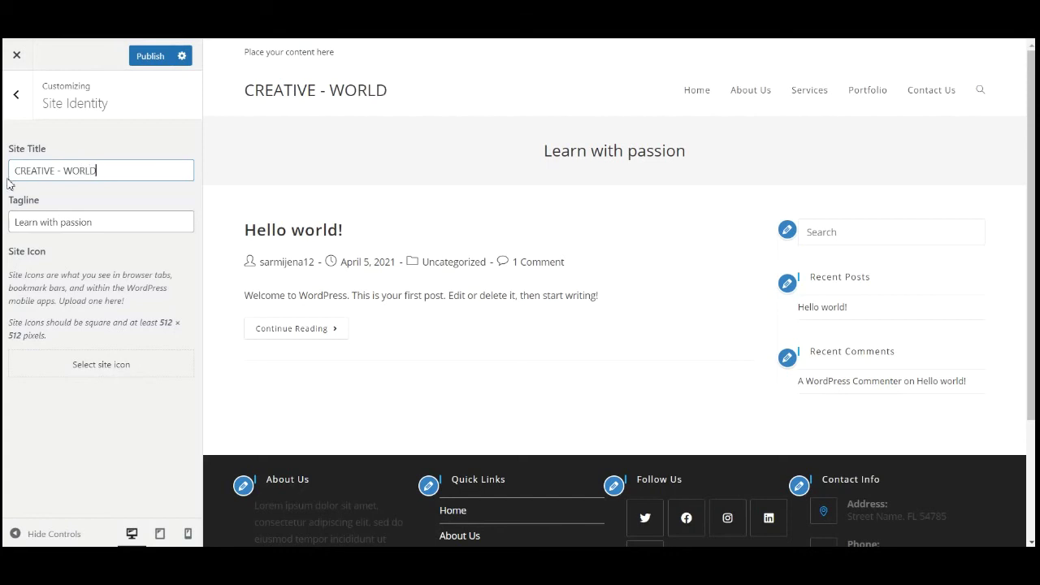
click(89, 216)
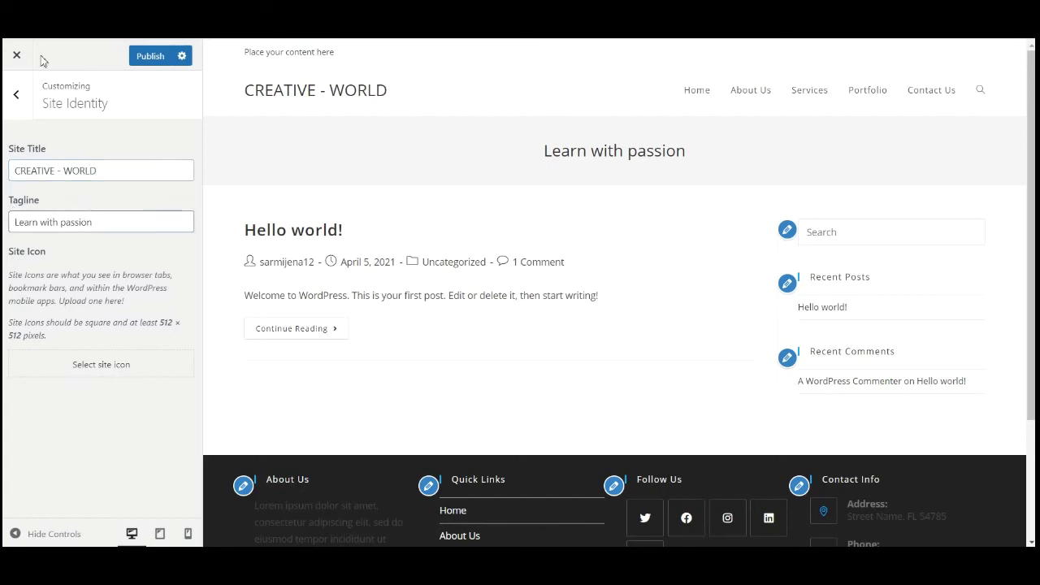
click(18, 97)
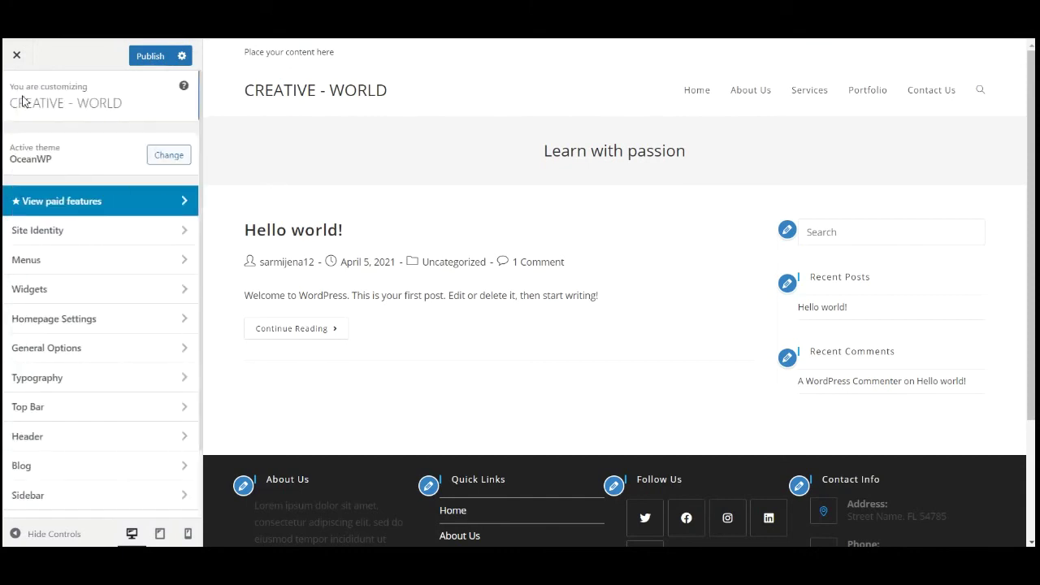
click(77, 269)
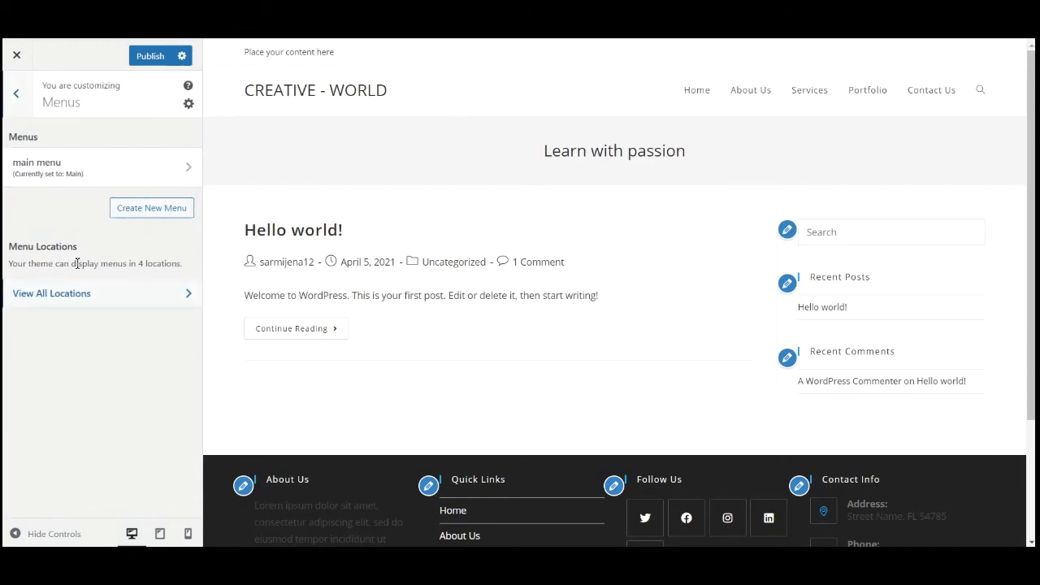
click(16, 93)
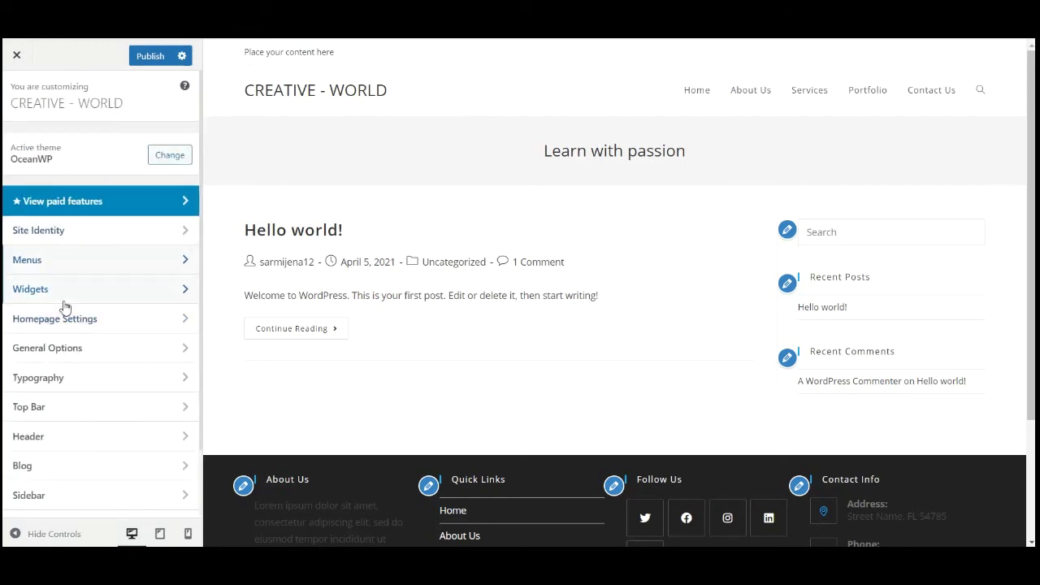
Step: Disable the theme's top bar and publish the customizer changes
scroll(63, 301, down, 3)
click(57, 328)
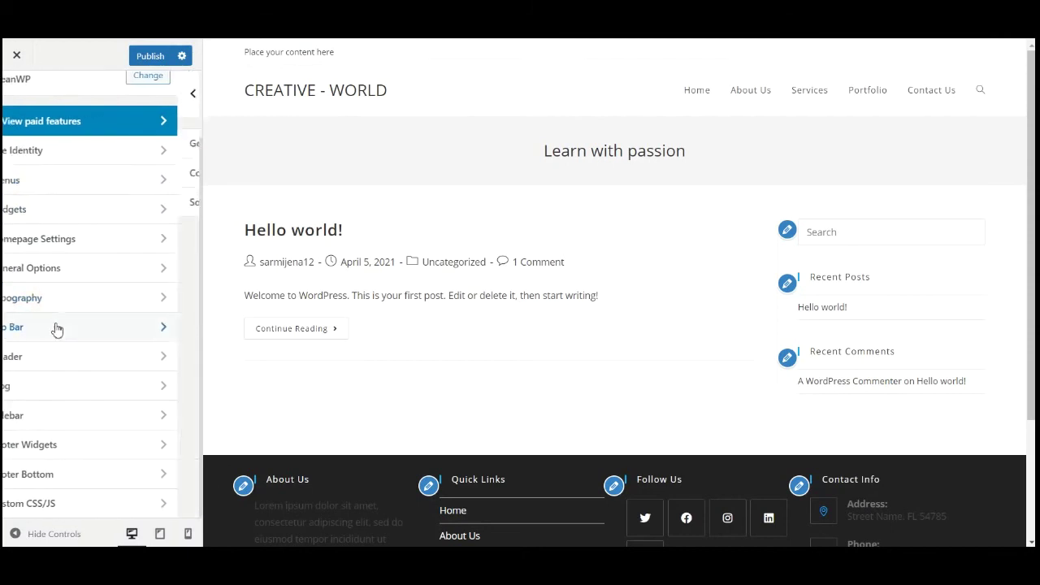
click(46, 146)
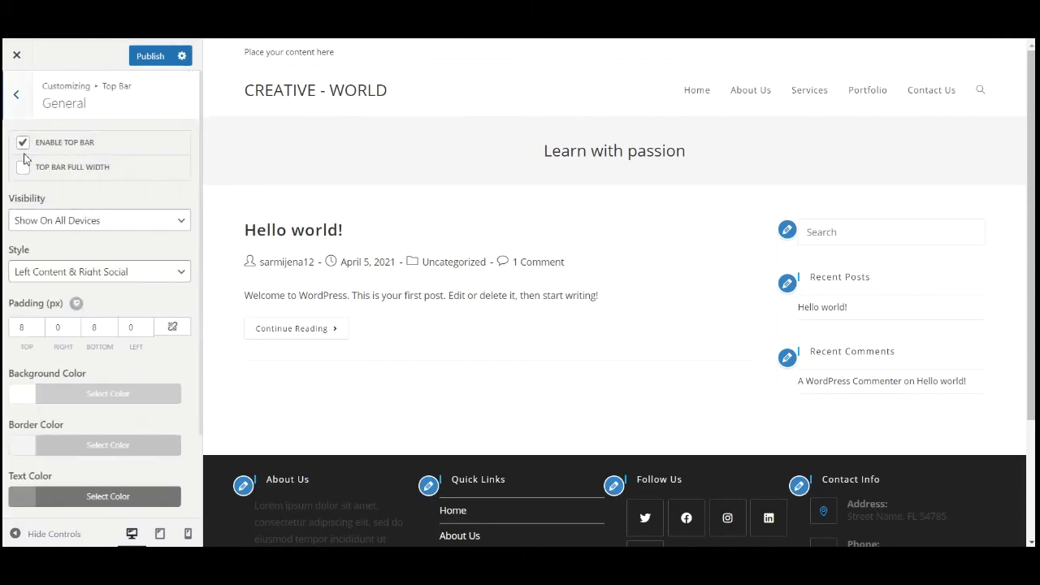
click(22, 146)
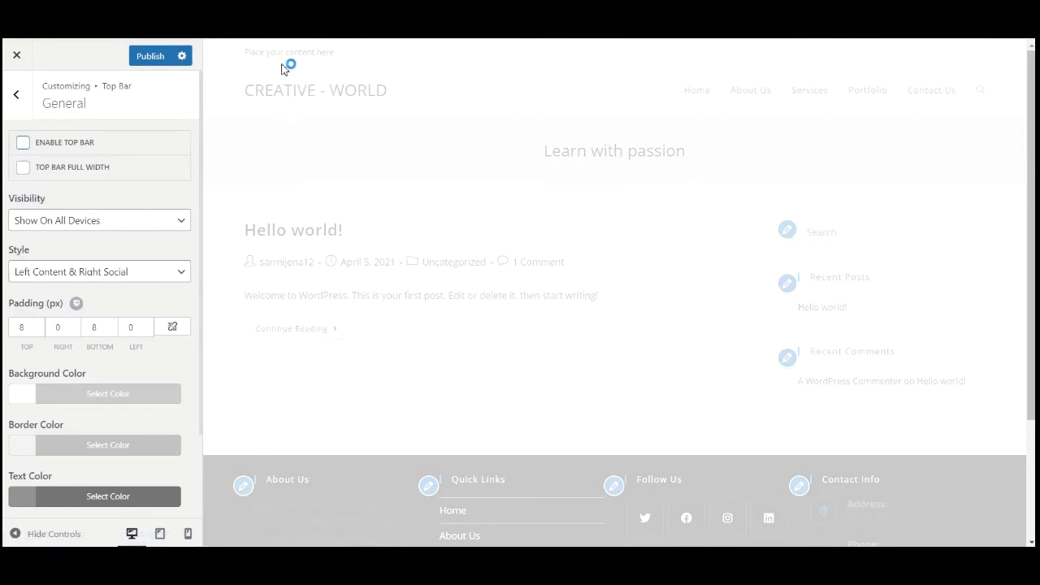
click(150, 56)
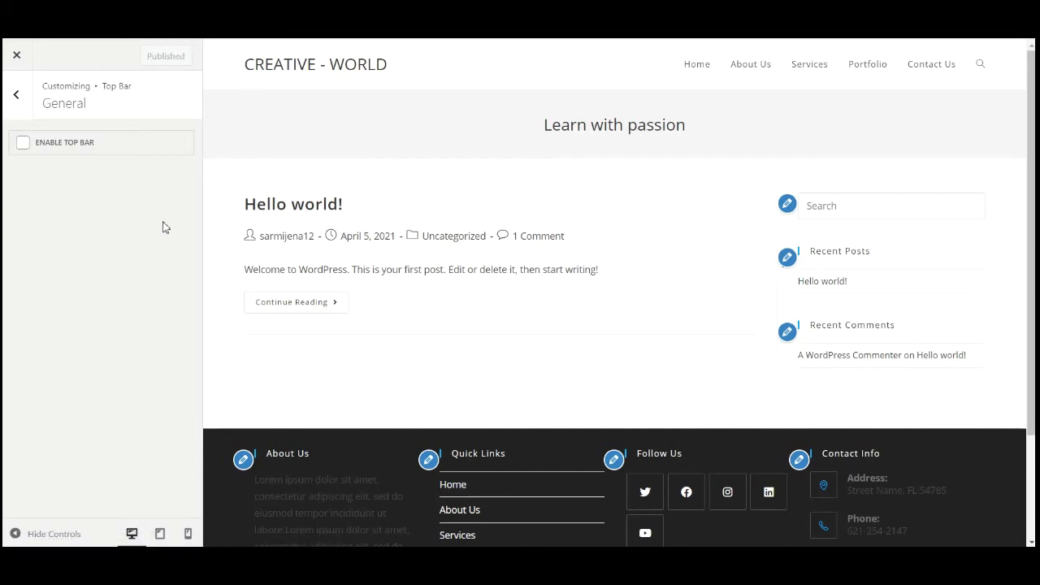
Step: Examine the theme's general header settings, including style, height, colors and padding
click(18, 96)
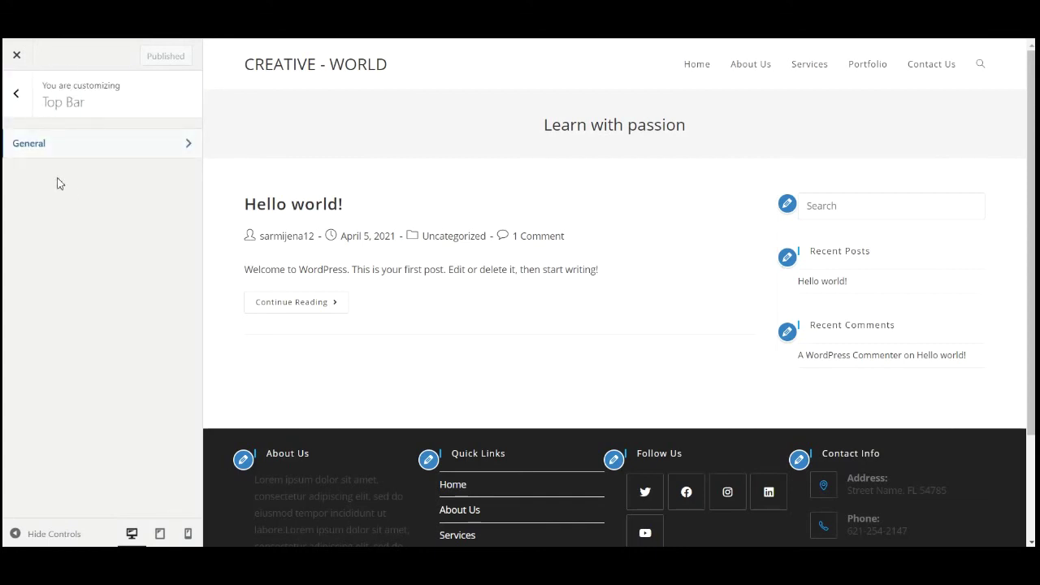
click(16, 92)
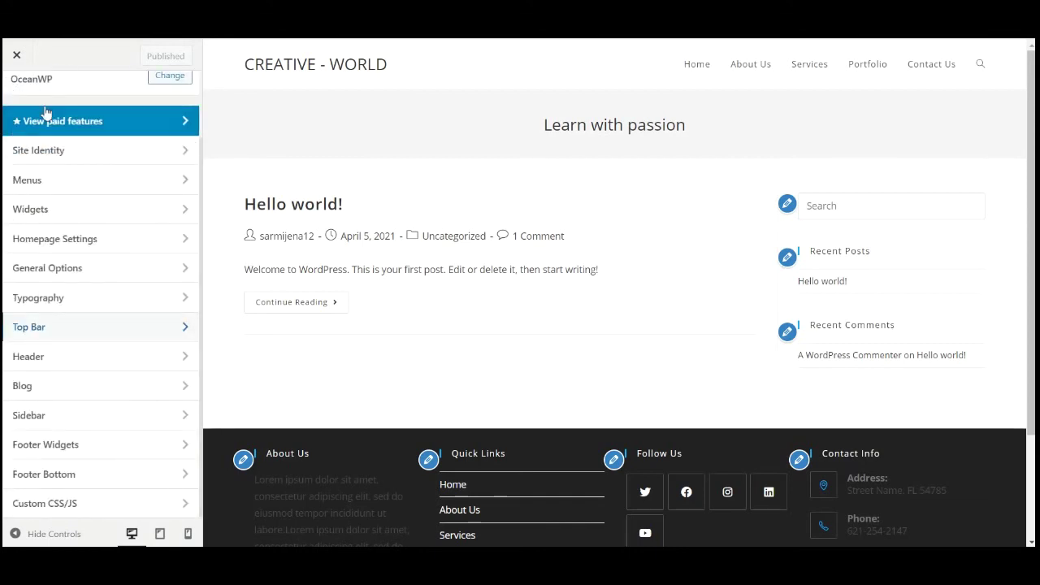
click(42, 359)
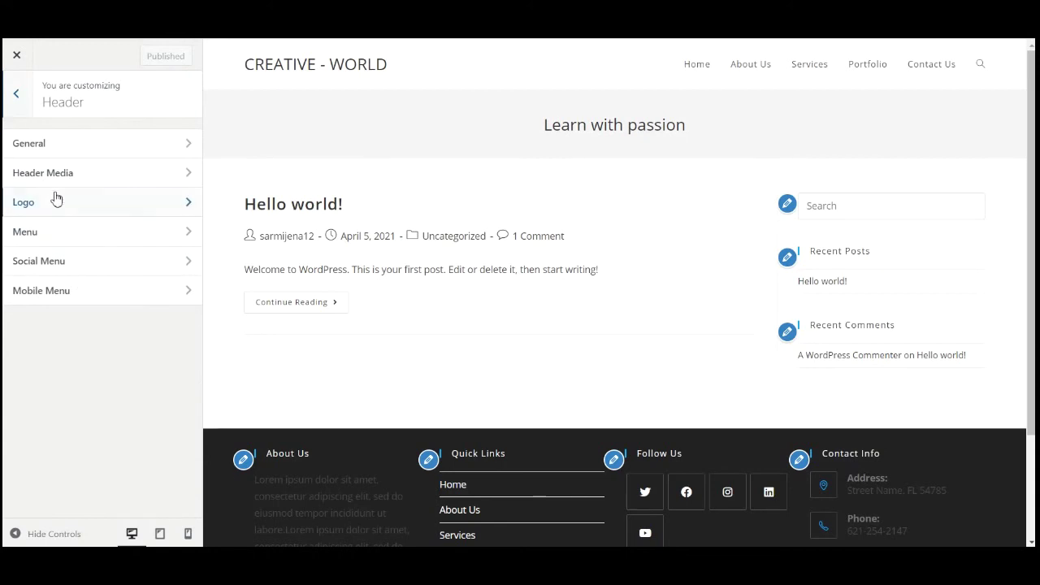
click(56, 147)
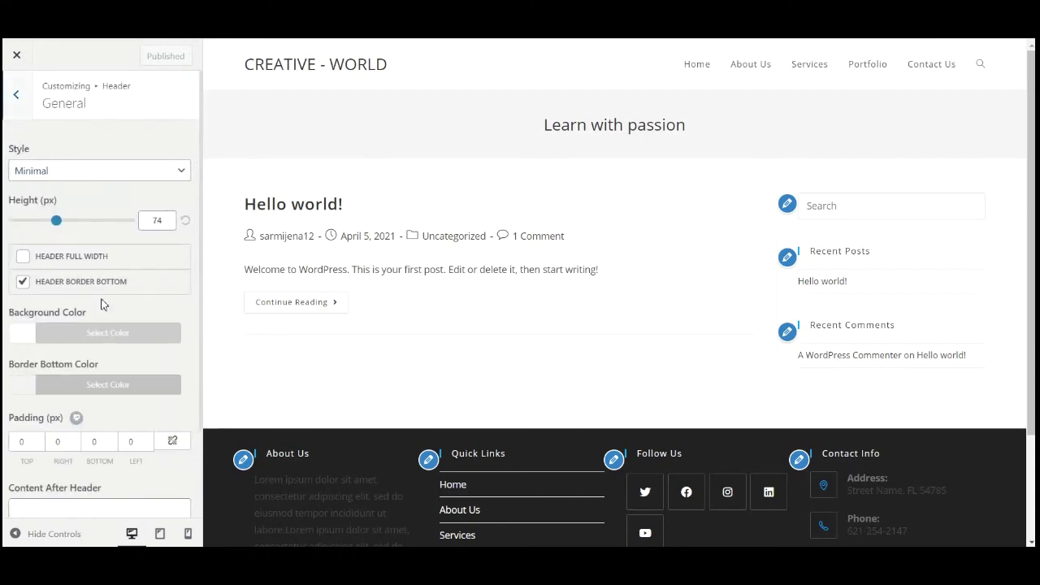
scroll(82, 382, down, 2)
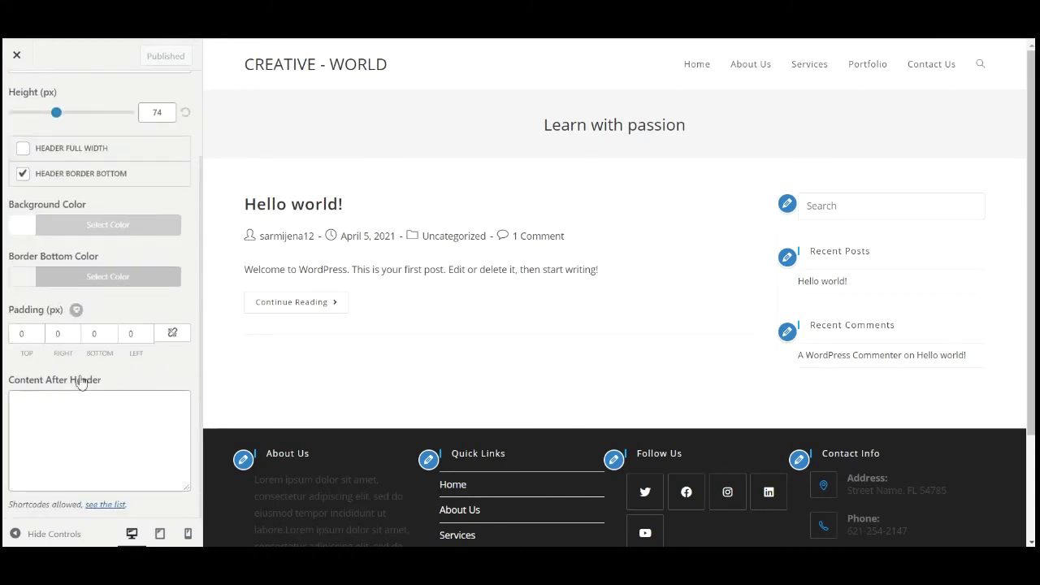
scroll(81, 382, up, 2)
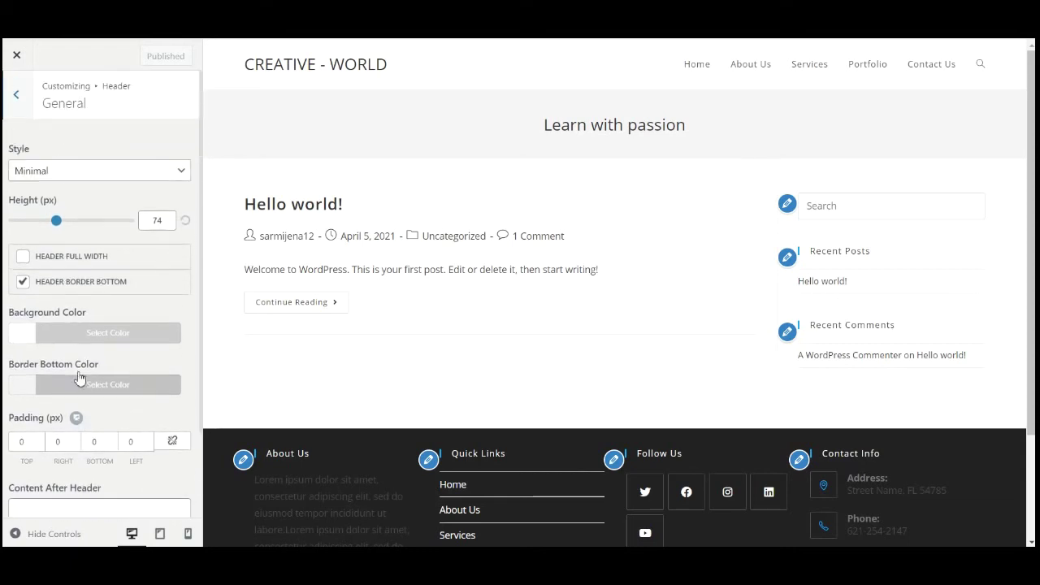
click(18, 98)
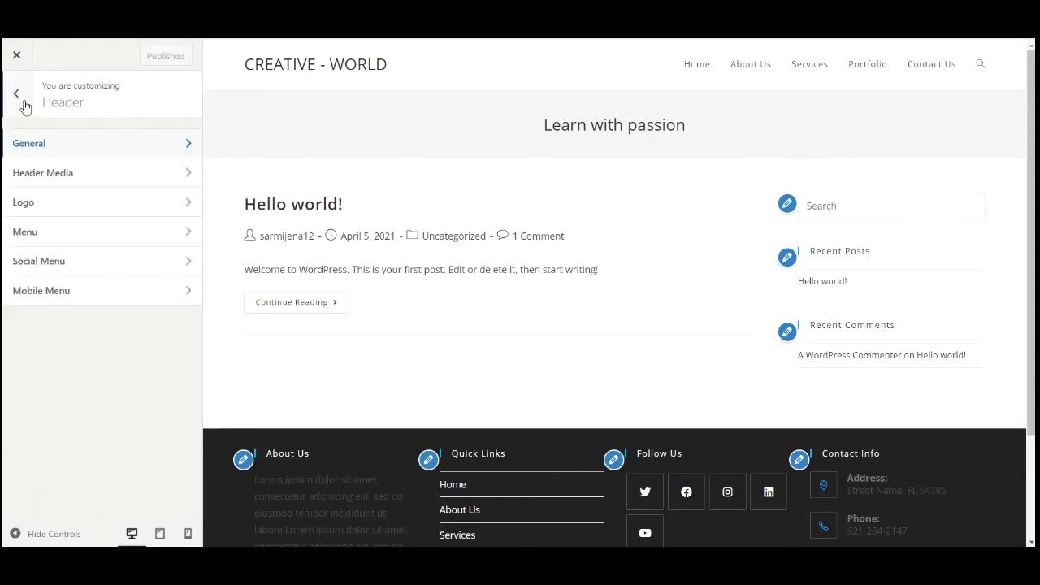
click(23, 99)
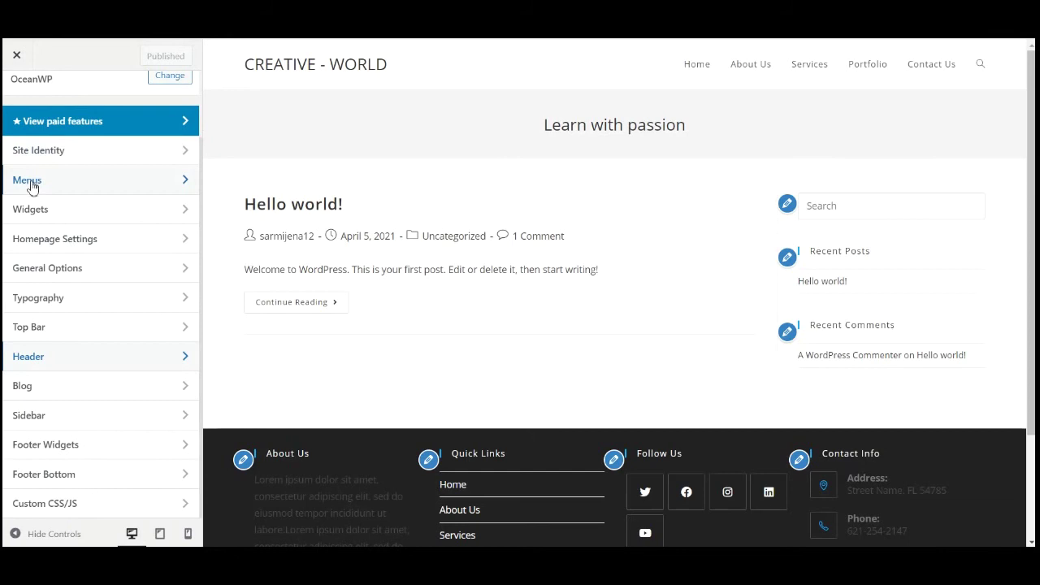
Step: Examine the General and Body typography settings of the theme
click(50, 298)
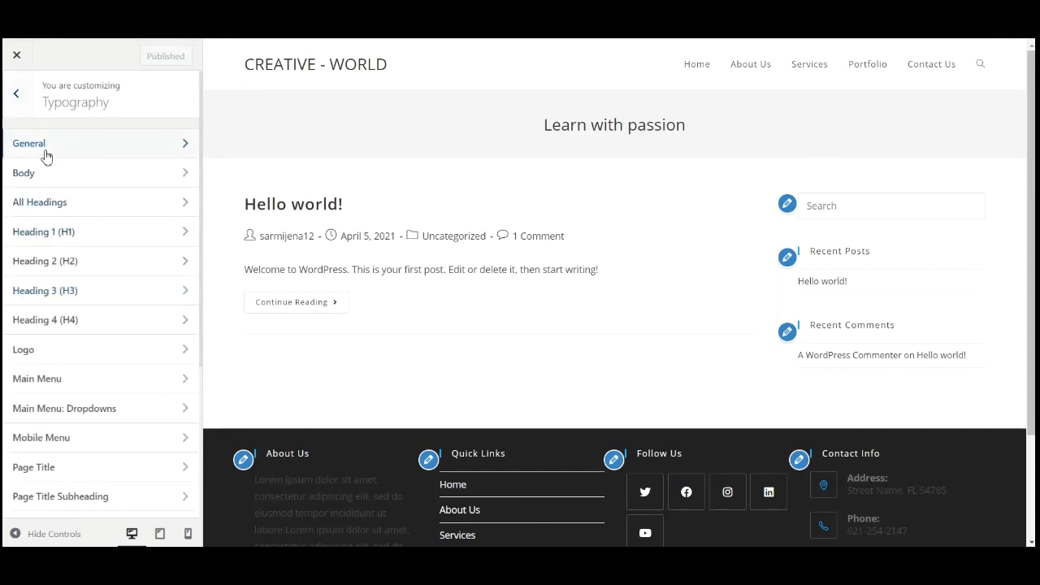
click(42, 148)
click(18, 96)
click(39, 183)
scroll(69, 317, down, 1)
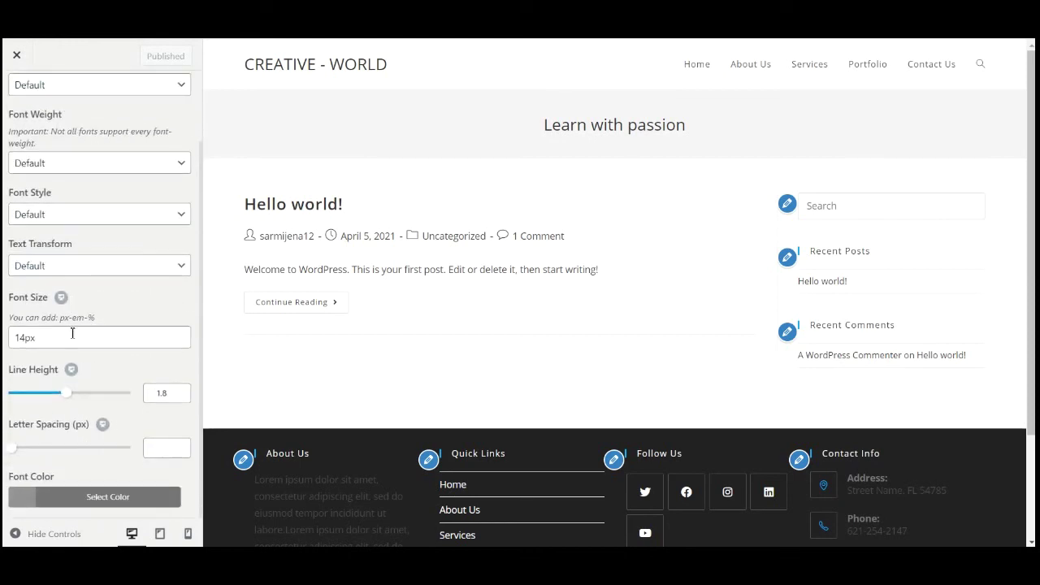
scroll(17, 109, up, 2)
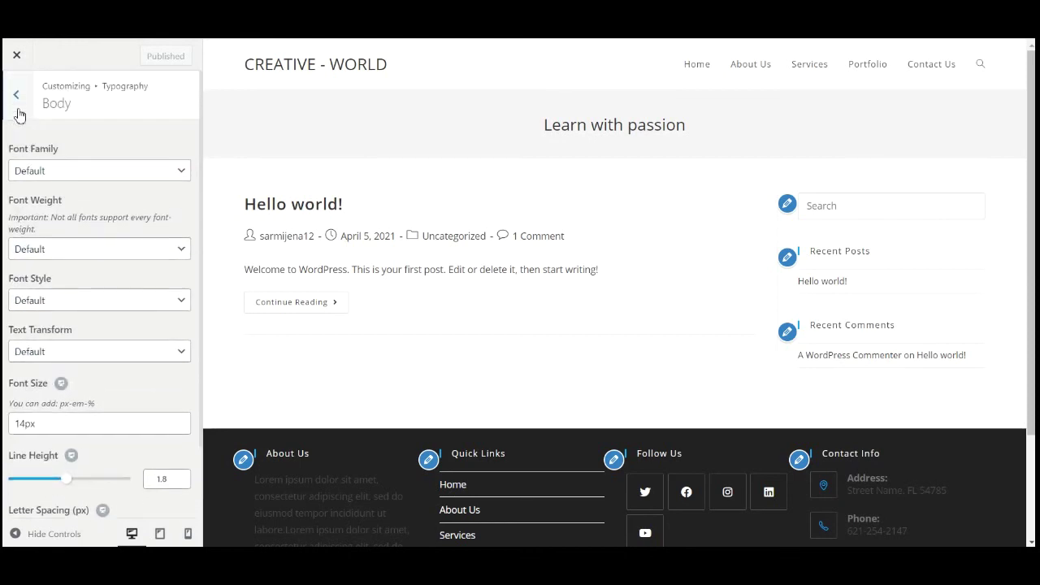
click(15, 95)
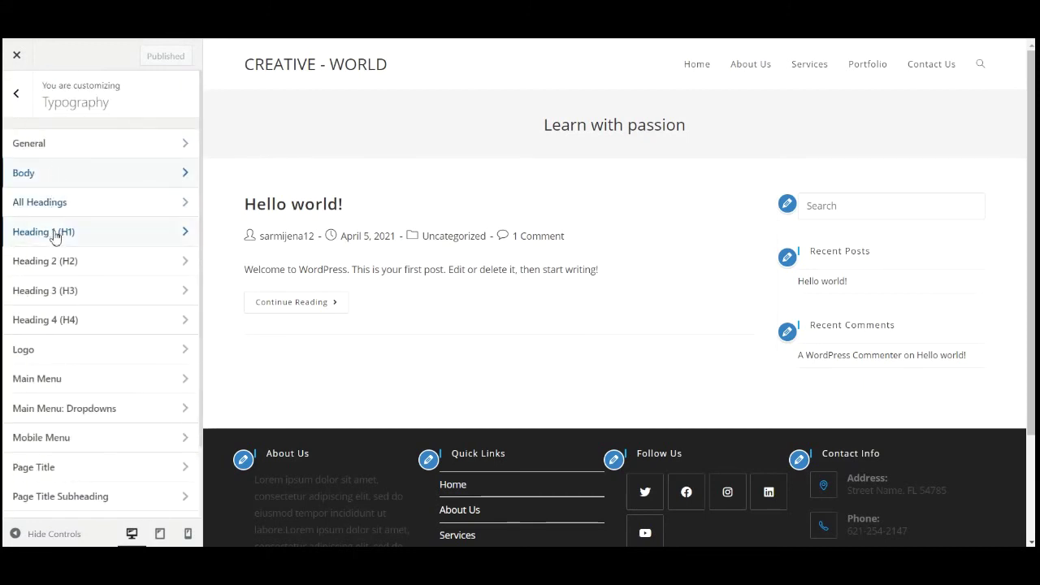
Step: Set the logo typography to the Impact, Charcoal, sans-serif font family with Bold: 700 weight
click(12, 351)
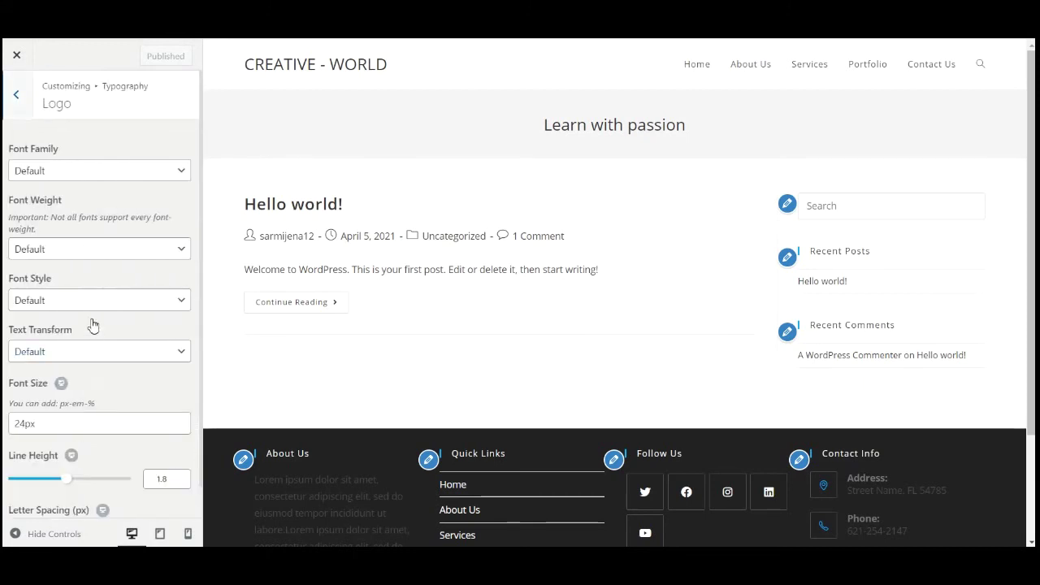
scroll(57, 305, down, 1)
click(54, 138)
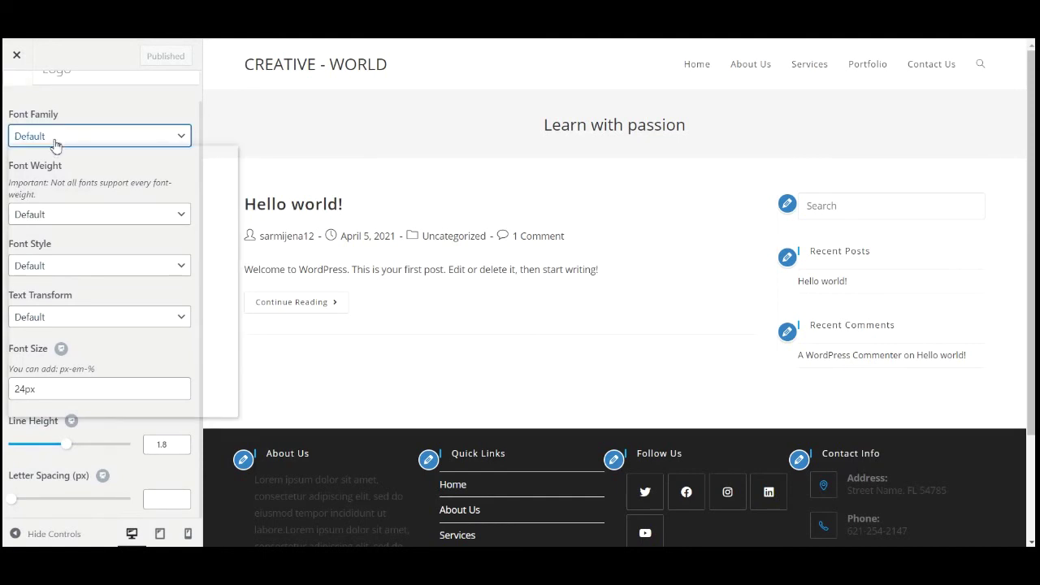
click(94, 128)
scroll(93, 128, up, 1)
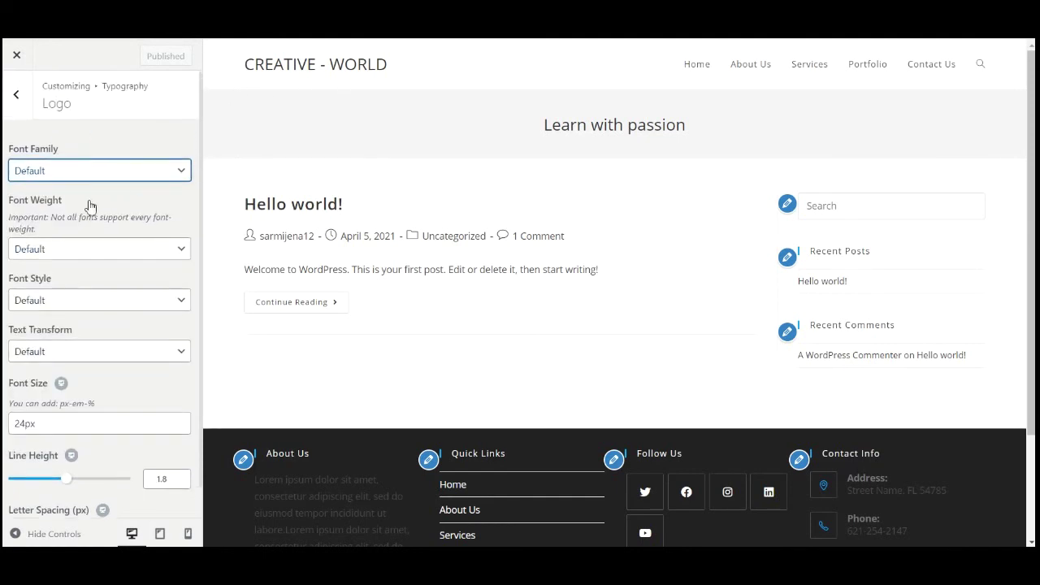
click(77, 172)
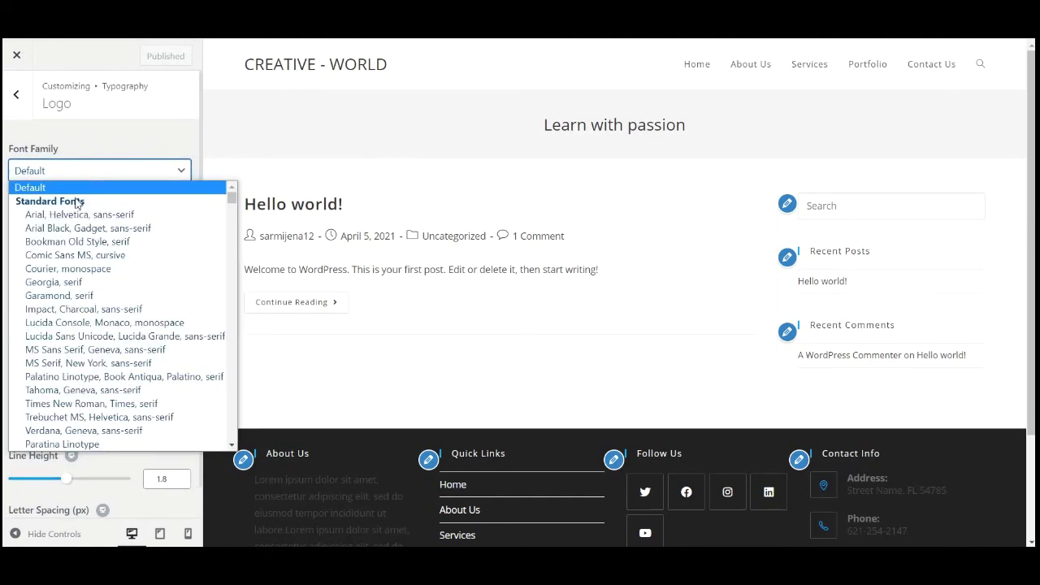
click(93, 313)
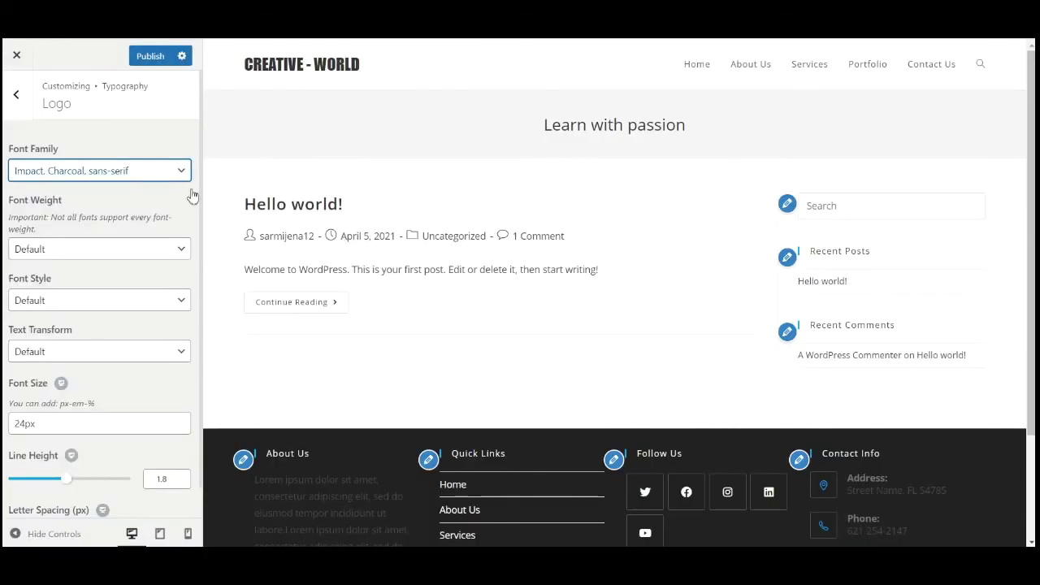
click(95, 250)
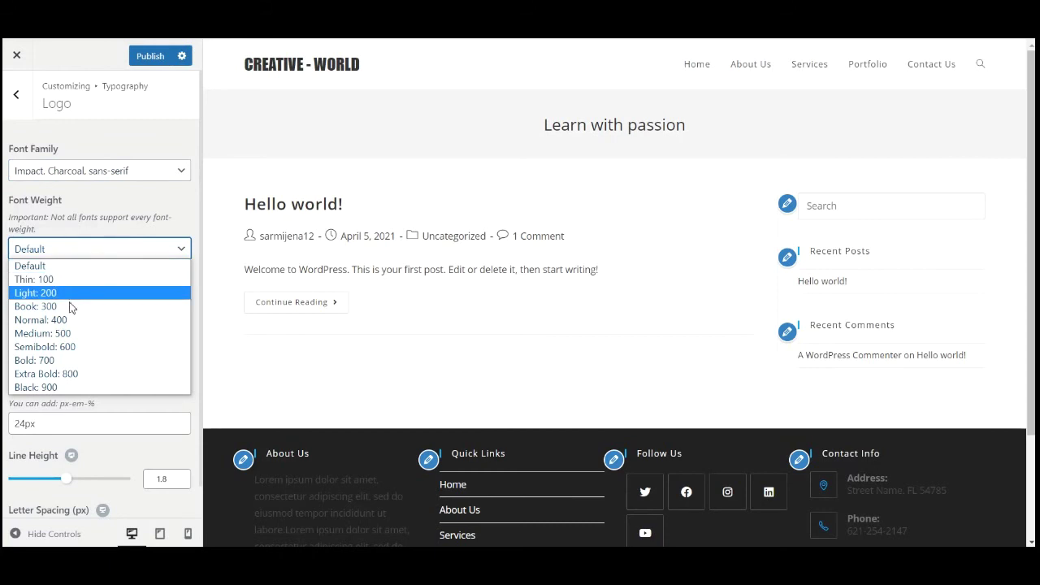
click(70, 360)
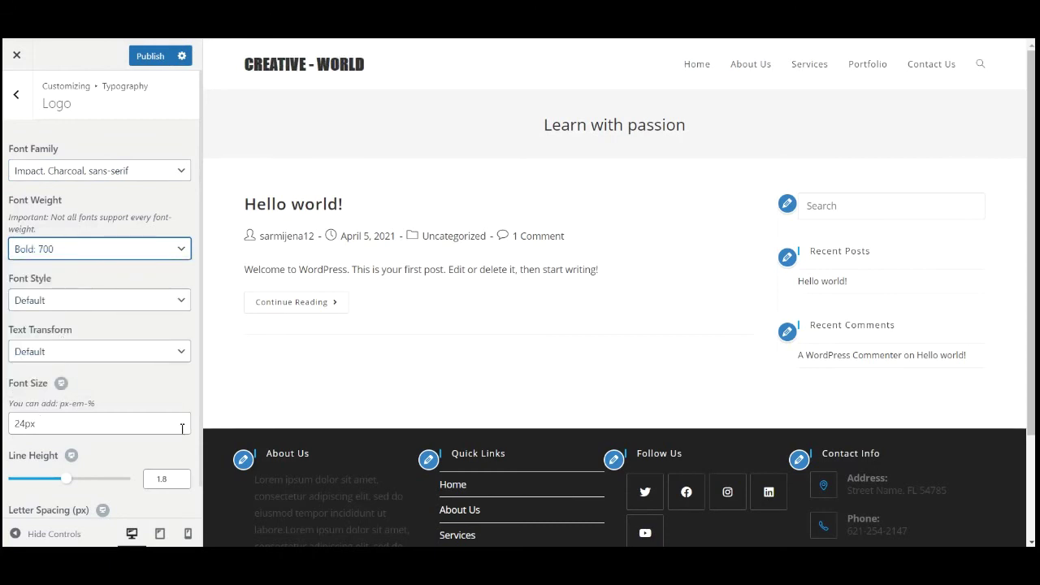
Step: Set the logo's font size to 35px and its font style to Normal
drag(25, 424, 20, 411)
text(4)
key(BackSpace)
text(35)
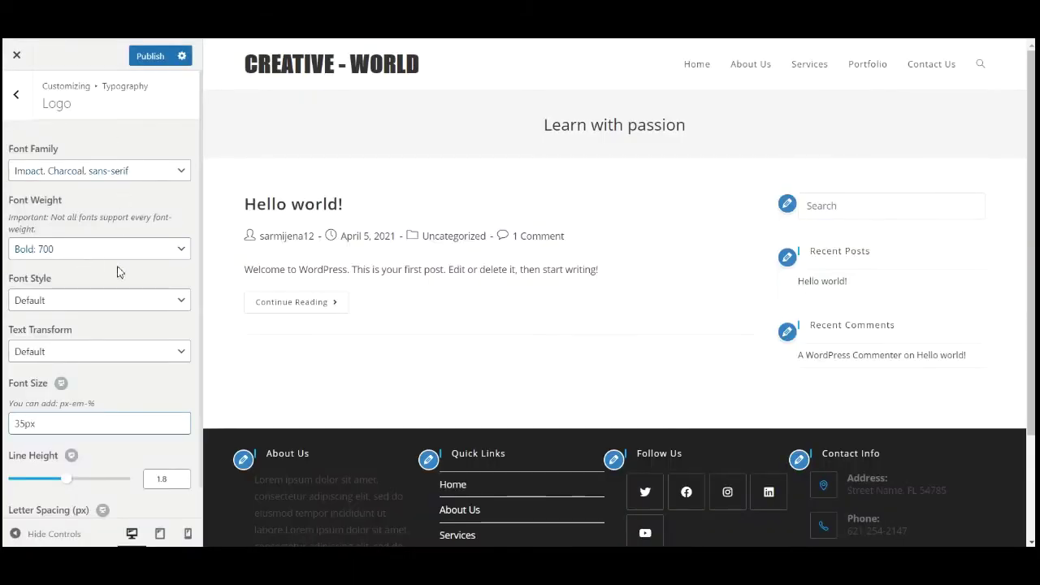
scroll(113, 349, down, 1)
scroll(72, 181, up, 2)
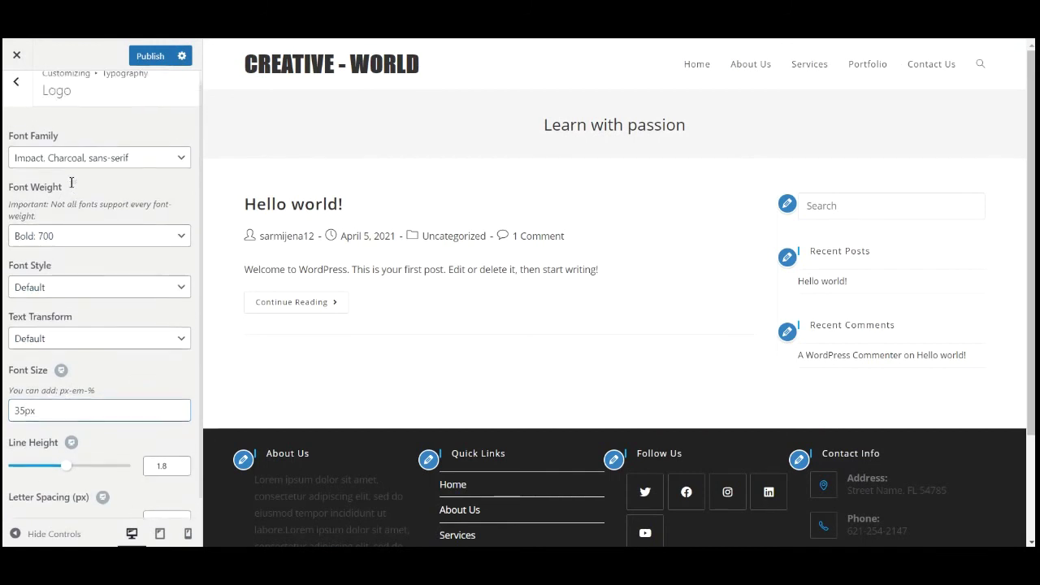
click(76, 300)
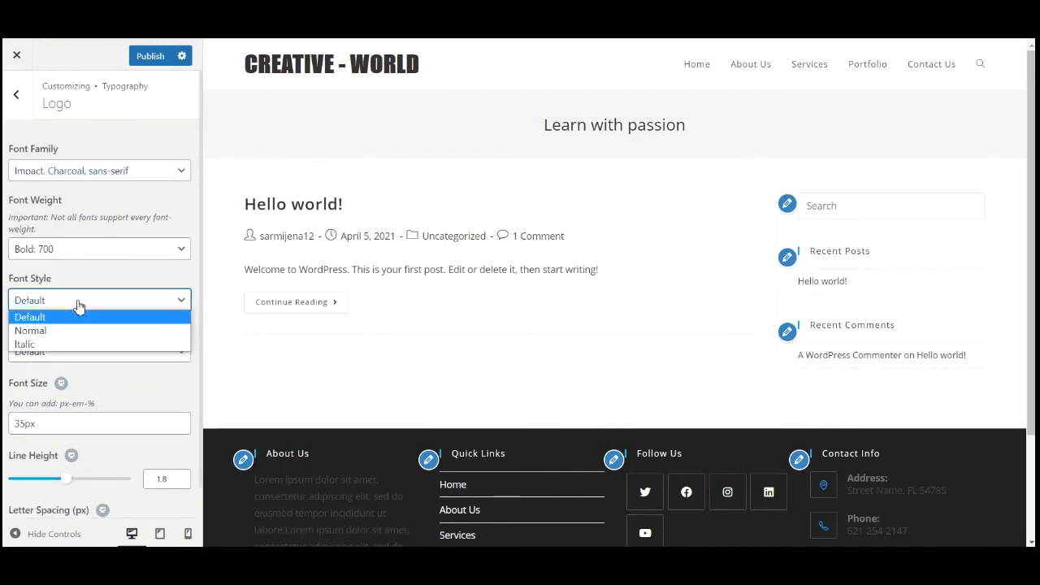
click(50, 332)
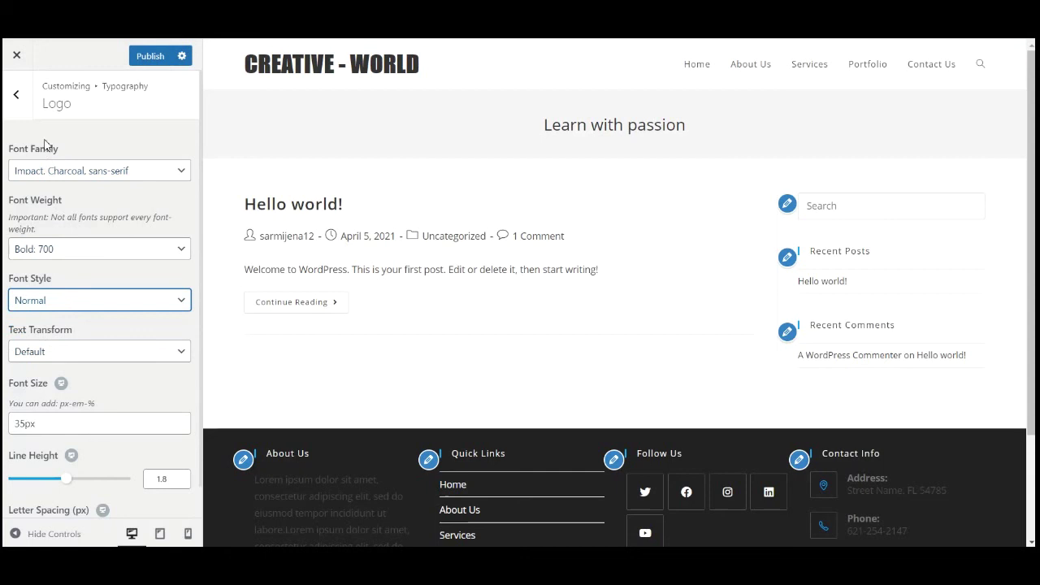
click(17, 97)
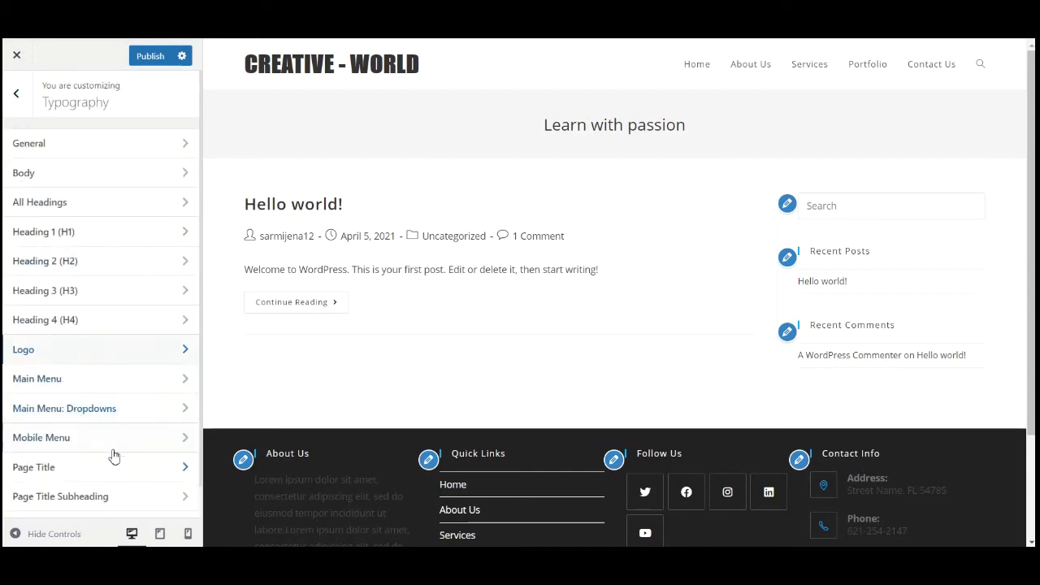
Step: Set the main menu's typography font size to 16px
click(81, 382)
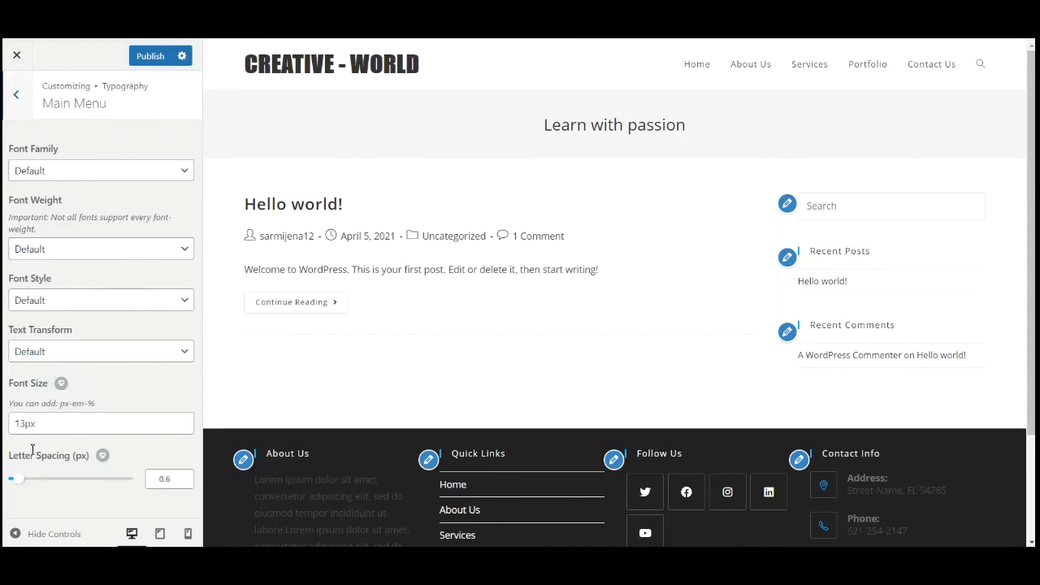
drag(26, 423, 15, 423)
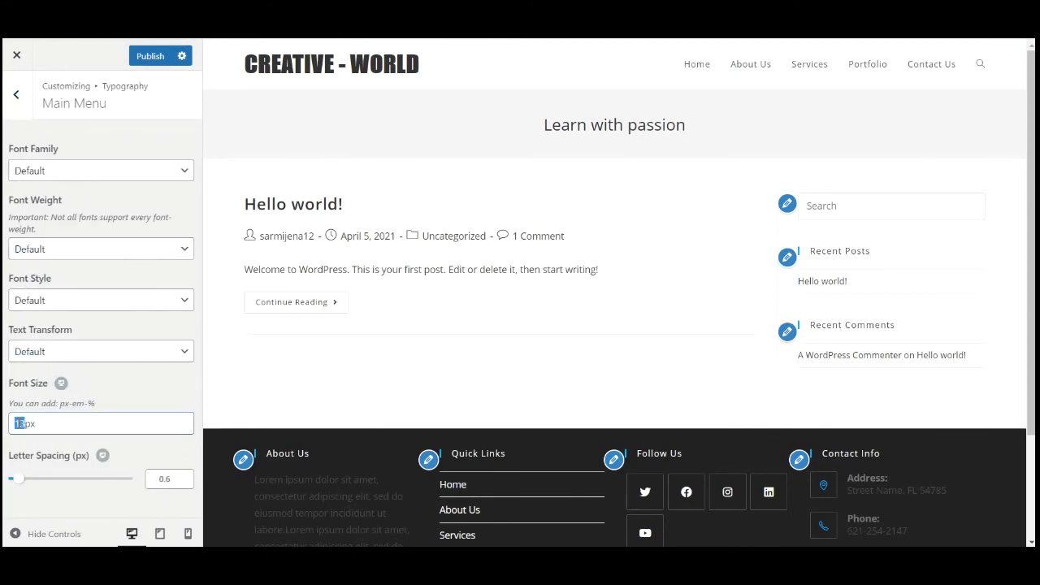
text(18)
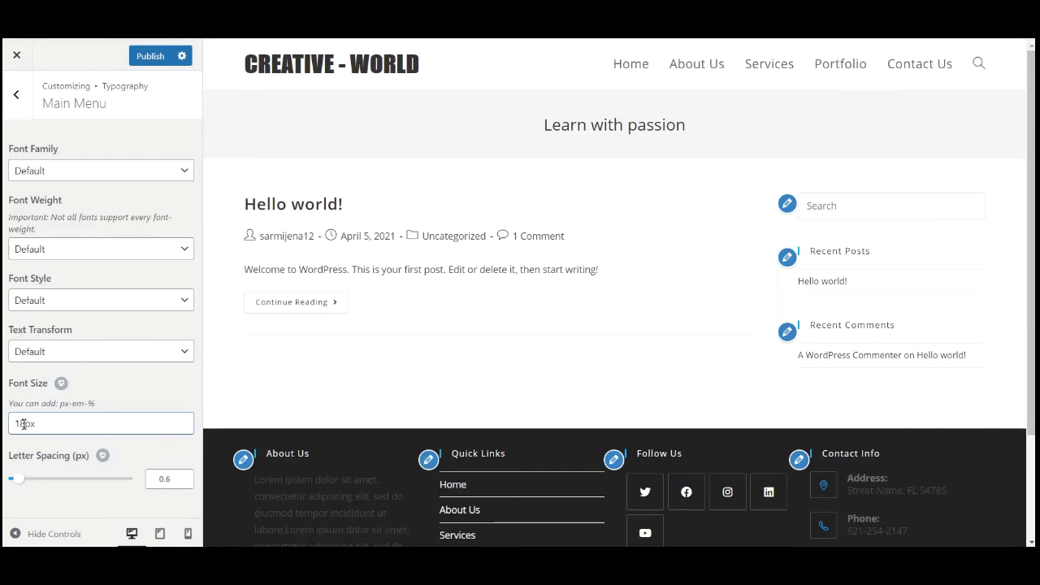
drag(19, 423, 24, 423)
text(6)
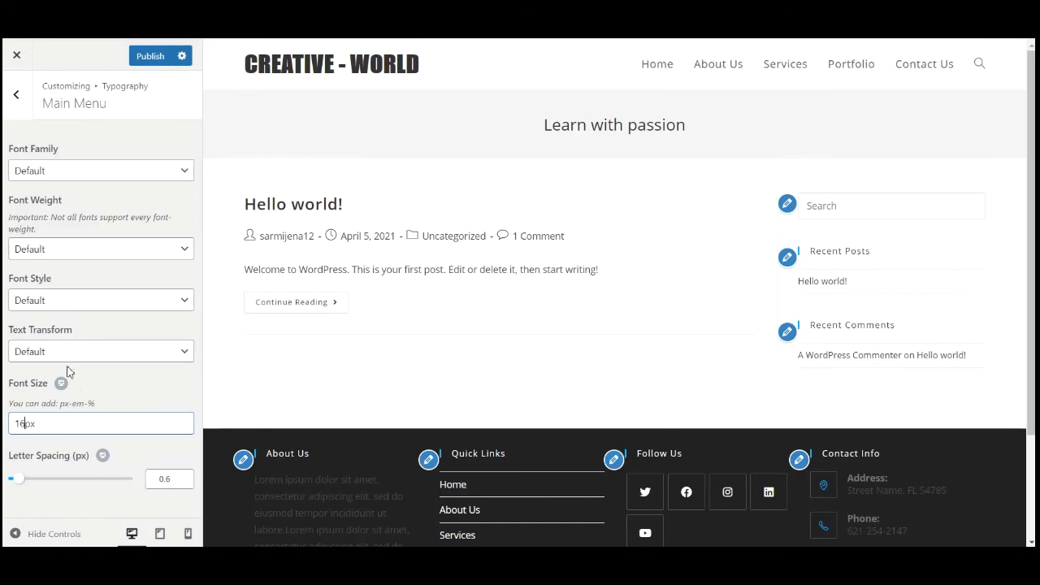
click(18, 95)
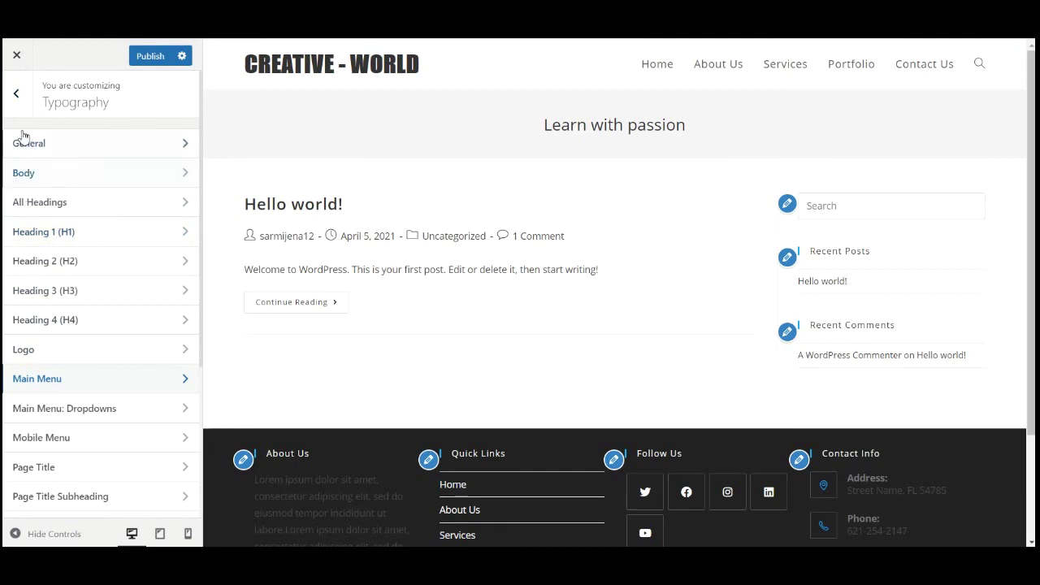
Step: Open the header's Menu settings and look through the main styling options for the link colors
click(20, 100)
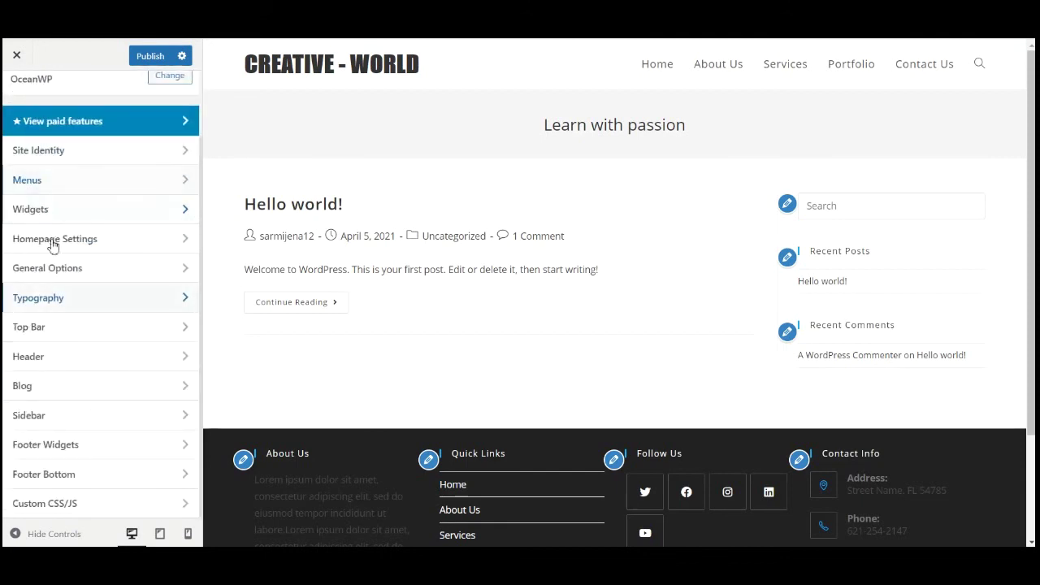
click(60, 366)
click(50, 234)
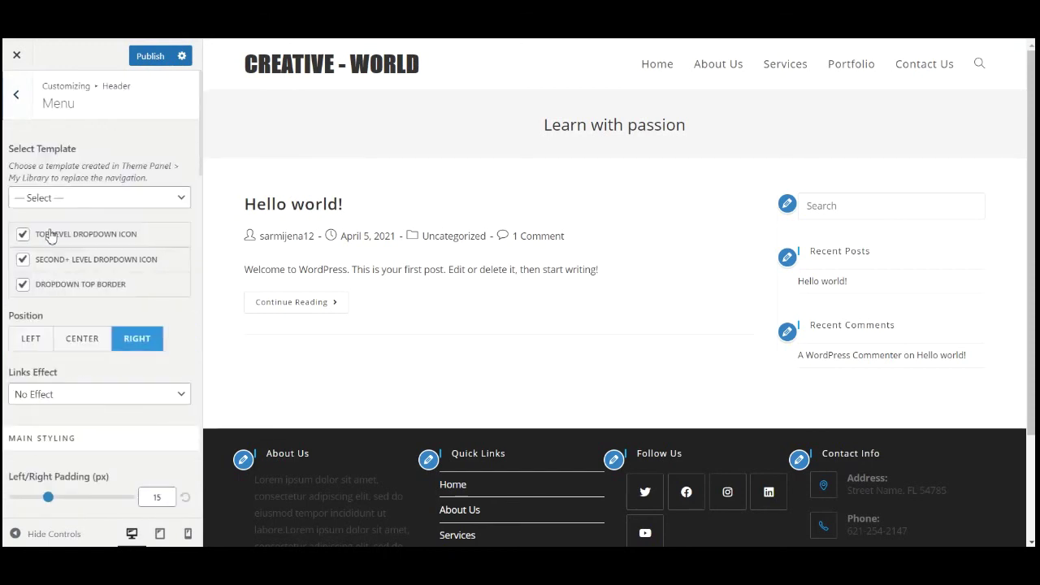
scroll(57, 336, down, 5)
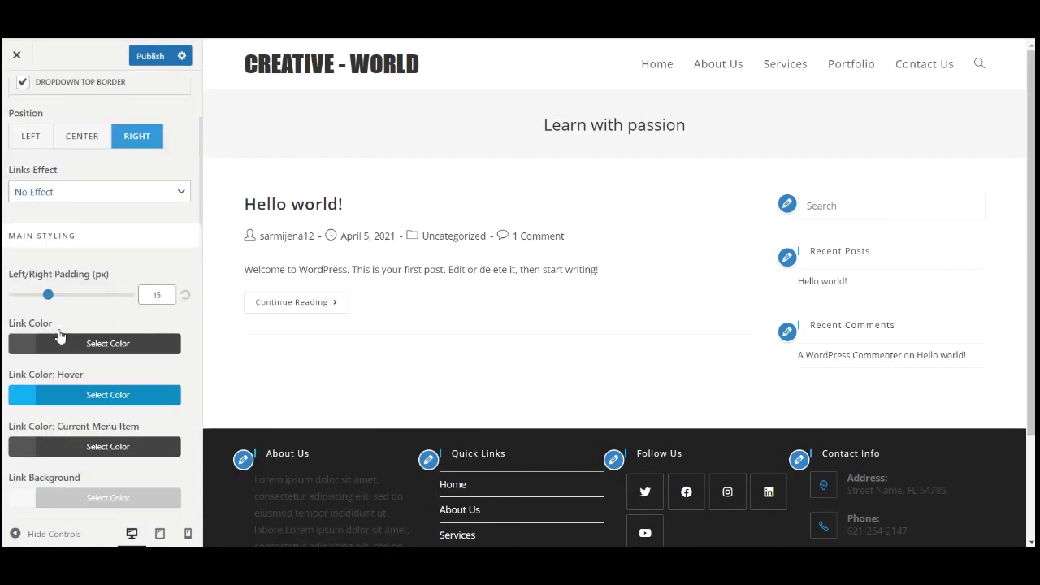